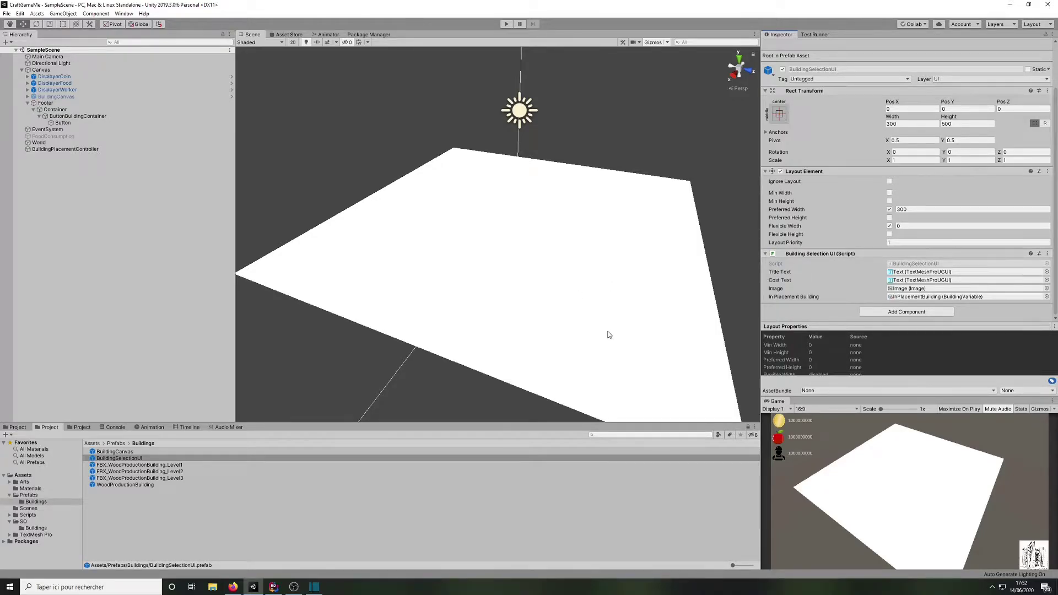
Step: Assign the PlayerCoin asset from the SO folder as the Int Displayer Variable of DisplayerCoin
{"action": "left_click", "coordinate": [77, 77]}
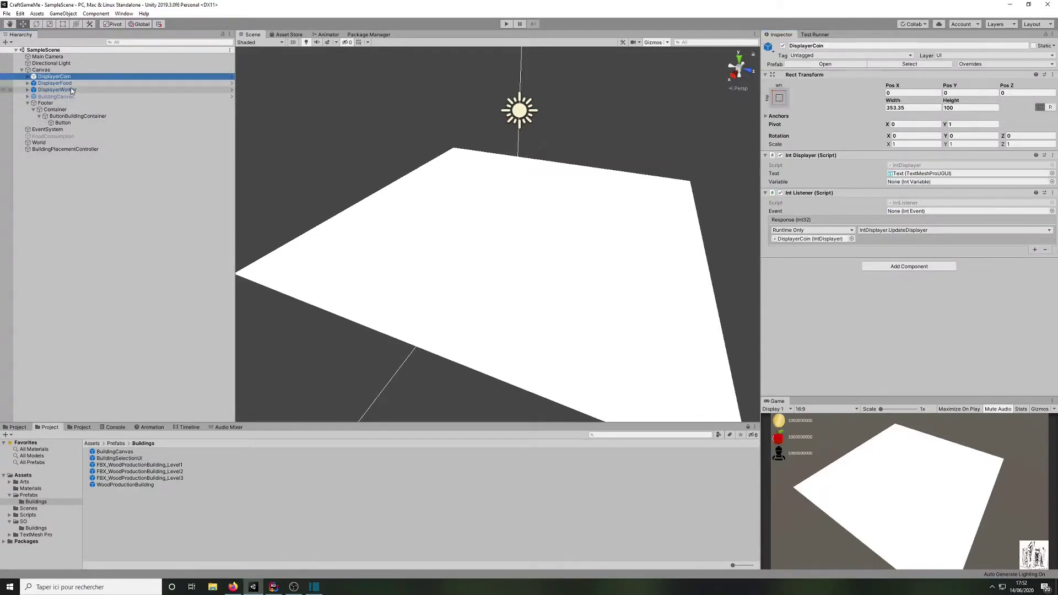
{"action": "left_click", "coordinate": [69, 83]}
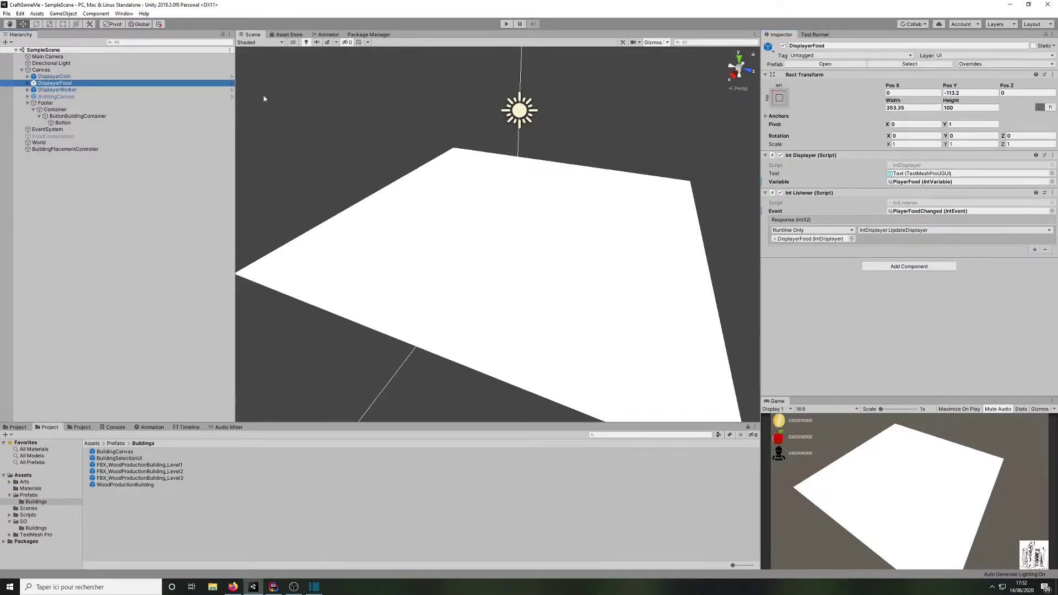
{"action": "left_click", "coordinate": [71, 76]}
{"action": "left_click", "coordinate": [73, 91]}
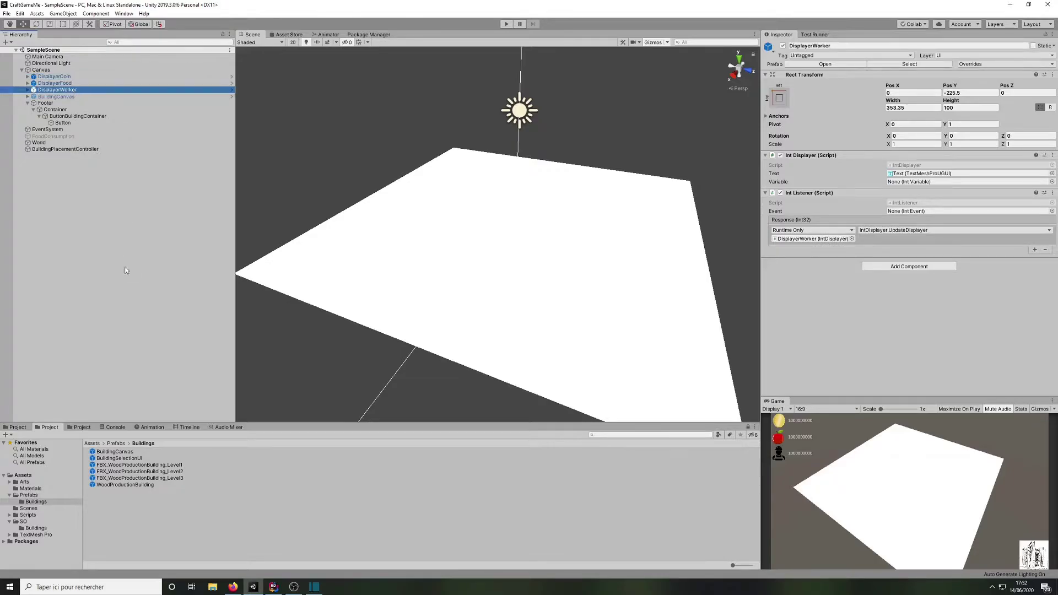
{"action": "left_click", "coordinate": [41, 522]}
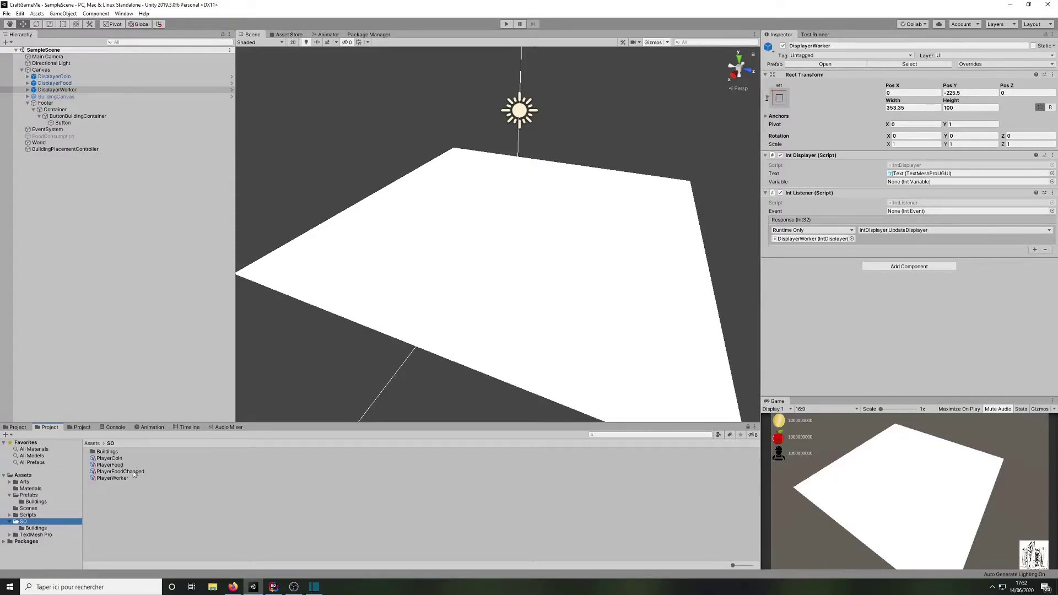
{"action": "left_click", "coordinate": [83, 77]}
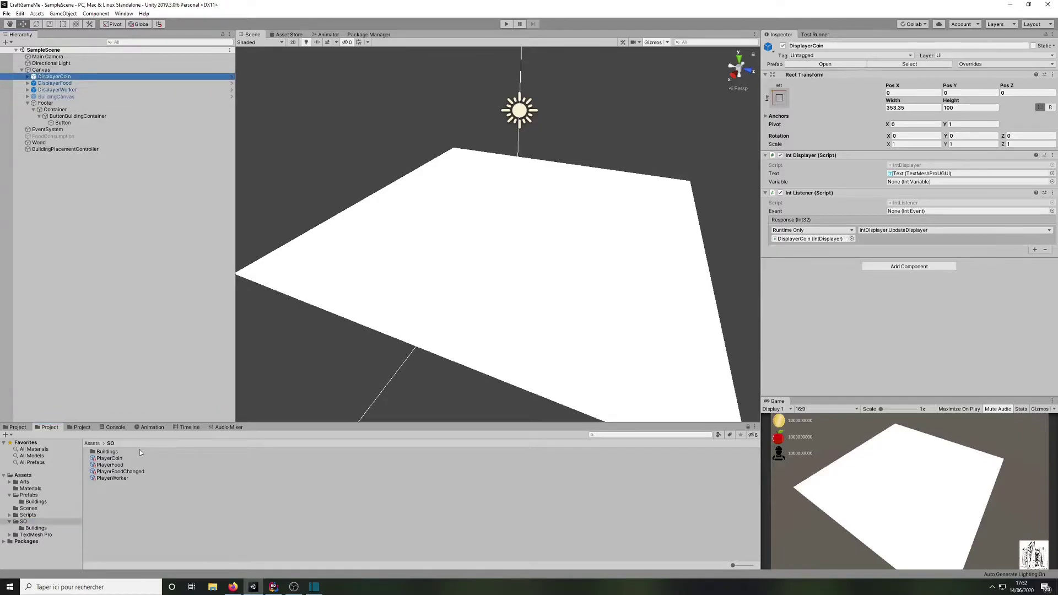
{"action": "left_click_drag", "start_coordinate": [117, 458], "coordinate": [912, 184]}
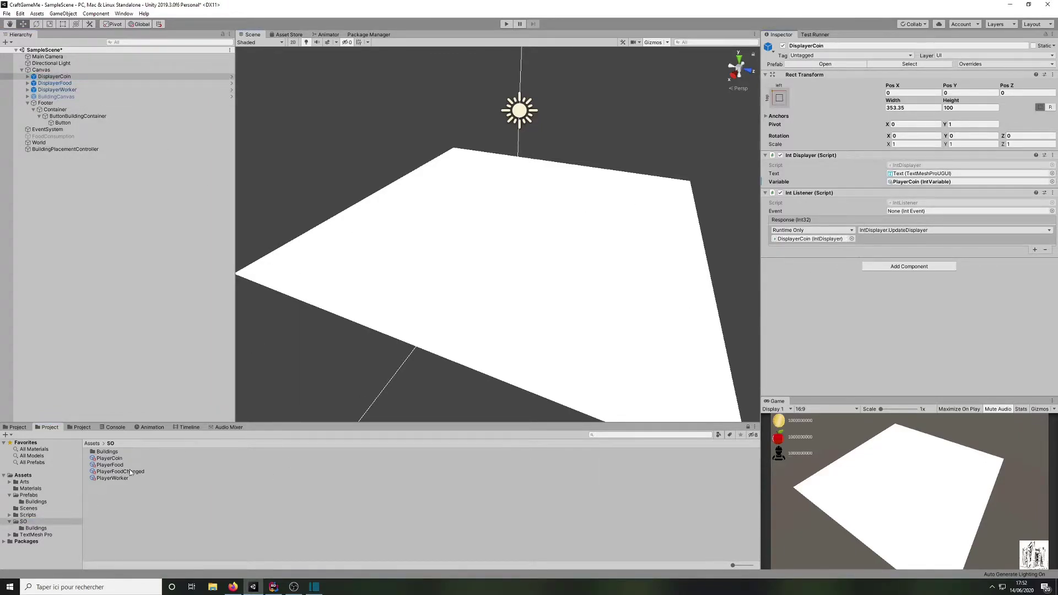
Step: Create an IntEvent asset named PlayerCoinChanged in the SO folder
{"action": "left_click", "coordinate": [123, 494]}
{"action": "right_click", "coordinate": [124, 494]}
{"action": "mouse_move", "coordinate": [173, 288]}
{"action": "mouse_move", "coordinate": [282, 267]}
{"action": "left_click", "coordinate": [376, 266]}
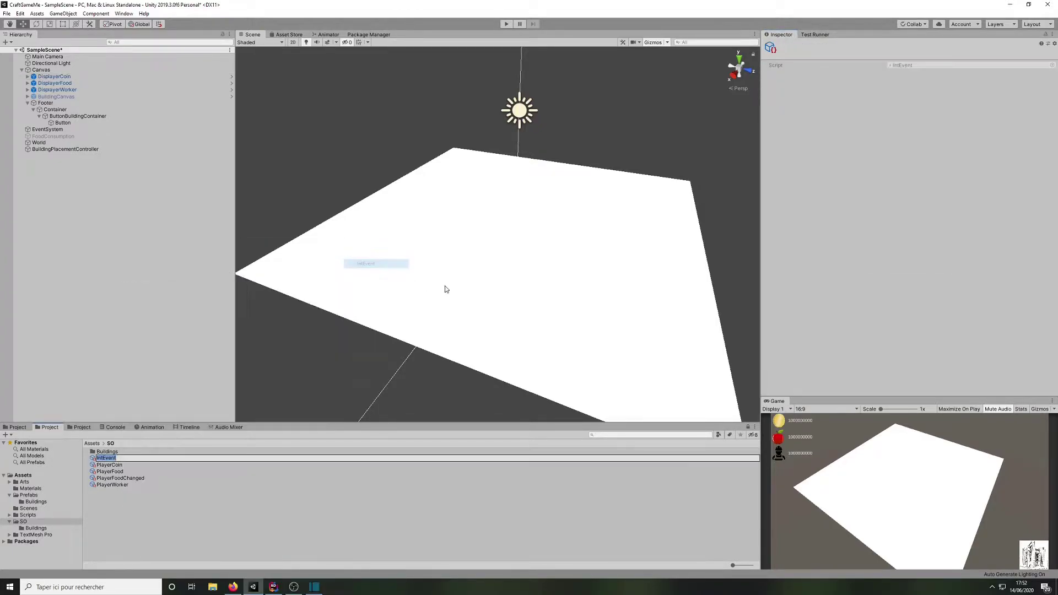
{"action": "type", "text": "PlayerCoinChanged"}
{"action": "key", "text": "Return"}
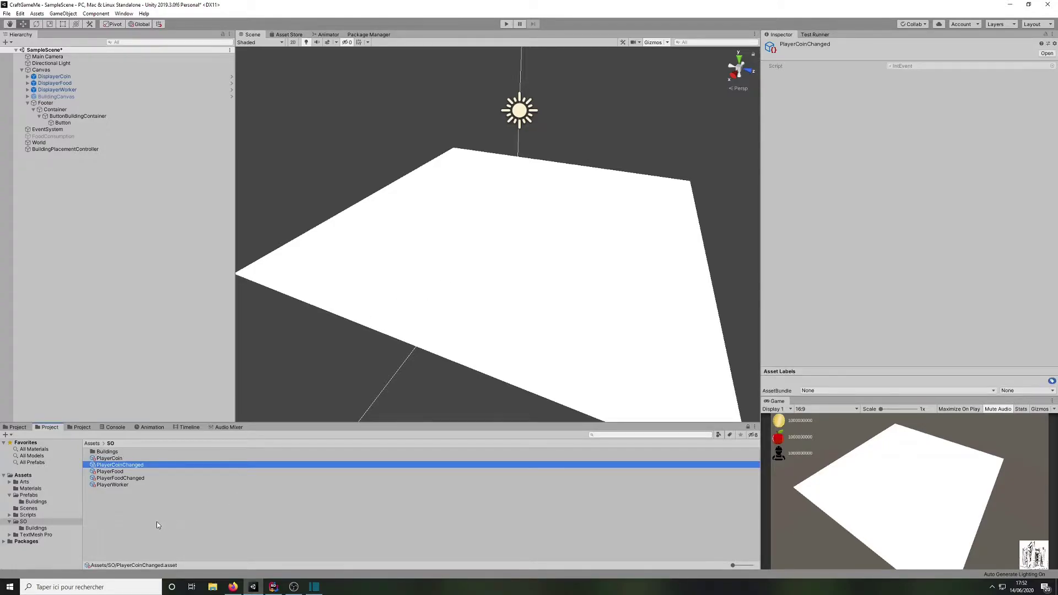
Step: Create another IntEvent asset in the SO folder, named PlayerWorkerChanged
{"action": "right_click", "coordinate": [159, 525]}
{"action": "mouse_move", "coordinate": [223, 318]}
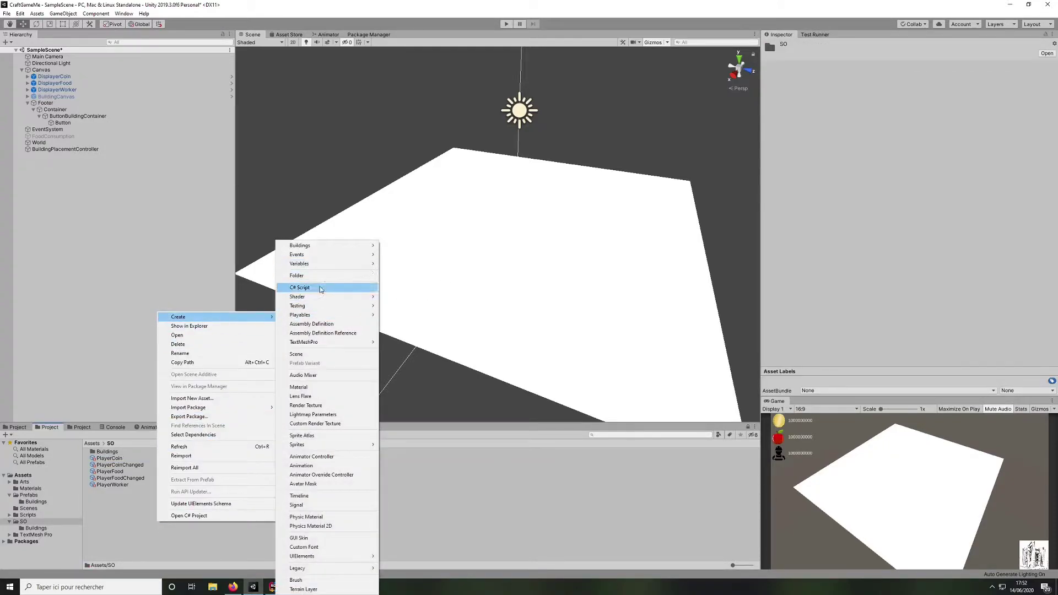
{"action": "mouse_move", "coordinate": [319, 255]}
{"action": "left_click", "coordinate": [405, 263]}
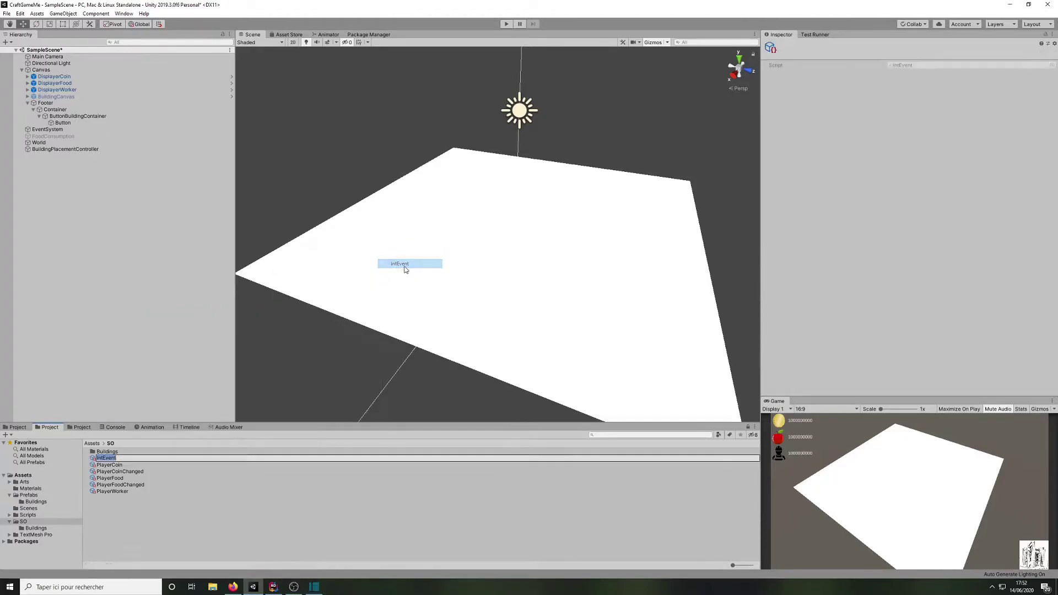
{"action": "type", "text": "O"}
{"action": "type", "text": "layerWorkerChanged"}
{"action": "key", "text": "Return"}
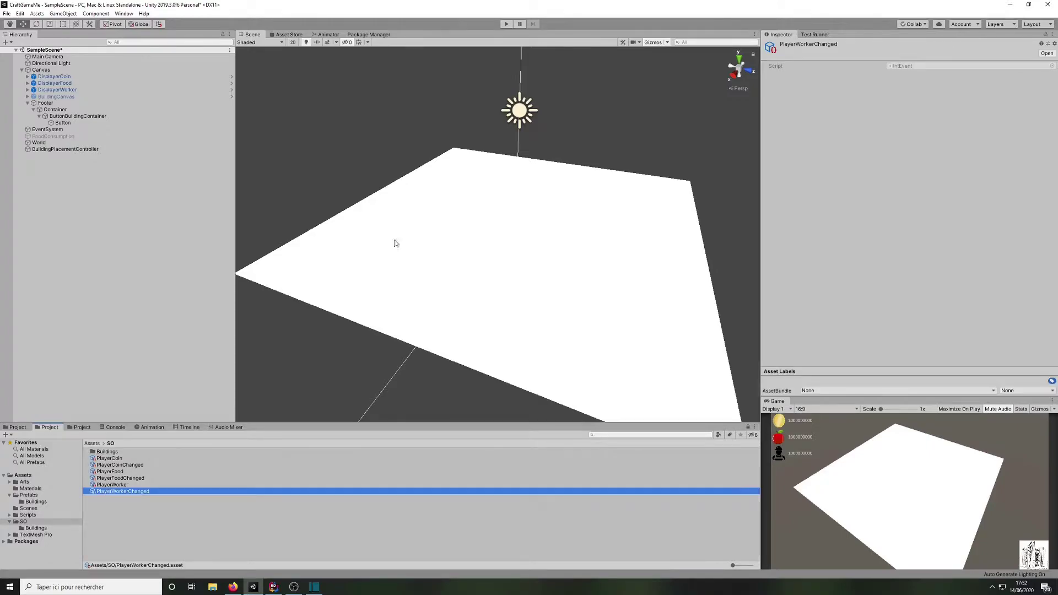
Step: Set Event Changed to PlayerCoinChanged on the PlayerCoin variable and to PlayerWorkerChanged on the PlayerWorker variable
{"action": "left_click", "coordinate": [119, 458]}
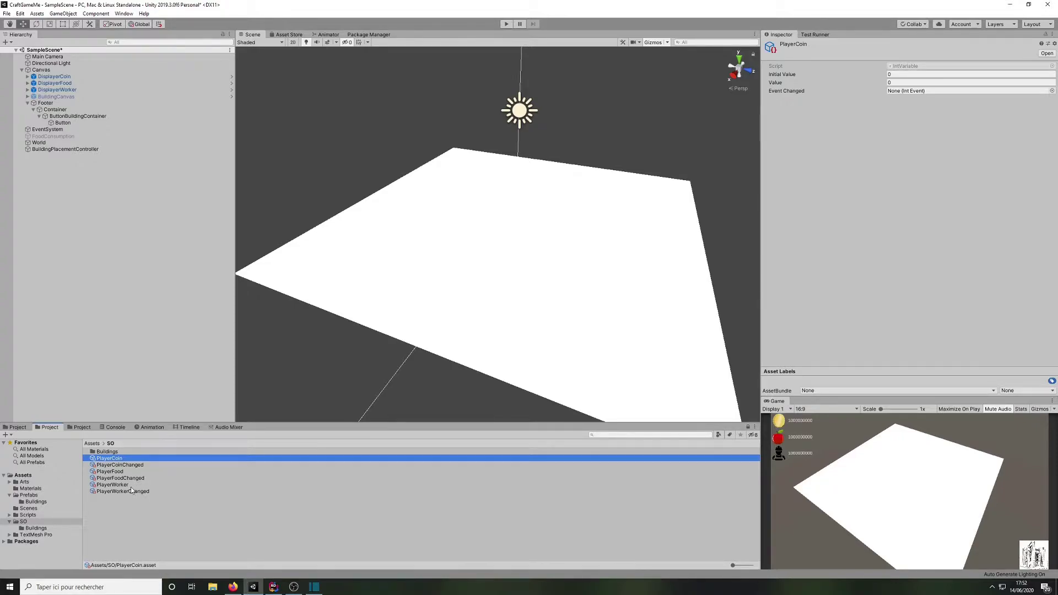
{"action": "left_click_drag", "start_coordinate": [132, 465], "coordinate": [922, 94]}
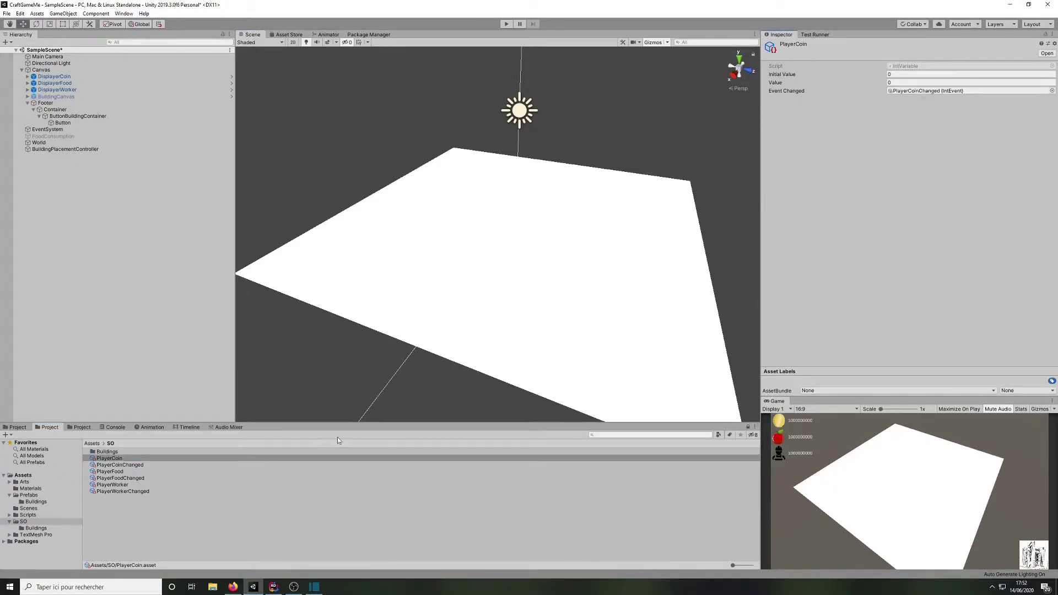
{"action": "left_click_drag", "start_coordinate": [126, 485], "coordinate": [937, 93]}
Step: Assign PlayerCoinChanged as DisplayerCoin's listener Event, and PlayerWorkerChanged and PlayerWorker as DisplayerWorker's Event and Variable, saving the scene
{"action": "left_click", "coordinate": [54, 77]}
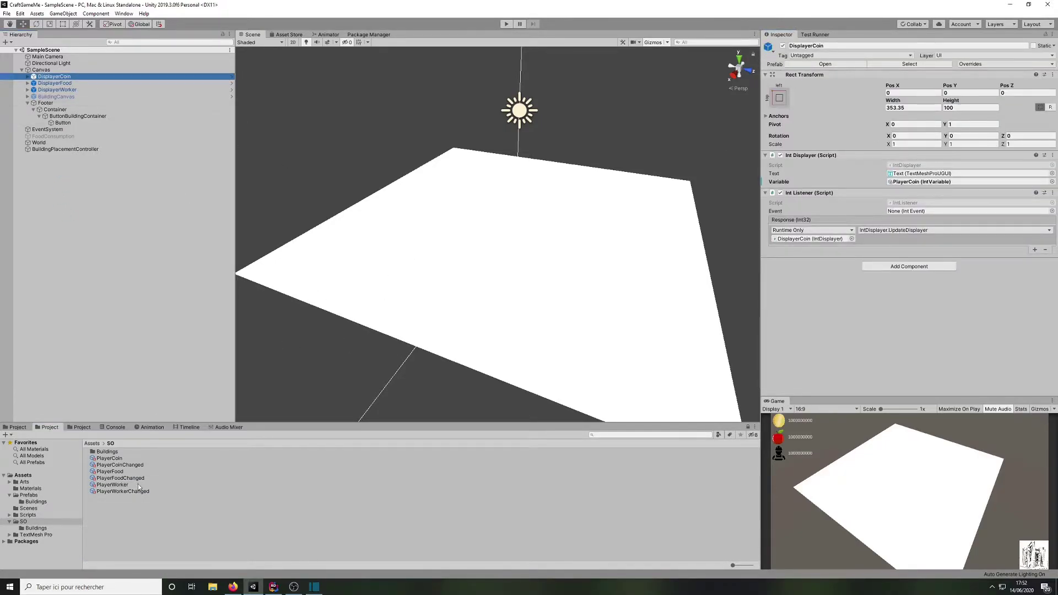
{"action": "left_click_drag", "start_coordinate": [127, 472], "coordinate": [902, 213]}
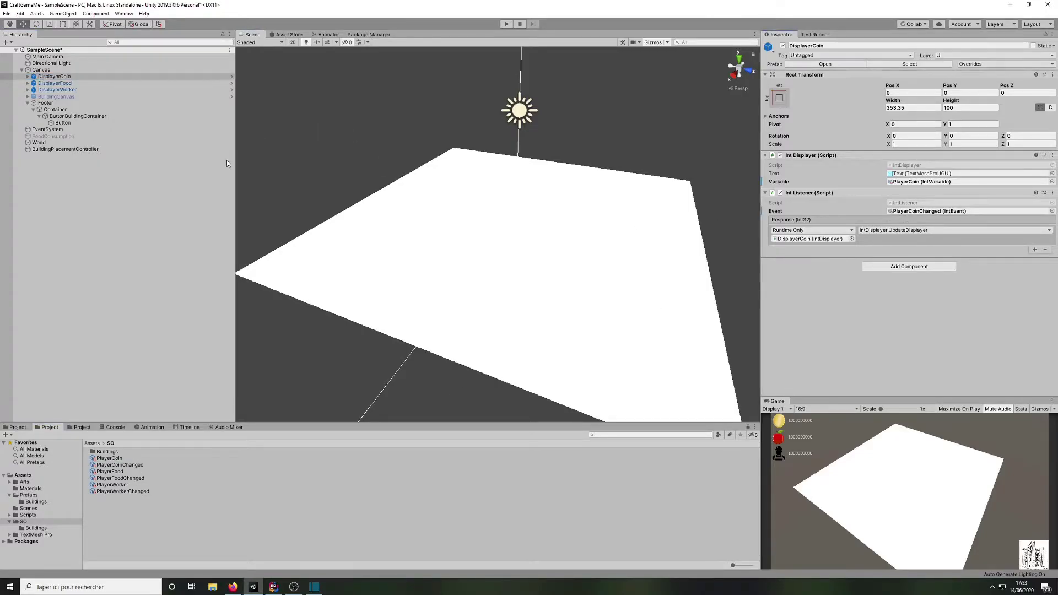
{"action": "left_click", "coordinate": [65, 83]}
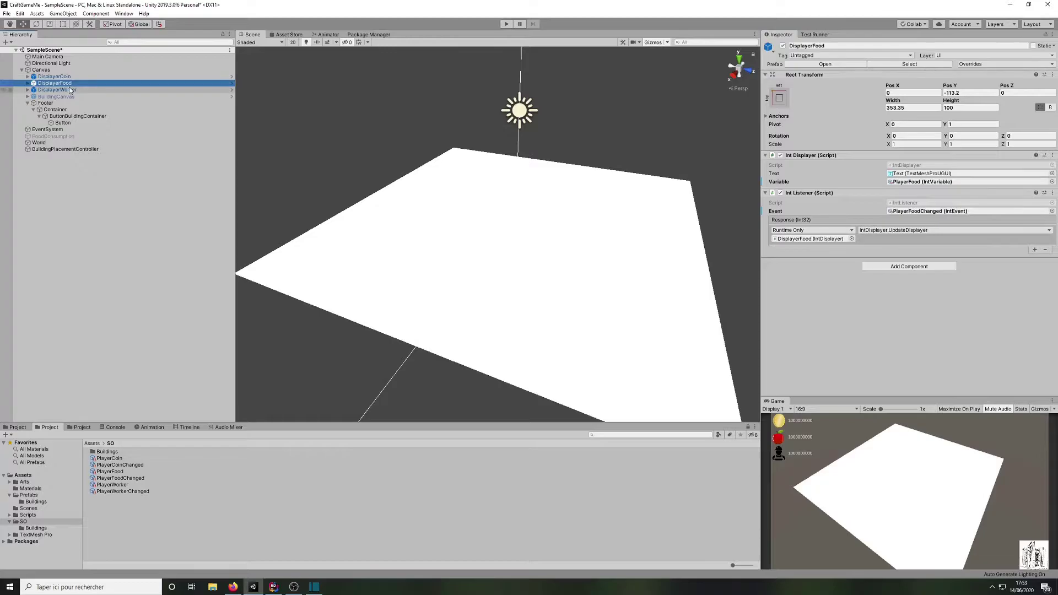
{"action": "left_click", "coordinate": [70, 90]}
{"action": "left_click_drag", "start_coordinate": [127, 490], "coordinate": [937, 211]}
{"action": "left_click_drag", "start_coordinate": [128, 484], "coordinate": [936, 182]}
{"action": "key", "text": "ctrl+s"}
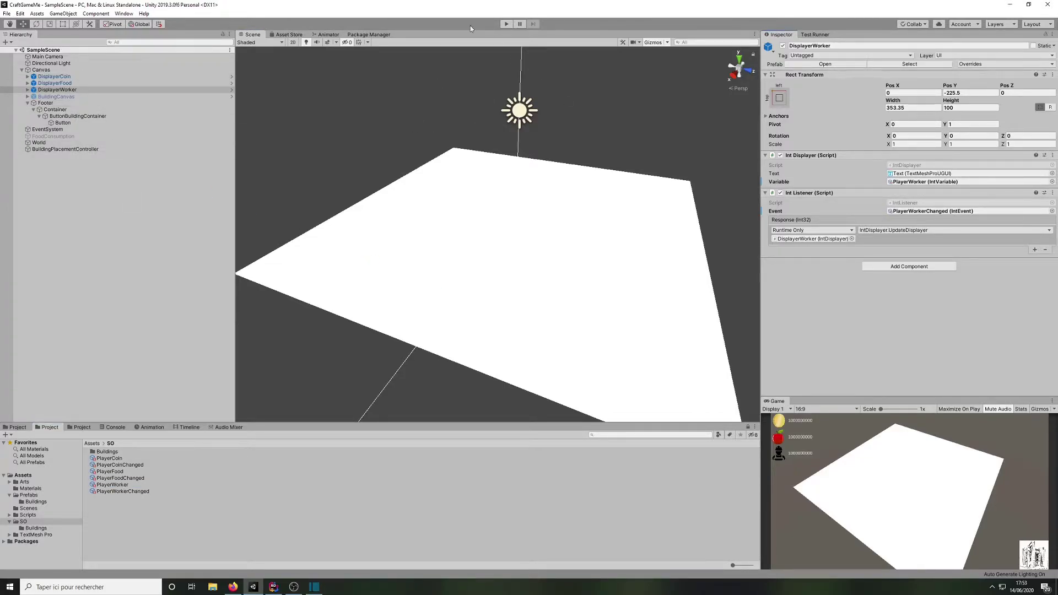
Step: Set the Initial Value of the PlayerCoin variable to 100 and of the PlayerWorker variable to 2
{"action": "left_click", "coordinate": [505, 24]}
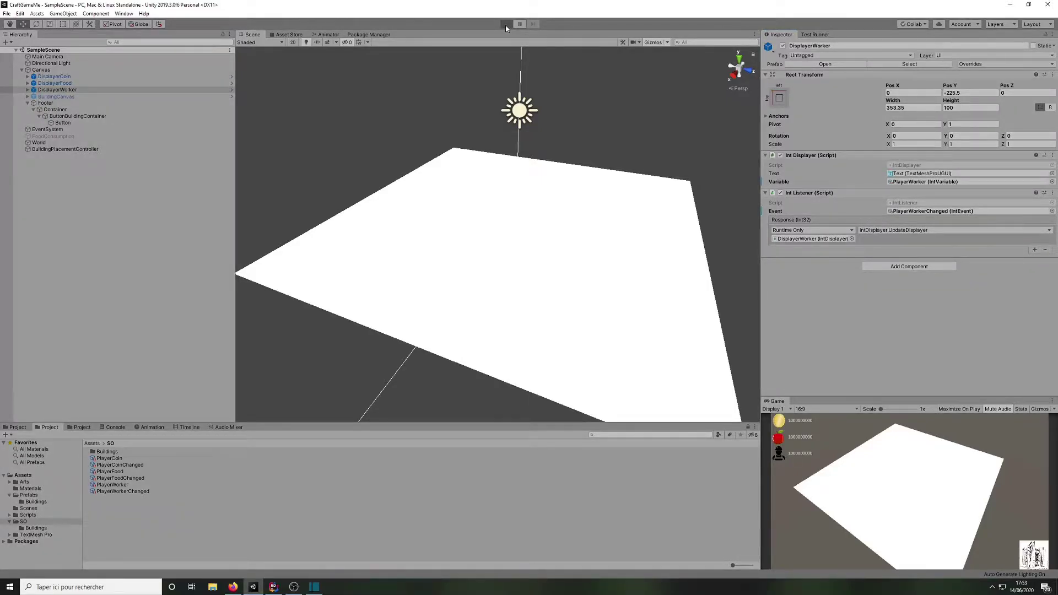
{"action": "left_click", "coordinate": [505, 24]}
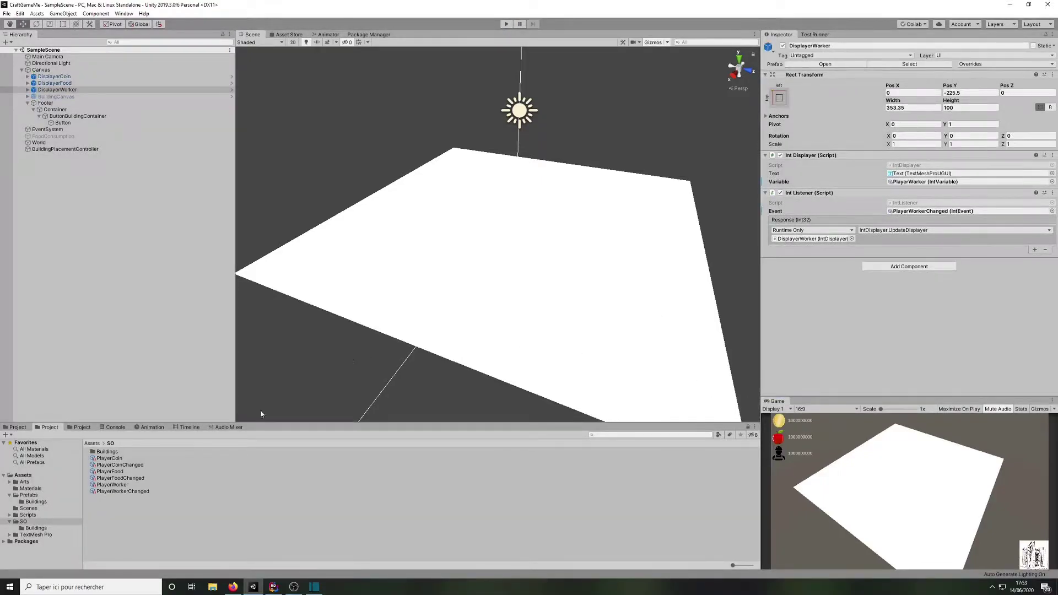
{"action": "left_click", "coordinate": [110, 458]}
{"action": "left_click", "coordinate": [901, 74]}
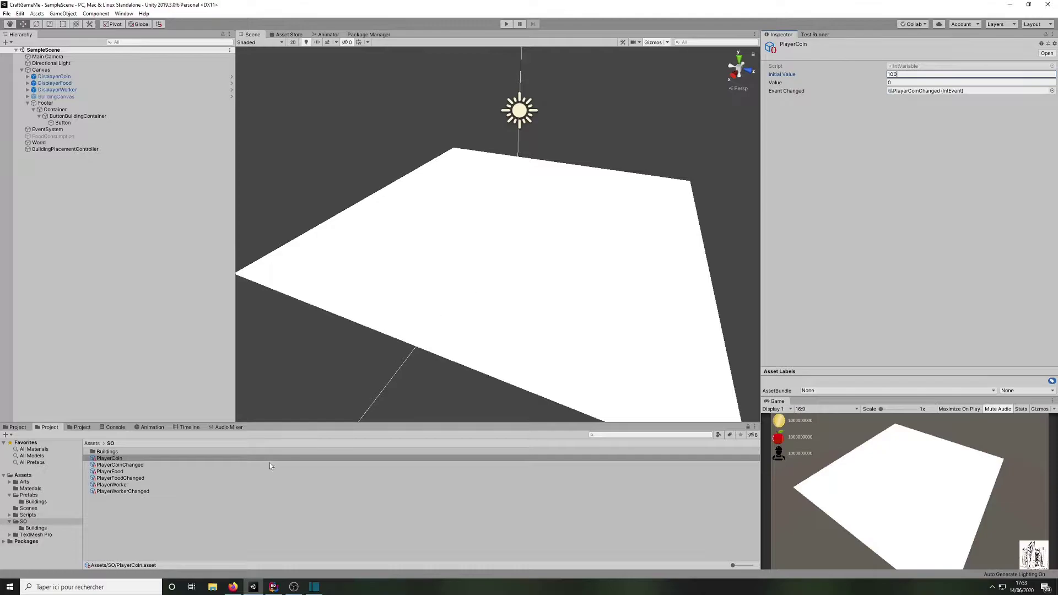
{"action": "left_click", "coordinate": [125, 484]}
{"action": "left_click", "coordinate": [915, 74]}
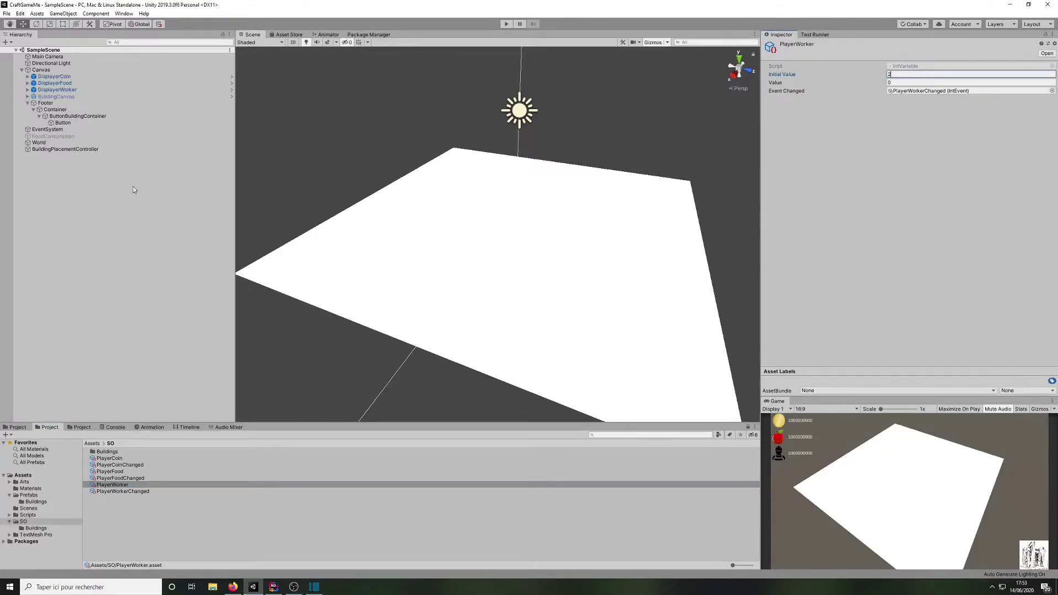
{"action": "type", "text": "2"}
Step: Create a C# script named Consumption in the Scripts folder and open it in the code editor
{"action": "left_click", "coordinate": [65, 136]}
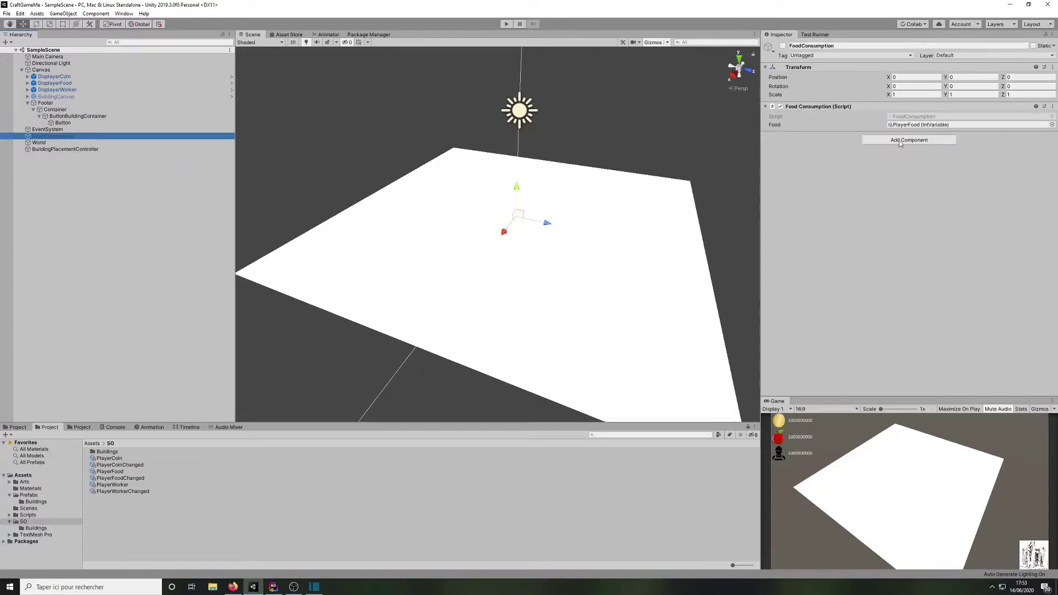
{"action": "left_click", "coordinate": [912, 117]}
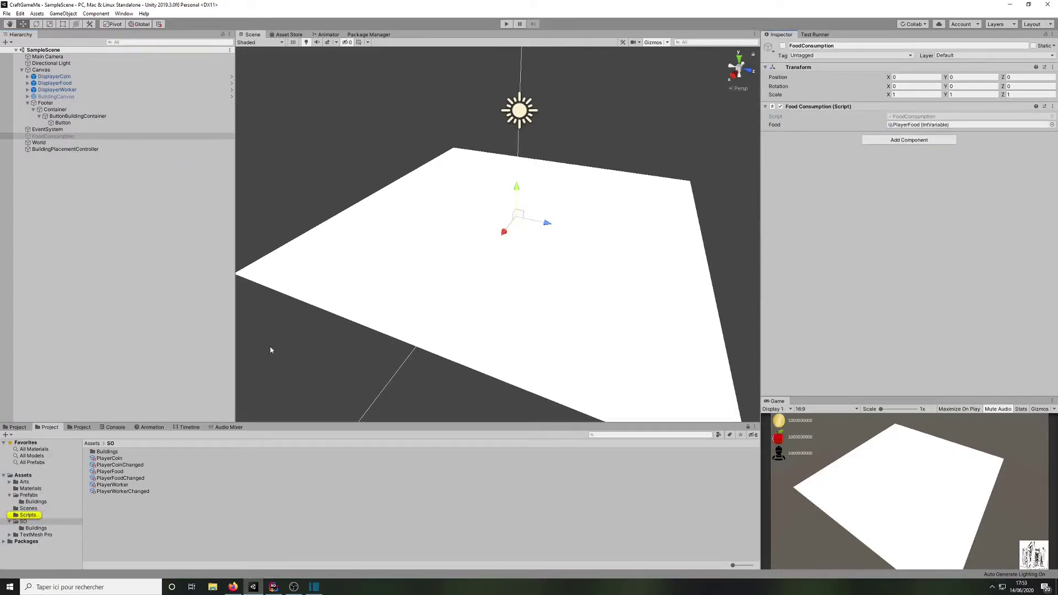
{"action": "left_click", "coordinate": [46, 515]}
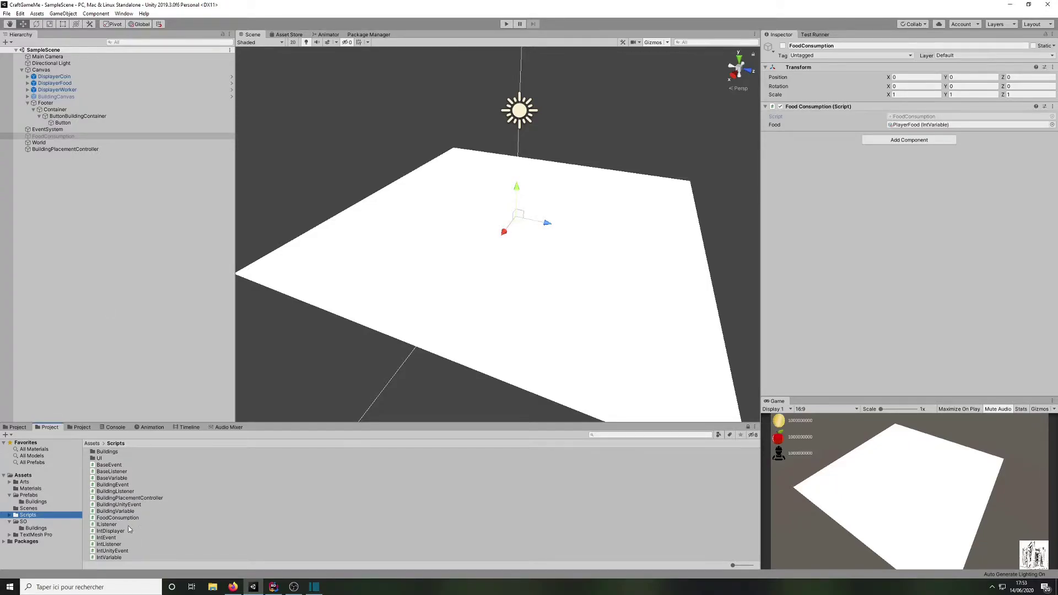
{"action": "right_click", "coordinate": [48, 515]}
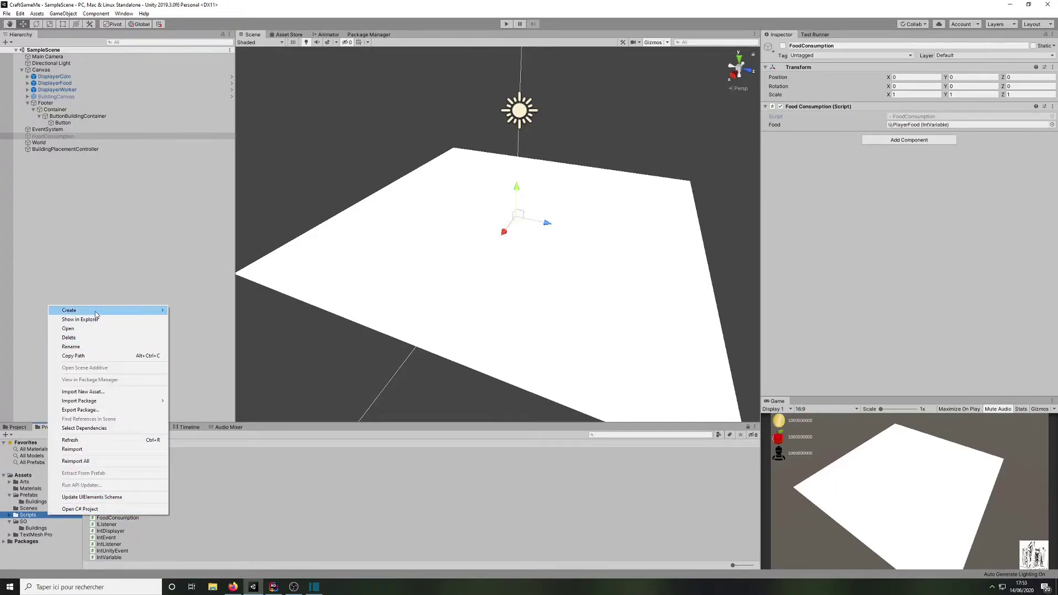
{"action": "mouse_move", "coordinate": [110, 310]}
{"action": "left_click", "coordinate": [229, 287]}
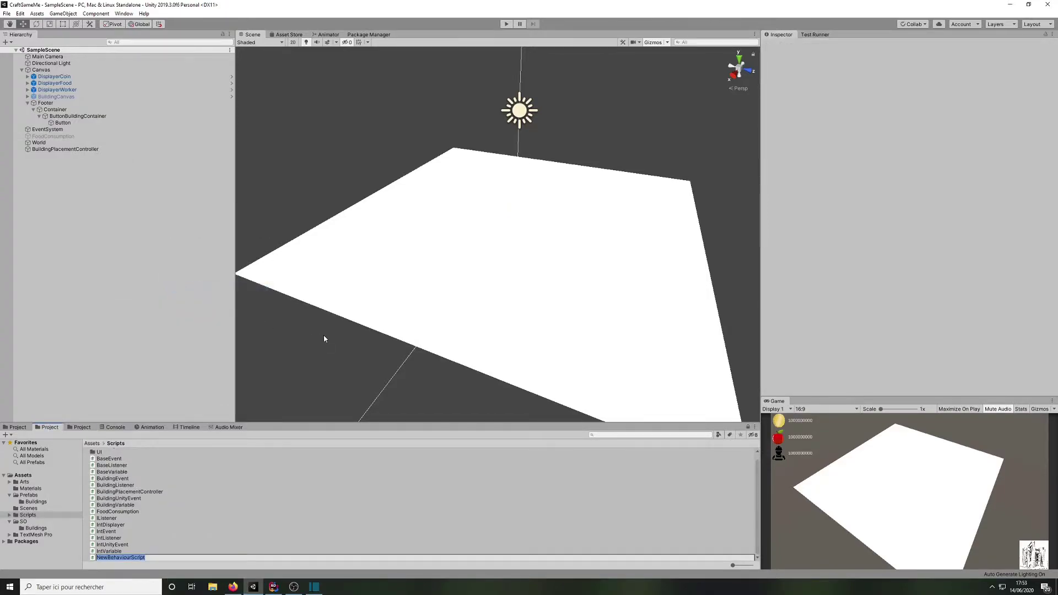
{"action": "type", "text": "Consumption"}
{"action": "key", "text": "Return"}
{"action": "double_click", "coordinate": [120, 512]}
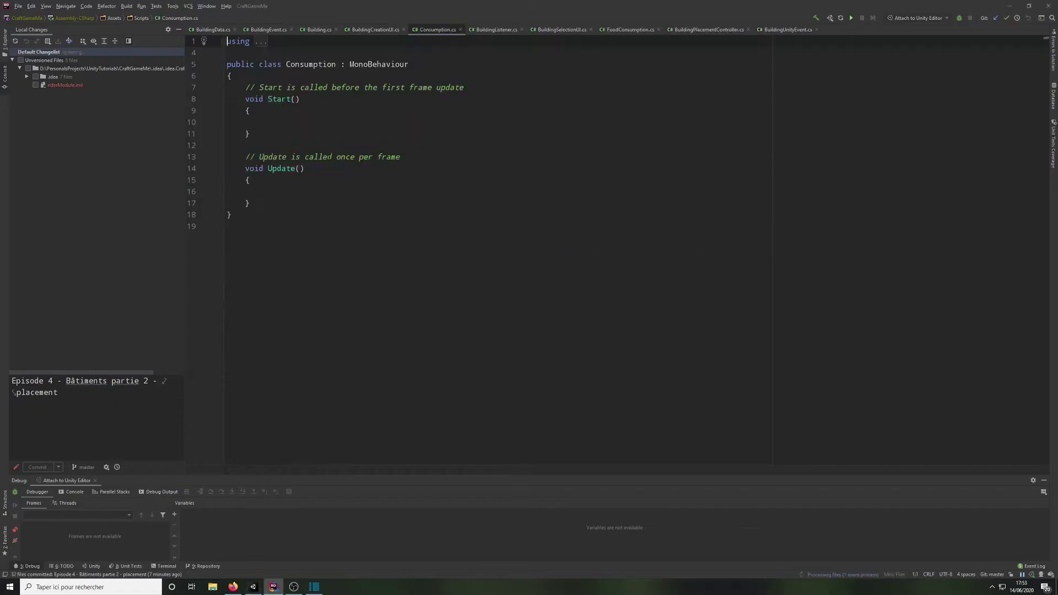
Step: Wrap the using directives and the Consumption class in a CraftGame namespace
{"action": "type", "text": "namespa"}
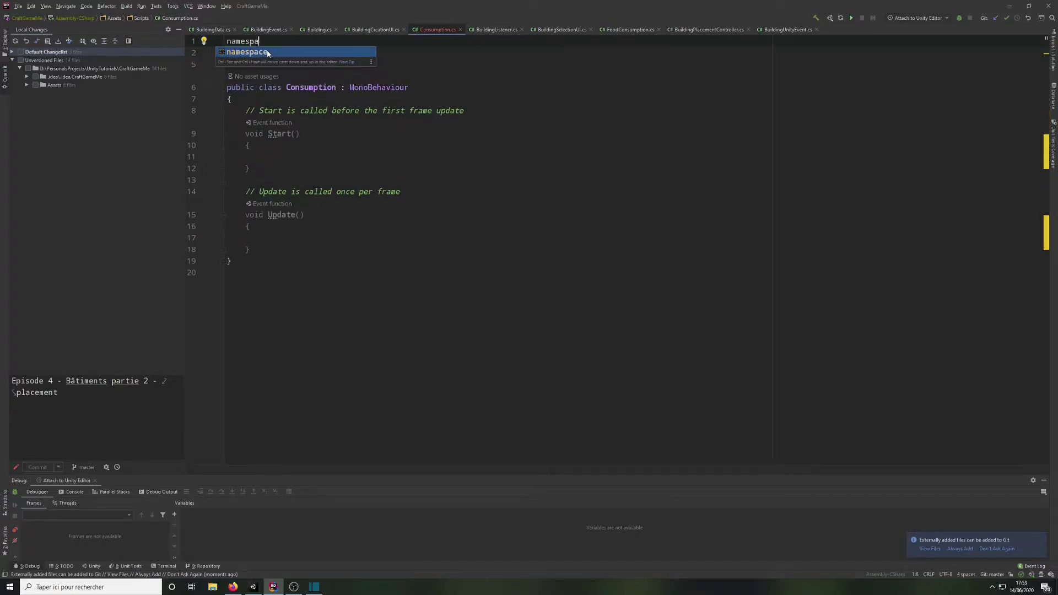
{"action": "type", "text": "ce CraftGame"}
{"action": "key", "text": "Return"}
{"action": "type", "text": "{"}
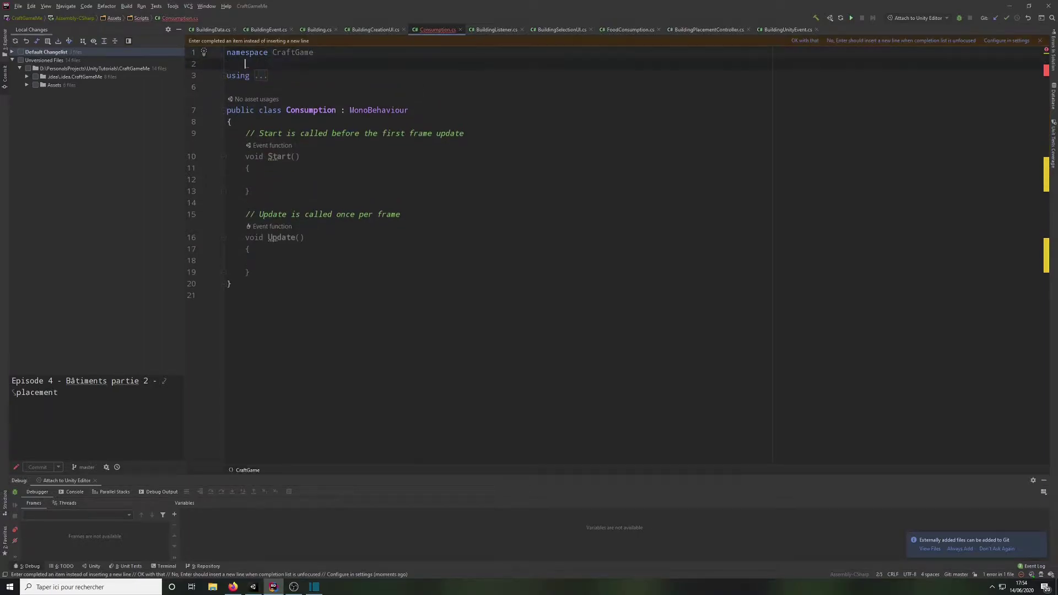
{"action": "key", "text": "Return"}
{"action": "left_click_drag", "start_coordinate": [234, 307], "coordinate": [217, 96]}
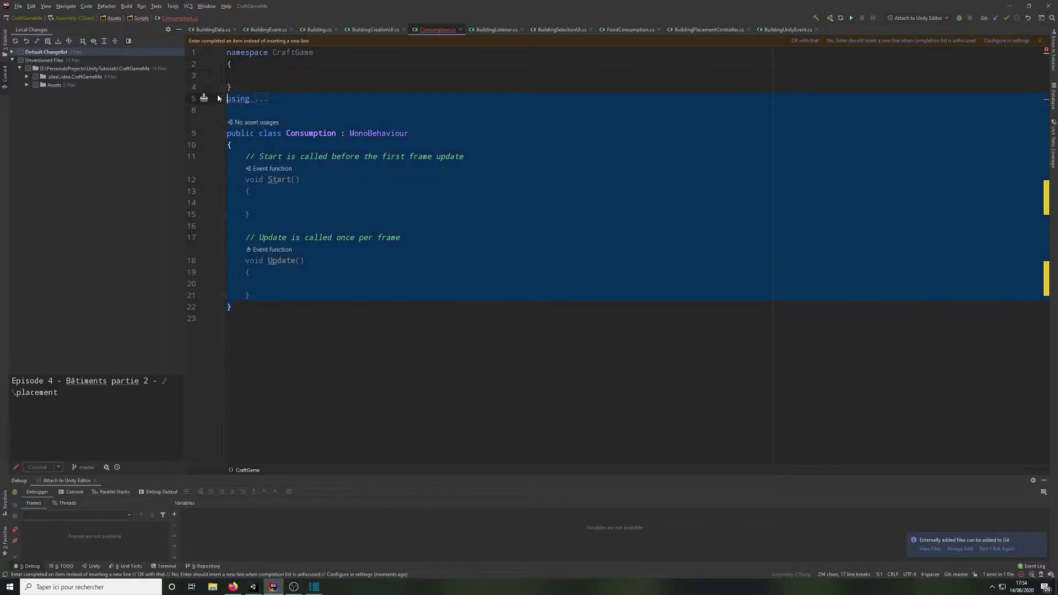
{"action": "key", "text": "ctrl+x"}
{"action": "left_click", "coordinate": [331, 76]}
{"action": "key", "text": "ctrl+v"}
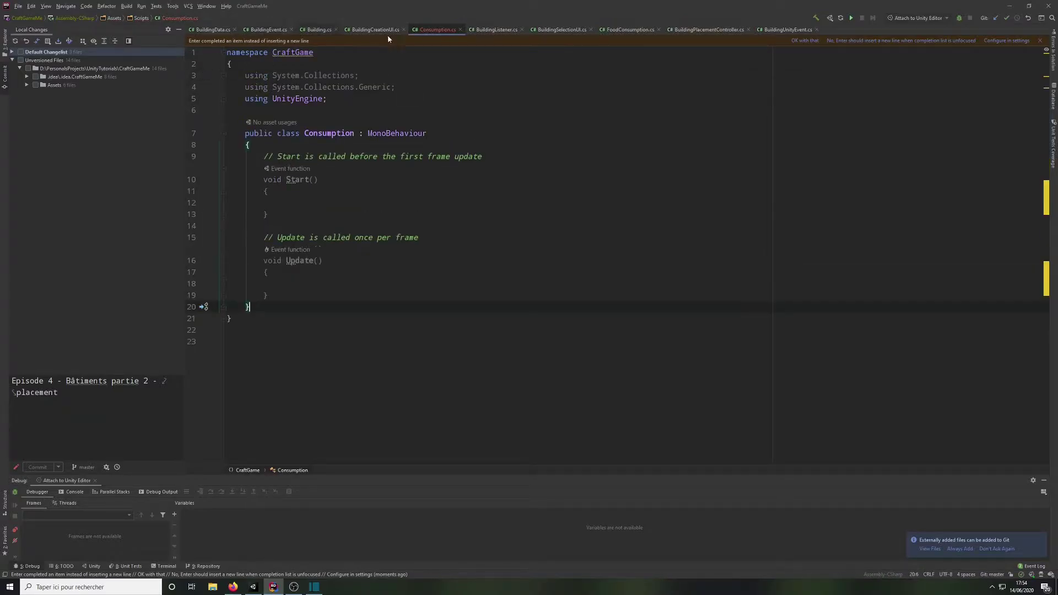
Step: Close all open editor files except Consumption.cs
{"action": "right_click", "coordinate": [433, 29]}
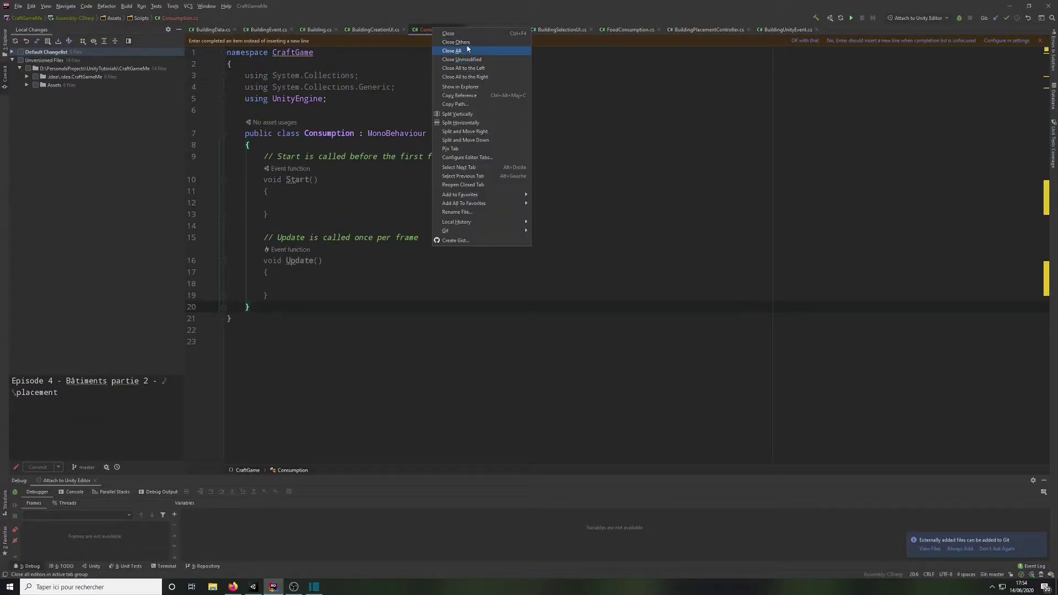
{"action": "left_click", "coordinate": [456, 42]}
{"action": "left_click", "coordinate": [469, 98]}
Step: Replace the body of the Consumption class with the field, Start method and coroutine copied from FoodConsumption.cs
{"action": "key", "text": "shift"}
{"action": "key", "text": "shift"}
{"action": "type", "text": "Food"}
{"action": "key", "text": "Return"}
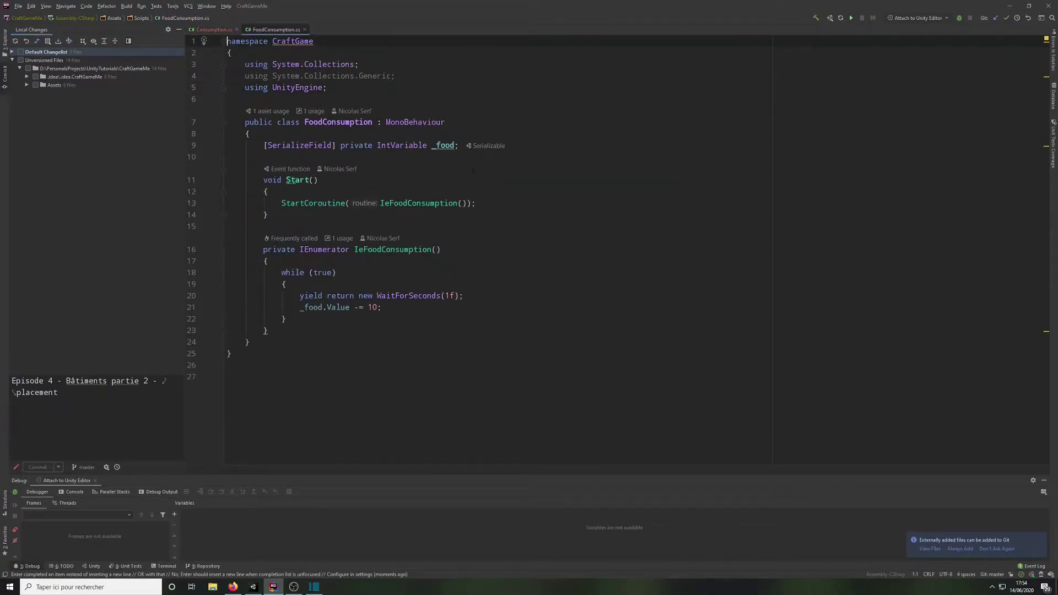
{"action": "left_click_drag", "start_coordinate": [268, 331], "coordinate": [184, 148]}
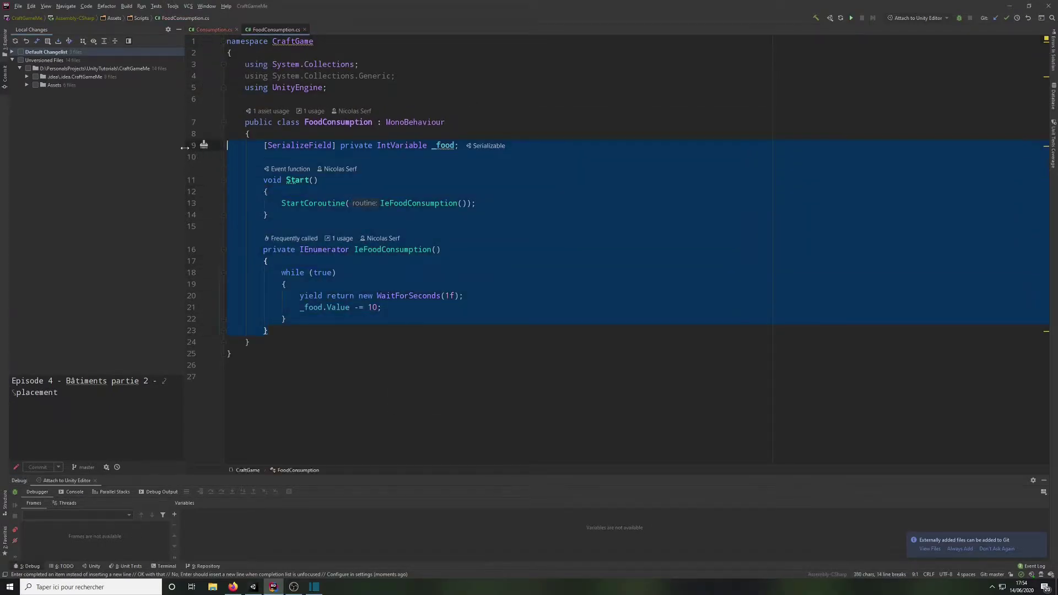
{"action": "left_click", "coordinate": [212, 29]}
{"action": "left_click_drag", "start_coordinate": [268, 289], "coordinate": [170, 153]}
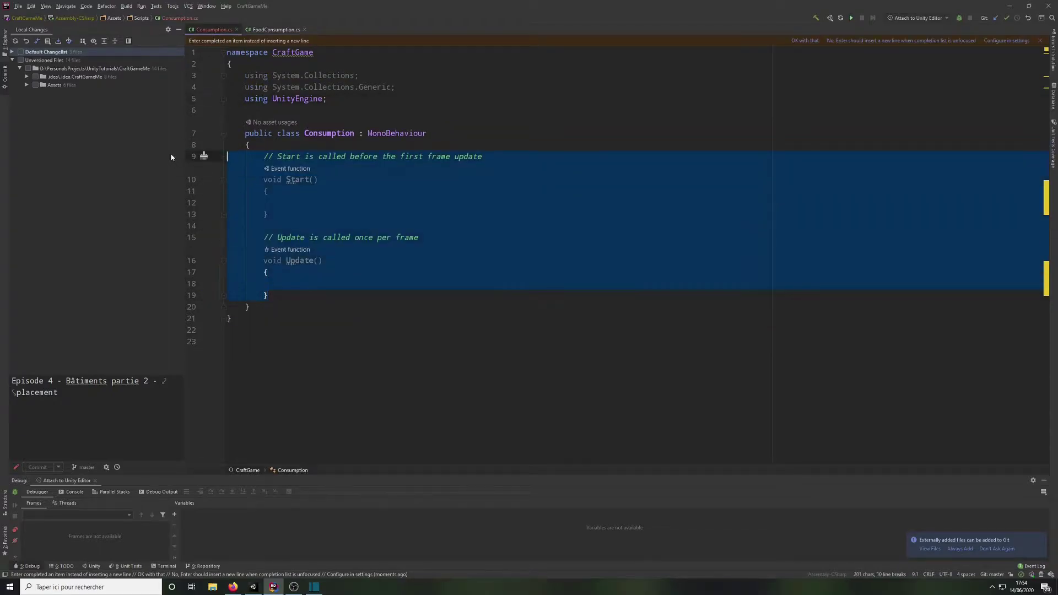
{"action": "key", "text": "ctrl+v"}
{"action": "left_click", "coordinate": [308, 198]}
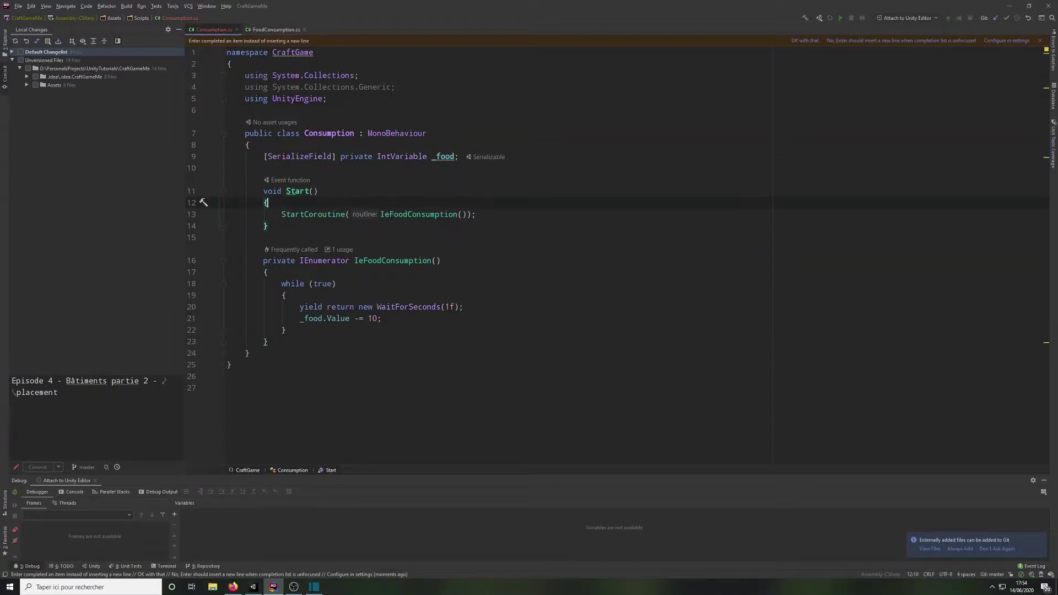
Step: Rename the IeFoodConsumption coroutine in Consumption.cs to IeConsumption
{"action": "left_click", "coordinate": [372, 261]}
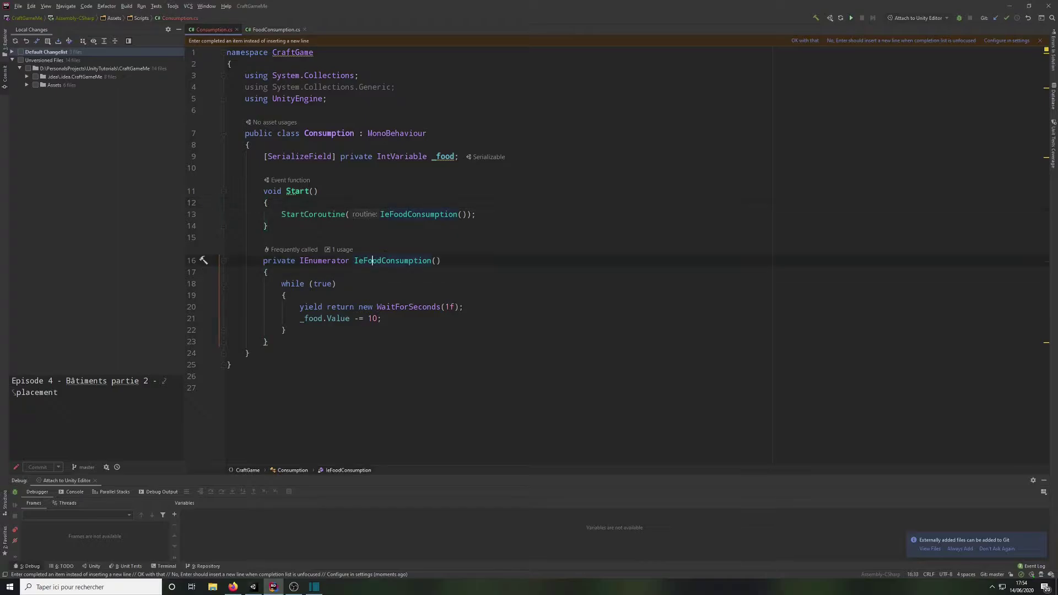
{"action": "key", "text": "F2"}
{"action": "left_click", "coordinate": [506, 279]}
{"action": "key", "text": "BackSpace"}
{"action": "key", "text": "BackSpace"}
{"action": "key", "text": "BackSpace"}
{"action": "key", "text": "BackSpace"}
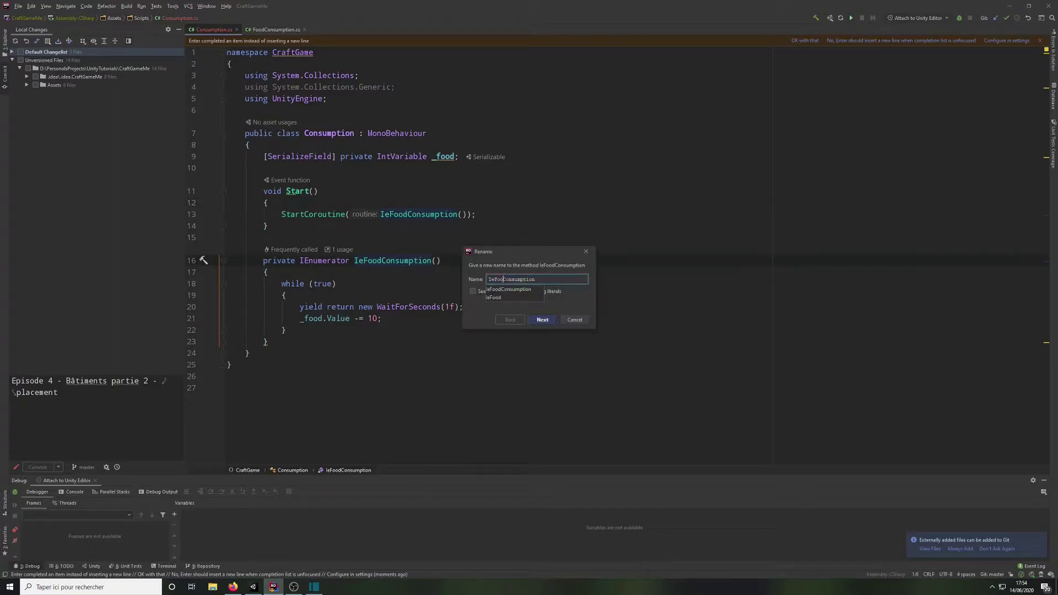
{"action": "key", "text": "Return"}
{"action": "left_click", "coordinate": [485, 202]}
Step: Rename the _food field to _toConsume without adding the FormerlySerializedAs attribute
{"action": "left_click", "coordinate": [445, 157]}
{"action": "key", "text": "F2"}
{"action": "type", "text": "_toConsume"}
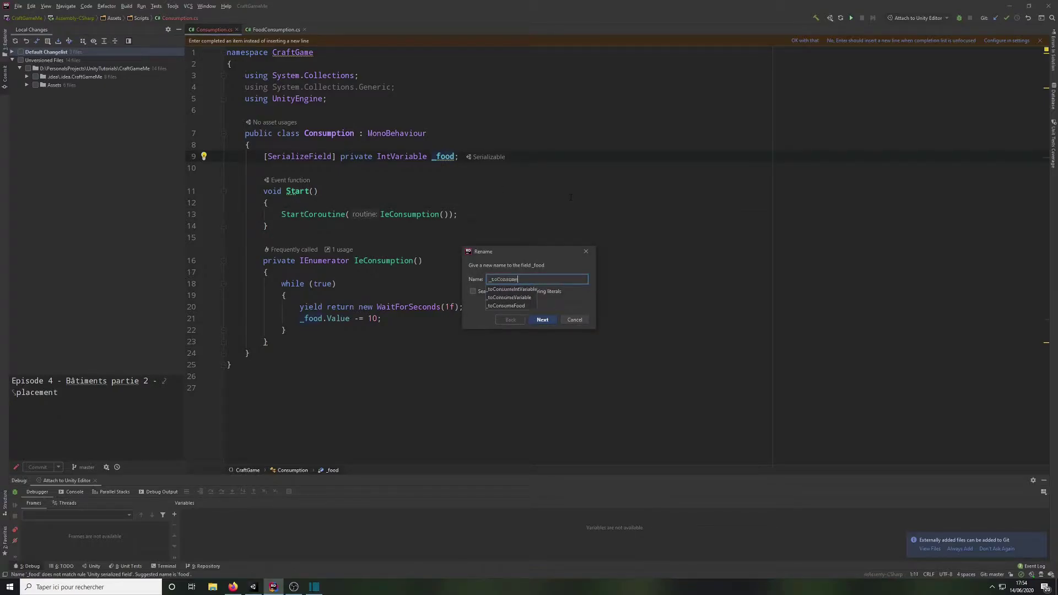
{"action": "key", "text": "Return"}
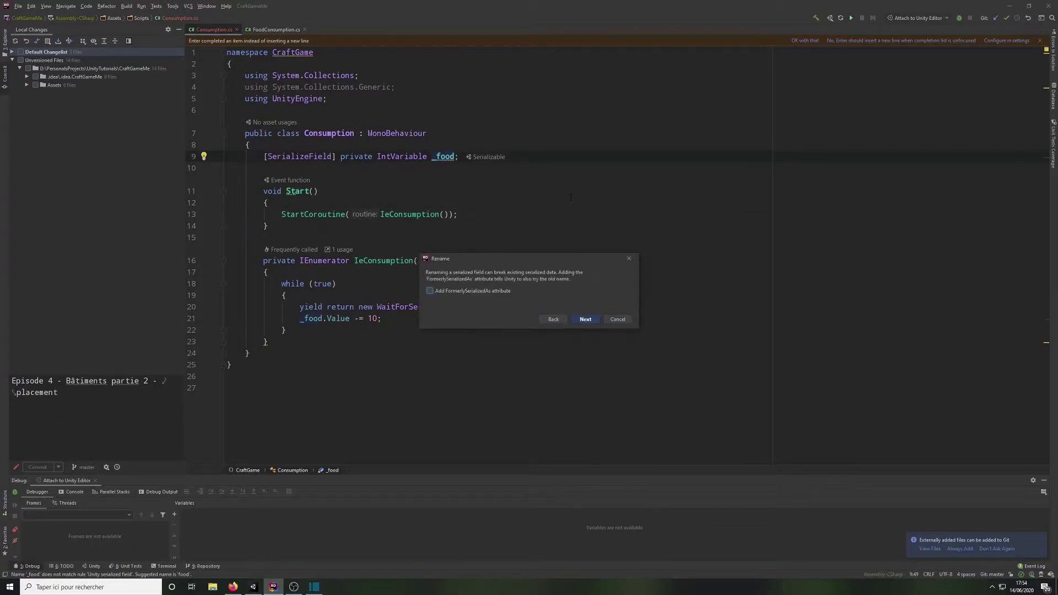
{"action": "left_click", "coordinate": [585, 320]}
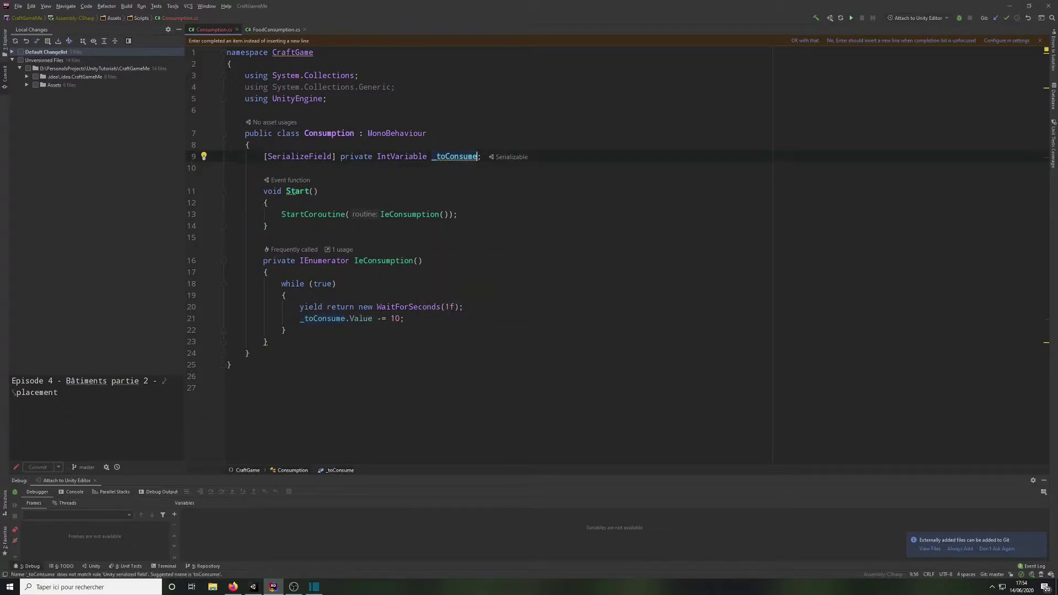
Step: Switch to Unity and remove the Food Consumption script component from the FoodConsumption object
{"action": "left_click", "coordinate": [251, 587]}
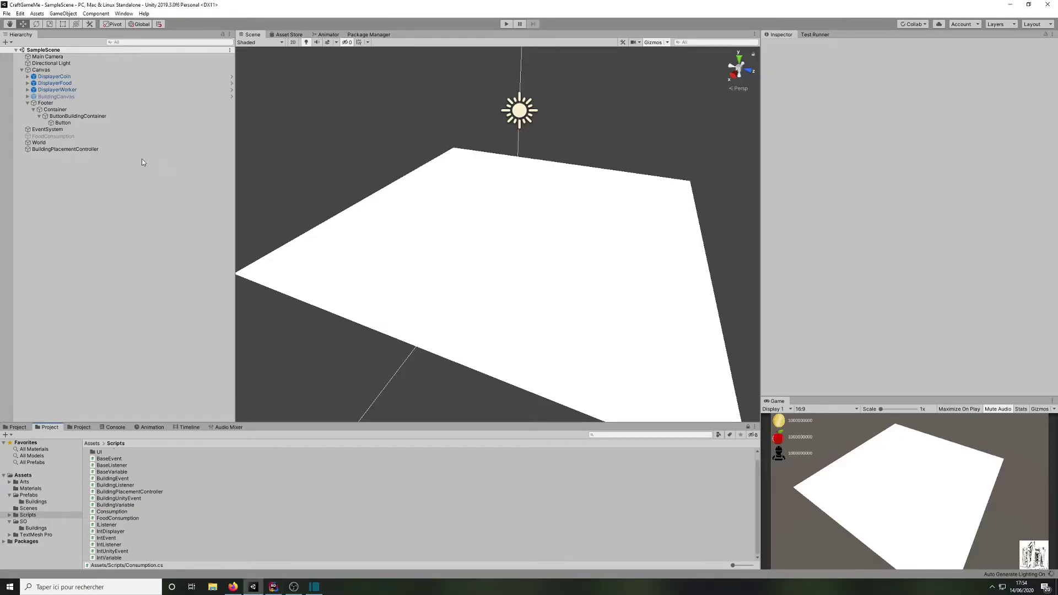
{"action": "left_click", "coordinate": [67, 135]}
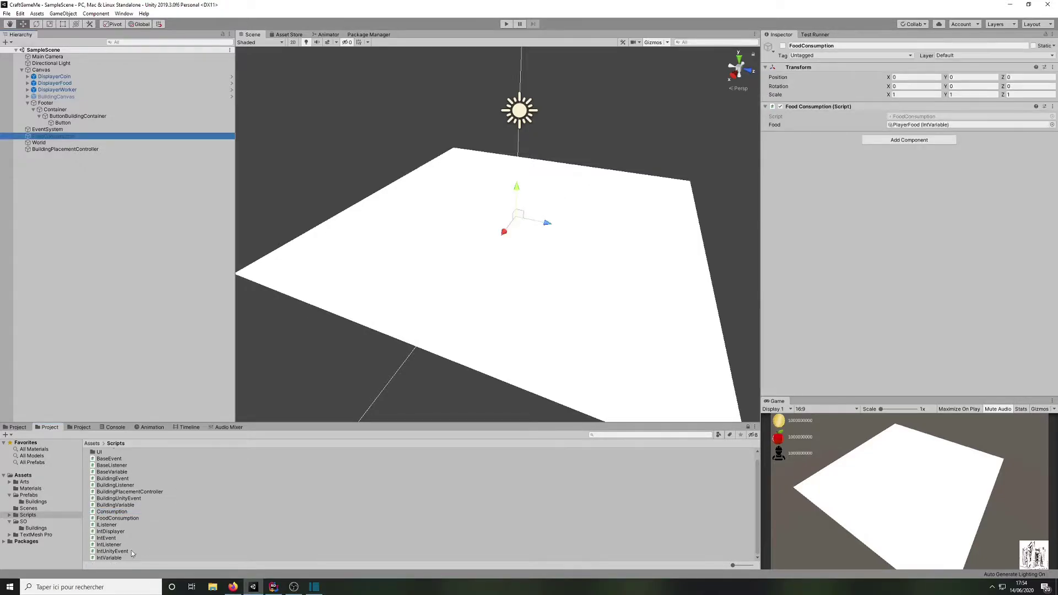
{"action": "left_click", "coordinate": [127, 518]}
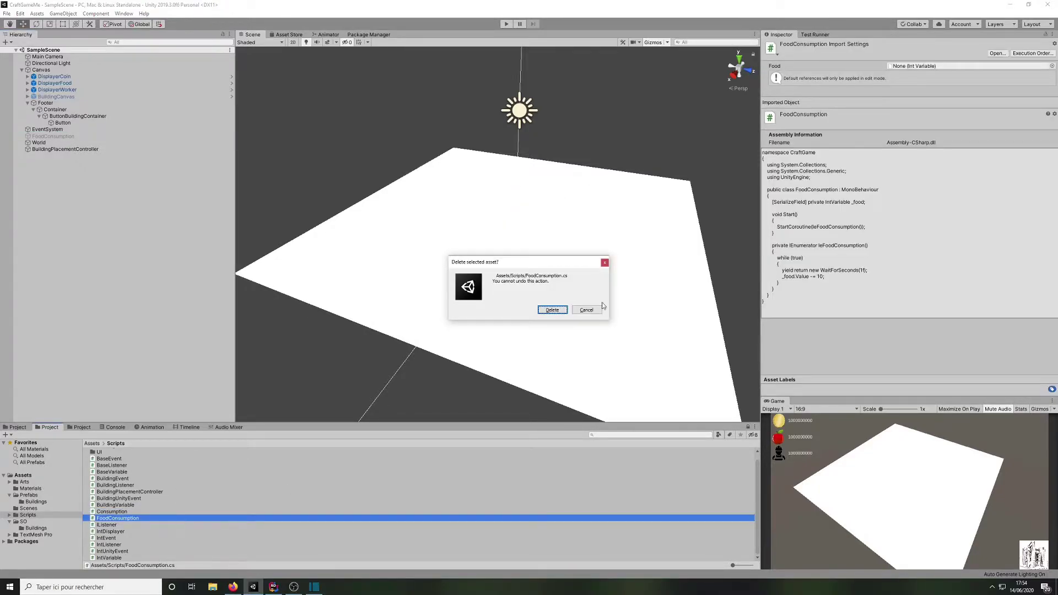
{"action": "left_click", "coordinate": [554, 312]}
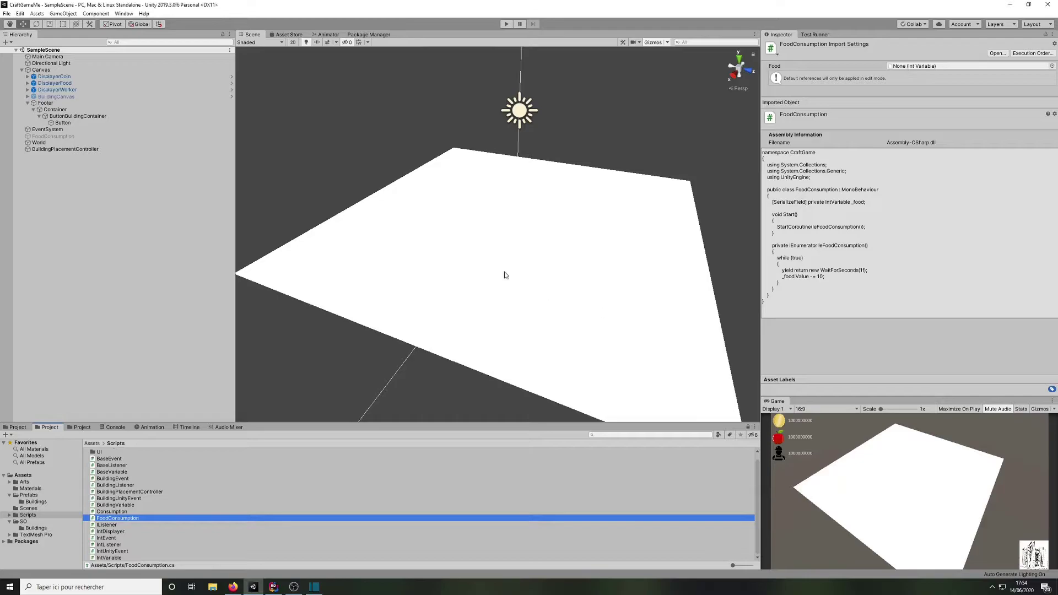
{"action": "left_click", "coordinate": [67, 135]}
{"action": "left_click", "coordinate": [1052, 106]}
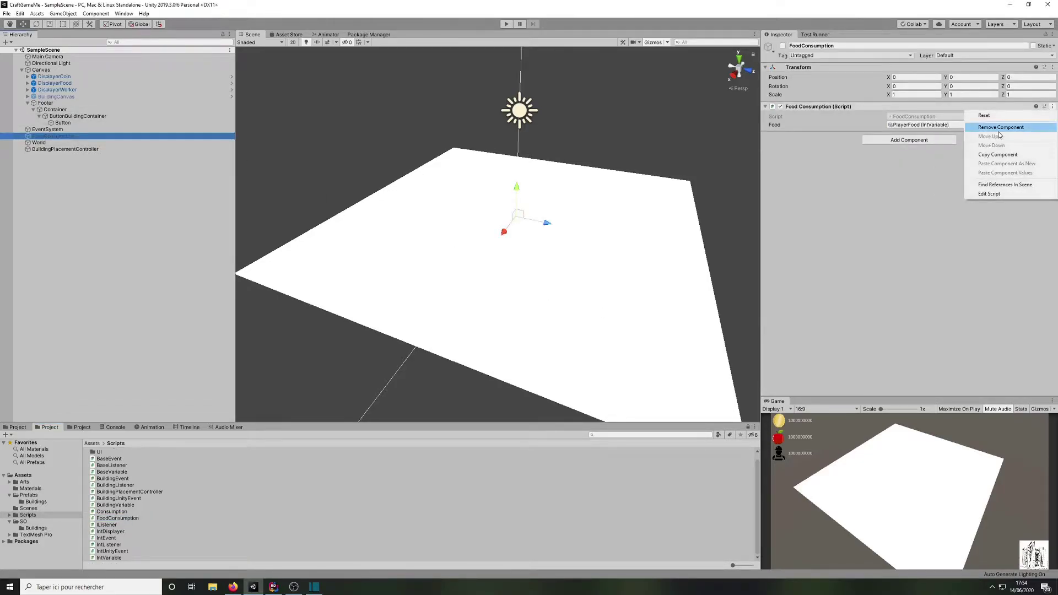
{"action": "left_click", "coordinate": [992, 127]}
Step: Delete the FoodConsumption script asset from the Scripts folder
{"action": "left_click", "coordinate": [179, 521]}
{"action": "key", "text": "Delete"}
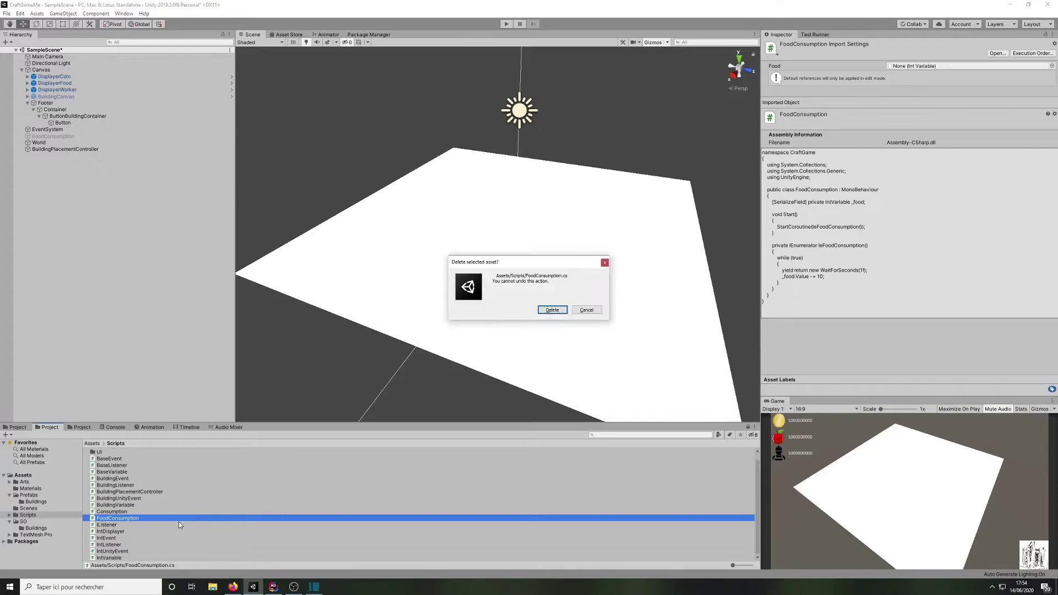
{"action": "left_click", "coordinate": [547, 308]}
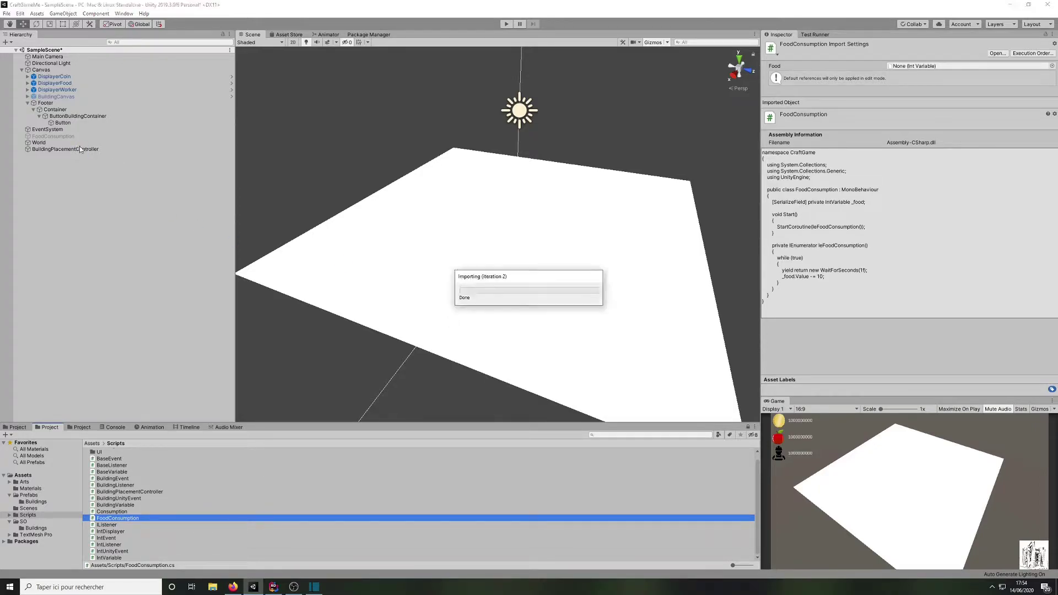
Step: Duplicate the FoodConsumption object in the scene, keeping one copy and deleting the surplus one
{"action": "left_click", "coordinate": [69, 137]}
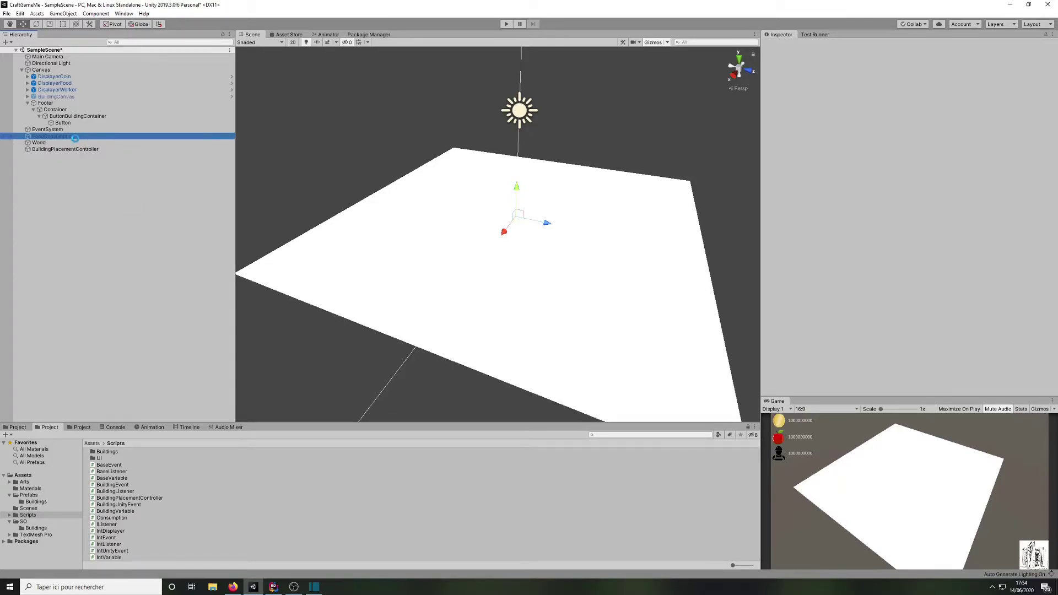
{"action": "key", "text": "ctrl+d"}
{"action": "key", "text": "ctrl+d"}
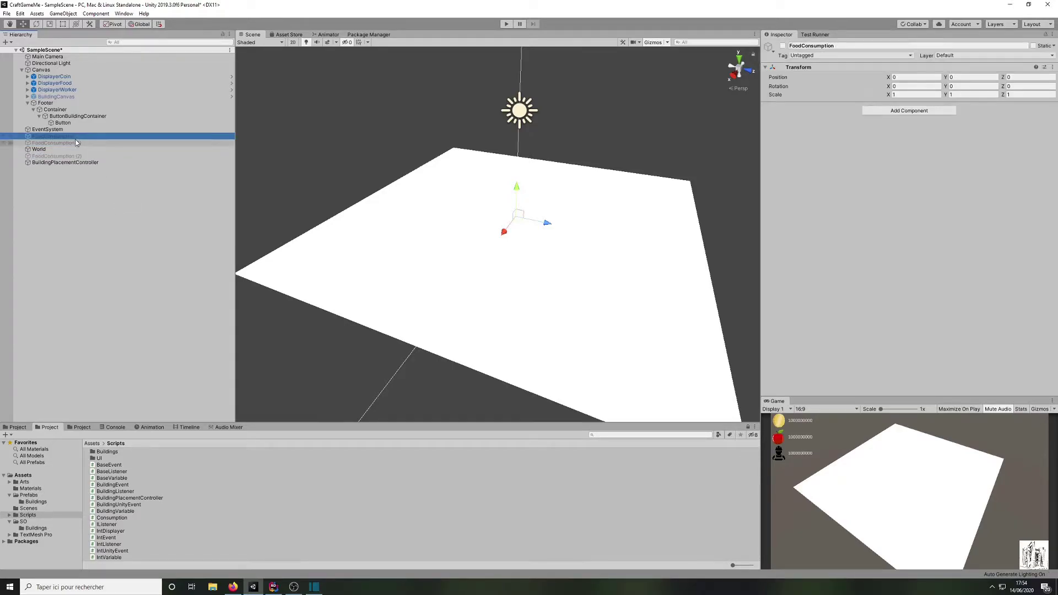
{"action": "left_click", "coordinate": [124, 157]}
{"action": "key", "text": "Delete"}
{"action": "left_click", "coordinate": [83, 143]}
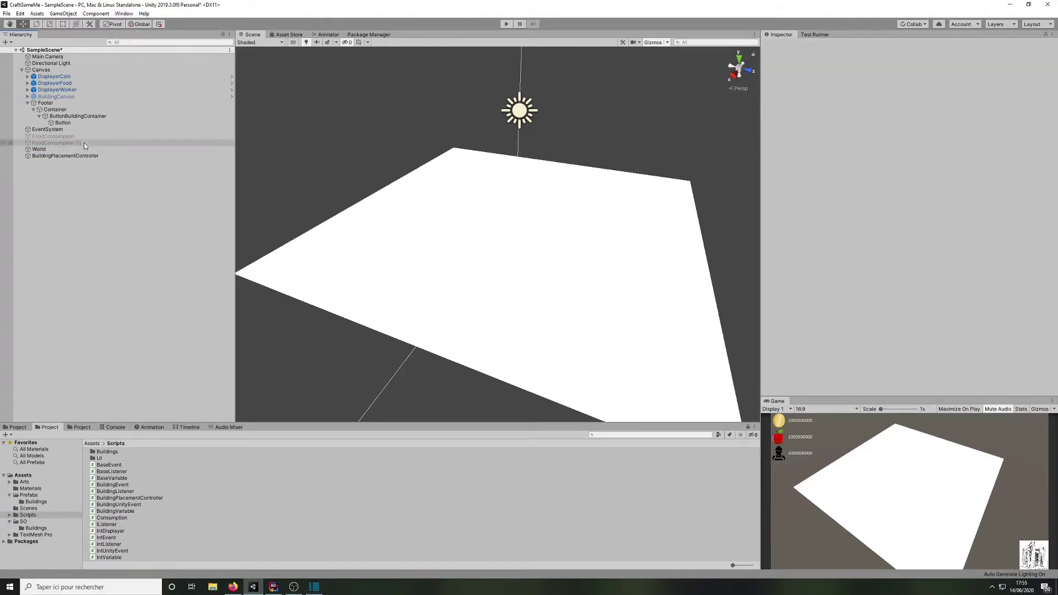
Step: Add the Consumption script component to the original FoodConsumption object
{"action": "left_click", "coordinate": [84, 136]}
{"action": "left_click", "coordinate": [883, 113]}
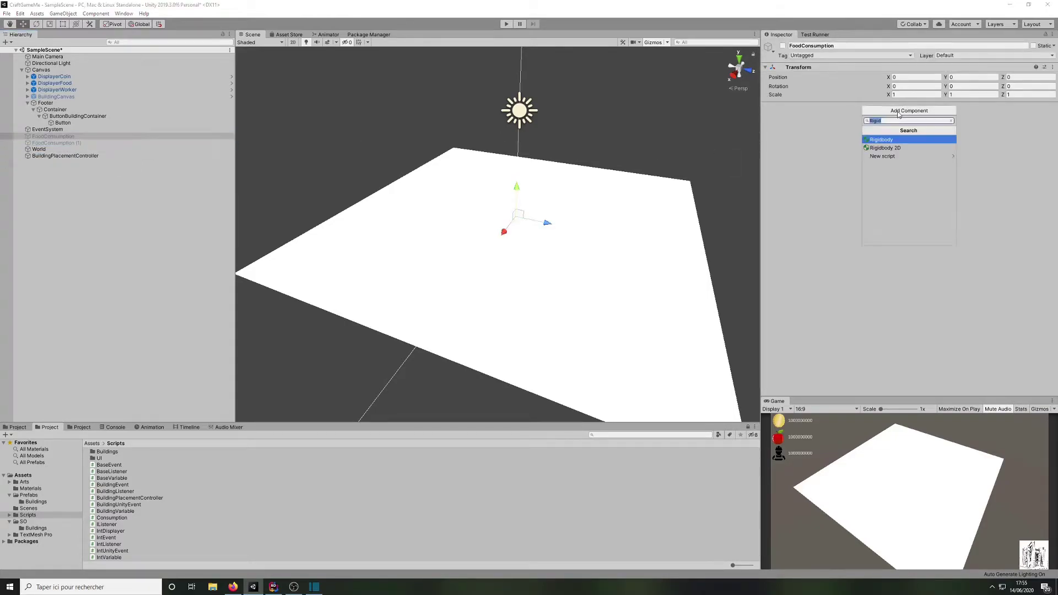
{"action": "type", "text": "Con"}
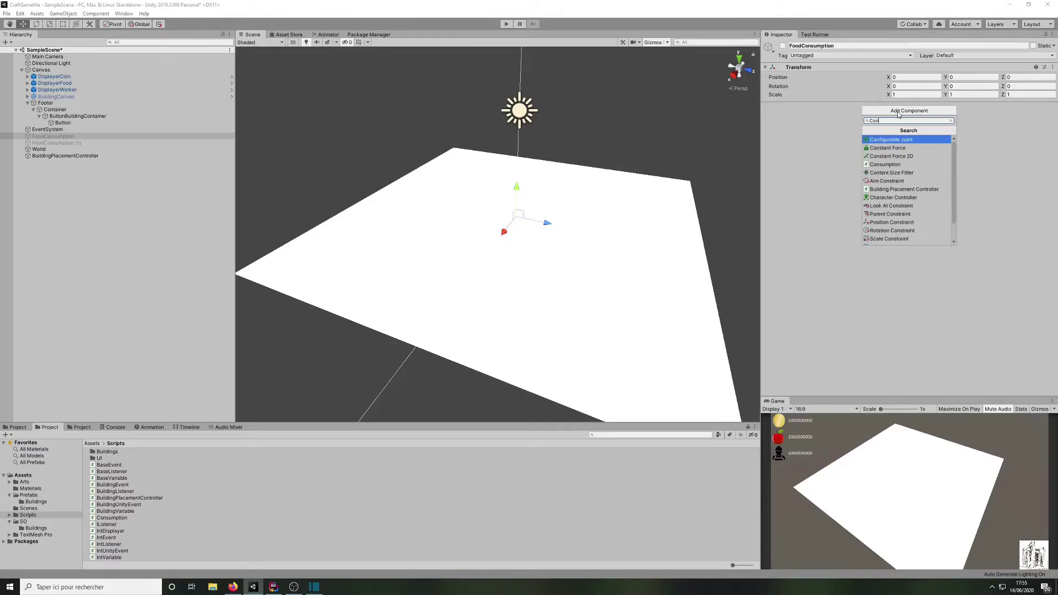
{"action": "type", "text": "sump"}
{"action": "key", "text": "Return"}
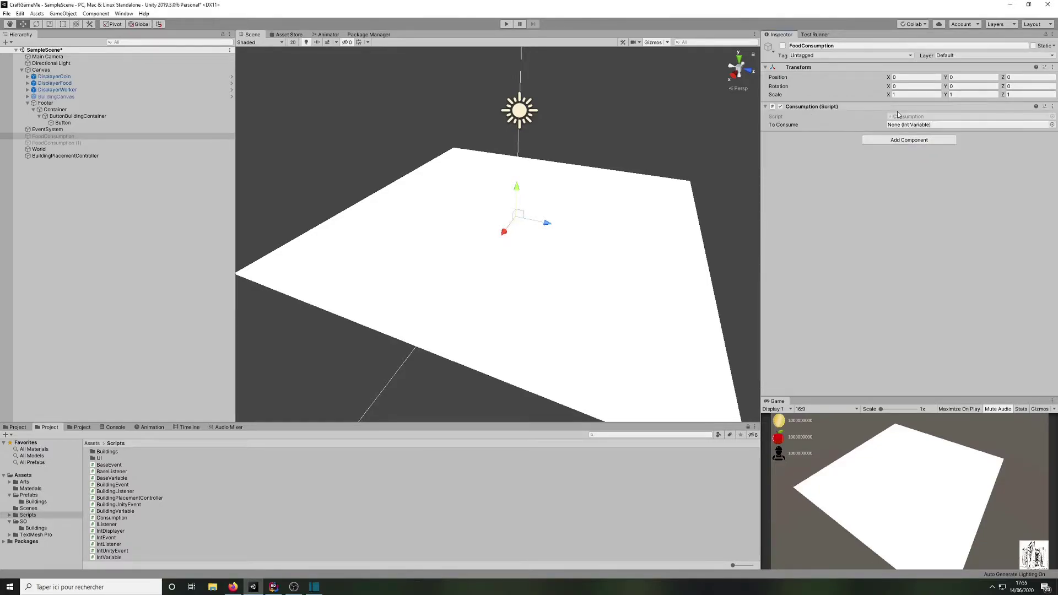
Step: Rename the duplicated FoodConsumption object as CoinConsumption
{"action": "left_click", "coordinate": [52, 143]}
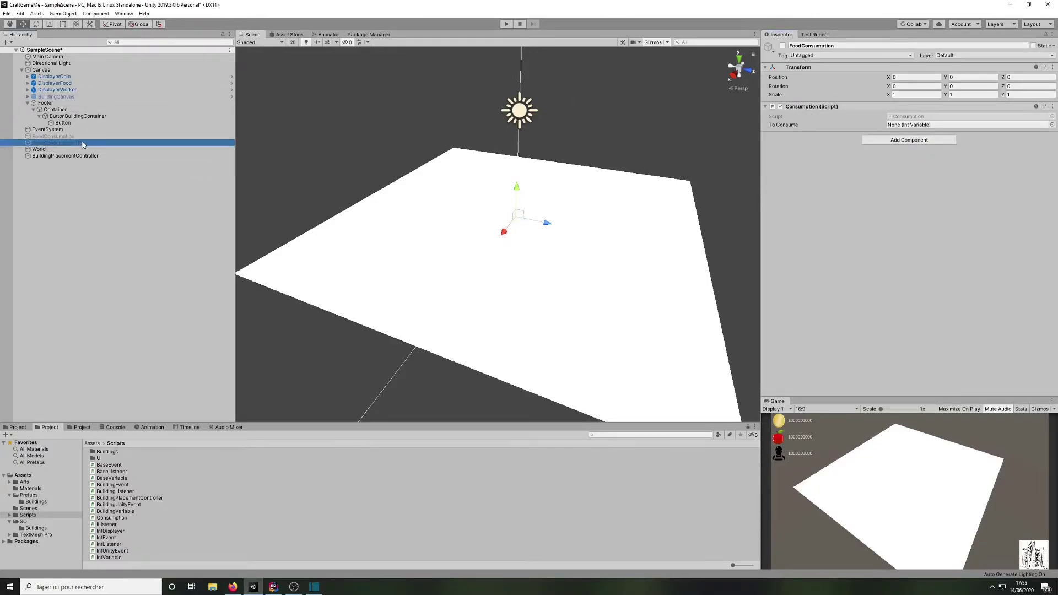
{"action": "key", "text": "F2"}
{"action": "type", "text": "Co"}
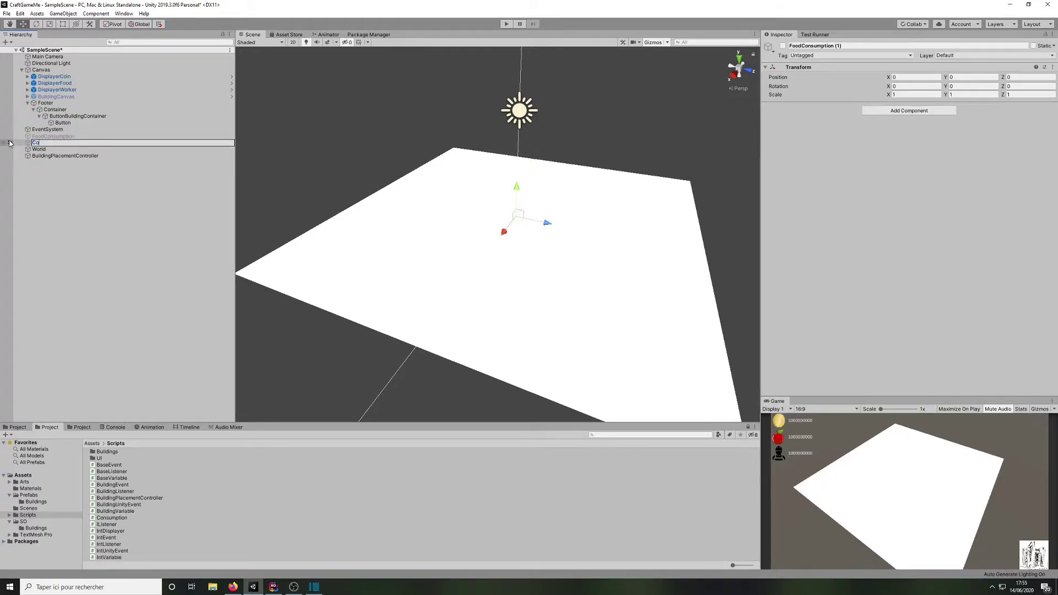
{"action": "type", "text": "inConsumption"}
{"action": "key", "text": "Return"}
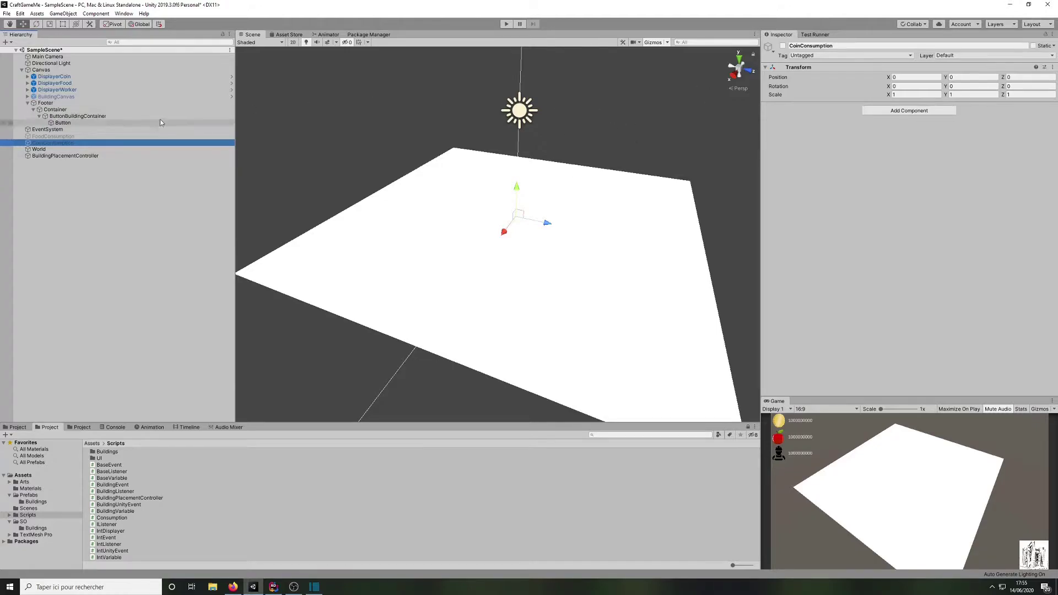
Step: Assign the PlayerFood variable to the To Consume field of the FoodConsumption object
{"action": "left_click", "coordinate": [93, 136]}
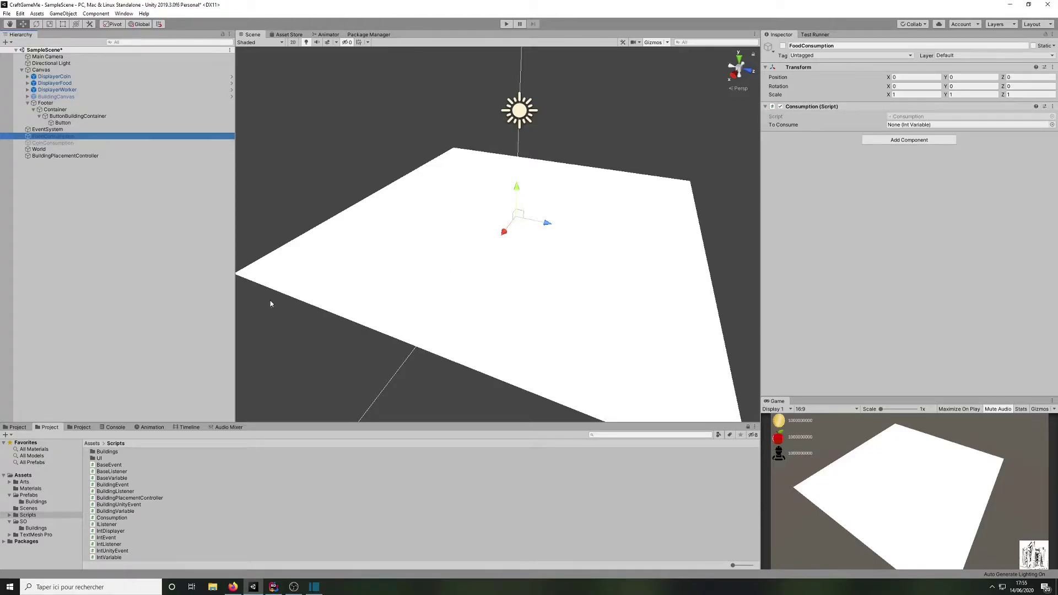
{"action": "left_click", "coordinate": [1051, 124]}
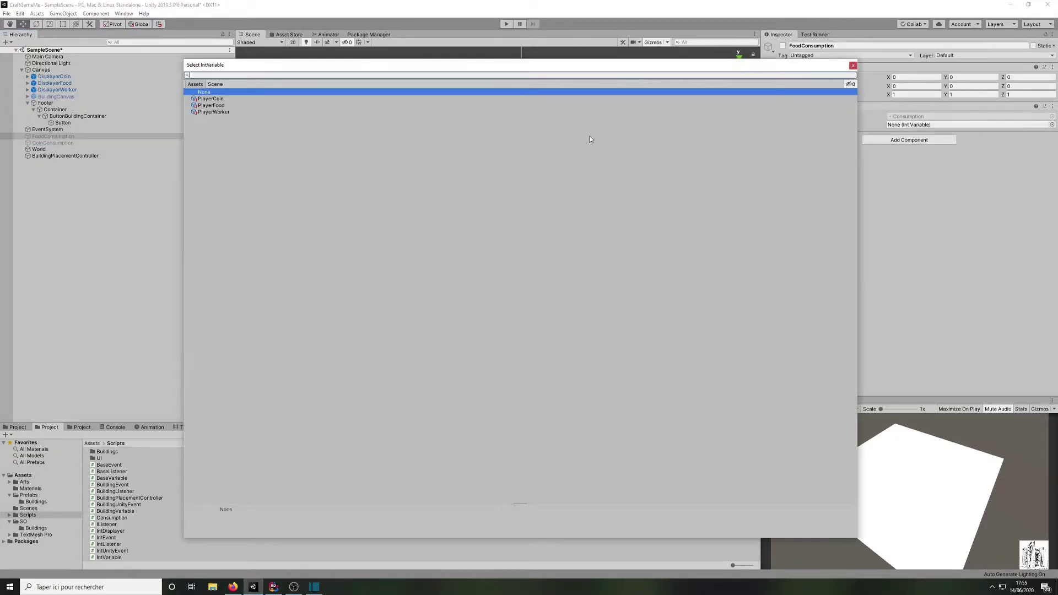
{"action": "double_click", "coordinate": [223, 107]}
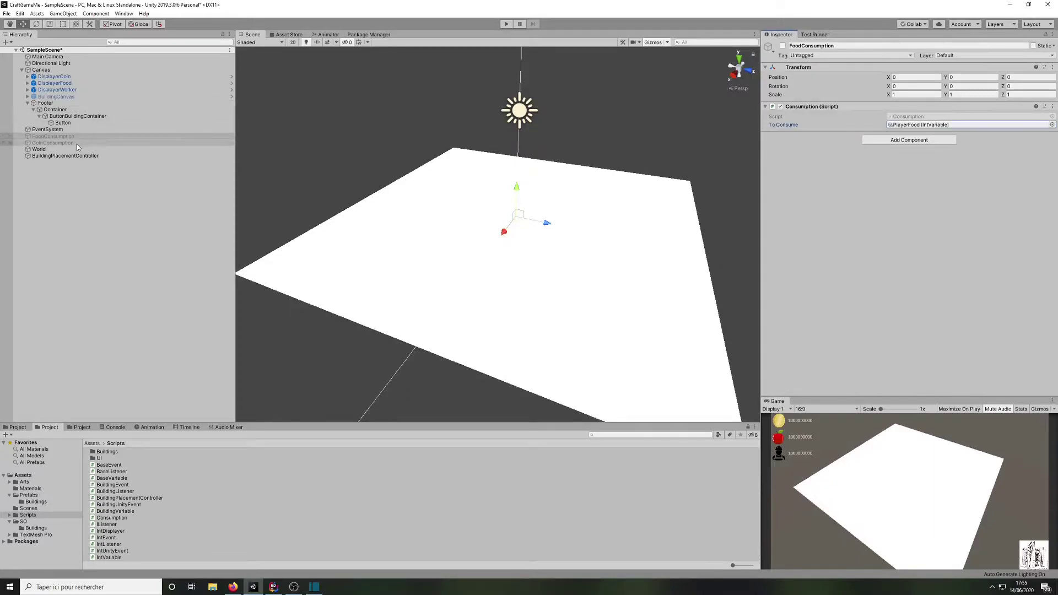
Step: Add the Consumption script to CoinConsumption with PlayerCoin as its To Consume variable, and save the scene
{"action": "left_click", "coordinate": [75, 142]}
{"action": "left_click", "coordinate": [908, 111]}
{"action": "type", "text": "cons"}
{"action": "key", "text": "Return"}
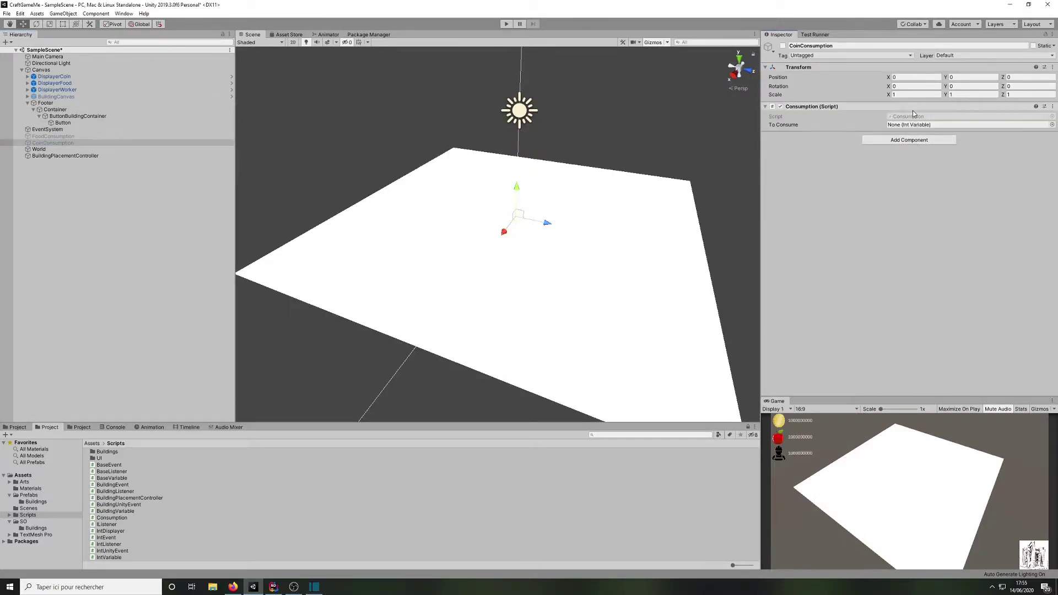
{"action": "left_click", "coordinate": [1052, 124]}
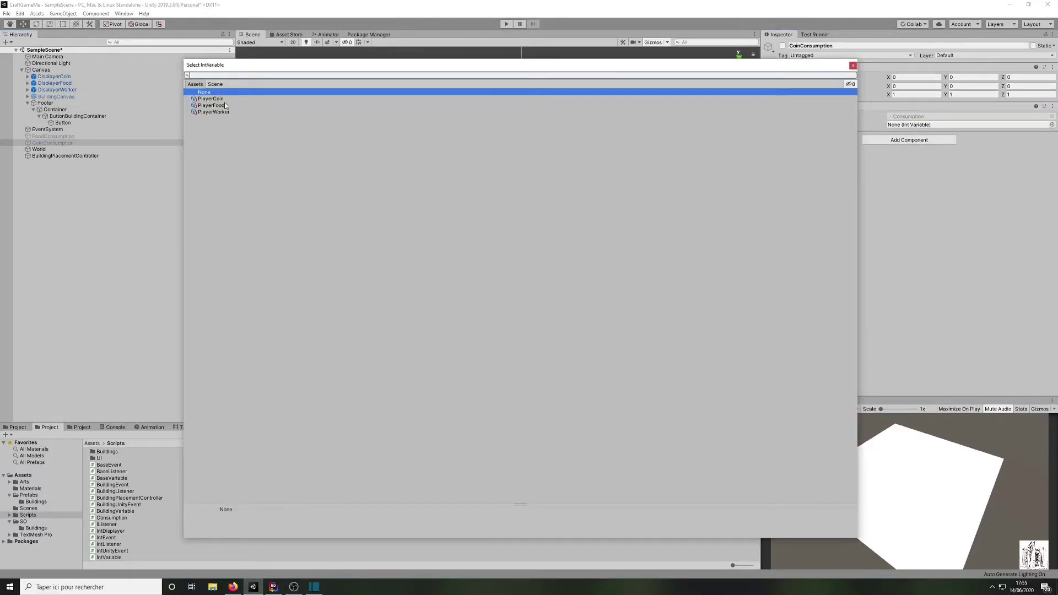
{"action": "double_click", "coordinate": [225, 99]}
{"action": "key", "text": "ctrl+s"}
Step: Check the FoodConsumption and CoinConsumption objects, then run the scene briefly in Play mode and stop it
{"action": "left_click", "coordinate": [121, 216]}
{"action": "left_click", "coordinate": [70, 136]}
{"action": "left_click", "coordinate": [67, 143]}
{"action": "left_click", "coordinate": [127, 214]}
{"action": "left_click", "coordinate": [505, 24]}
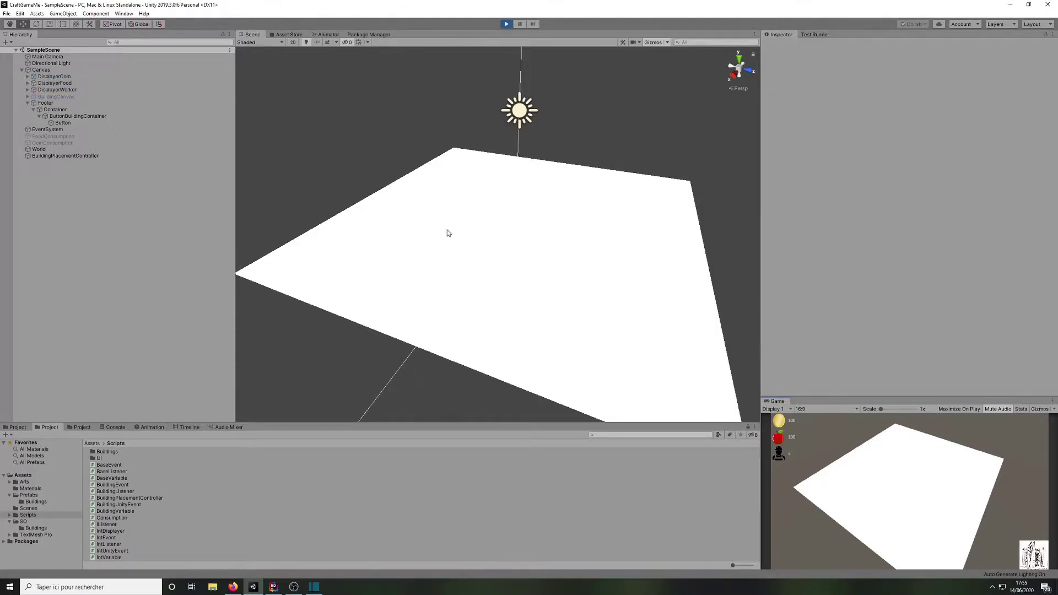
{"action": "key", "text": "ctrl+p"}
Step: Activate the FoodConsumption and CoinConsumption objects together and test the resource consumption in Play mode
{"action": "left_click", "coordinate": [68, 137]}
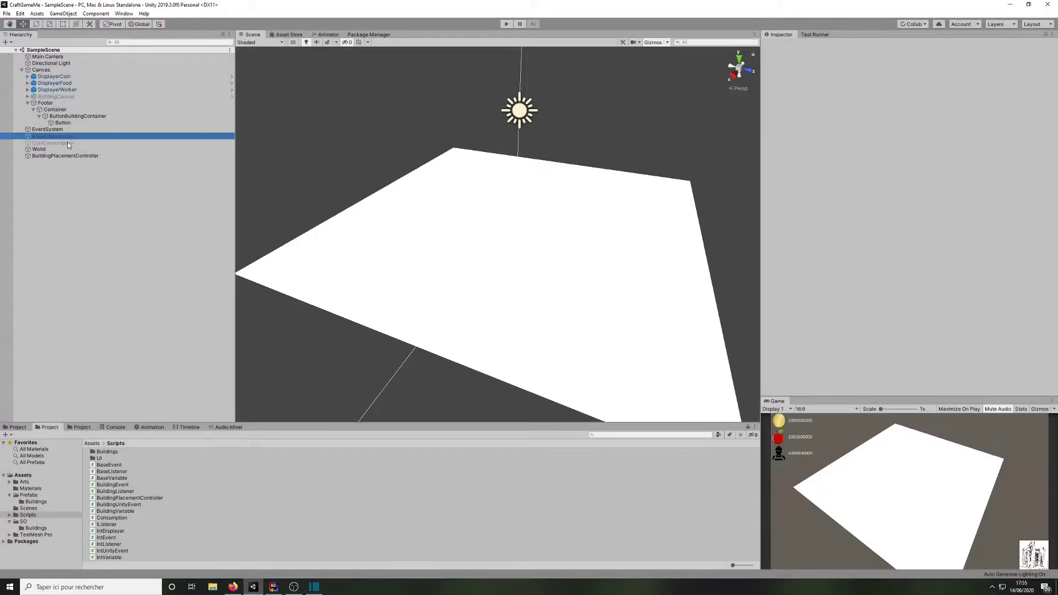
{"action": "left_click", "coordinate": [69, 142], "text": "ctrl"}
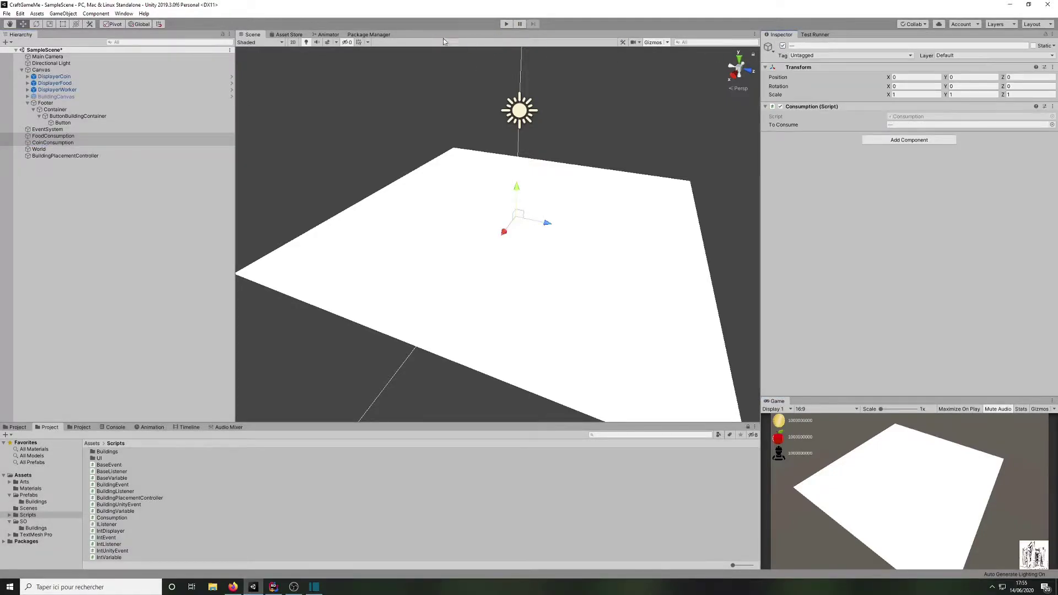
{"action": "left_click", "coordinate": [506, 25]}
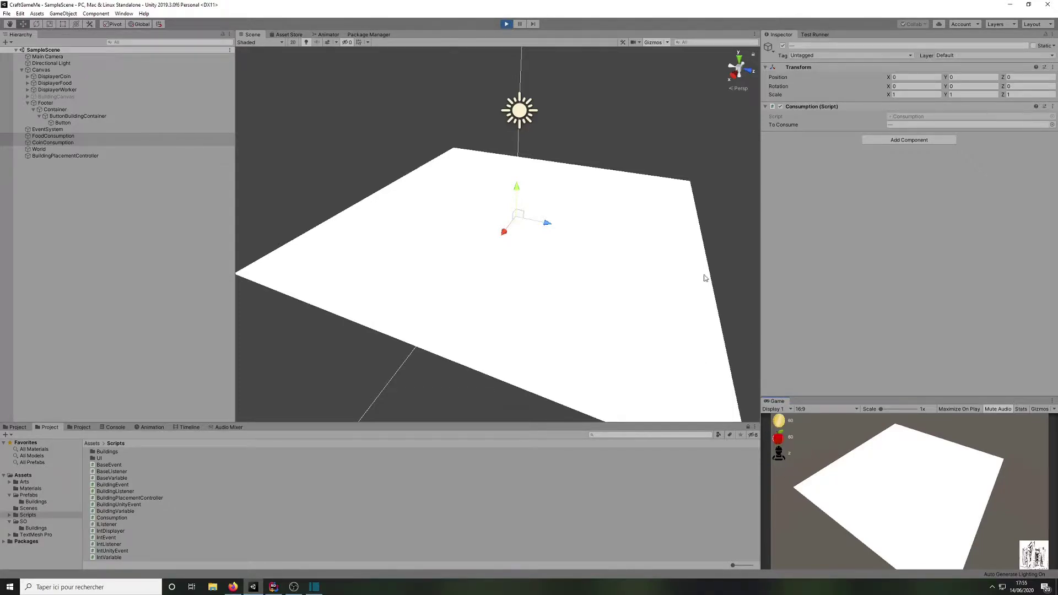
{"action": "left_click", "coordinate": [505, 24]}
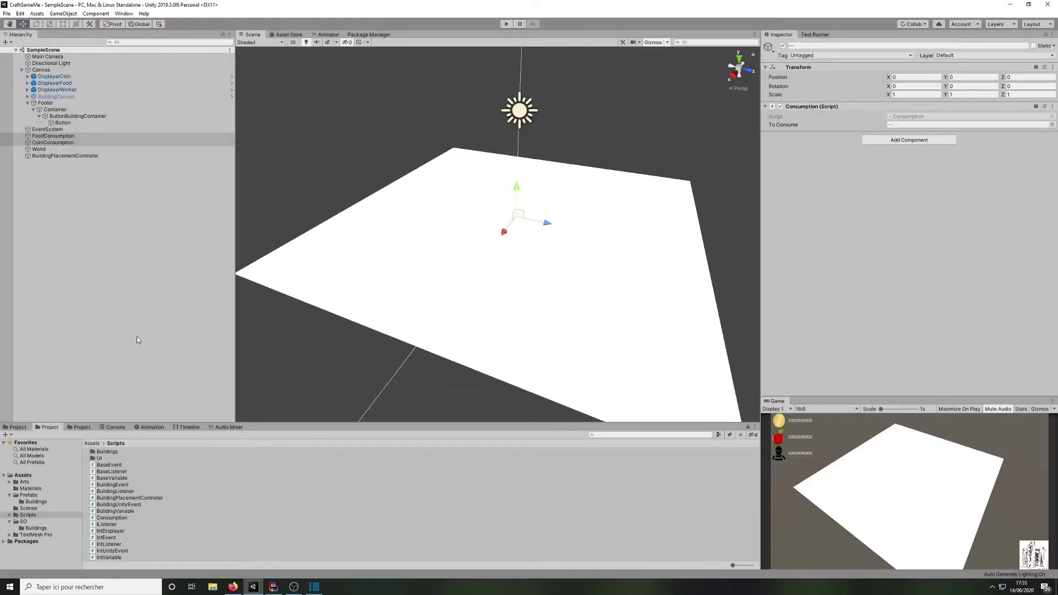
Step: Turn the Footer object into a prefab in the Prefabs/Buildings folder
{"action": "left_click", "coordinate": [30, 495]}
{"action": "left_click", "coordinate": [36, 501]}
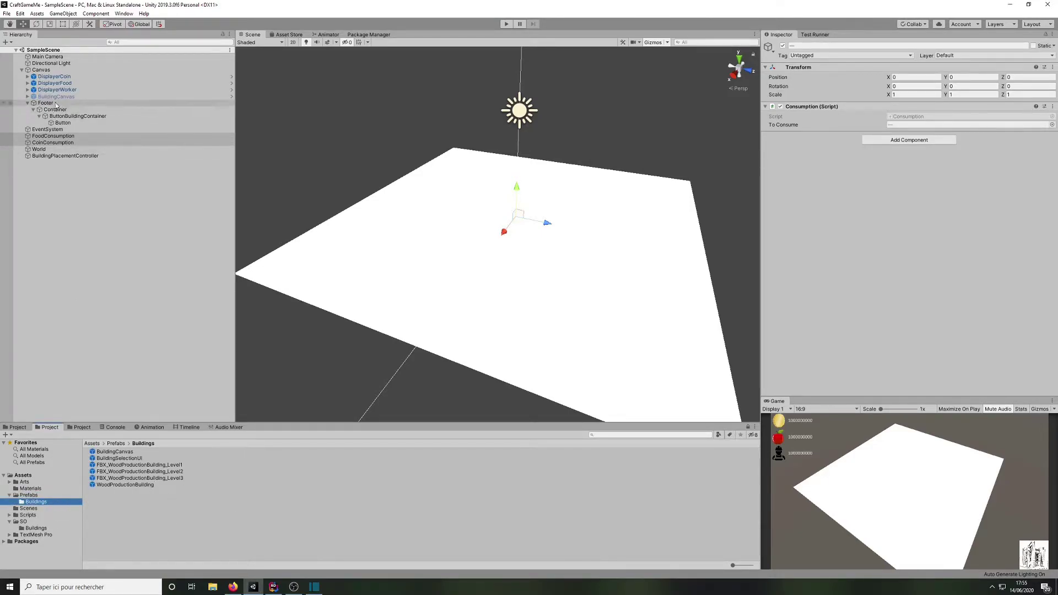
{"action": "left_click_drag", "start_coordinate": [55, 101], "coordinate": [165, 520]}
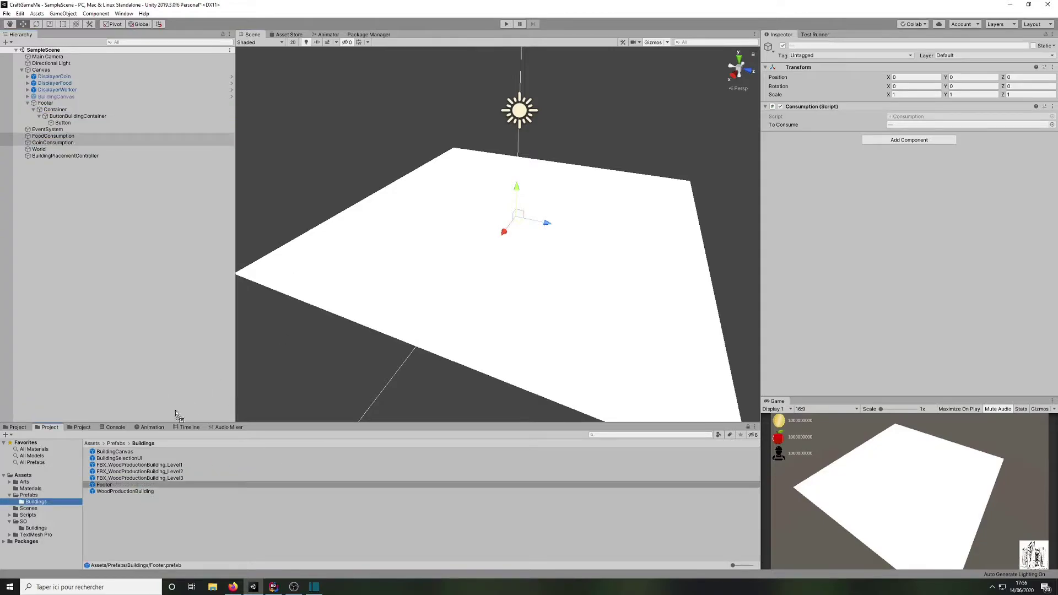
{"action": "left_click", "coordinate": [138, 292]}
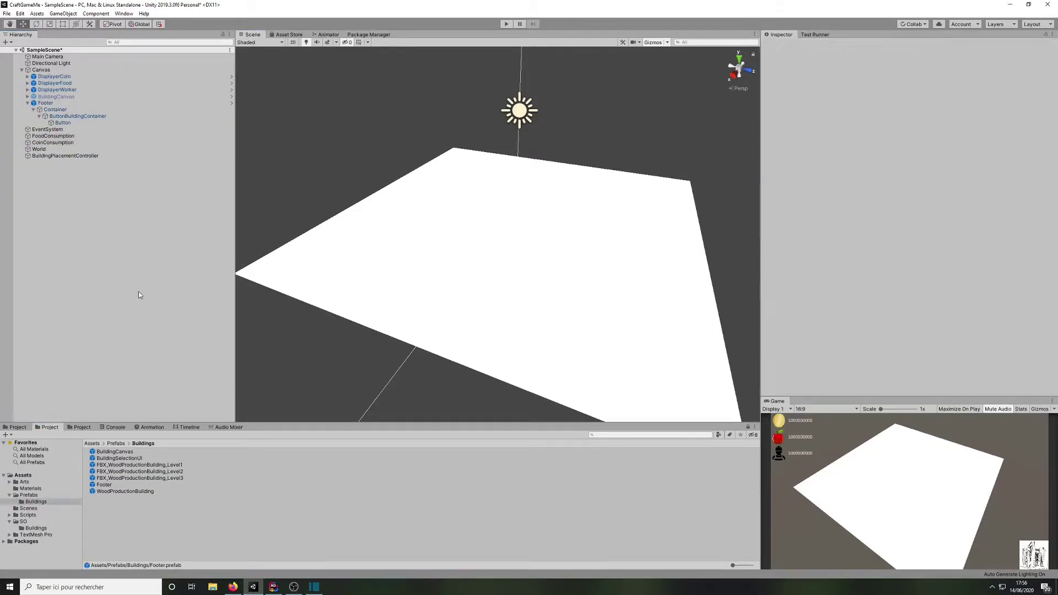
Step: Examine the Footer prefab's hierarchy down to its Button, including the Button's click event and Switch On Off script
{"action": "left_click", "coordinate": [64, 103]}
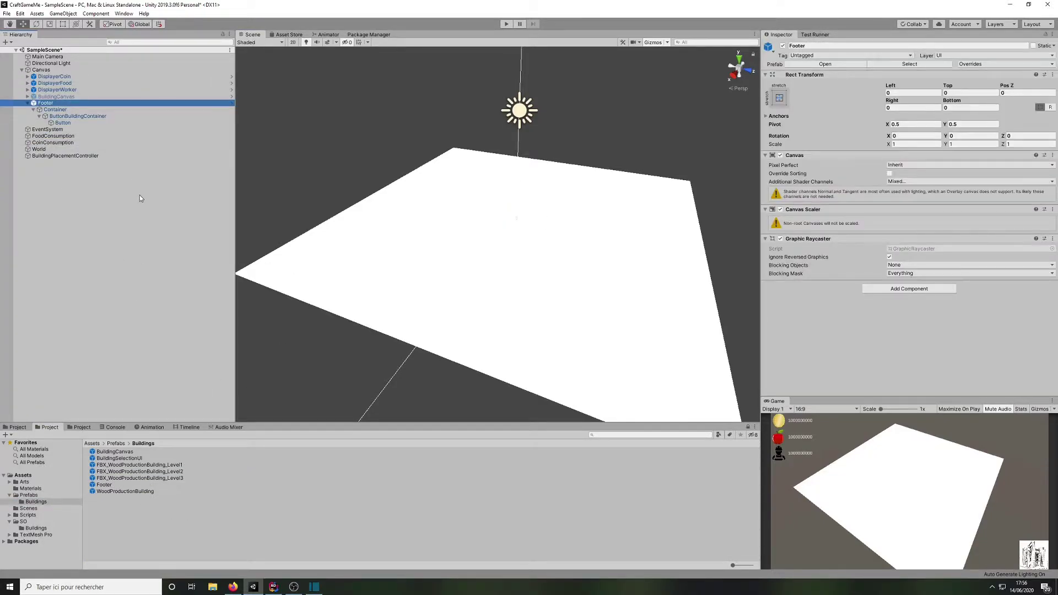
{"action": "left_click", "coordinate": [61, 109]}
{"action": "left_click", "coordinate": [78, 116]}
{"action": "left_click", "coordinate": [77, 123]}
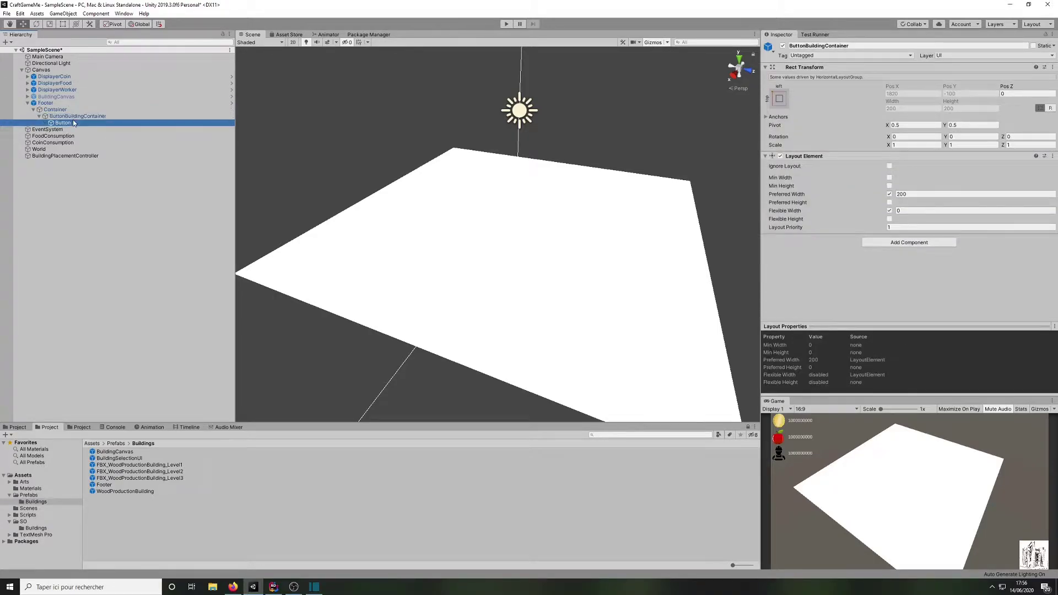
{"action": "scroll", "coordinate": [804, 202], "scroll_direction": "down", "scroll_amount": 5}
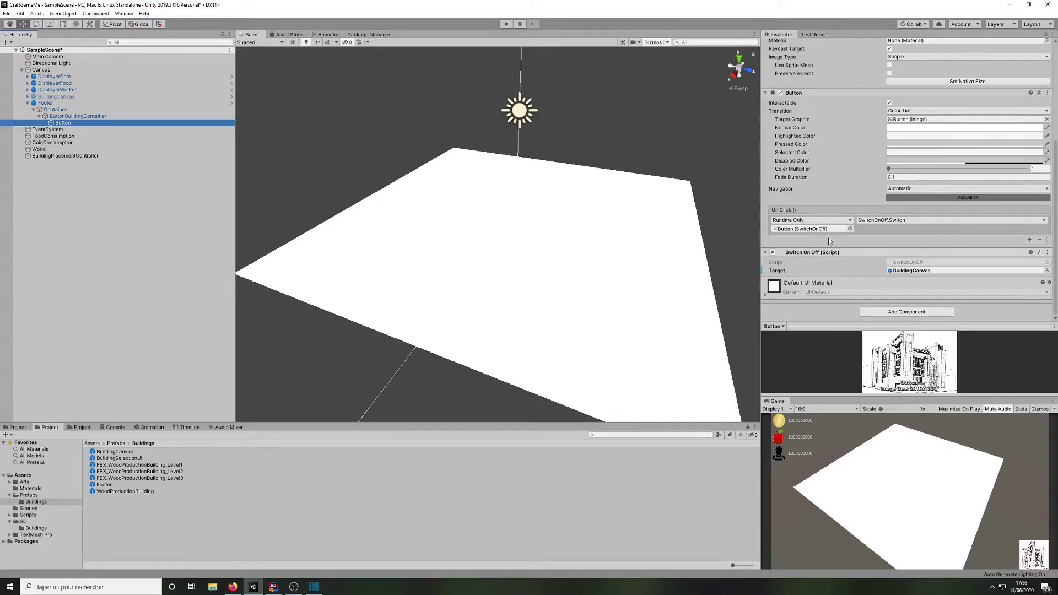
{"action": "left_click", "coordinate": [78, 102]}
{"action": "left_click", "coordinate": [71, 108]}
{"action": "left_click", "coordinate": [74, 116]}
{"action": "left_click", "coordinate": [76, 121]}
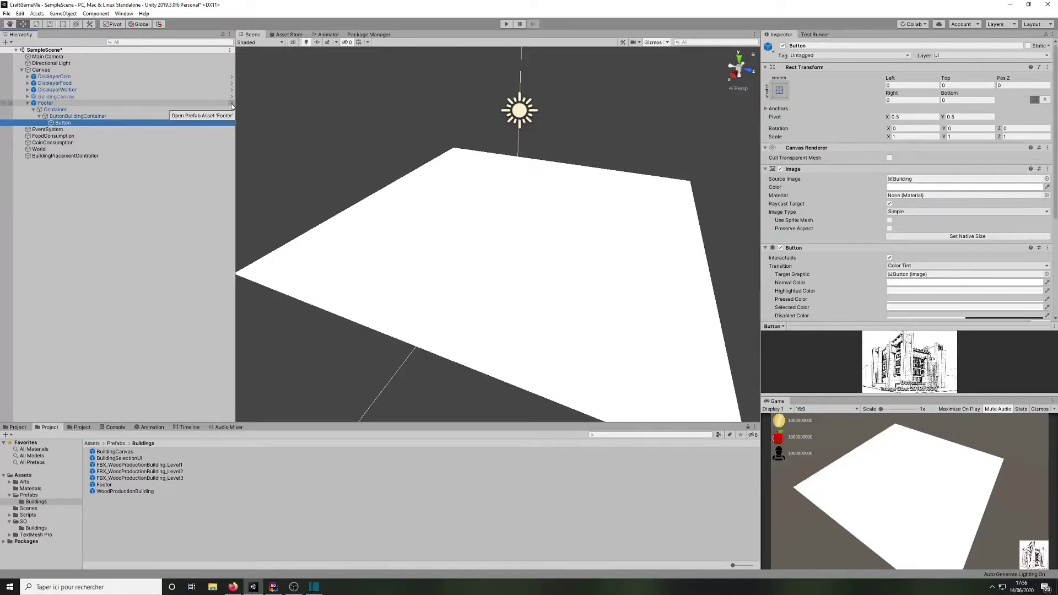
Step: Examine the BuildingCanvas components and its nested scroll view down to the first BuildingSelectionUI under Content
{"action": "key", "text": "Up"}
{"action": "key", "text": "Up"}
{"action": "key", "text": "Up"}
{"action": "key", "text": "Up"}
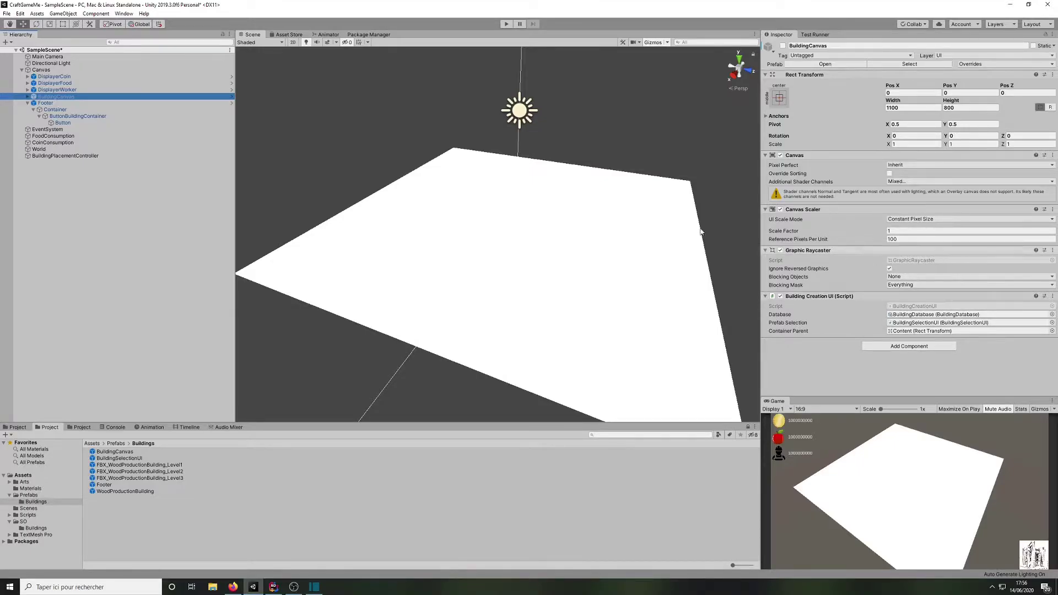
{"action": "left_click", "coordinate": [27, 96]}
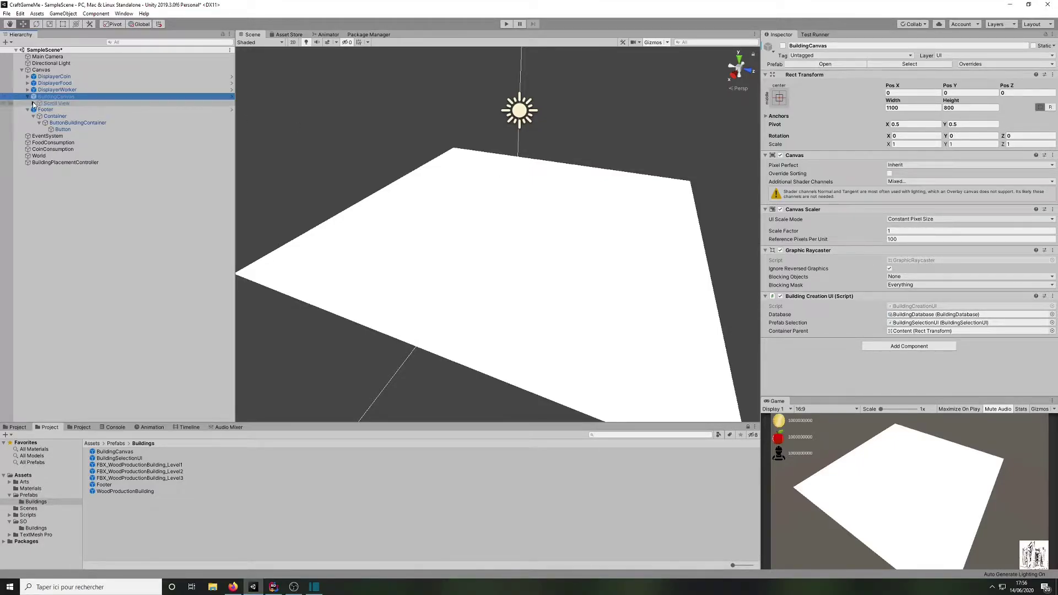
{"action": "left_click", "coordinate": [33, 103]}
{"action": "left_click", "coordinate": [40, 110]}
{"action": "left_click", "coordinate": [40, 110]}
{"action": "left_click", "coordinate": [55, 116]}
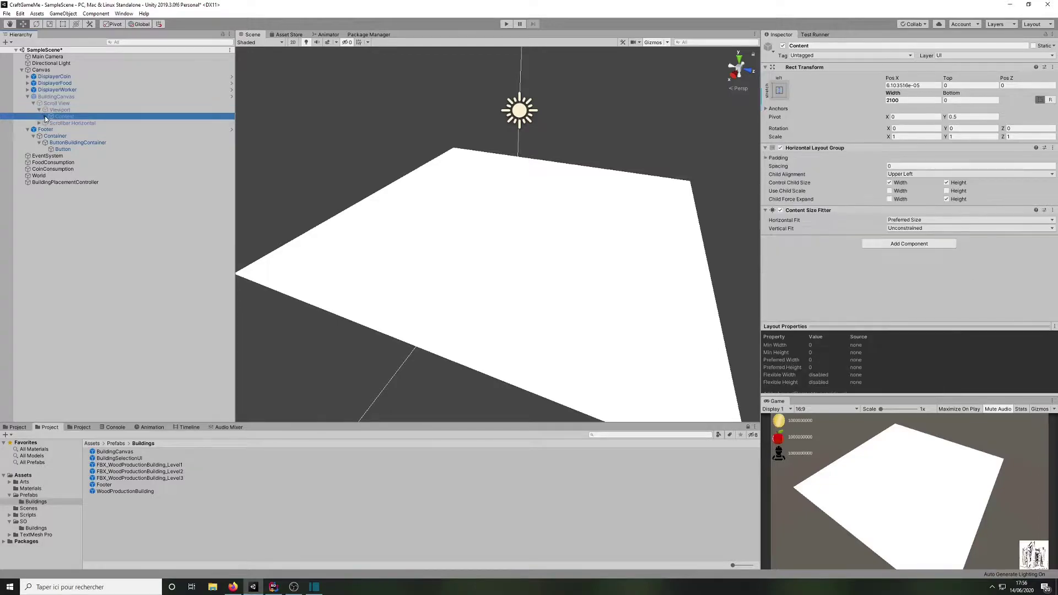
{"action": "left_click", "coordinate": [44, 117]}
{"action": "left_click", "coordinate": [83, 123]}
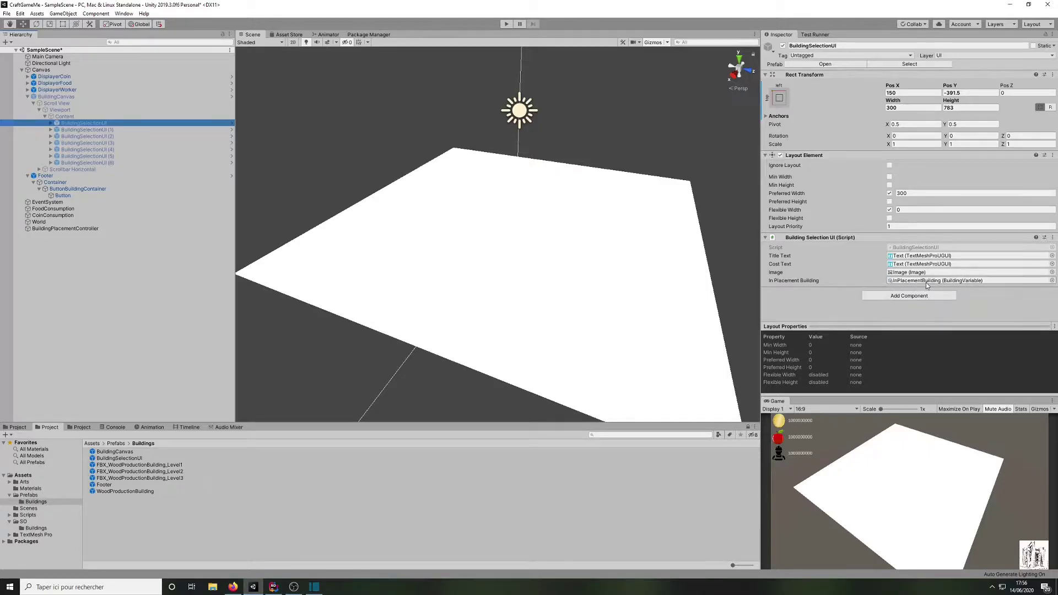
{"action": "left_click", "coordinate": [27, 96]}
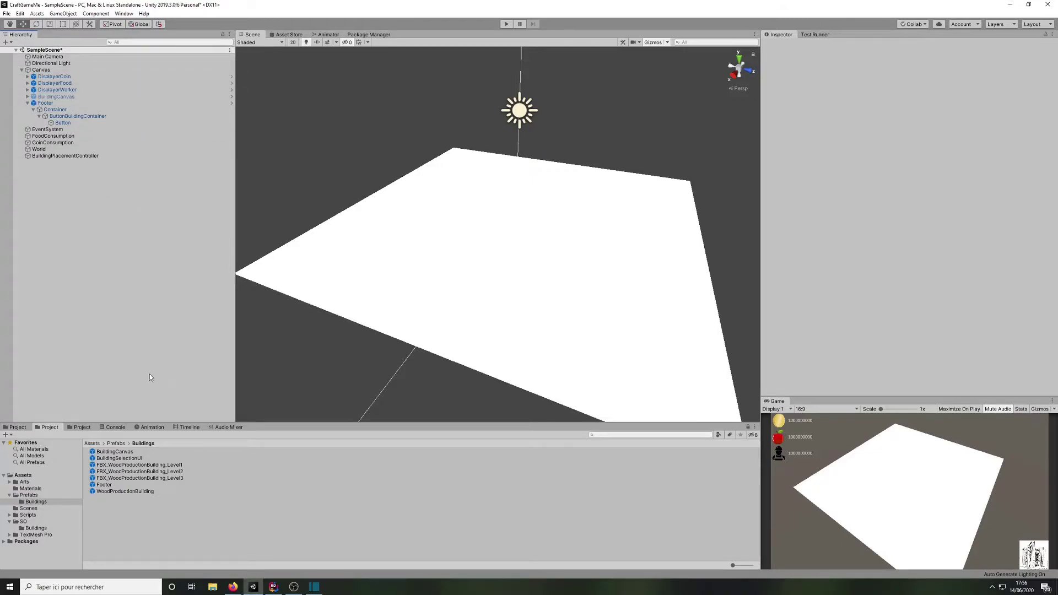
Step: Switch to Rider, search the project for Building, and open the BuildingPlacementController script
{"action": "left_click", "coordinate": [273, 587]}
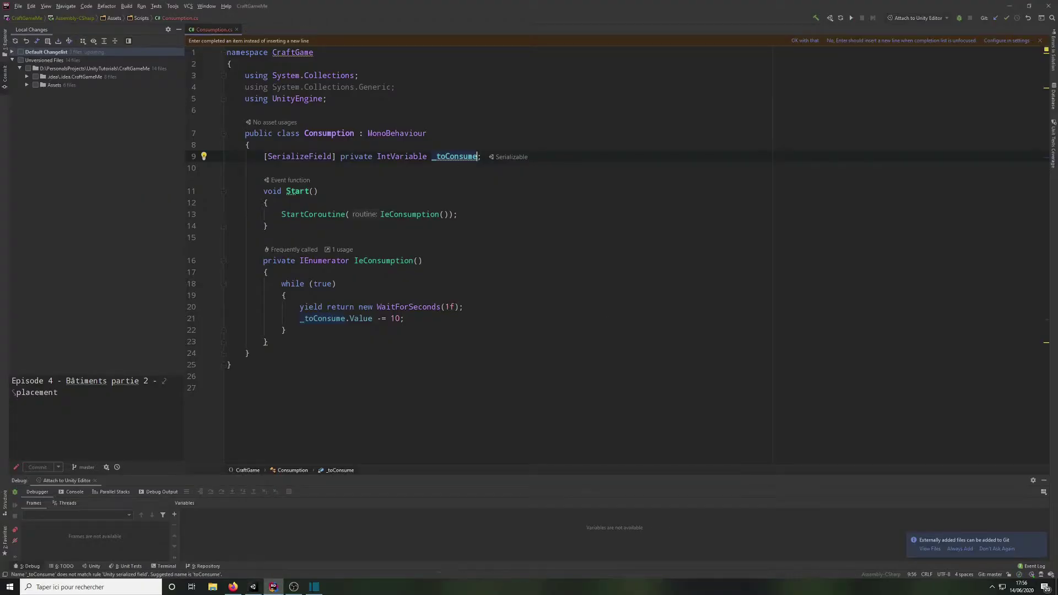
{"action": "key", "text": "shift"}
{"action": "key", "text": "shift"}
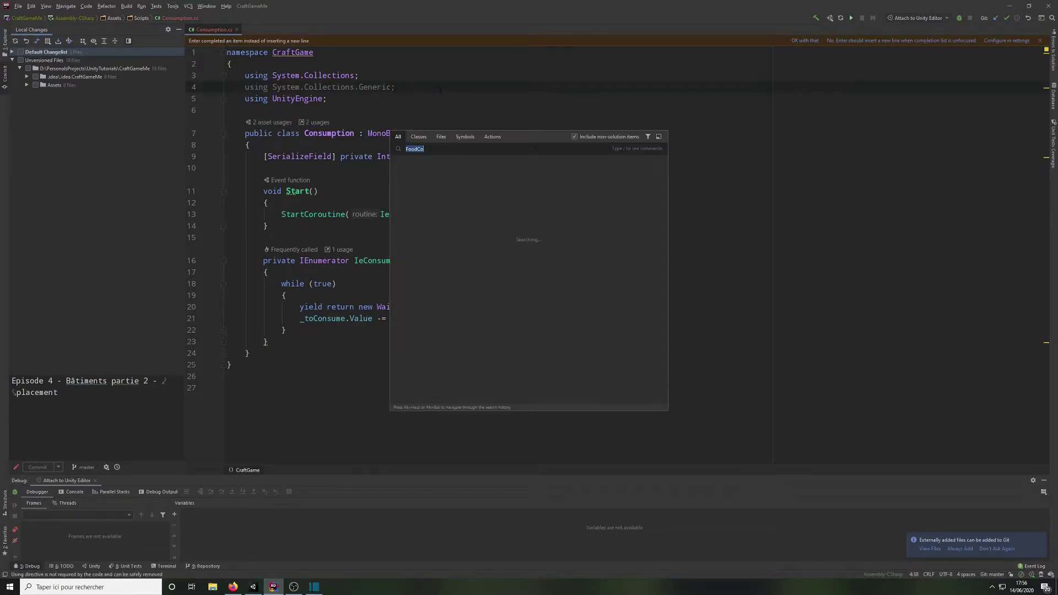
{"action": "type", "text": "Building"}
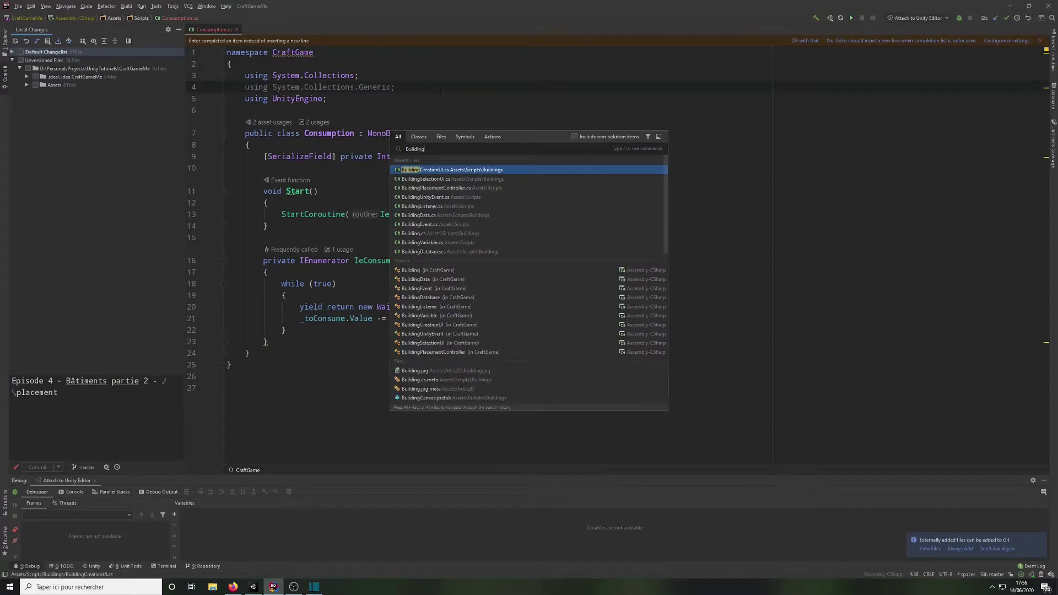
{"action": "key", "text": "Down"}
{"action": "key", "text": "Down"}
{"action": "key", "text": "Return"}
{"action": "scroll", "coordinate": [438, 89], "scroll_direction": "up", "scroll_amount": 15}
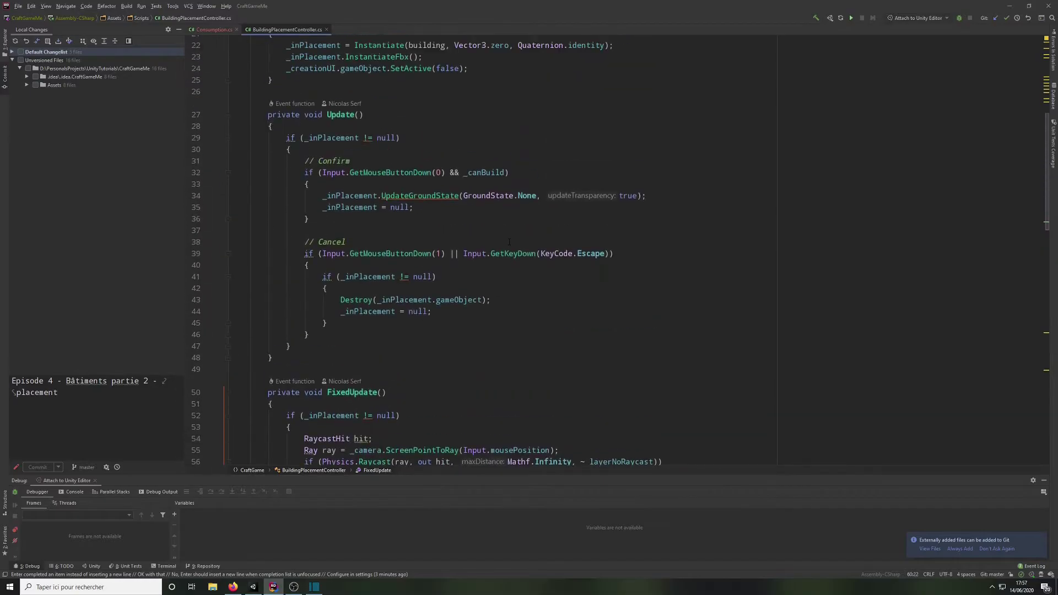
Step: Delete the _layerBuildable and _layerNotBuildable fields from the BuildingPlacementController class
{"action": "left_click", "coordinate": [215, 31]}
{"action": "left_click", "coordinate": [288, 31]}
{"action": "scroll", "coordinate": [560, 166], "scroll_direction": "up", "scroll_amount": 3}
{"action": "left_click", "coordinate": [557, 229]}
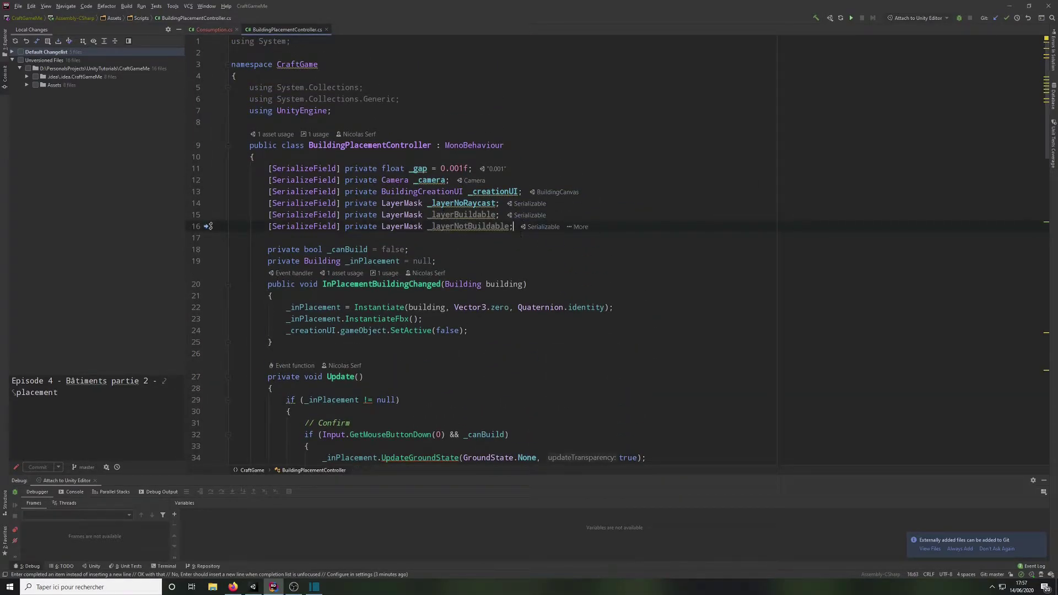
{"action": "left_click_drag", "start_coordinate": [557, 228], "coordinate": [595, 206]}
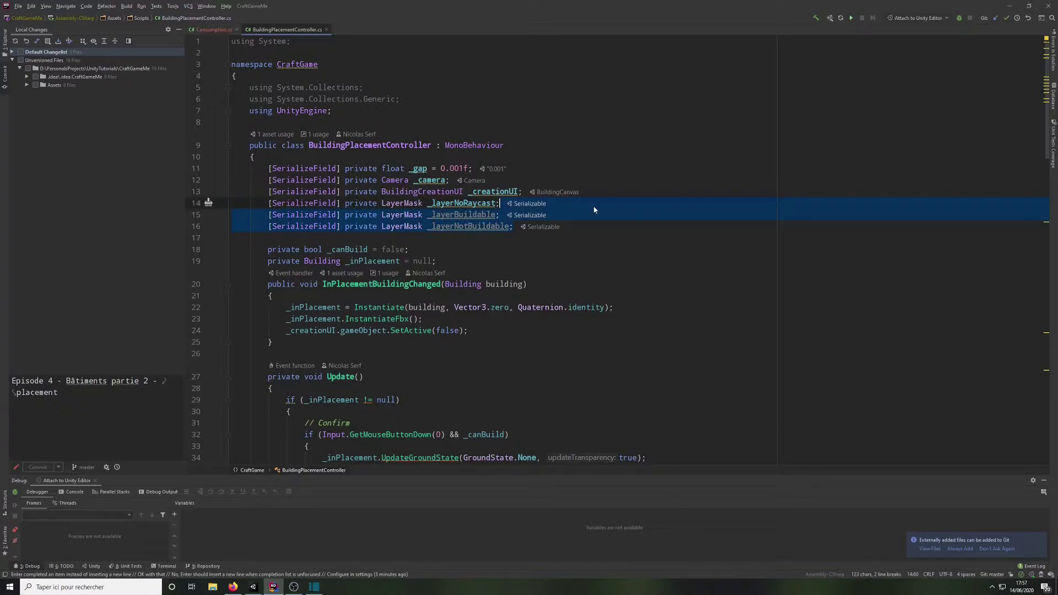
{"action": "key", "text": "BackSpace"}
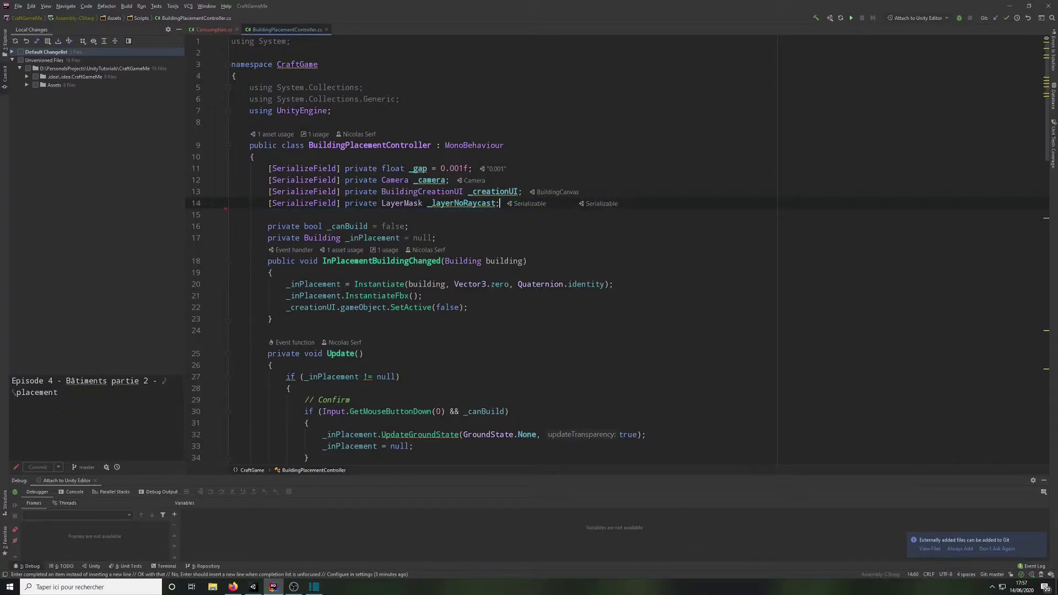
Step: In Unity, remove the Buildable and NotBuildable user layers from the project's layers, and save the scene
{"action": "left_click", "coordinate": [260, 590]}
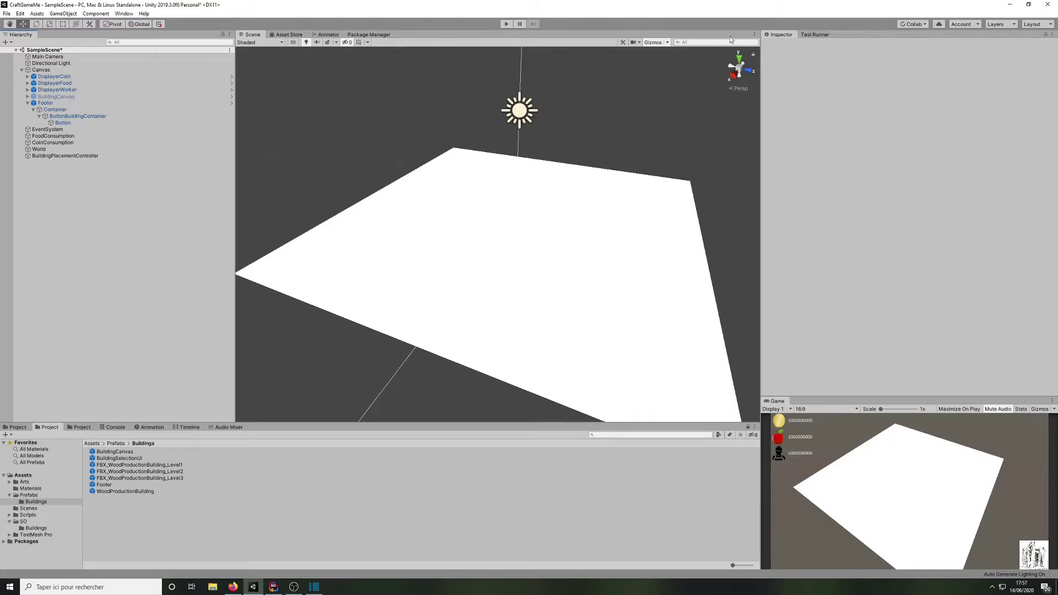
{"action": "left_click", "coordinate": [51, 63]}
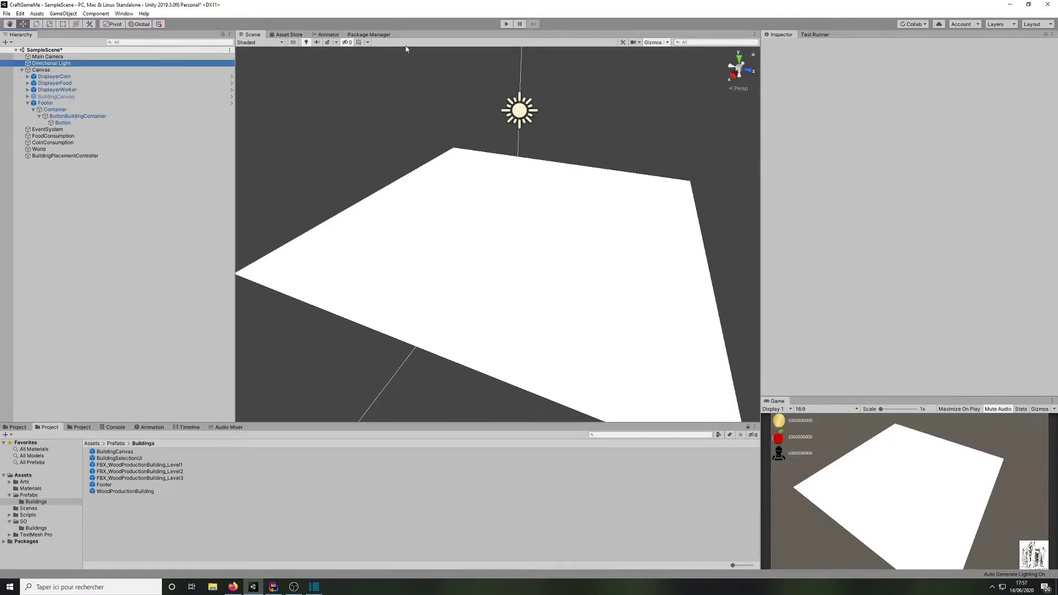
{"action": "left_click", "coordinate": [942, 57]}
{"action": "left_click", "coordinate": [969, 142]}
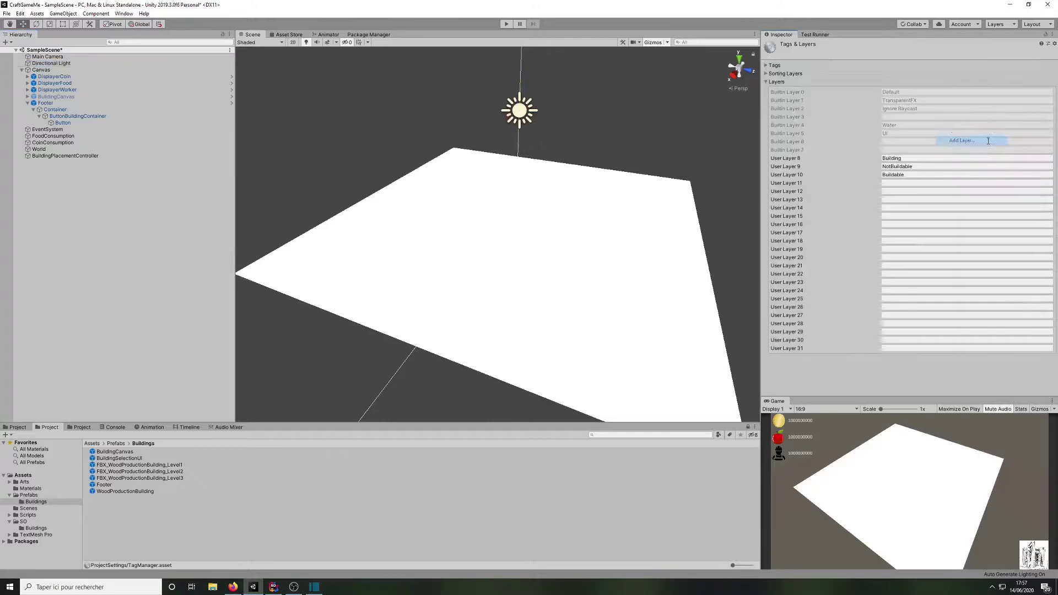
{"action": "left_click", "coordinate": [921, 174]}
{"action": "key", "text": "BackSpace"}
{"action": "left_click", "coordinate": [923, 166]}
{"action": "key", "text": "BackSpace"}
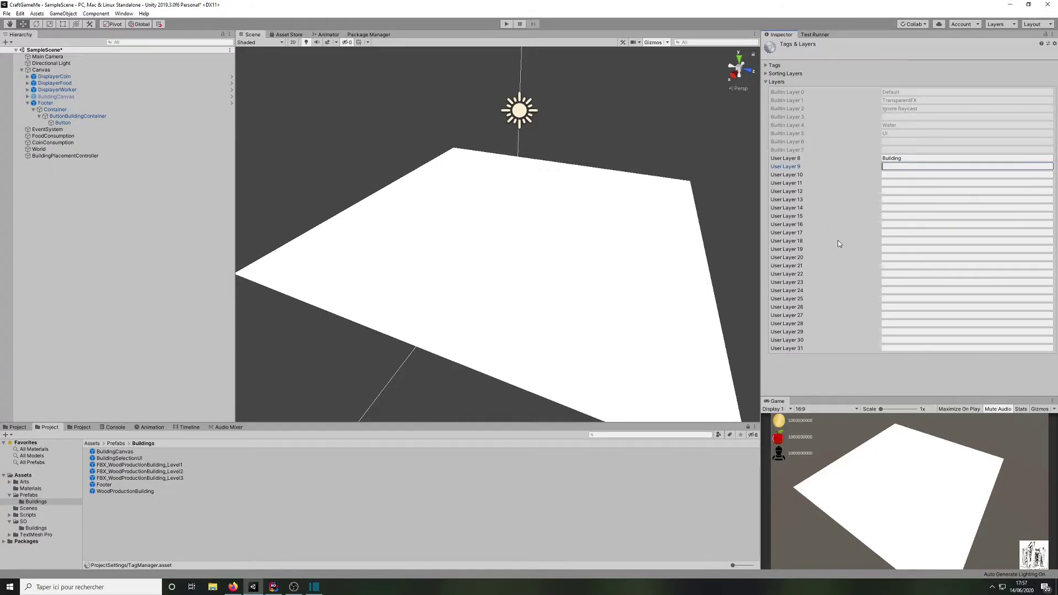
{"action": "left_click", "coordinate": [173, 243]}
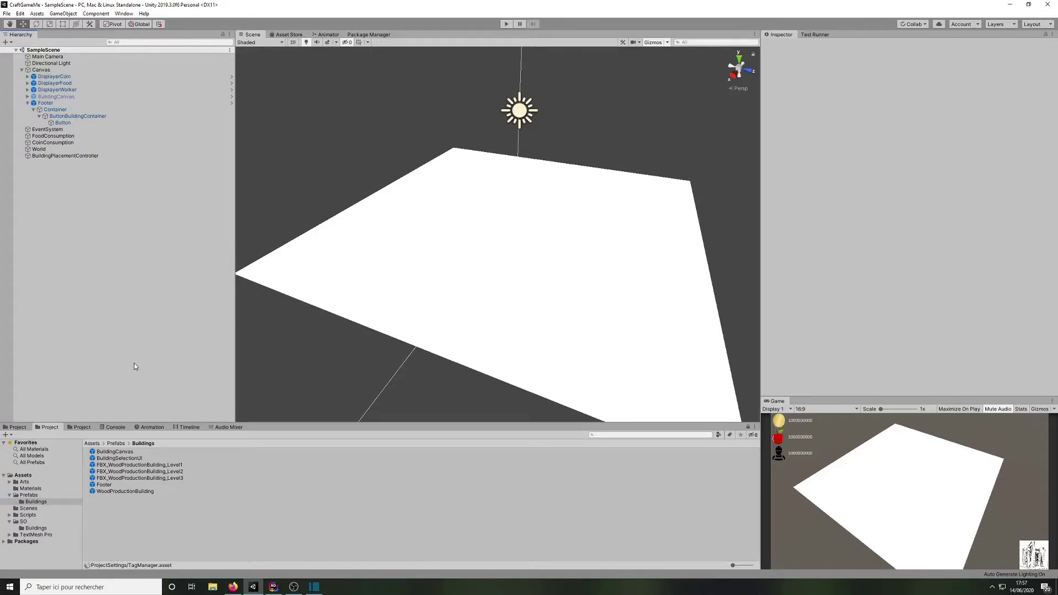
Step: Open the WoodProductionBuilding prefab from Prefabs/Buildings and move its Rigidbody component above the Building script
{"action": "left_click", "coordinate": [42, 494]}
{"action": "left_click", "coordinate": [35, 501]}
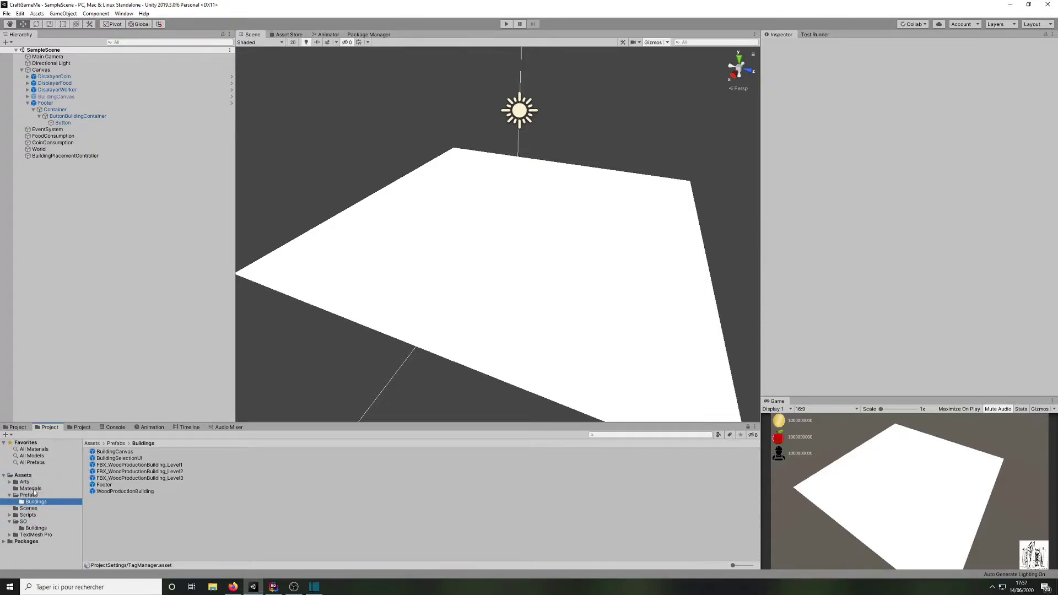
{"action": "left_click", "coordinate": [34, 515]}
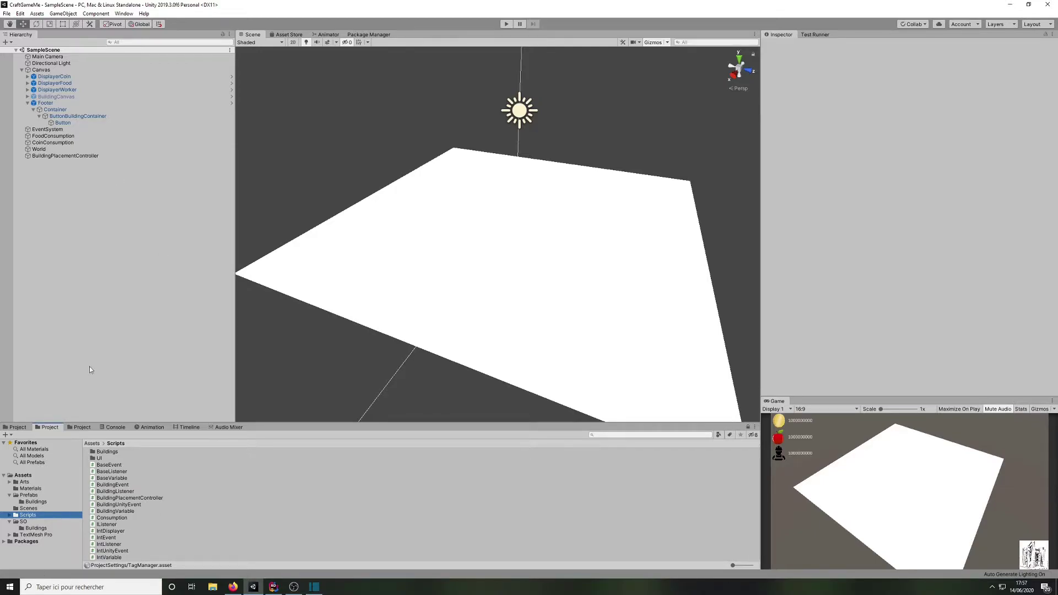
{"action": "left_click", "coordinate": [30, 488]}
{"action": "left_click", "coordinate": [29, 494]}
{"action": "left_click", "coordinate": [36, 501]}
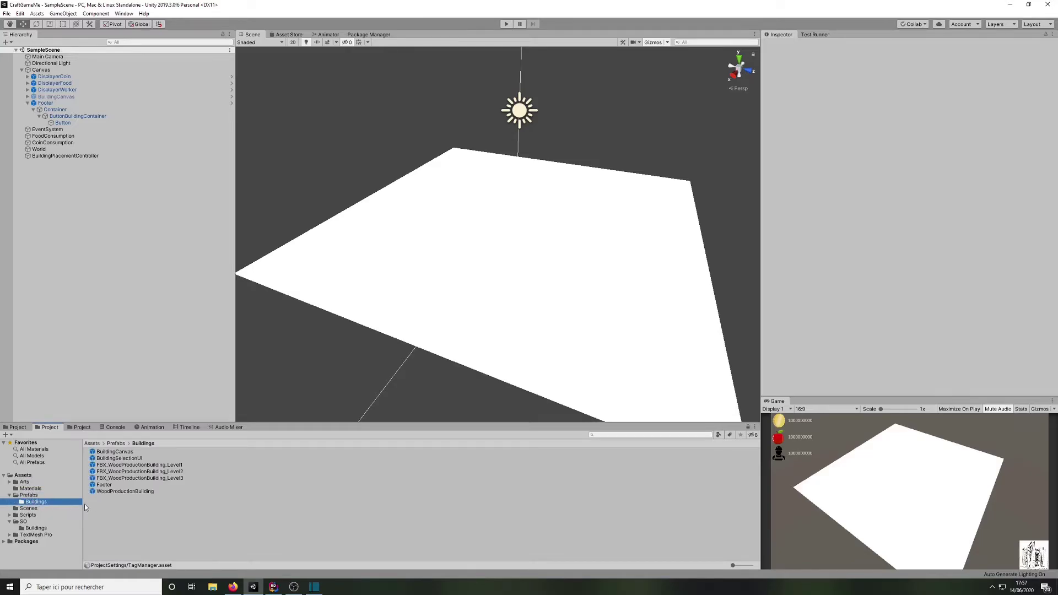
{"action": "double_click", "coordinate": [118, 491]}
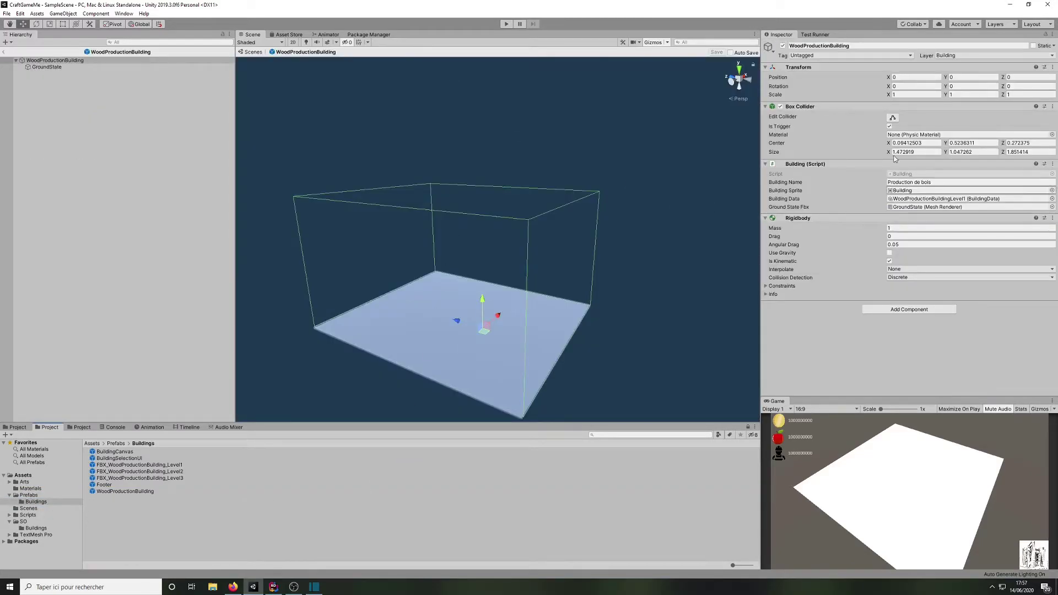
{"action": "left_click_drag", "start_coordinate": [798, 218], "coordinate": [832, 162]}
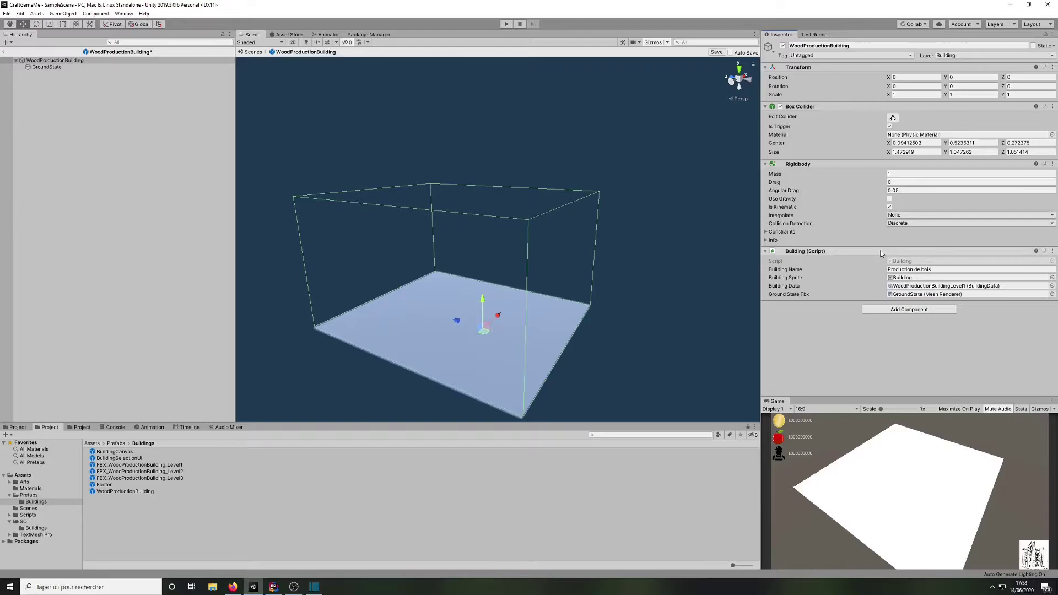
Step: Open the Building script in Rider and change the _buildingData field's type to a BuildingData[] array
{"action": "double_click", "coordinate": [917, 261]}
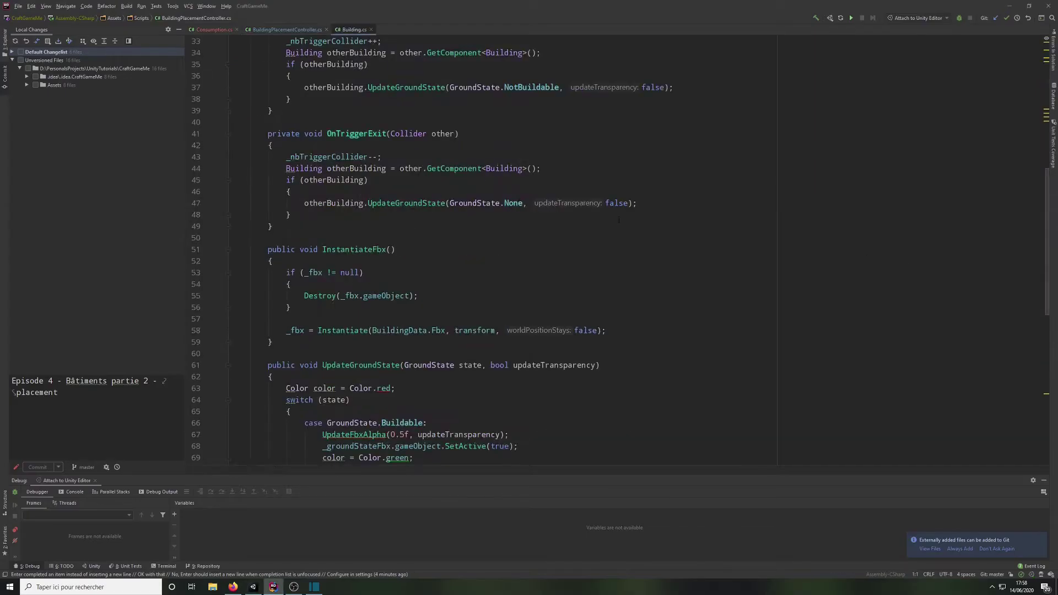
{"action": "left_click", "coordinate": [436, 284]}
{"action": "type", "text": "[] _buildingData;"}
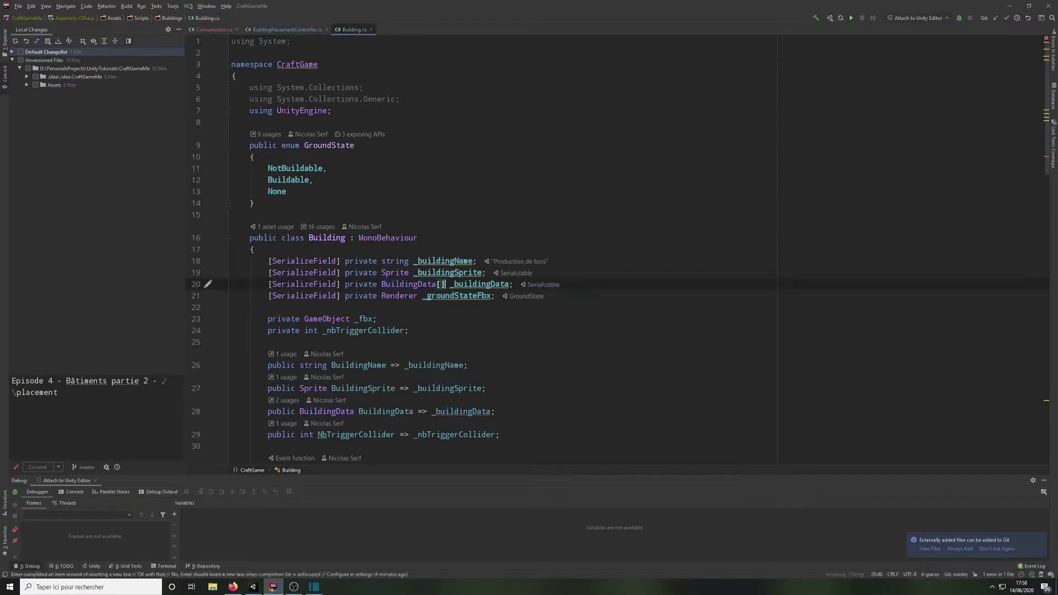
Step: Add a private int field _level initialised to 1 above the _fbx field in the Building class
{"action": "left_click", "coordinate": [377, 318]}
{"action": "scroll", "coordinate": [495, 247], "scroll_direction": "down", "scroll_amount": 3}
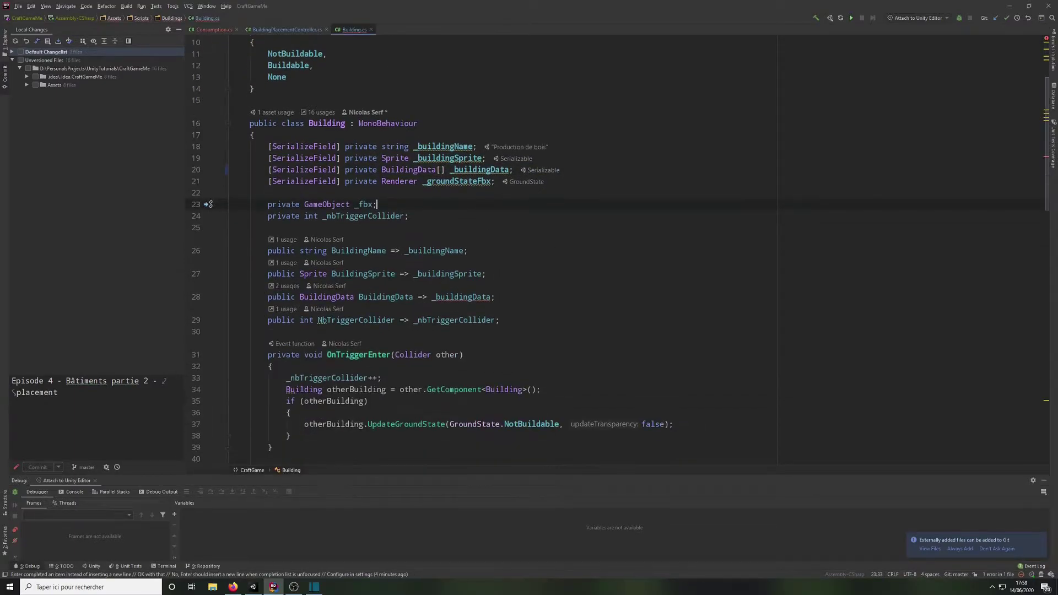
{"action": "left_click", "coordinate": [454, 189]}
{"action": "key", "text": "Return"}
{"action": "type", "text": "private int level ="}
{"action": "key", "text": "BackSpace"}
{"action": "key", "text": "BackSpace"}
{"action": "key", "text": "BackSpace"}
{"action": "key", "text": "BackSpace"}
{"action": "key", "text": "BackSpace"}
{"action": "key", "text": "BackSpace"}
{"action": "key", "text": "BackSpace"}
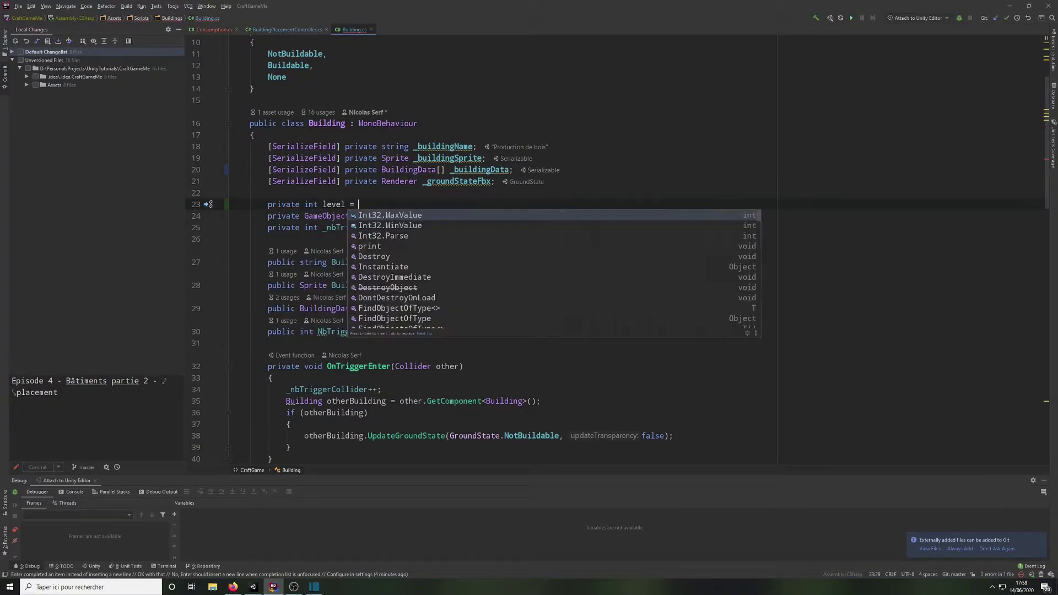
{"action": "type", "text": "_level = 1;"}
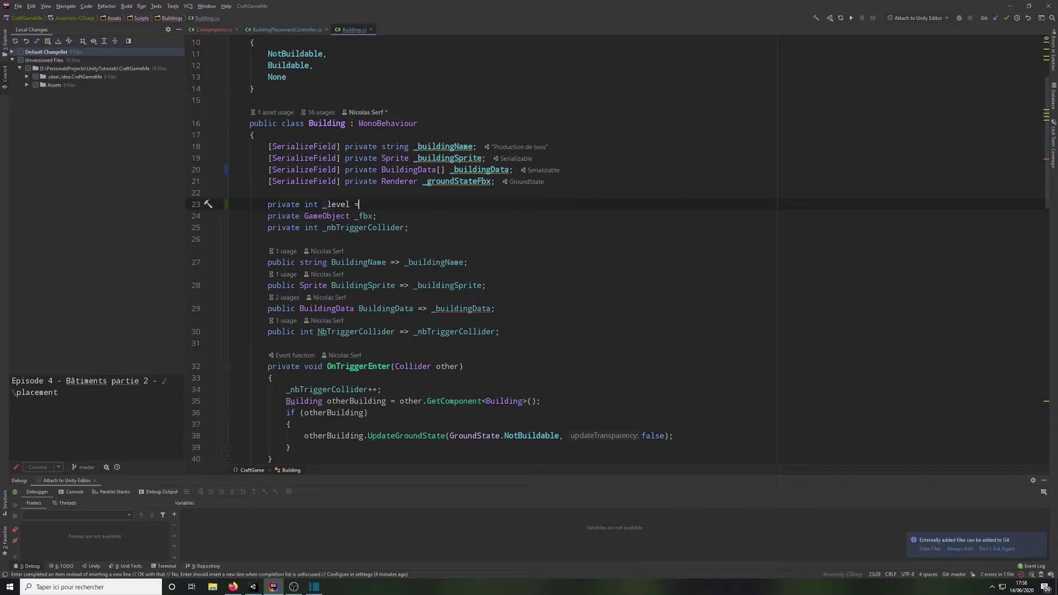
{"action": "scroll", "coordinate": [400, 223], "scroll_direction": "down", "scroll_amount": 2}
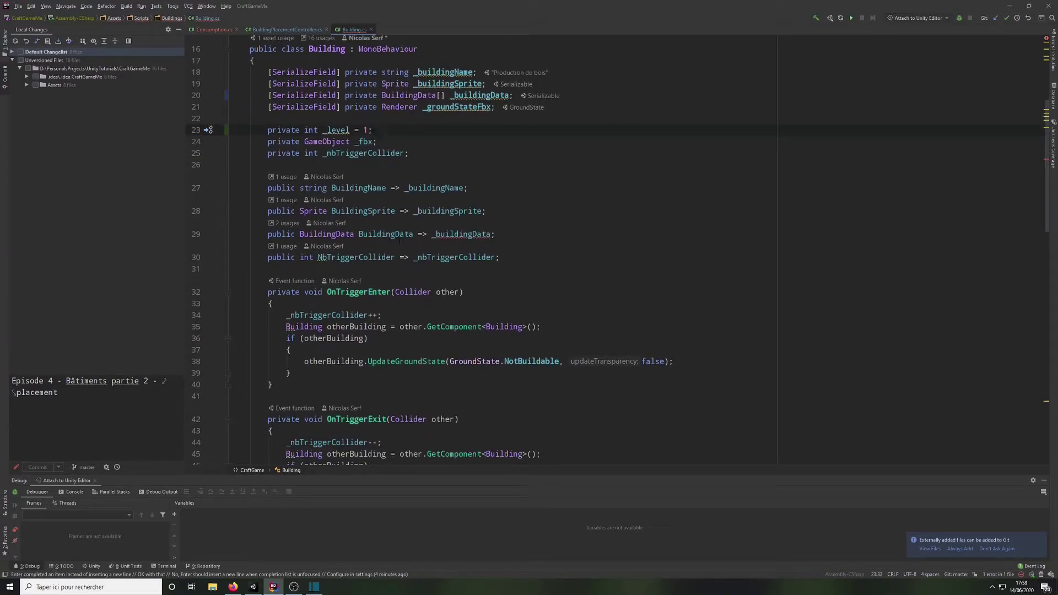
Step: Make the Building class's BuildingData property return _buildingData[_level], and initialise the _level field to 0
{"action": "key", "text": "F2"}
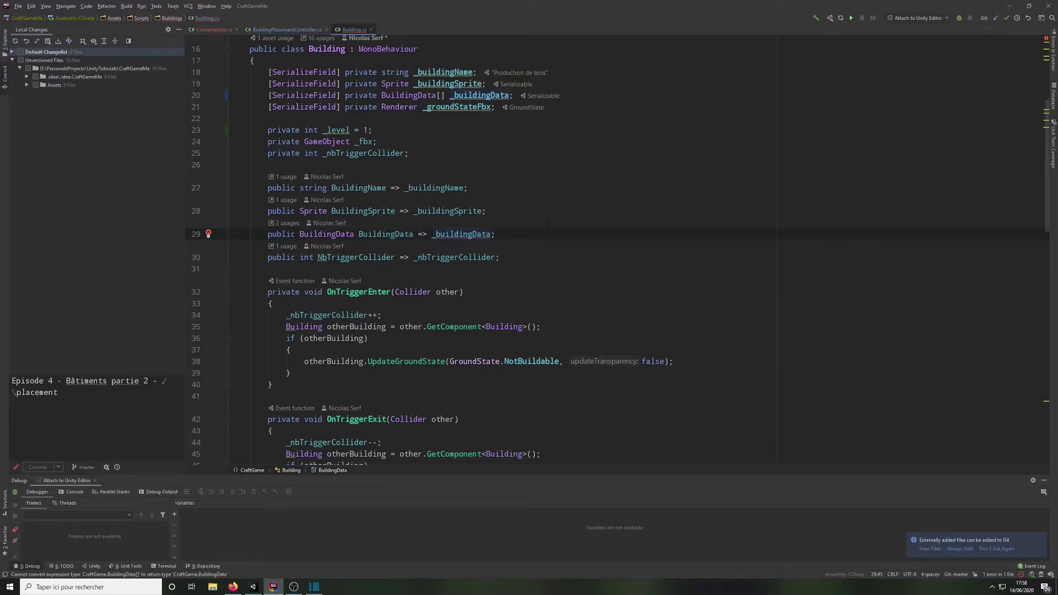
{"action": "type", "text": "_buil"}
{"action": "key", "text": "Return"}
{"action": "type", "text": "["}
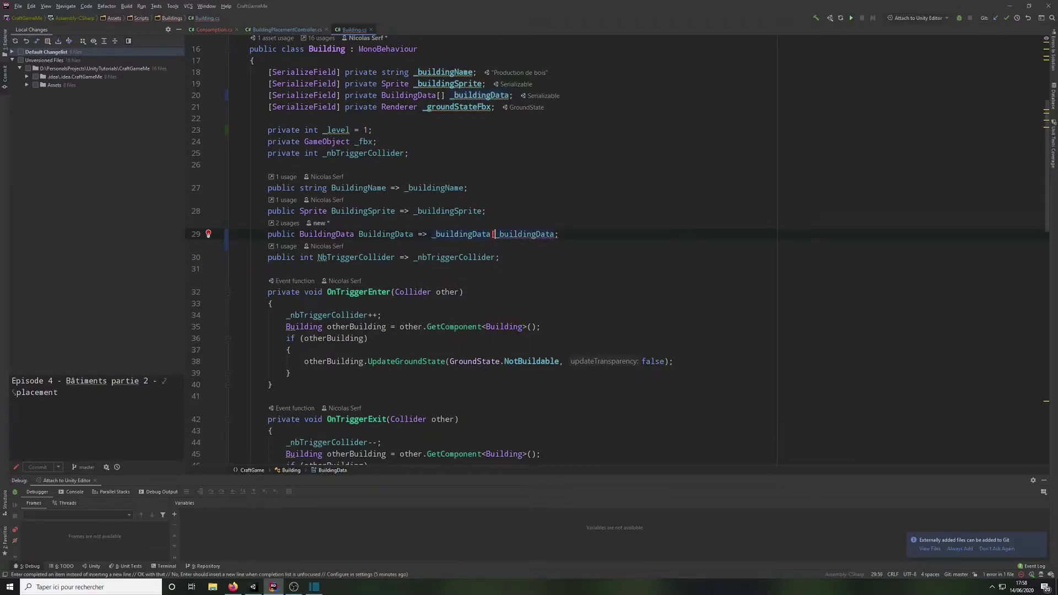
{"action": "type", "text": "_level]"}
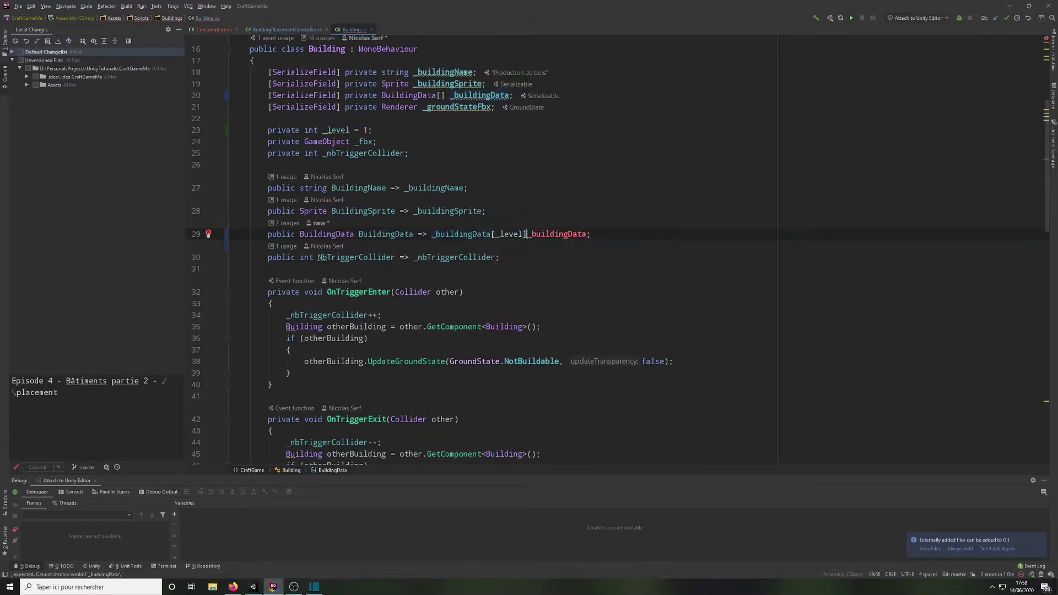
{"action": "left_click", "coordinate": [368, 130]}
{"action": "key", "text": "BackSpace"}
{"action": "type", "text": "0"}
{"action": "left_click", "coordinate": [526, 234]}
{"action": "key", "text": "ctrl+Delete"}
{"action": "left_click", "coordinate": [622, 270]}
{"action": "scroll", "coordinate": [621, 279], "scroll_direction": "down", "scroll_amount": 2}
{"action": "scroll", "coordinate": [622, 280], "scroll_direction": "down", "scroll_amount": 5}
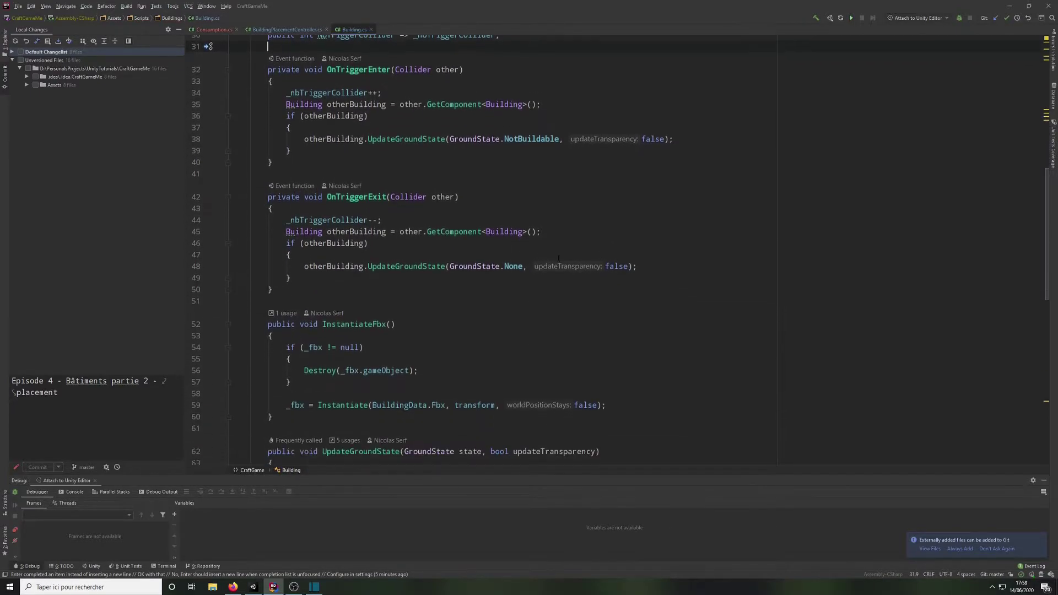
{"action": "scroll", "coordinate": [621, 280], "scroll_direction": "up", "scroll_amount": 5}
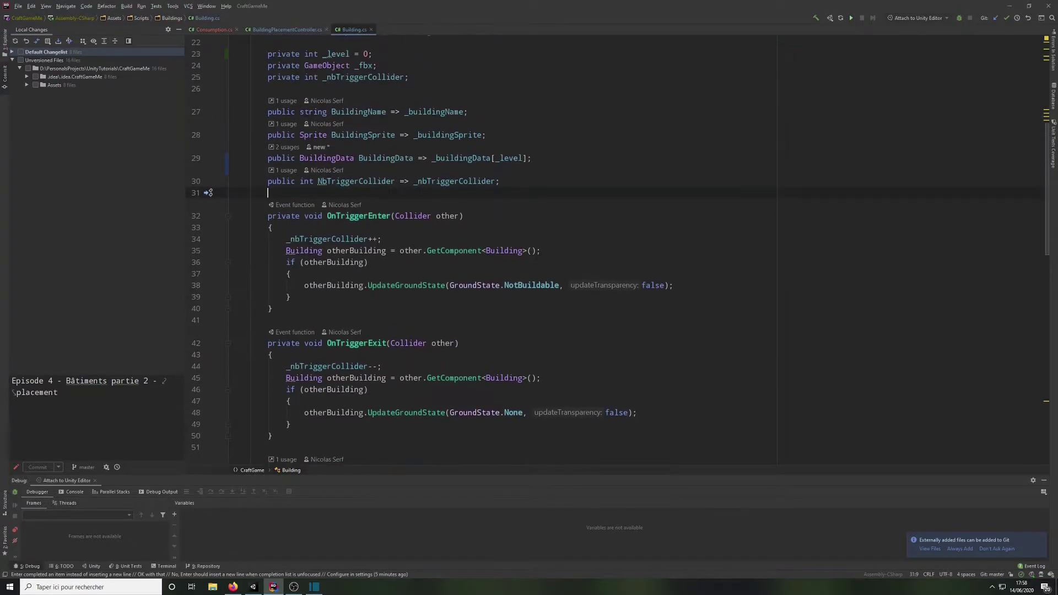
{"action": "left_click", "coordinate": [569, 228]}
{"action": "scroll", "coordinate": [605, 286], "scroll_direction": "up", "scroll_amount": 5}
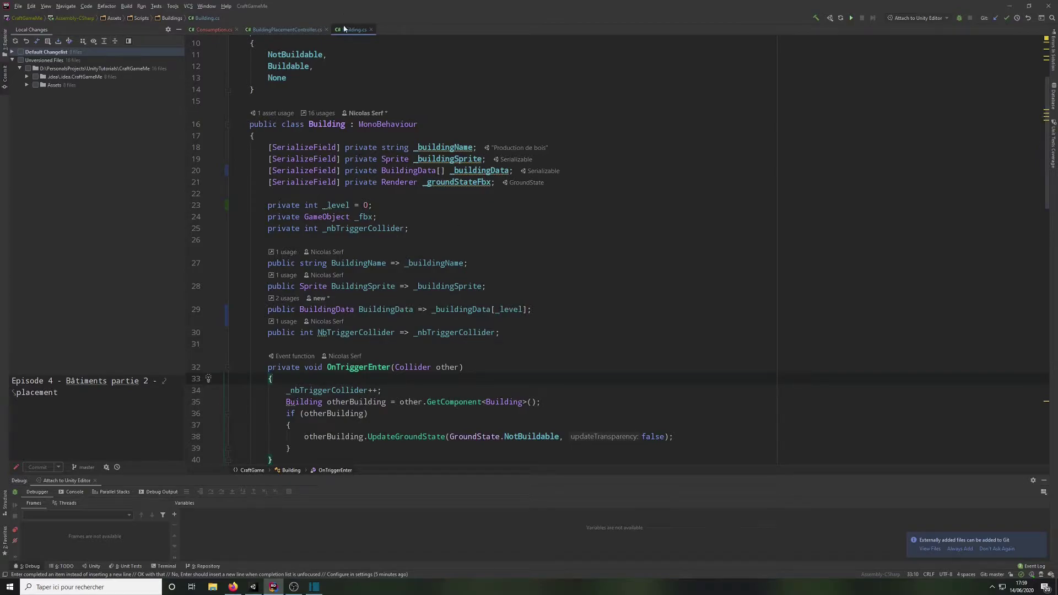
Step: Switch to Unity, set the Building Data array size to 0 on WoodProductionBuilding's Building script, and lock the Inspector
{"action": "left_click", "coordinate": [255, 586]}
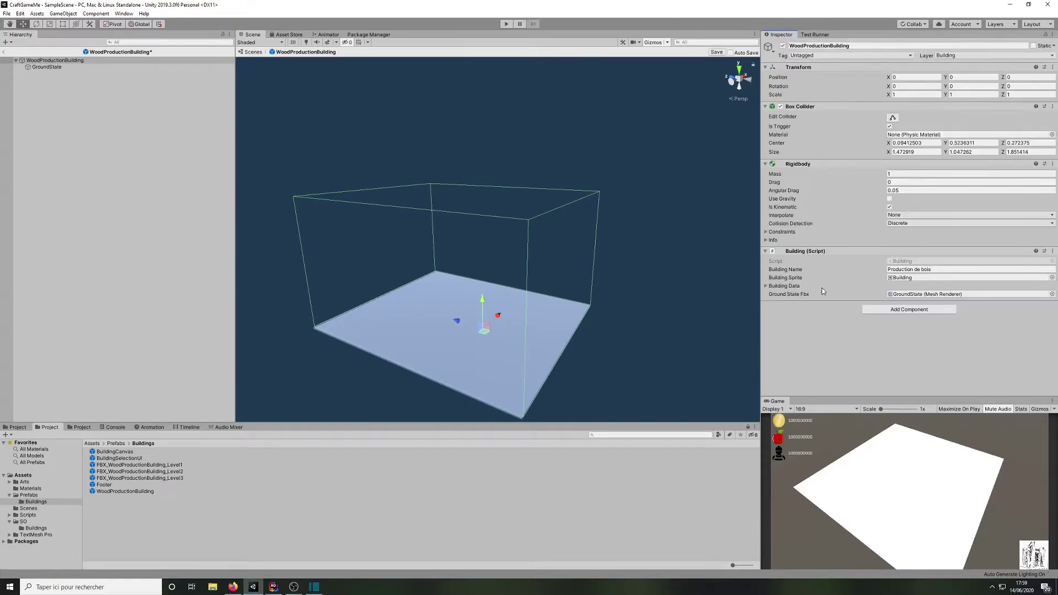
{"action": "left_click", "coordinate": [921, 295]}
{"action": "key", "text": "Return"}
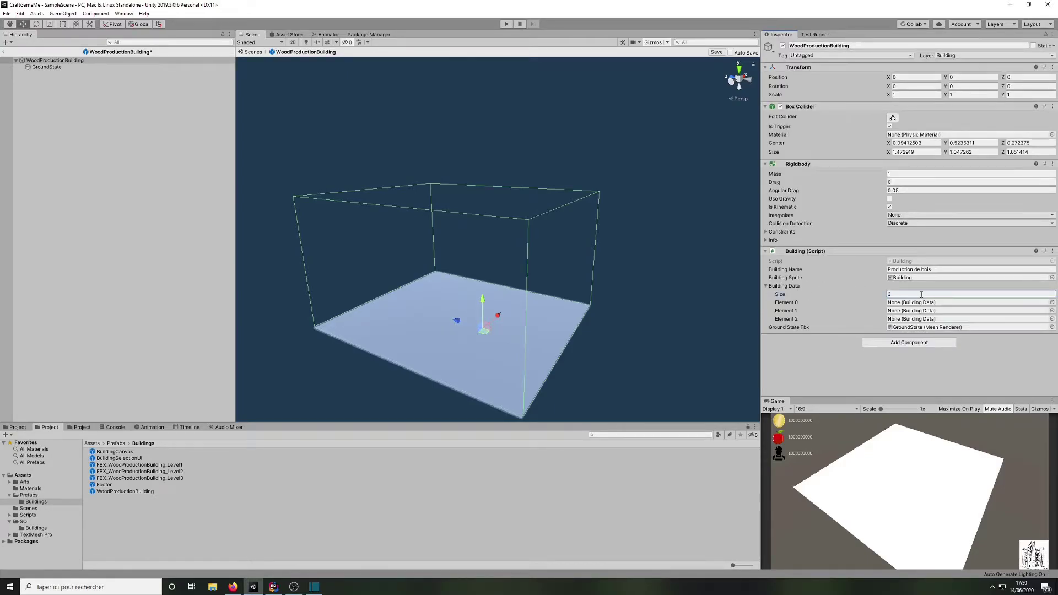
{"action": "left_click", "coordinate": [916, 295]}
{"action": "key", "text": "Return"}
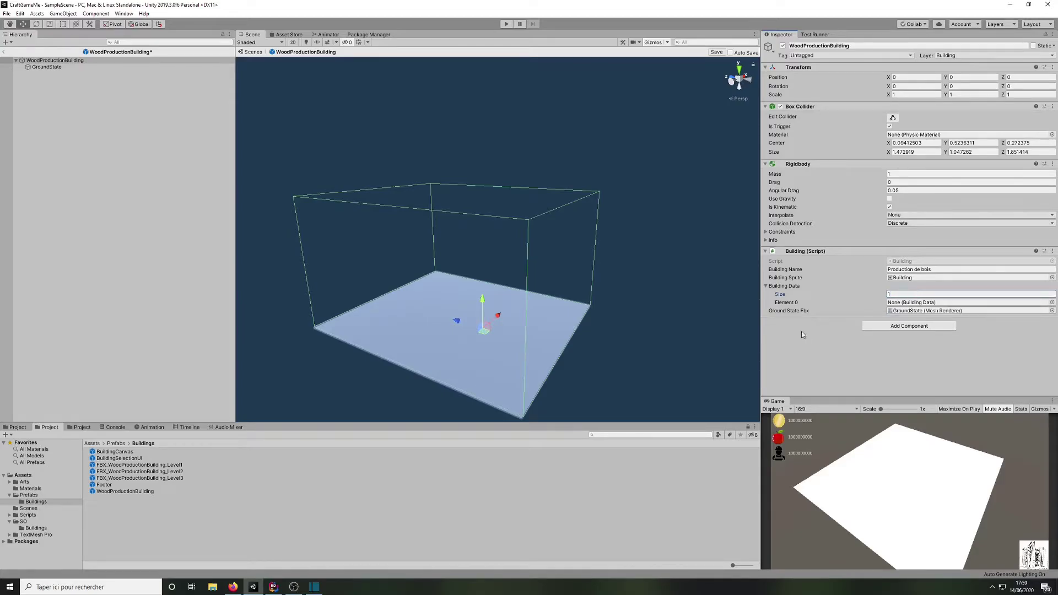
{"action": "left_click_drag", "start_coordinate": [892, 294], "coordinate": [865, 288]}
{"action": "type", "text": "0"}
{"action": "key", "text": "Return"}
{"action": "left_click", "coordinate": [1045, 35]}
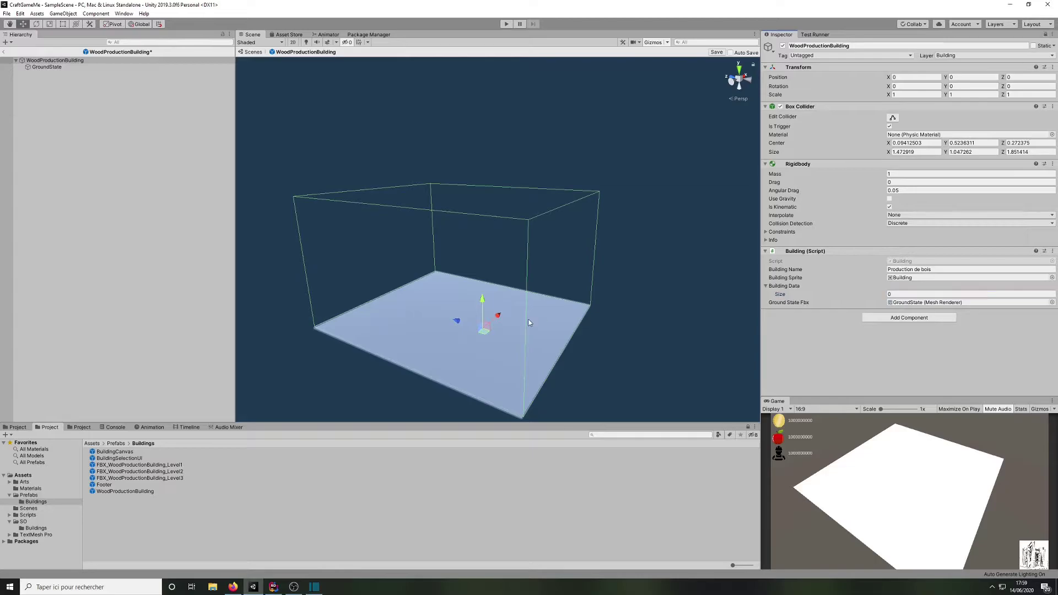
Step: Add the WoodProductionBuildingLevel1, Level2 and Level3 assets from SO/Buildings to the Building Data array, and collapse the array
{"action": "left_click", "coordinate": [35, 528]}
{"action": "left_click", "coordinate": [144, 472]}
{"action": "left_click", "coordinate": [144, 484], "text": "shift"}
{"action": "left_click_drag", "start_coordinate": [149, 482], "coordinate": [797, 291]}
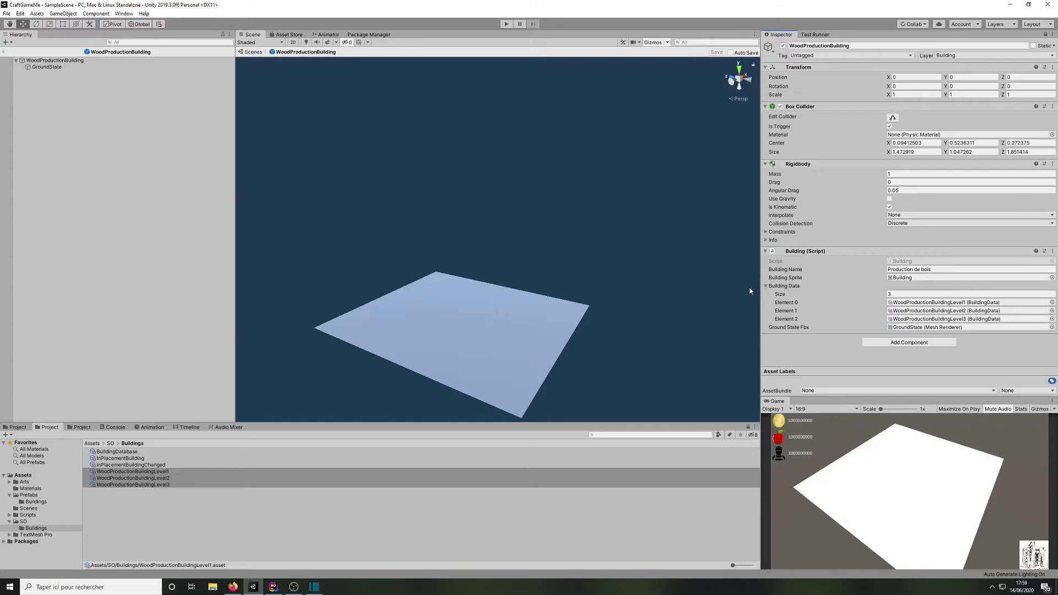
{"action": "left_click", "coordinate": [785, 286]}
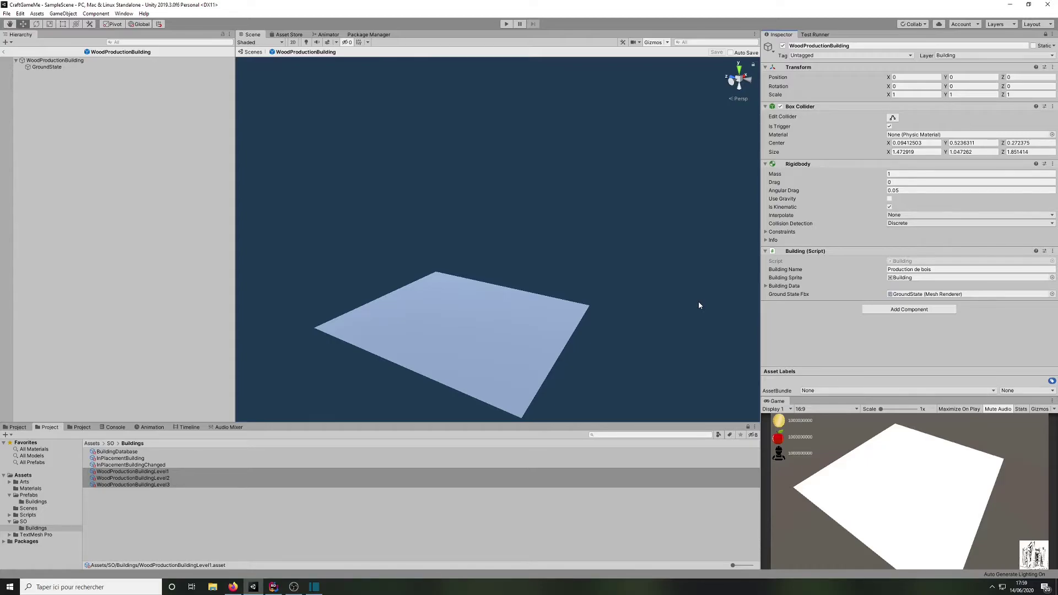
Step: Look through the Arts, Materials and Prefabs folders and examine the Displayer prefab's contents and components
{"action": "left_click", "coordinate": [25, 482]}
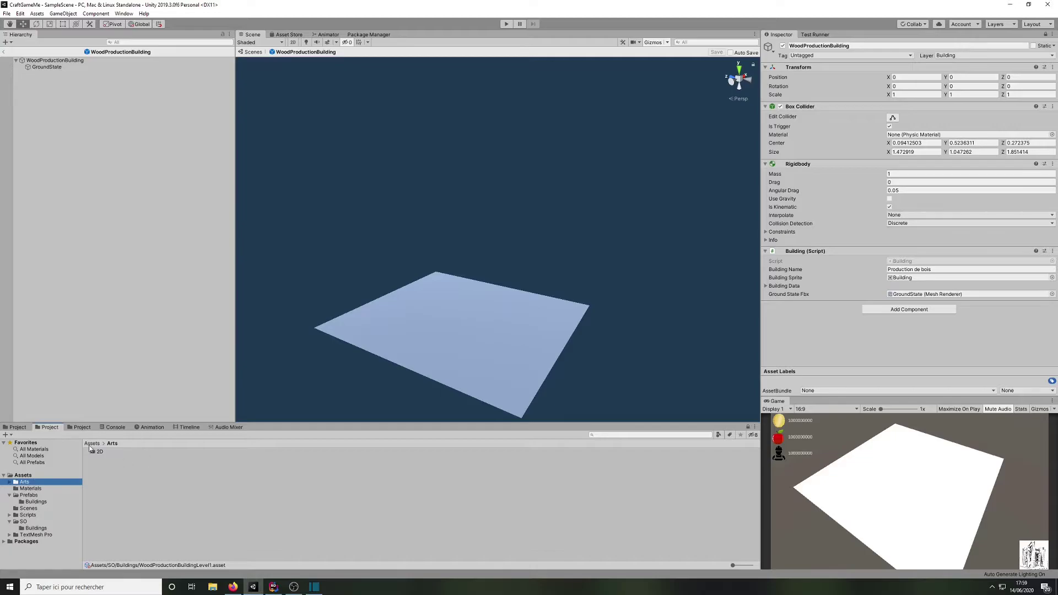
{"action": "left_click", "coordinate": [39, 488]}
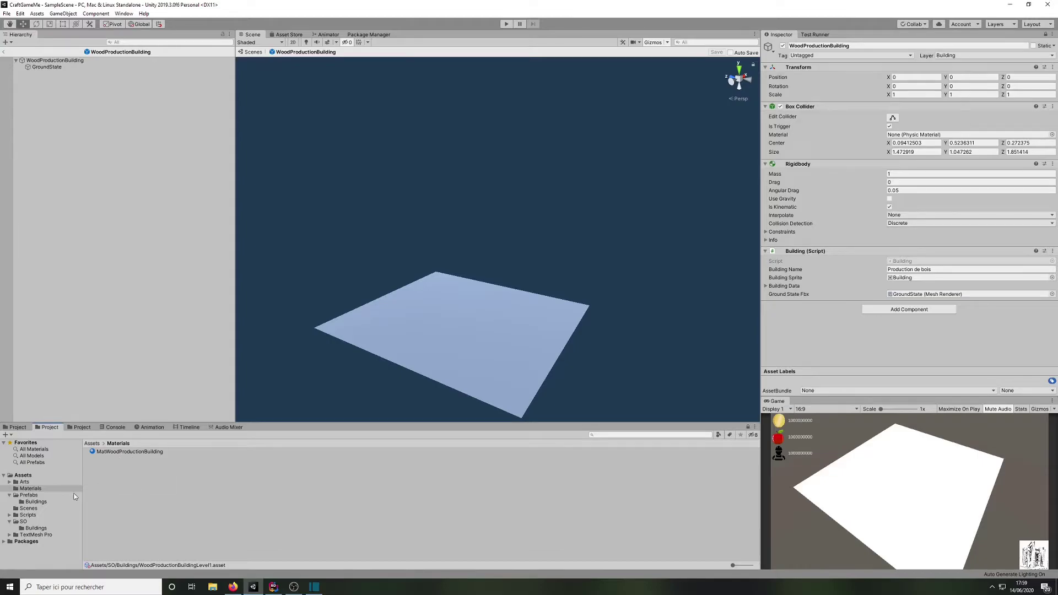
{"action": "left_click", "coordinate": [38, 494]}
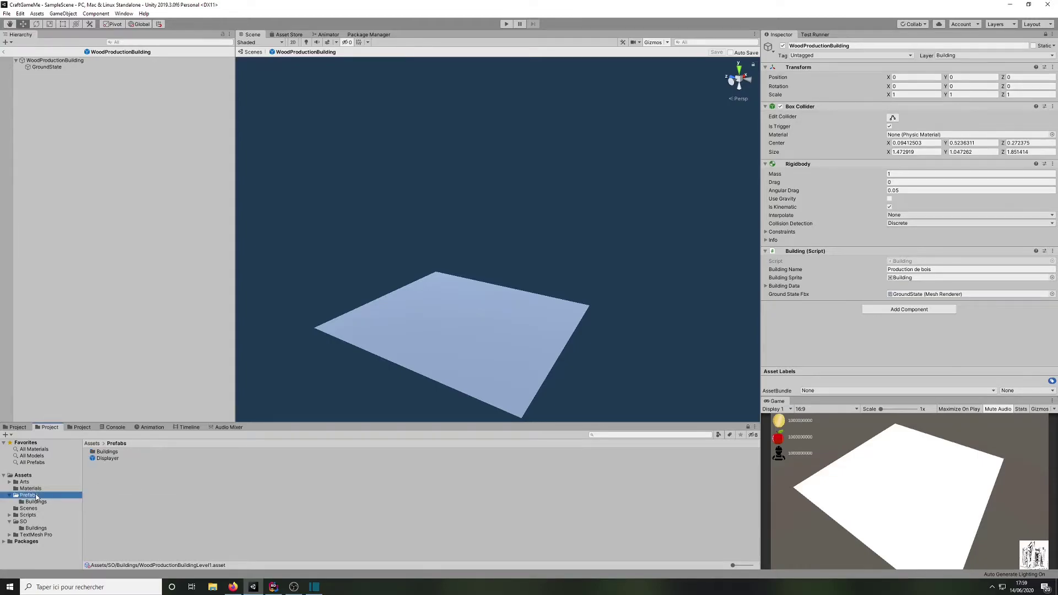
{"action": "left_click", "coordinate": [106, 460]}
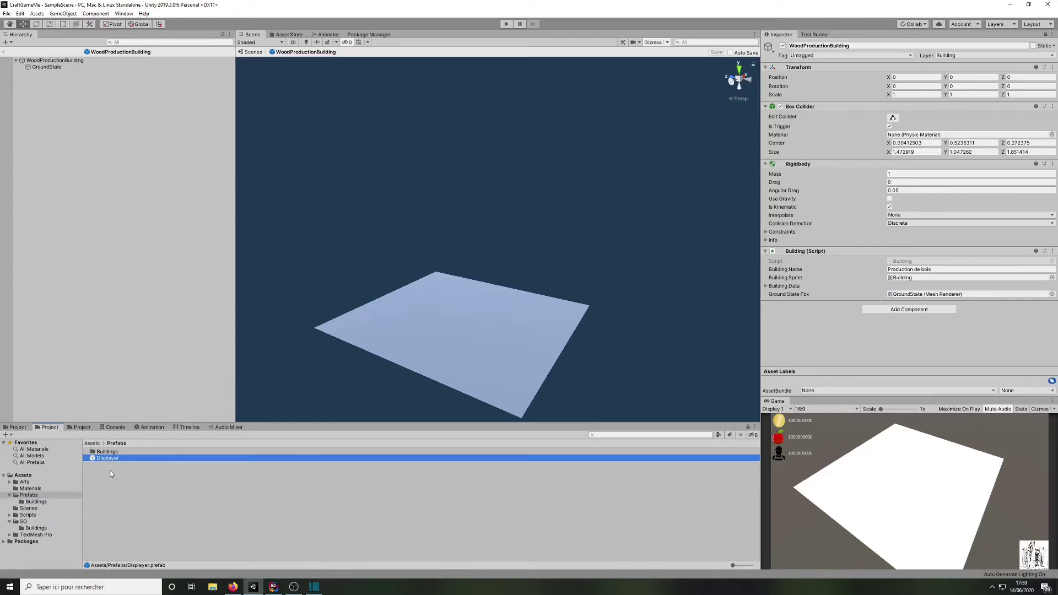
{"action": "double_click", "coordinate": [124, 458]}
{"action": "left_click", "coordinate": [126, 460]}
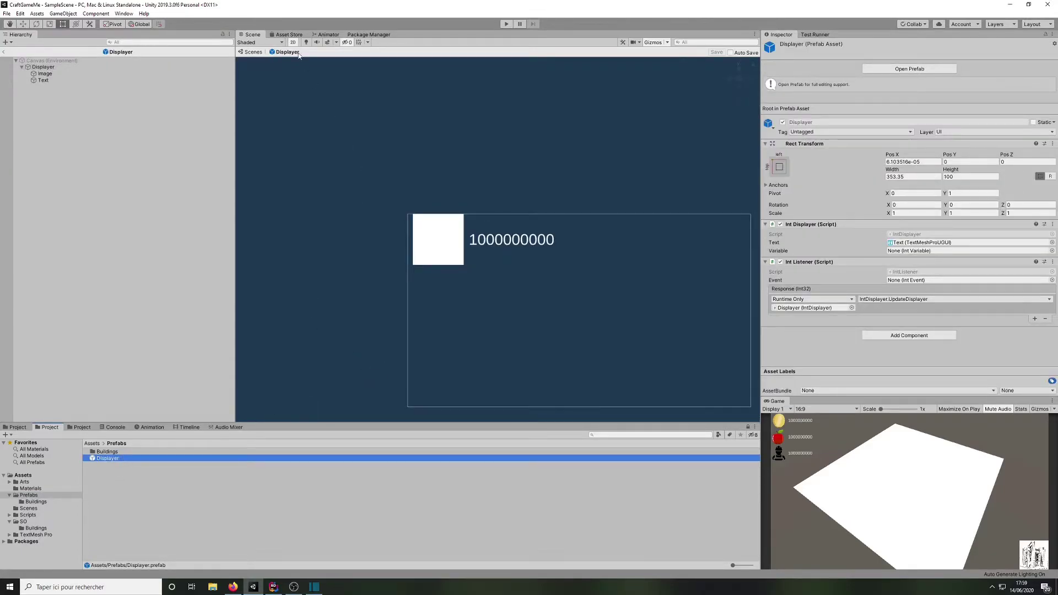
{"action": "left_click", "coordinate": [253, 51]}
{"action": "left_click", "coordinate": [108, 458]}
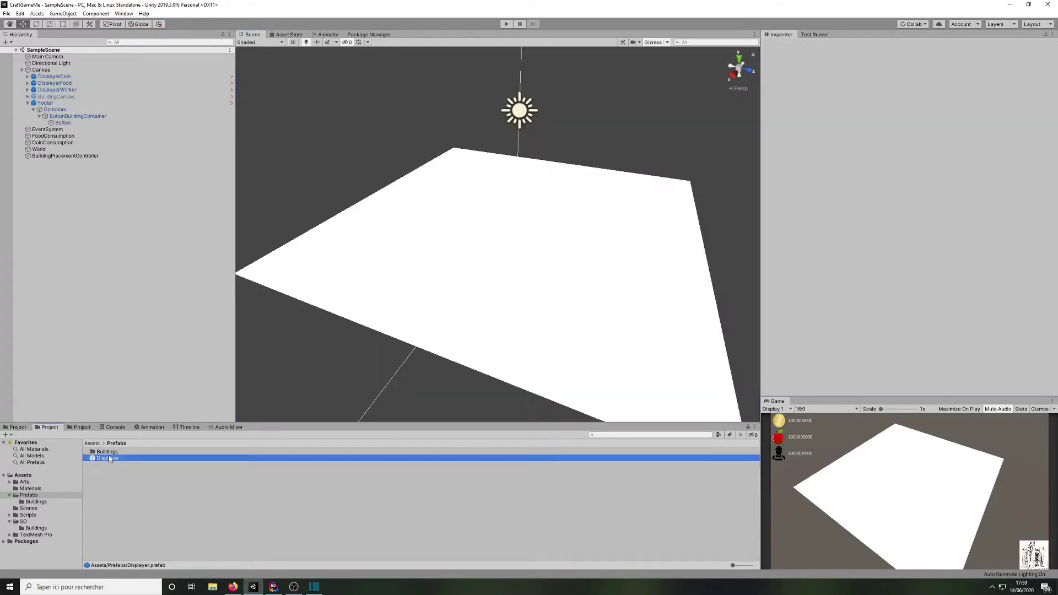
{"action": "double_click", "coordinate": [109, 457]}
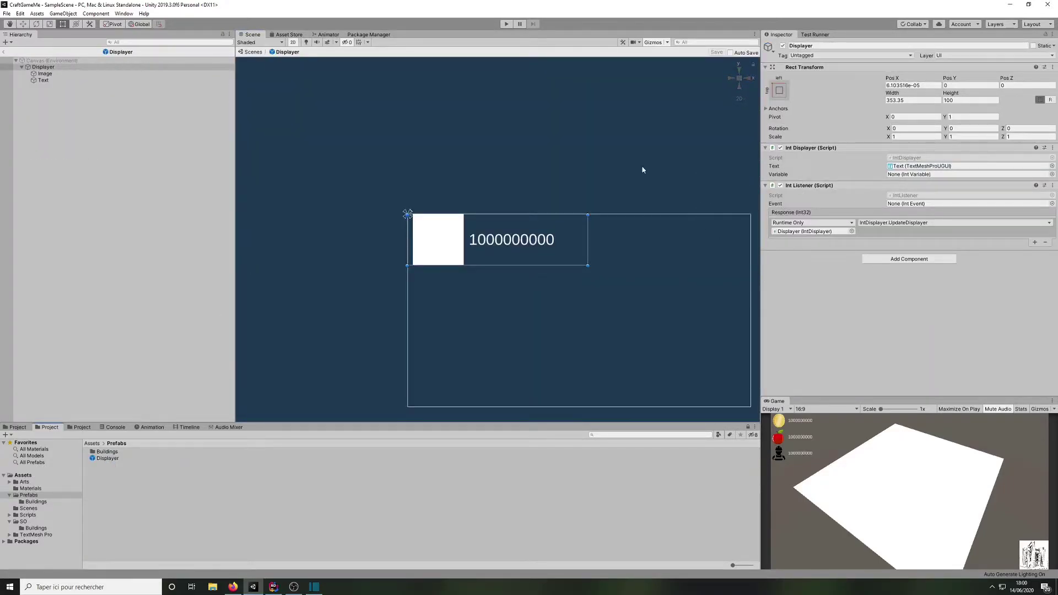
{"action": "left_click", "coordinate": [257, 54]}
Step: Rename the Displayer prefab in the Prefabs folder to UIIntDisplayer
{"action": "left_click", "coordinate": [113, 460]}
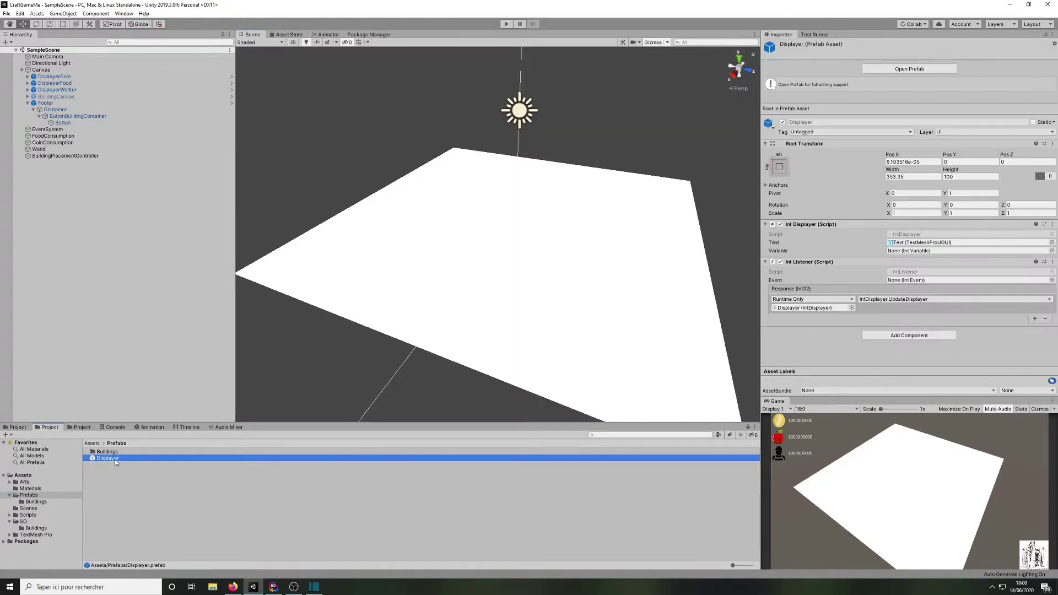
{"action": "left_click", "coordinate": [97, 459]}
{"action": "type", "text": "UIIntDisplayer"}
{"action": "key", "text": "Return"}
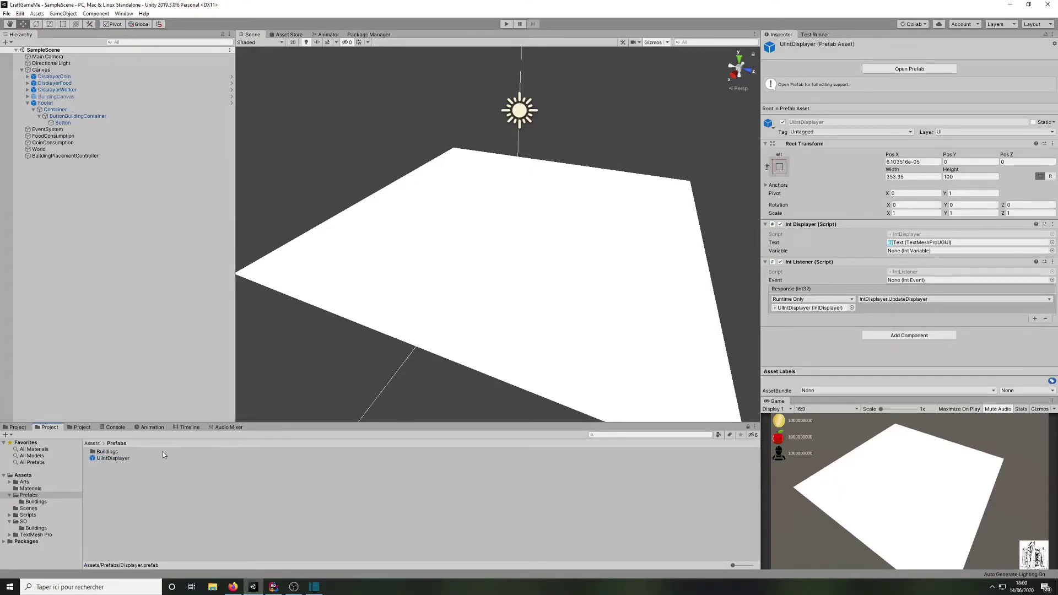
Step: Examine the Prefabs/Buildings folder to distinguish the UI prefabs, the FBX level prefabs and the WoodProductionBuilding prefab
{"action": "left_click", "coordinate": [110, 451]}
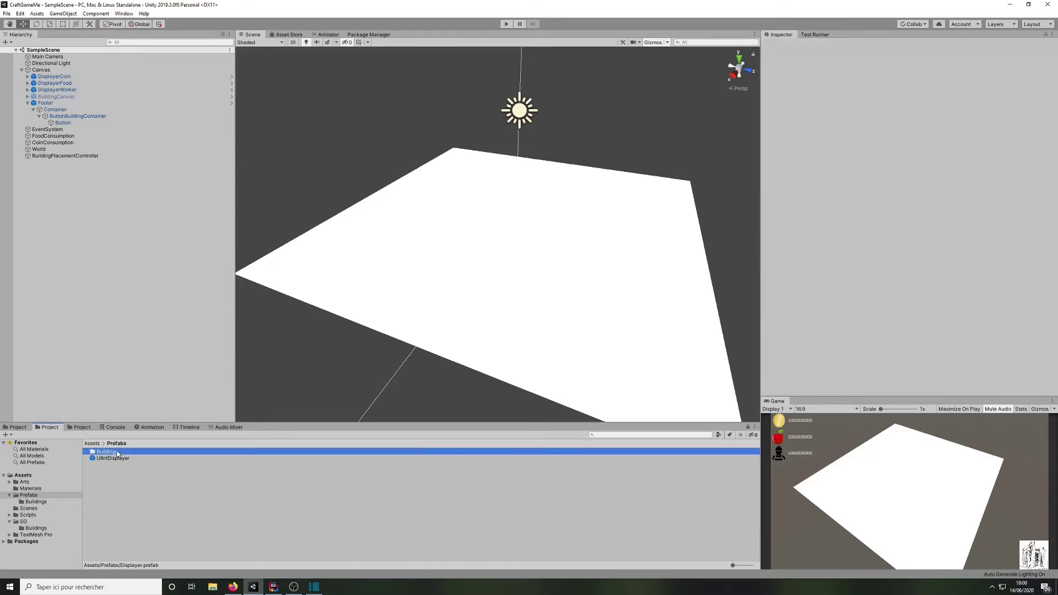
{"action": "double_click", "coordinate": [109, 452]}
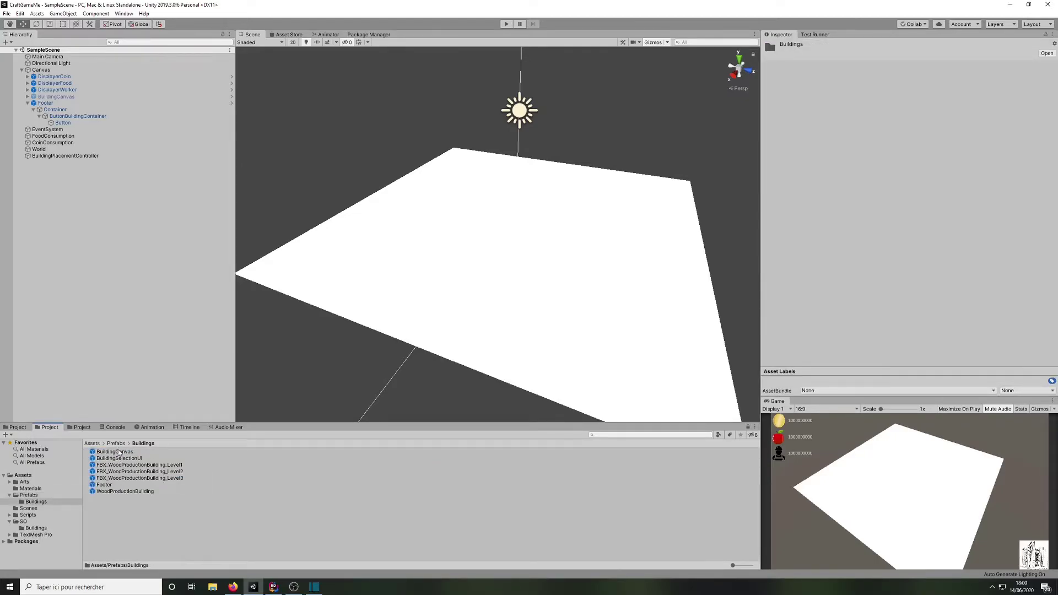
{"action": "left_click", "coordinate": [124, 485]}
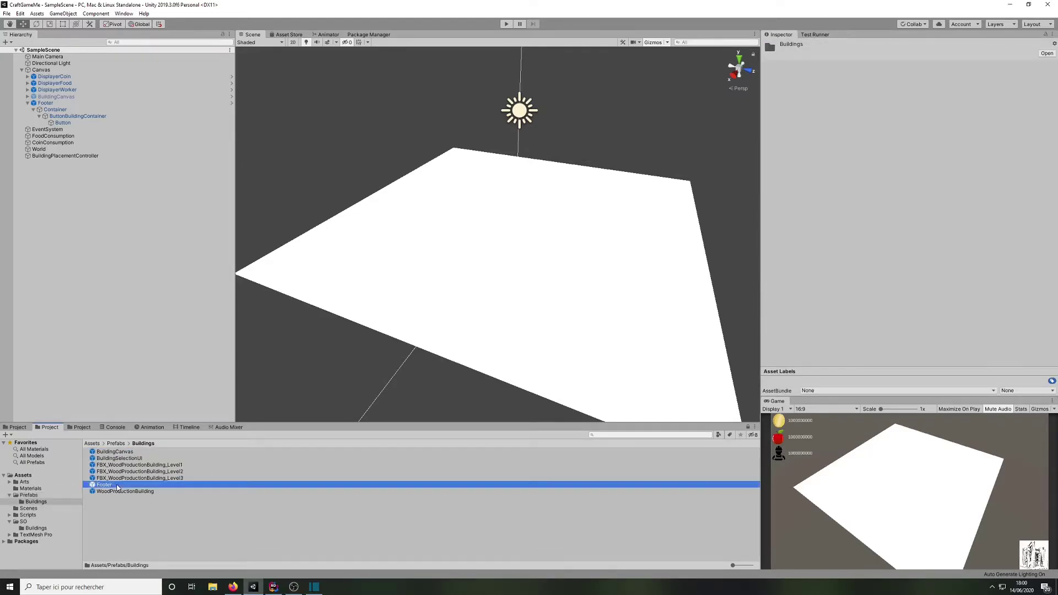
{"action": "left_click", "coordinate": [148, 457], "text": "ctrl"}
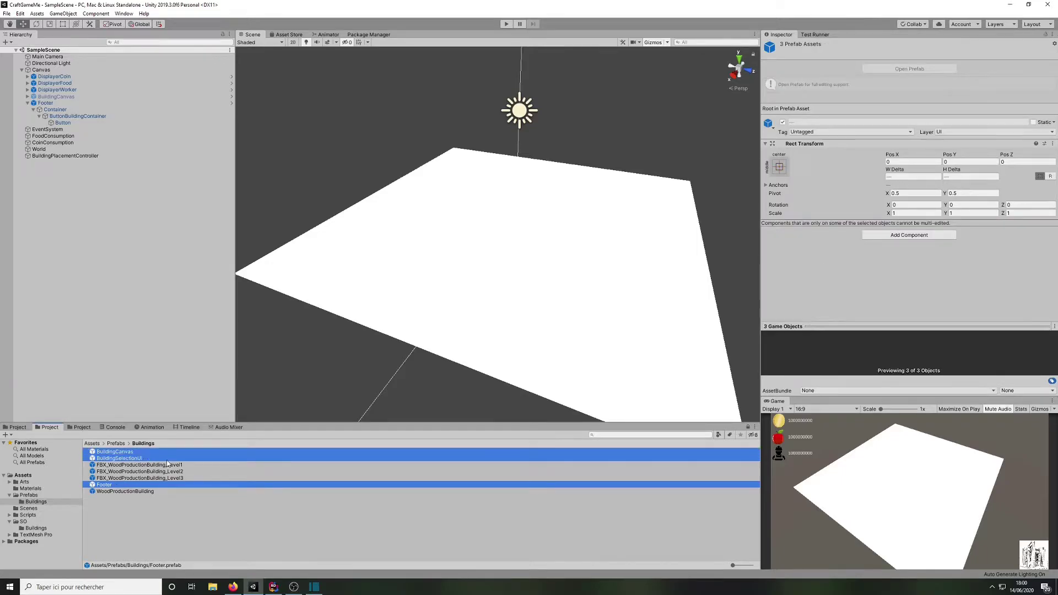
{"action": "left_click", "coordinate": [132, 466]}
{"action": "left_click", "coordinate": [137, 472], "text": "ctrl"}
{"action": "left_click", "coordinate": [142, 478], "text": "ctrl"}
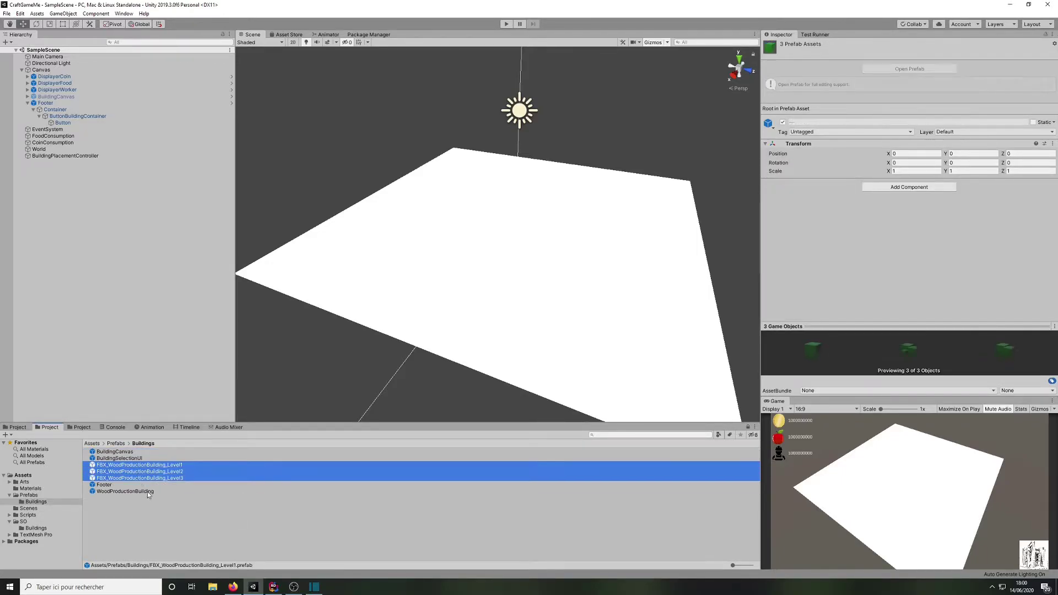
{"action": "left_click", "coordinate": [157, 491]}
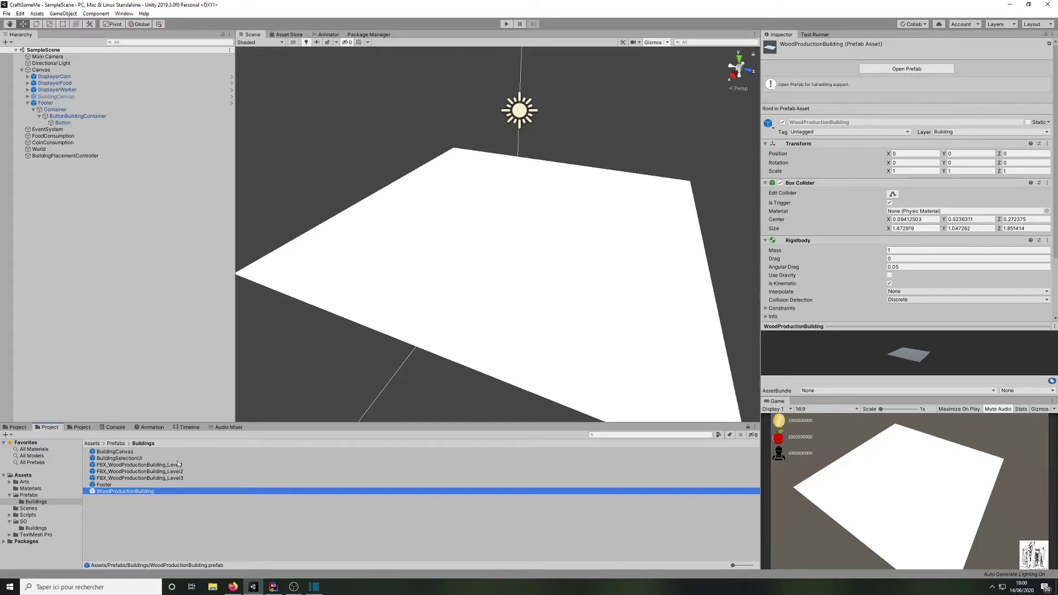
{"action": "left_click", "coordinate": [128, 458]}
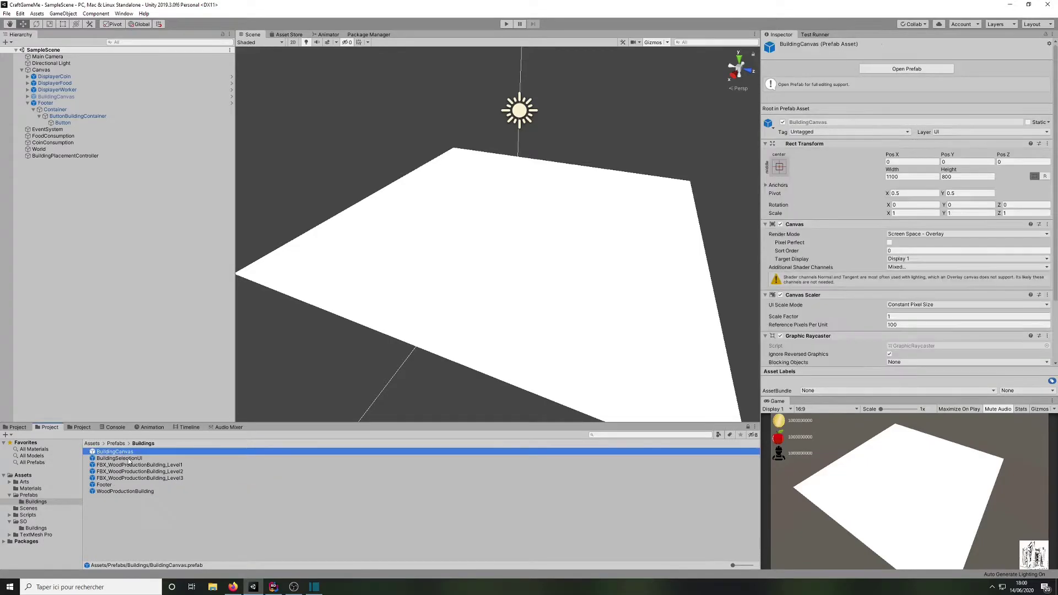
Step: Create a new folder named UI inside the Prefabs folder
{"action": "left_click", "coordinate": [29, 494]}
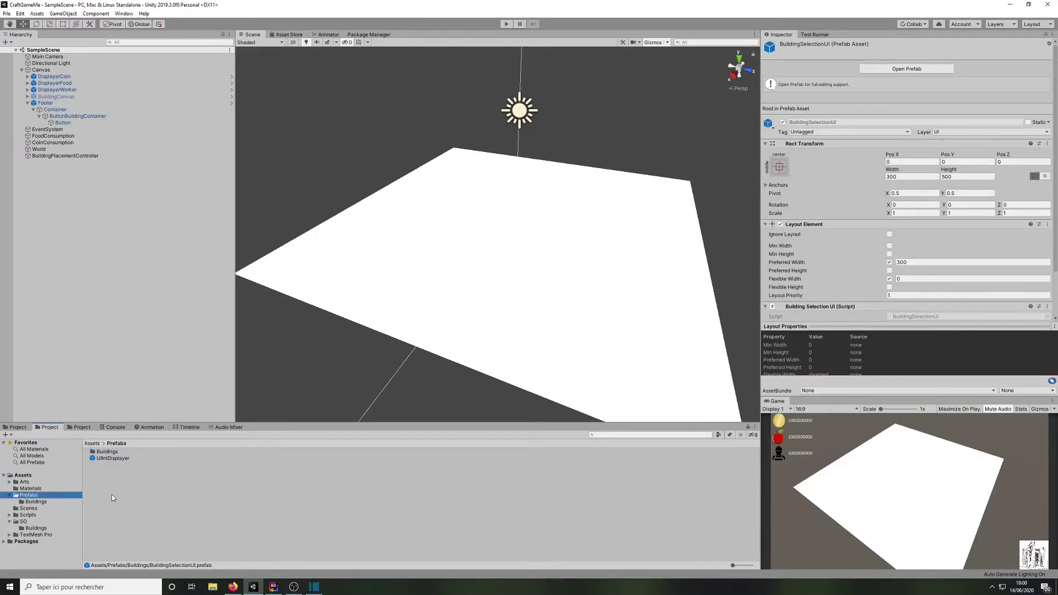
{"action": "right_click", "coordinate": [113, 494]}
{"action": "mouse_move", "coordinate": [163, 289]}
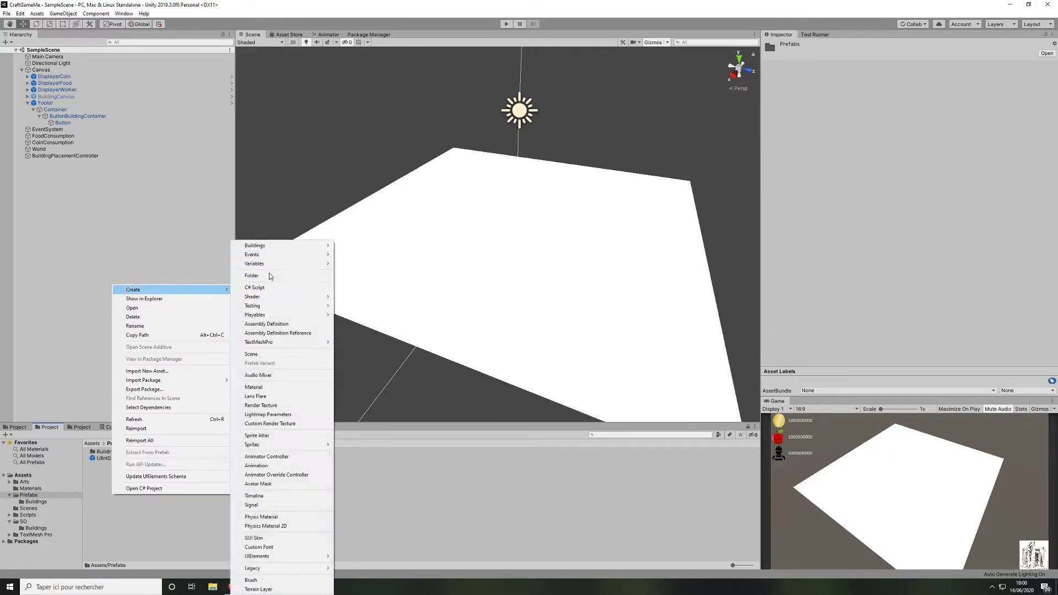
{"action": "left_click", "coordinate": [300, 278]}
{"action": "type", "text": "UI"}
{"action": "key", "text": "Return"}
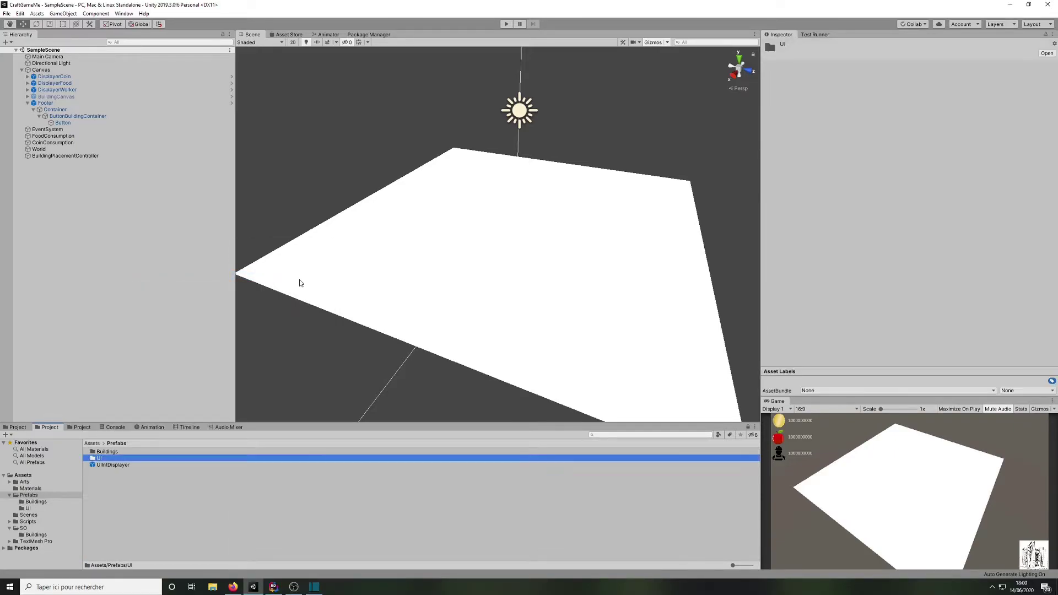
Step: Create a subfolder named Buildings inside the Prefabs/UI folder
{"action": "double_click", "coordinate": [108, 460]}
{"action": "right_click", "coordinate": [135, 468]}
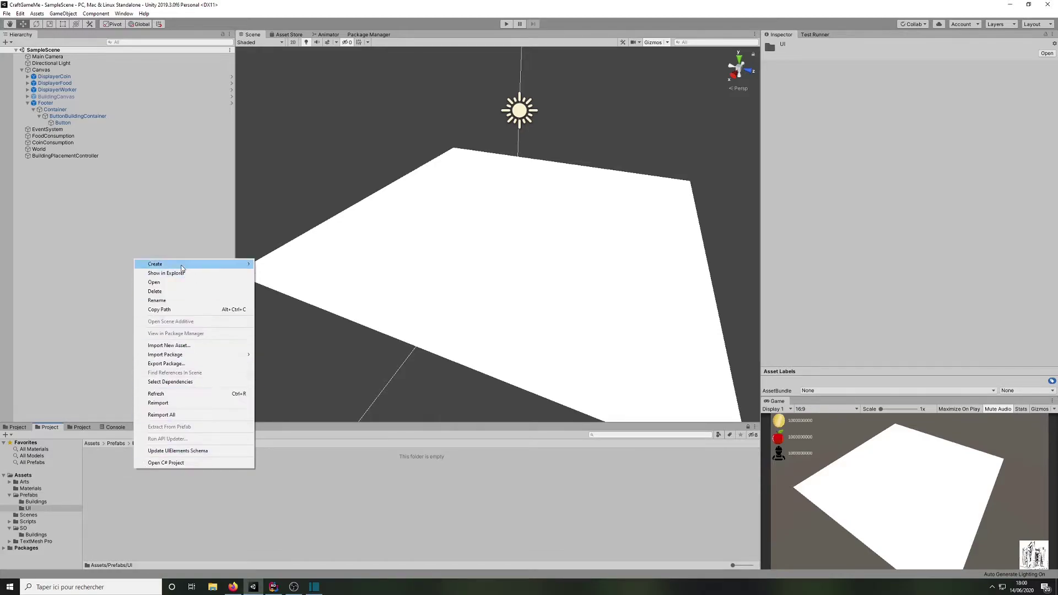
{"action": "mouse_move", "coordinate": [182, 264]}
{"action": "left_click", "coordinate": [284, 276]}
{"action": "type", "text": "Buildings"}
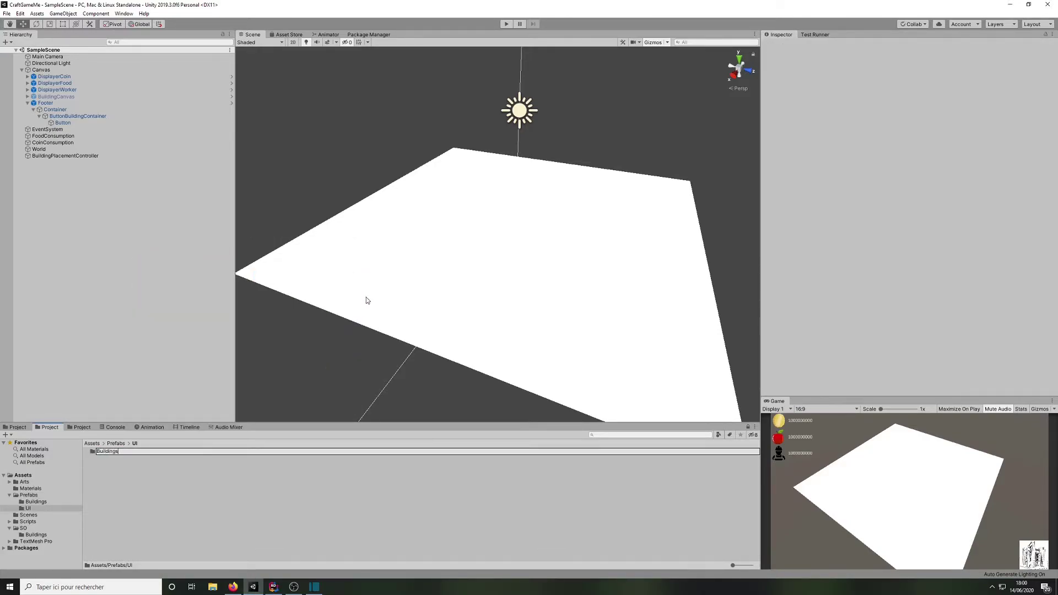
{"action": "key", "text": "Return"}
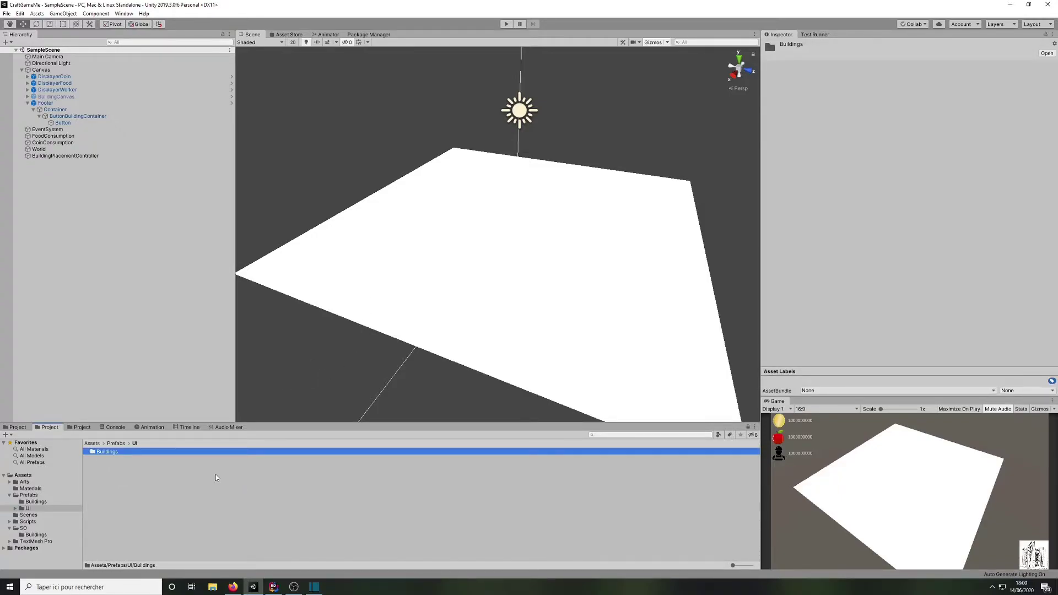
Step: Move the UIIntDisplayer, BuildingCanvas, BuildingSelectionUI and Footer prefabs into the Prefabs/UI folder
{"action": "left_click", "coordinate": [116, 443]}
{"action": "double_click", "coordinate": [111, 452]}
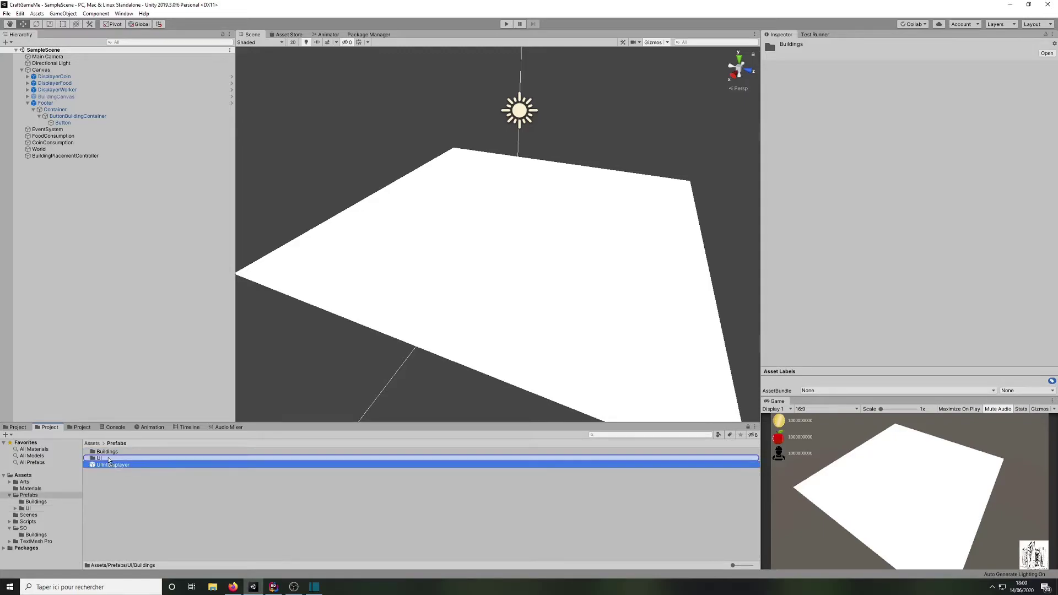
{"action": "left_click", "coordinate": [108, 485]}
{"action": "left_click", "coordinate": [116, 452], "text": "ctrl"}
{"action": "left_click", "coordinate": [119, 458], "text": "ctrl"}
{"action": "left_click_drag", "start_coordinate": [119, 458], "coordinate": [30, 507]}
{"action": "left_click", "coordinate": [29, 508]}
Step: Move the BuildingCanvas and BuildingSelectionUI prefabs into the Prefabs/UI/Buildings subfolder
{"action": "left_click", "coordinate": [120, 465]}
{"action": "left_click", "coordinate": [127, 459]}
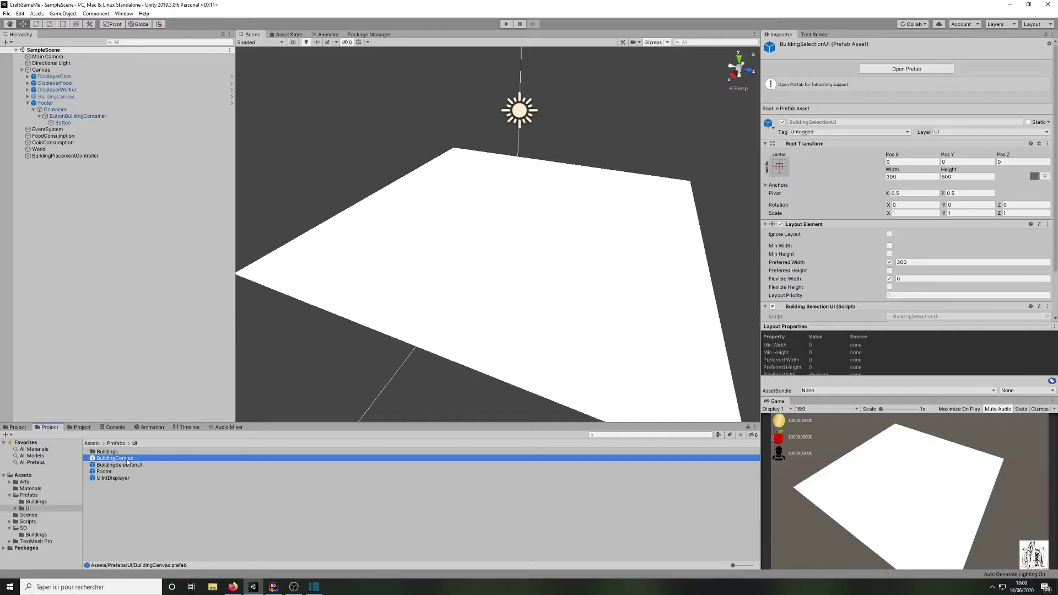
{"action": "left_click", "coordinate": [133, 465], "text": "ctrl"}
{"action": "left_click_drag", "start_coordinate": [124, 465], "coordinate": [111, 452]}
Step: Rename the Footer prefab in the Prefabs/UI folder to UIFooter
{"action": "left_click", "coordinate": [112, 459]}
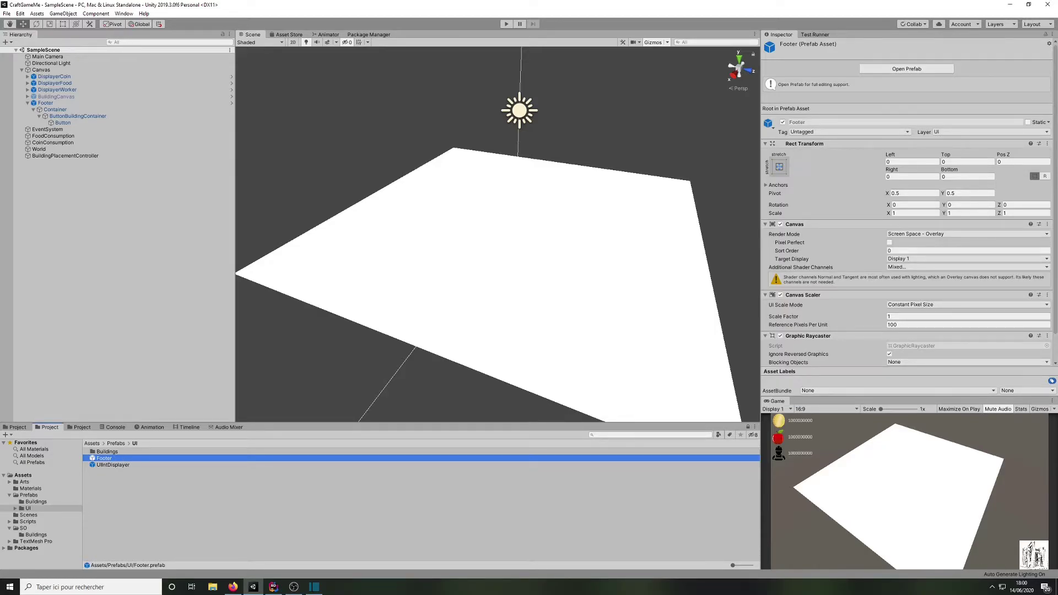
{"action": "left_click", "coordinate": [117, 478]}
{"action": "left_click", "coordinate": [103, 459]}
{"action": "left_click", "coordinate": [103, 461]}
{"action": "key", "text": "Left"}
{"action": "type", "text": "UI"}
{"action": "left_click", "coordinate": [193, 474]}
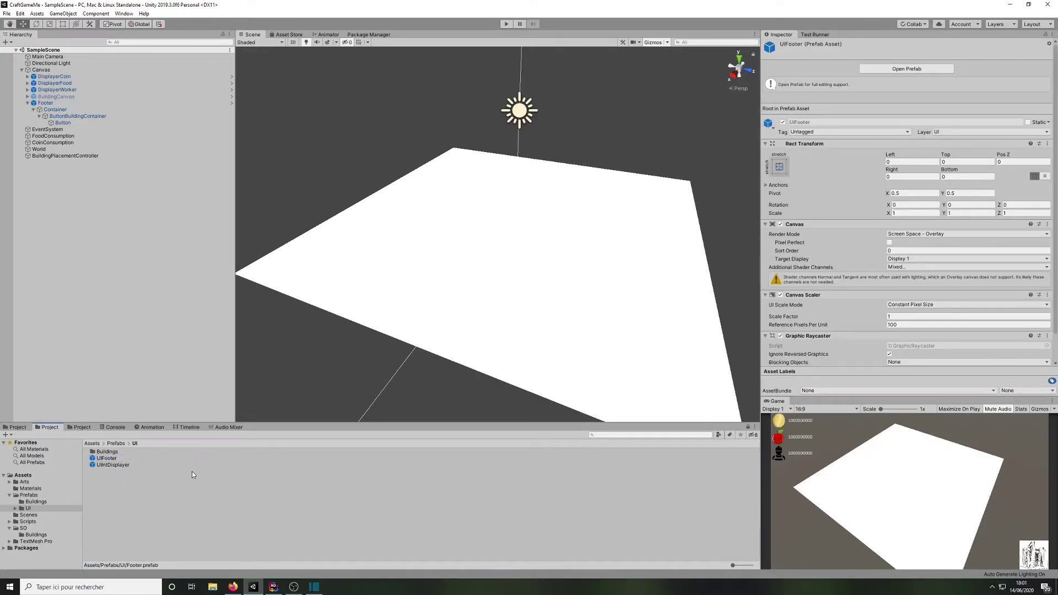
Step: Rename the BuildingCanvas prefab in the Prefabs/UI/Buildings folder to UIBuildingCanvas
{"action": "double_click", "coordinate": [115, 453]}
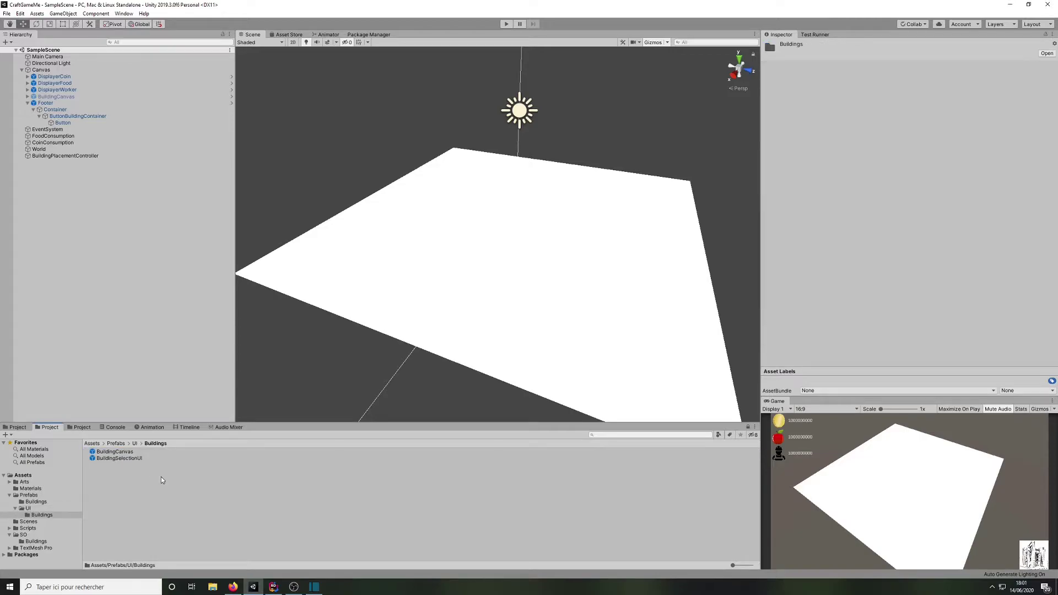
{"action": "left_click", "coordinate": [110, 453]}
{"action": "left_click", "coordinate": [101, 453]}
{"action": "key", "text": "Left"}
{"action": "type", "text": "UI"}
{"action": "key", "text": "Return"}
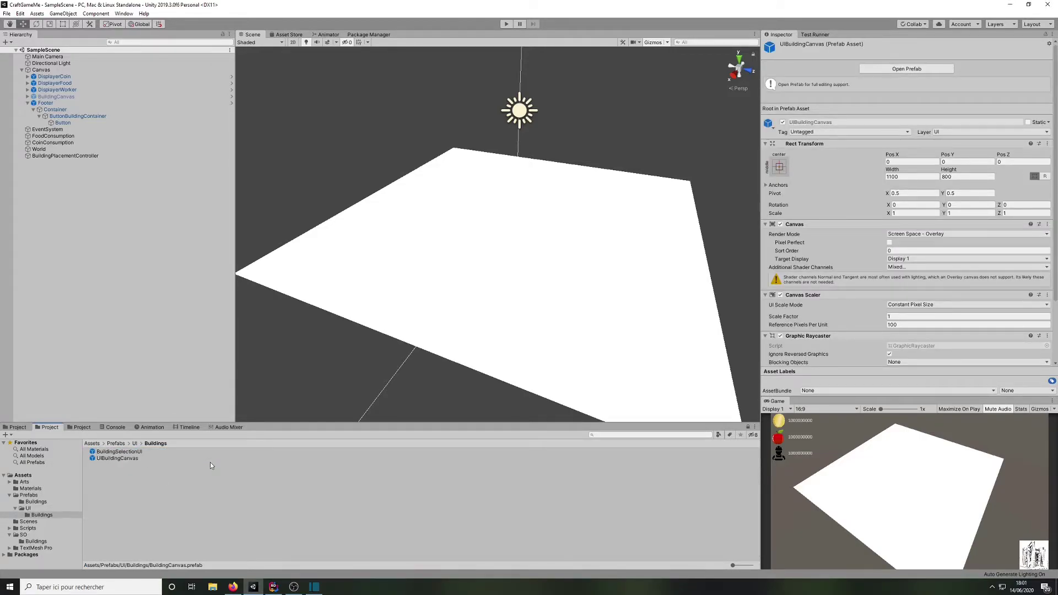
Step: Rename the BuildingSelectionUI prefab in the Prefabs/UI/Buildings folder to UIBuildingSelection
{"action": "left_click", "coordinate": [122, 451]}
{"action": "left_click", "coordinate": [101, 452]}
{"action": "type", "text": "UI"}
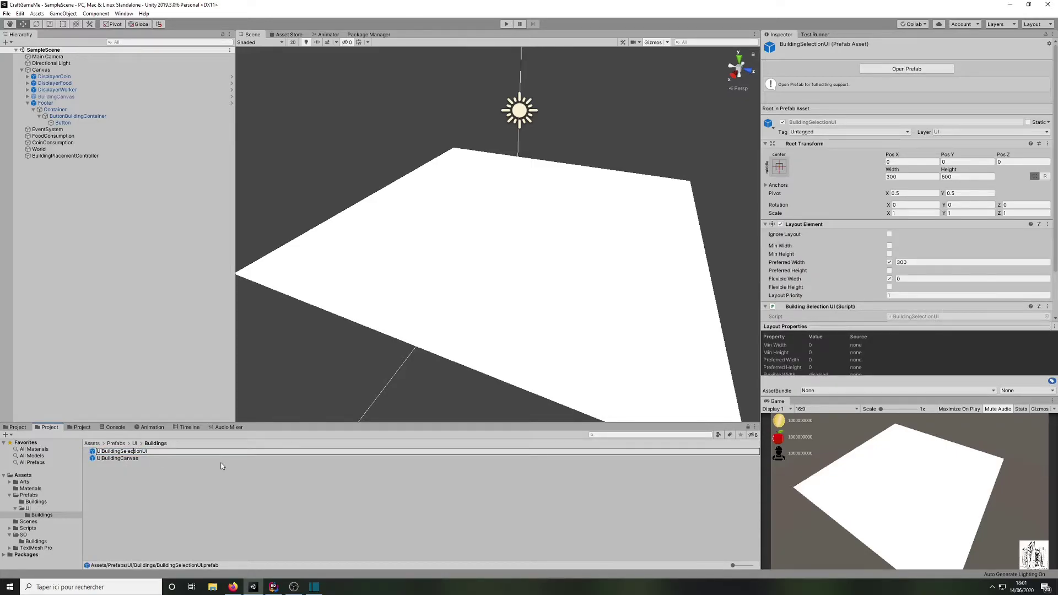
{"action": "key", "text": "Return"}
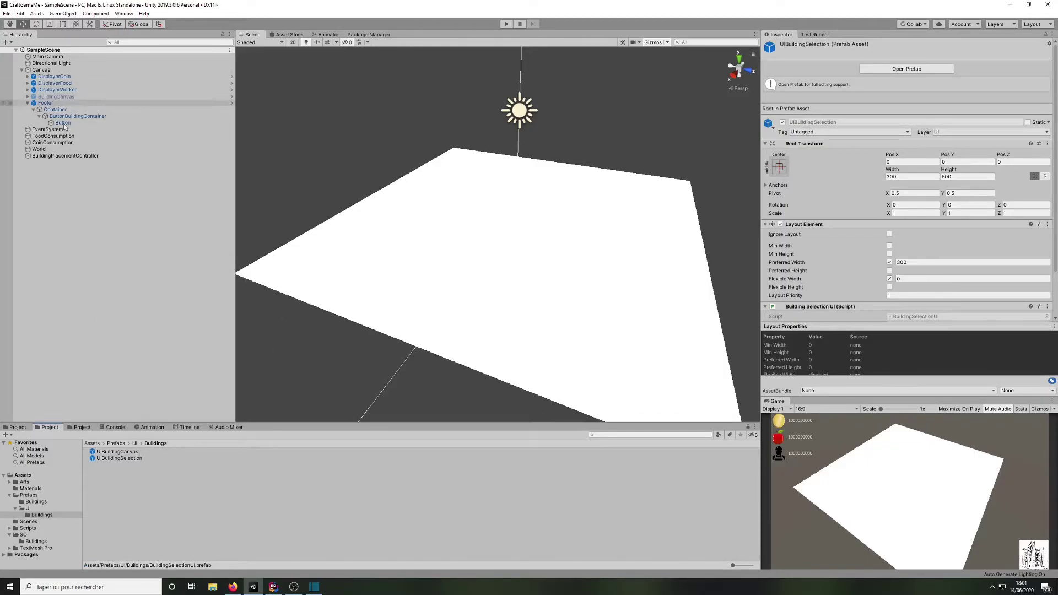
{"action": "left_click", "coordinate": [121, 213]}
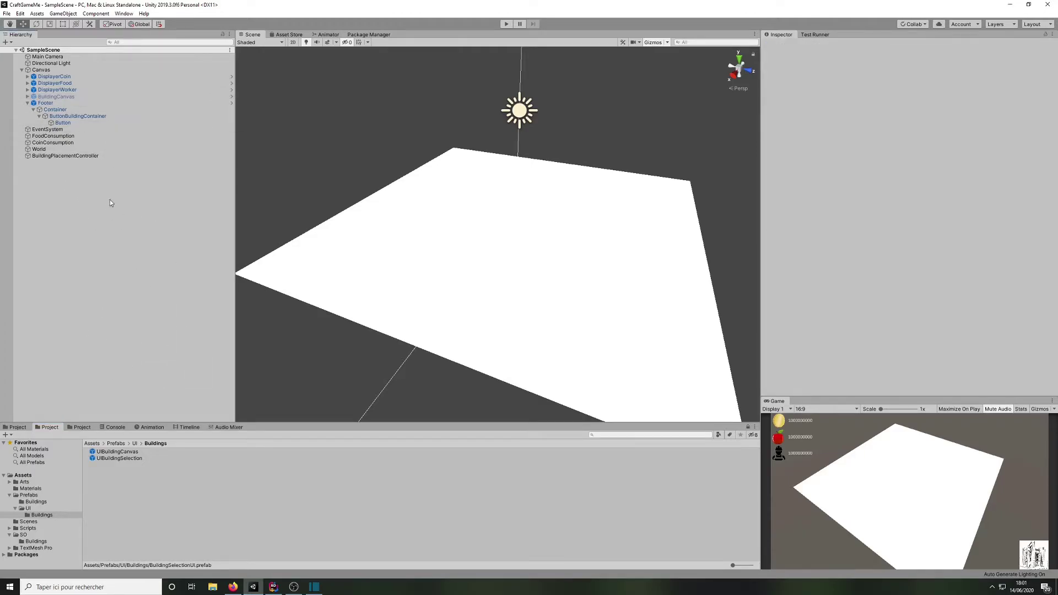
Step: Check the contents of the Prefabs/UI, Prefabs/UI/Buildings and Prefabs/Buildings folders
{"action": "left_click", "coordinate": [134, 443]}
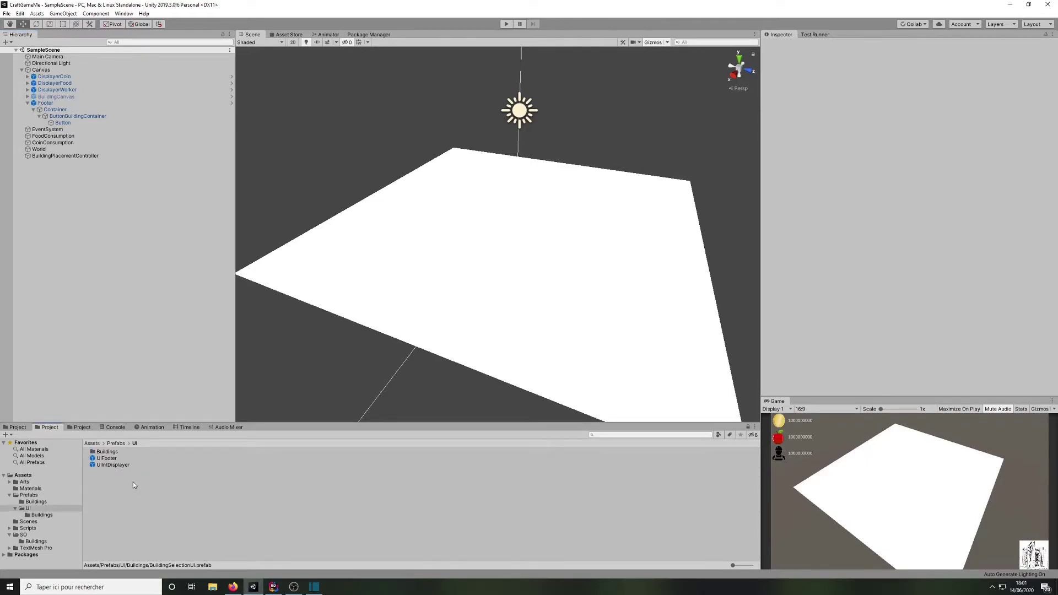
{"action": "double_click", "coordinate": [111, 451]}
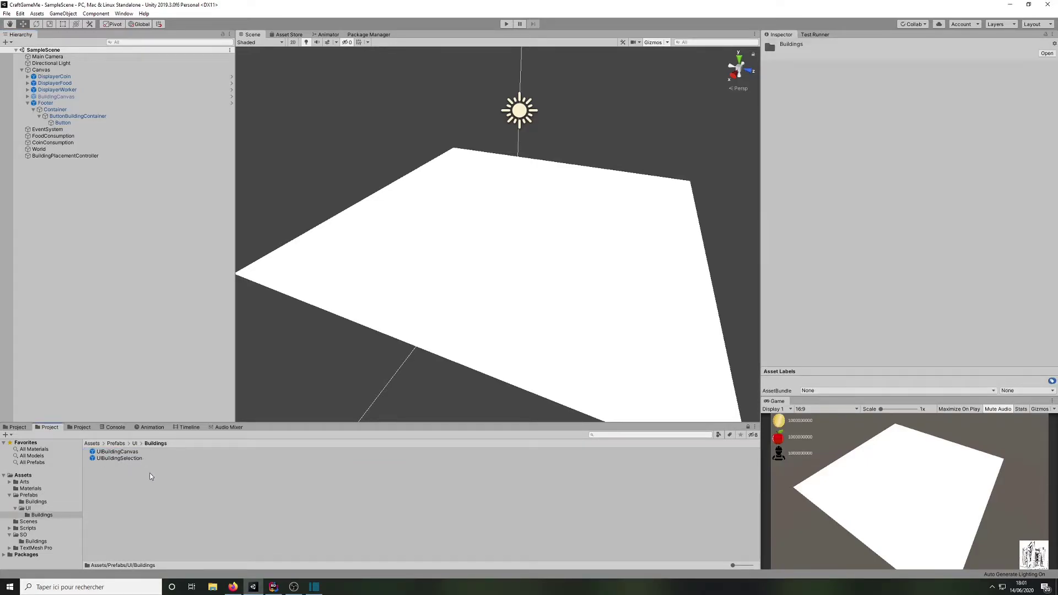
{"action": "left_click", "coordinate": [116, 443]}
{"action": "double_click", "coordinate": [113, 452]}
{"action": "left_click", "coordinate": [189, 503]}
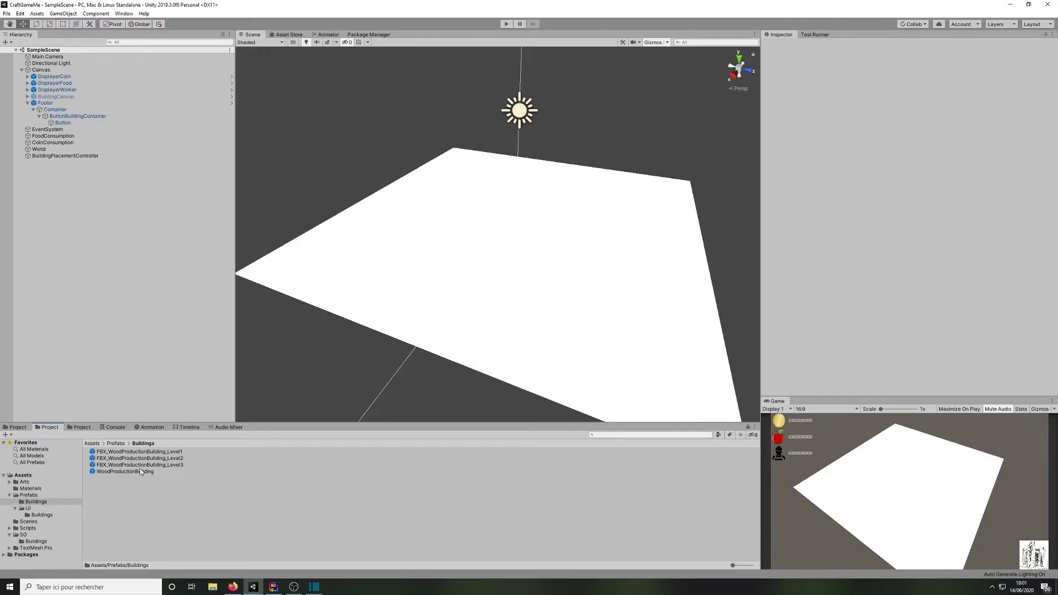
{"action": "left_click", "coordinate": [32, 509]}
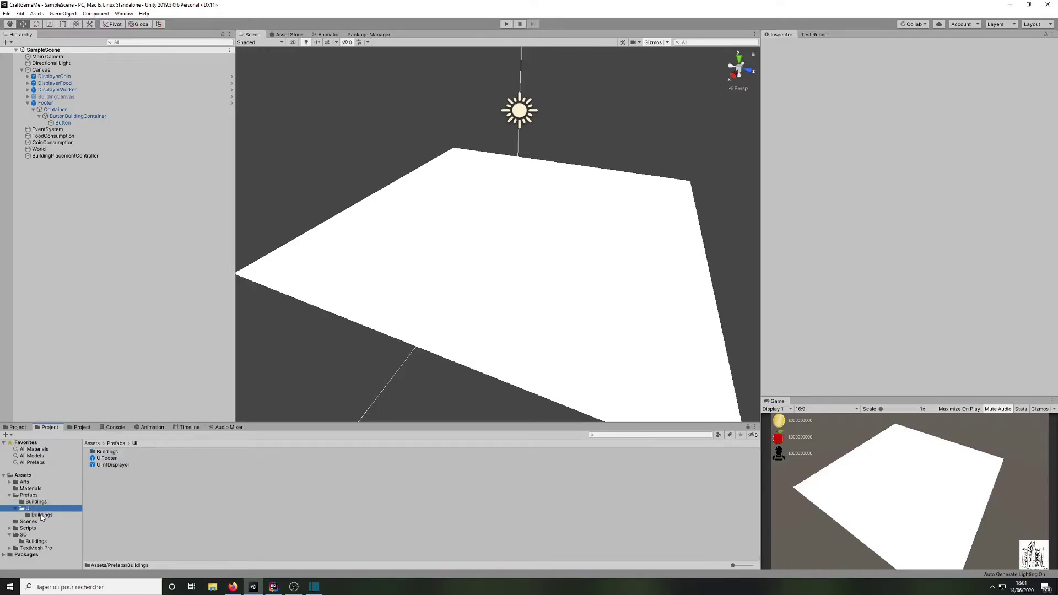
Step: Rename the SampleScene asset in the Scenes folder to Scene and expand the reloaded scene's object list
{"action": "left_click", "coordinate": [35, 523]}
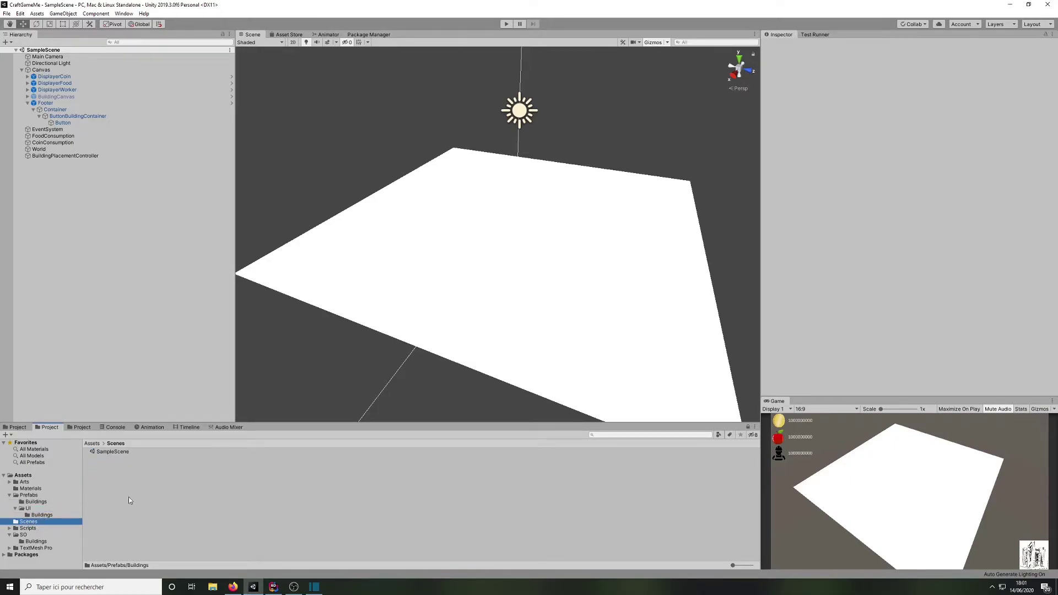
{"action": "left_click", "coordinate": [112, 452]}
{"action": "key", "text": "F2"}
{"action": "type", "text": "Sce"}
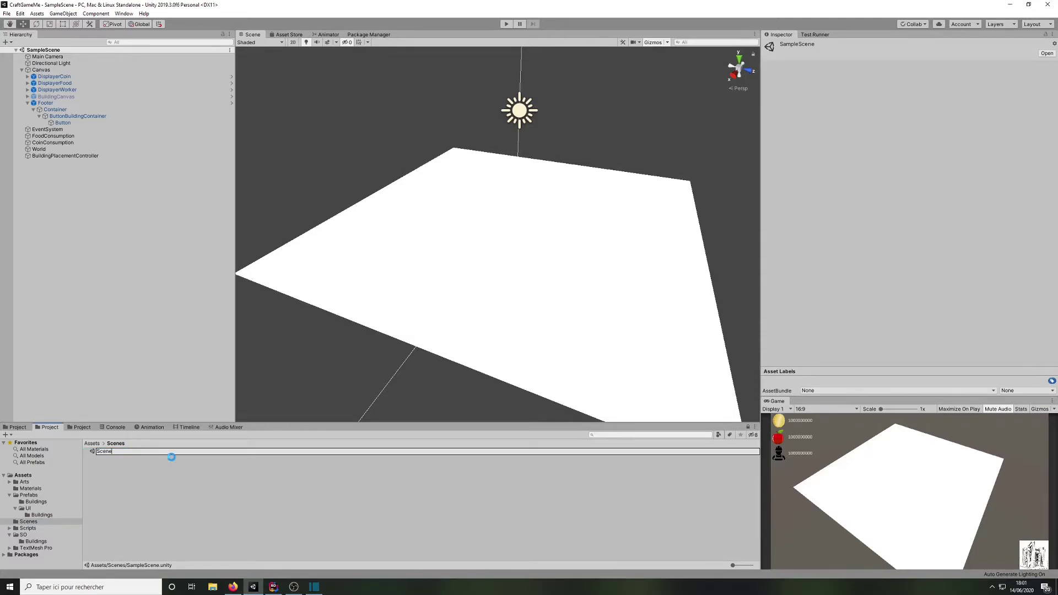
{"action": "left_click", "coordinate": [545, 311]}
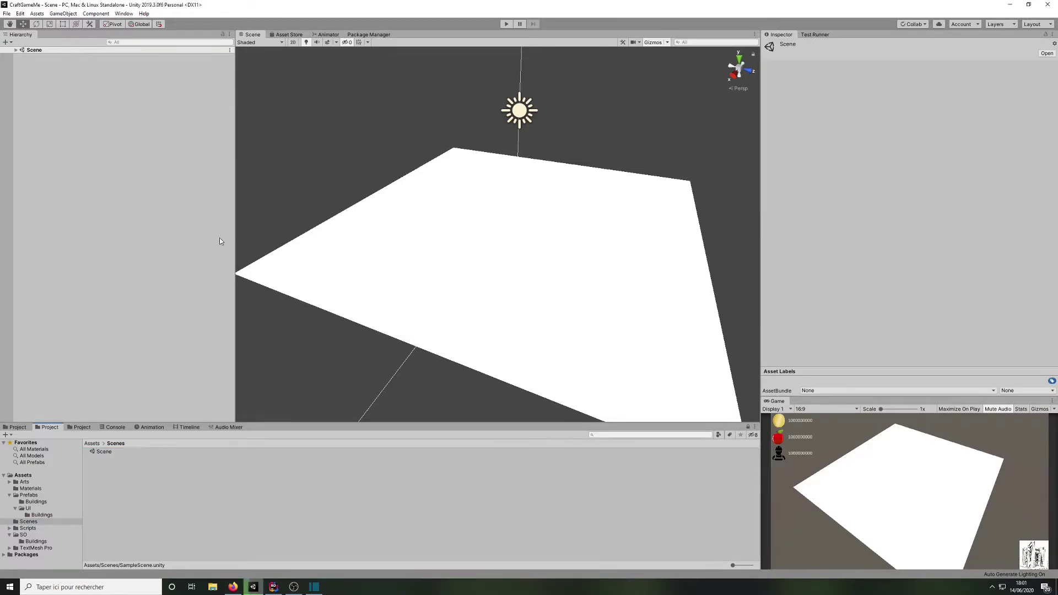
{"action": "left_click", "coordinate": [16, 50]}
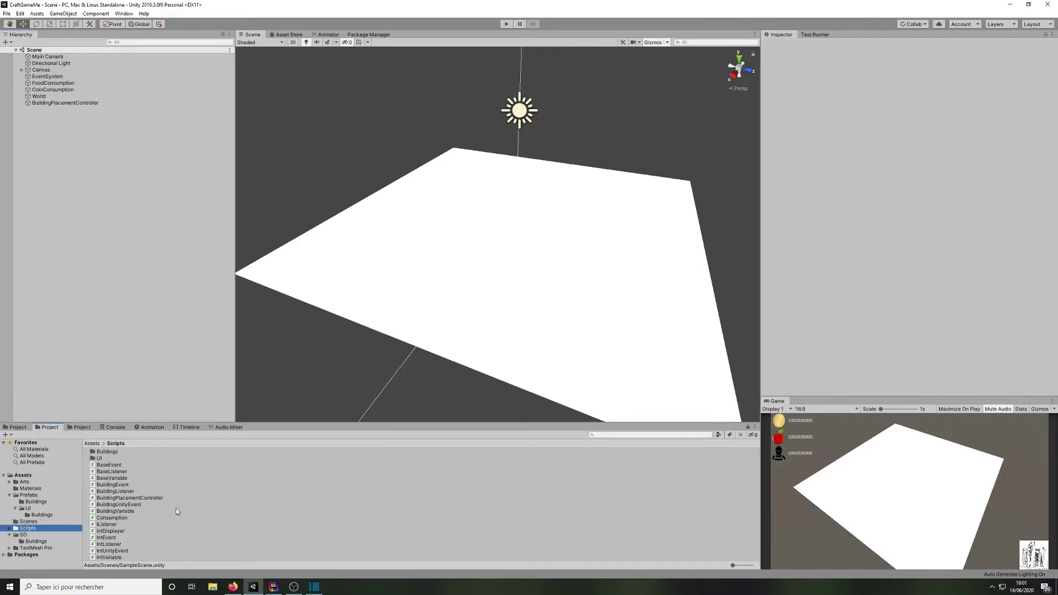
Step: Create a subfolder named Buildings inside the Scripts/UI folder
{"action": "double_click", "coordinate": [117, 452]}
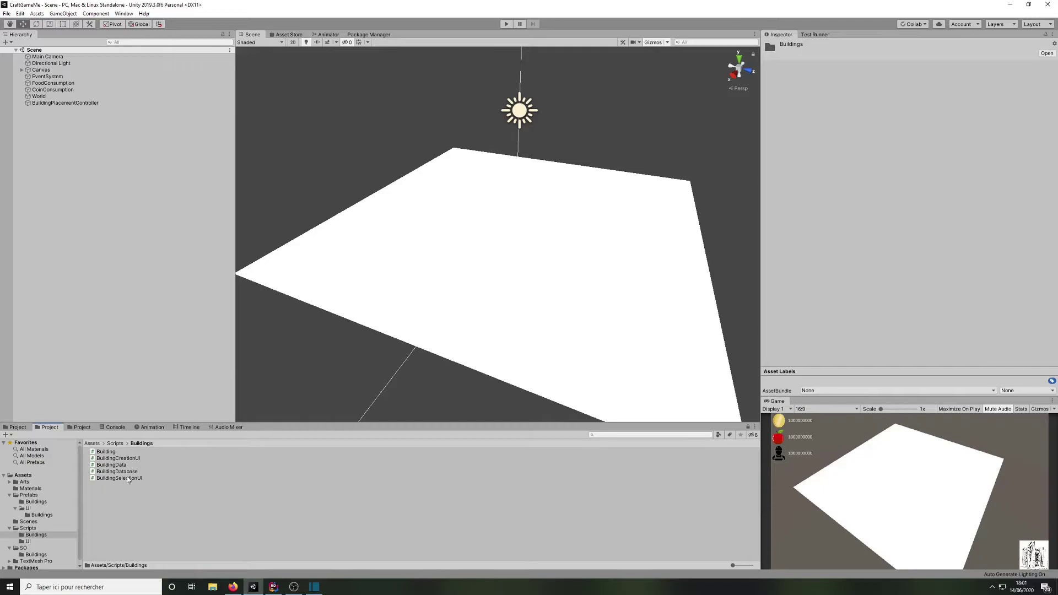
{"action": "left_click", "coordinate": [135, 478]}
{"action": "left_click", "coordinate": [138, 458], "text": "ctrl"}
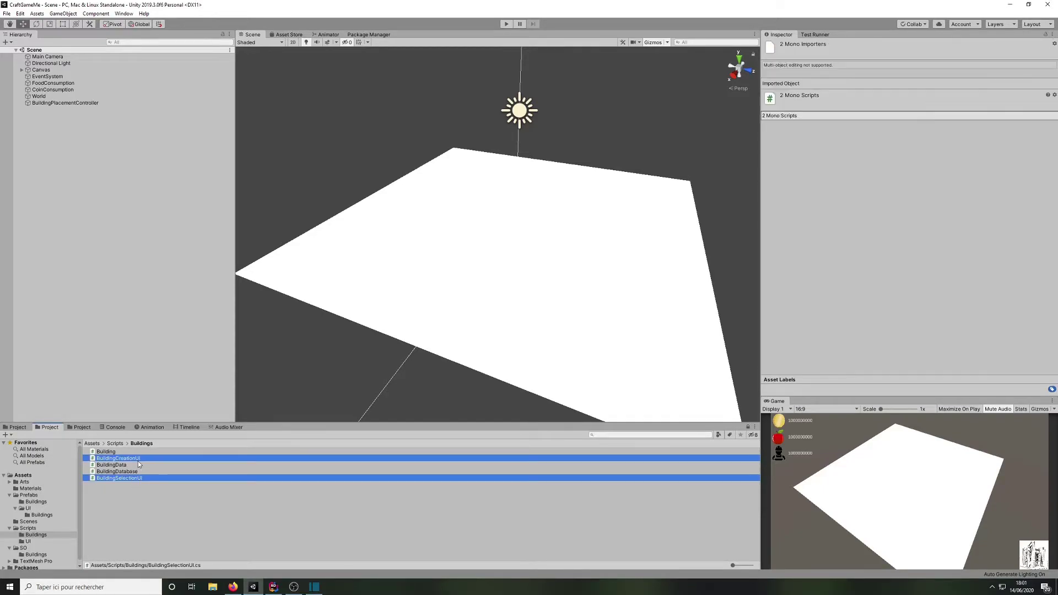
{"action": "left_click", "coordinate": [116, 444]}
{"action": "double_click", "coordinate": [107, 460]}
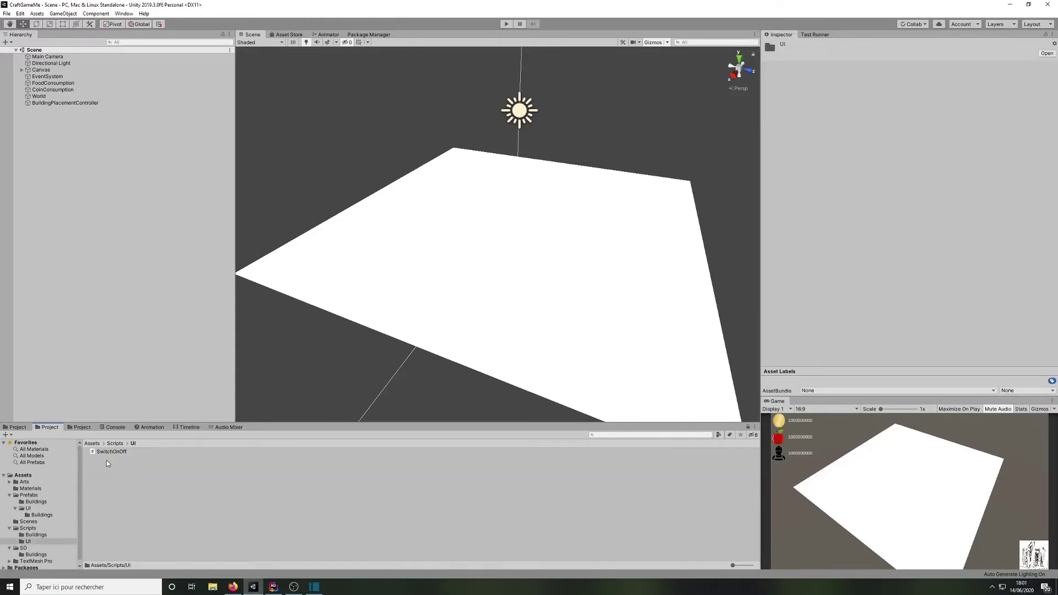
{"action": "right_click", "coordinate": [140, 484]}
{"action": "mouse_move", "coordinate": [176, 277]}
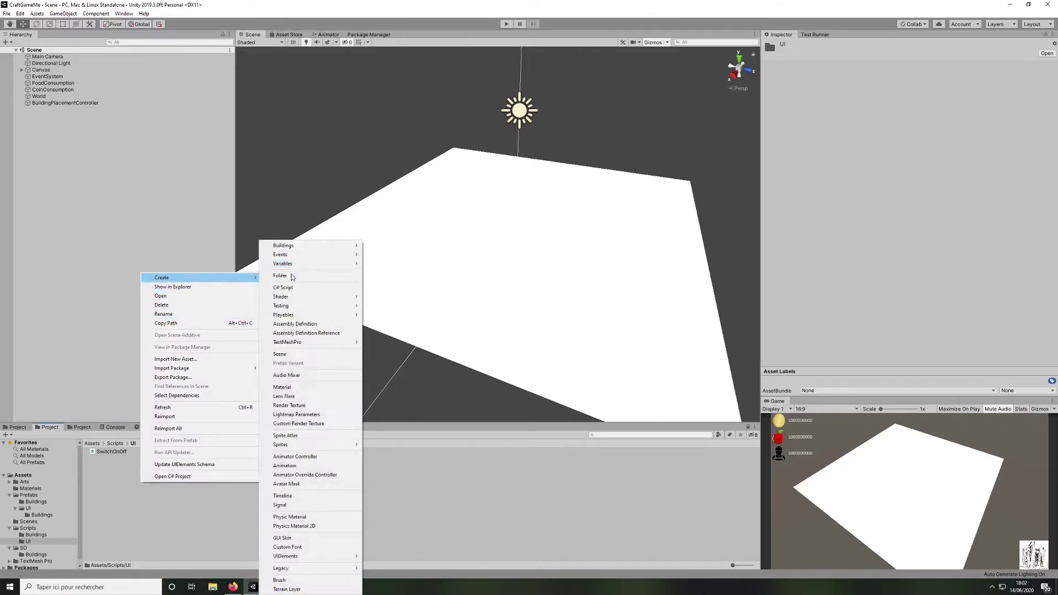
{"action": "left_click", "coordinate": [281, 275]}
{"action": "type", "text": "Buildings"}
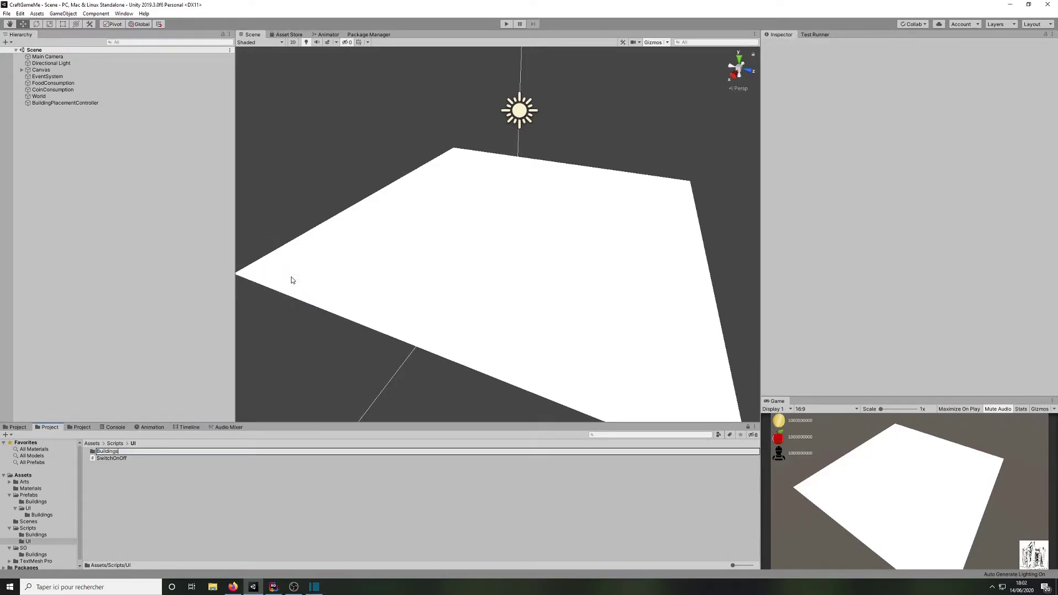
{"action": "key", "text": "Return"}
Step: Move the BuildingCreationUI and BuildingSelectionUI scripts from Scripts/Buildings into Scripts/UI/Buildings
{"action": "left_click", "coordinate": [15, 542]}
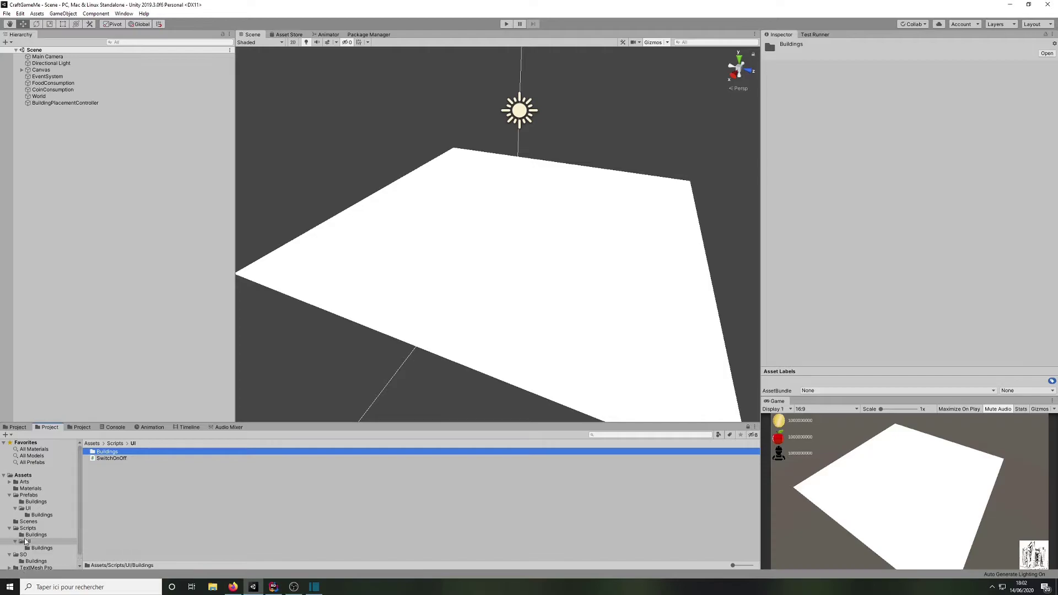
{"action": "left_click", "coordinate": [36, 535]}
{"action": "left_click", "coordinate": [121, 458]}
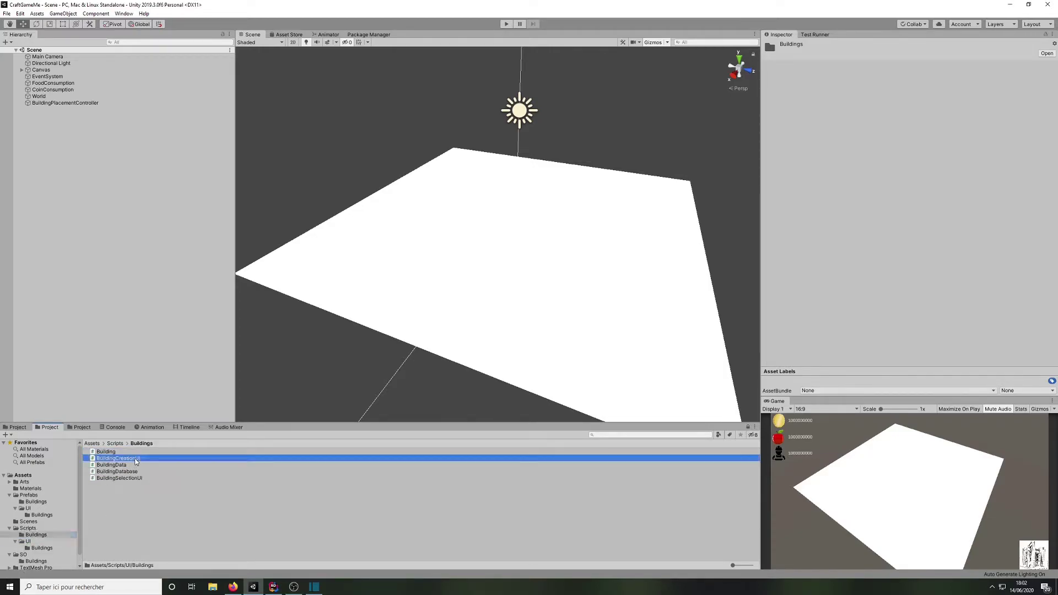
{"action": "left_click", "coordinate": [134, 477], "text": "ctrl"}
{"action": "left_click_drag", "start_coordinate": [138, 464], "coordinate": [43, 548]}
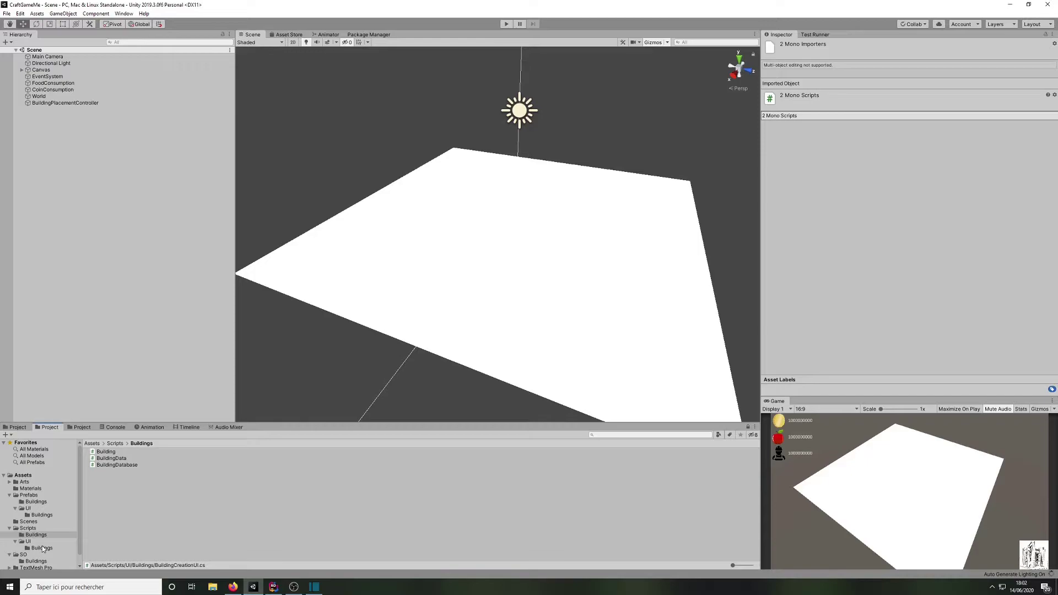
Step: Examine the scripts left in the Scripts/Buildings folder
{"action": "left_click", "coordinate": [42, 548]}
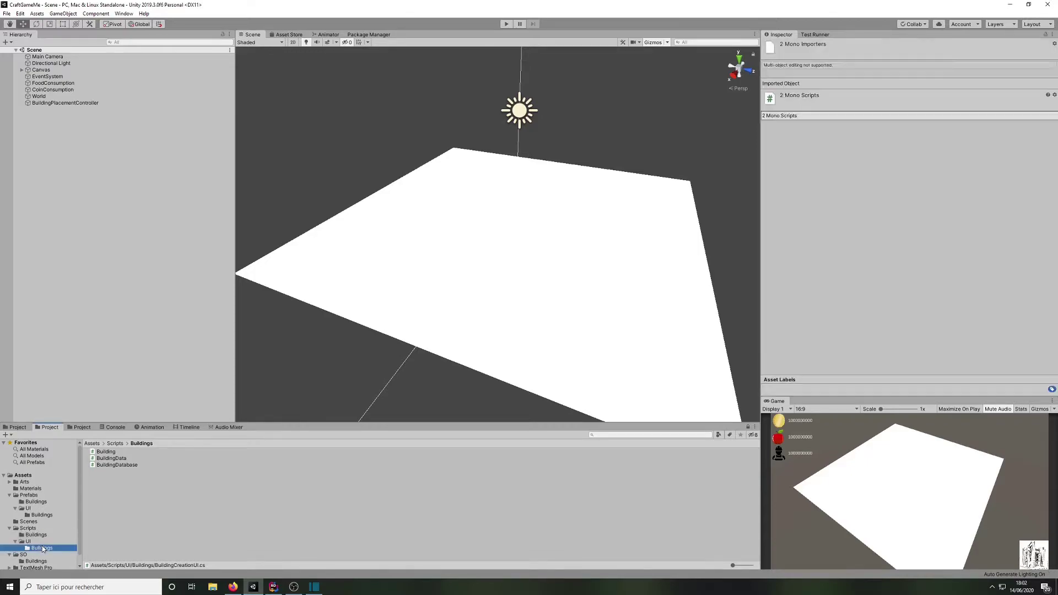
{"action": "left_click", "coordinate": [41, 542]}
{"action": "left_click", "coordinate": [42, 537]}
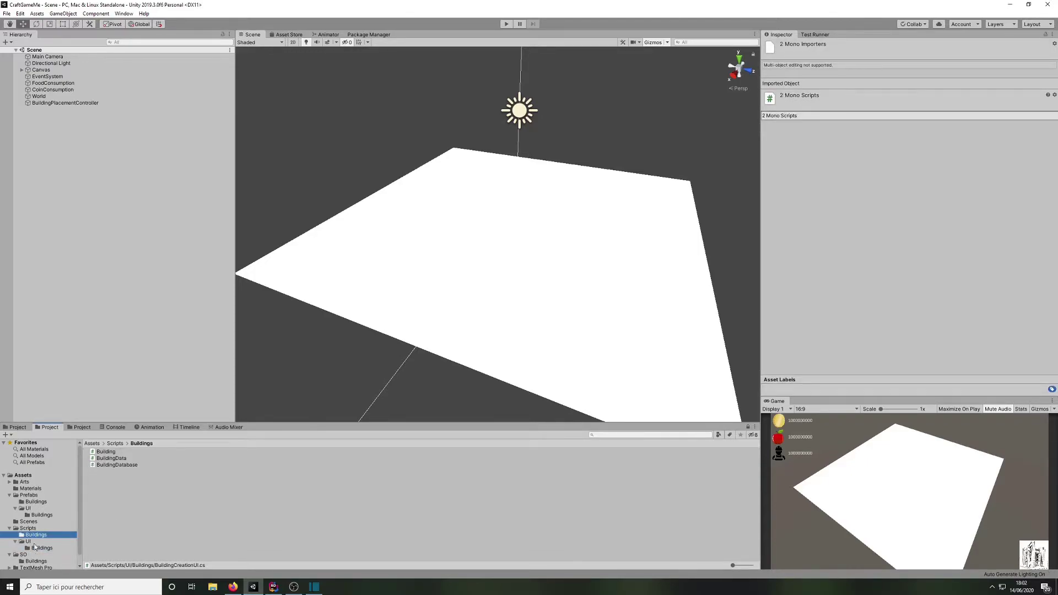
{"action": "left_click", "coordinate": [42, 542]}
{"action": "left_click", "coordinate": [35, 535]}
{"action": "left_click", "coordinate": [118, 452]}
{"action": "left_click", "coordinate": [123, 458]}
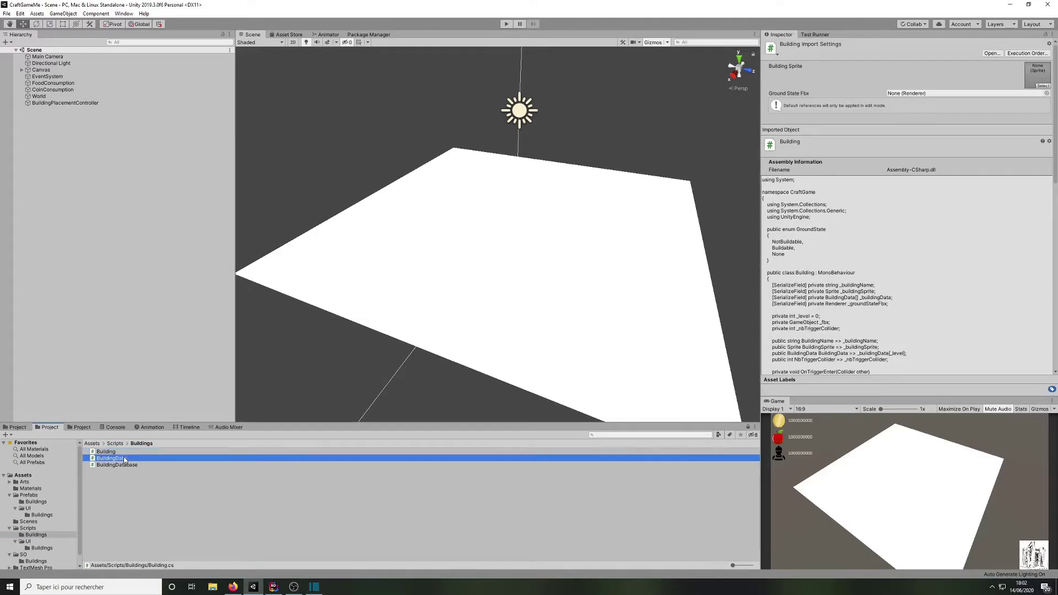
{"action": "left_click", "coordinate": [138, 465]}
{"action": "left_click", "coordinate": [143, 515]}
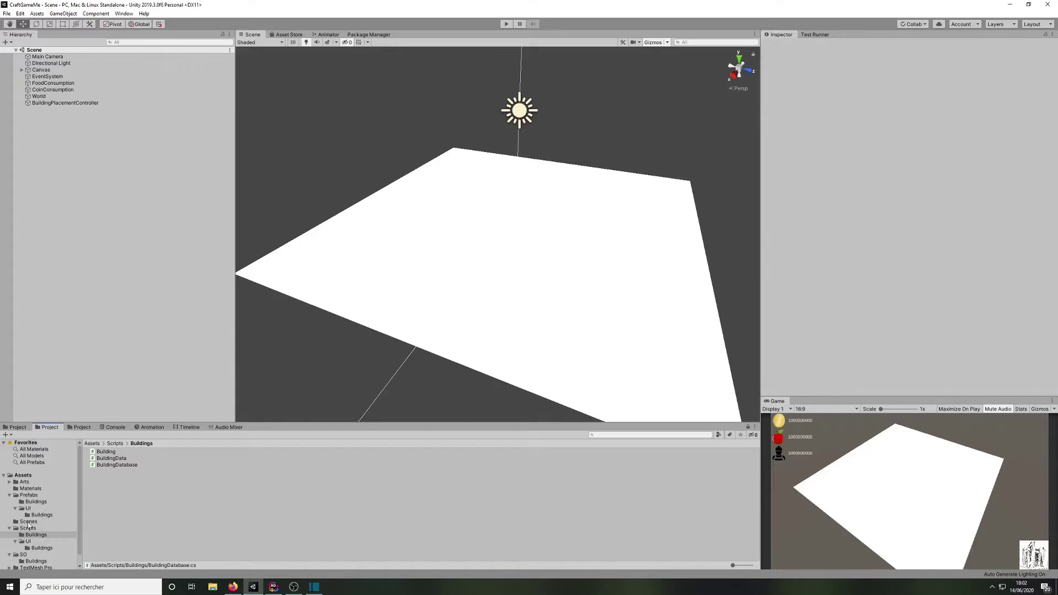
Step: Move the BuildingPlacementController script from the Scripts folder into Scripts/Buildings
{"action": "left_click", "coordinate": [28, 527]}
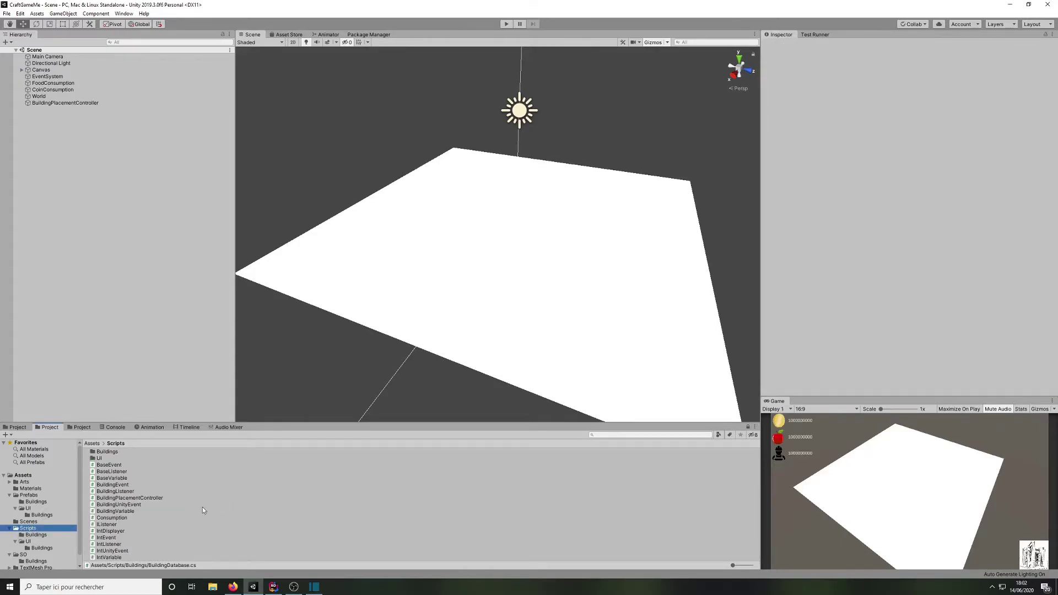
{"action": "left_click", "coordinate": [148, 498]}
{"action": "left_click_drag", "start_coordinate": [150, 499], "coordinate": [116, 452]}
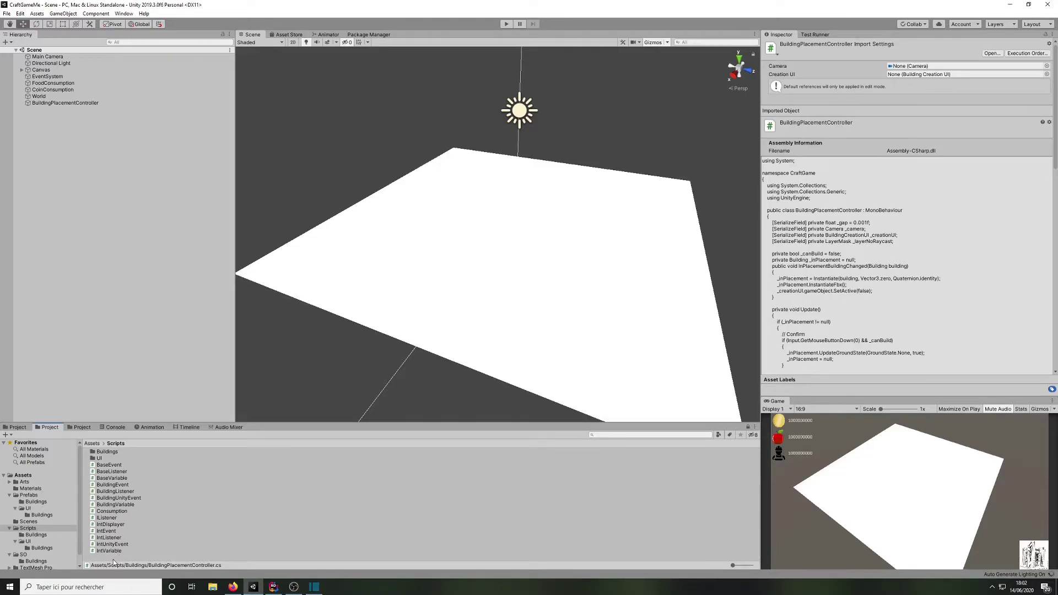
Step: Create a new folder named Architecture inside the Scripts folder
{"action": "left_click", "coordinate": [44, 529]}
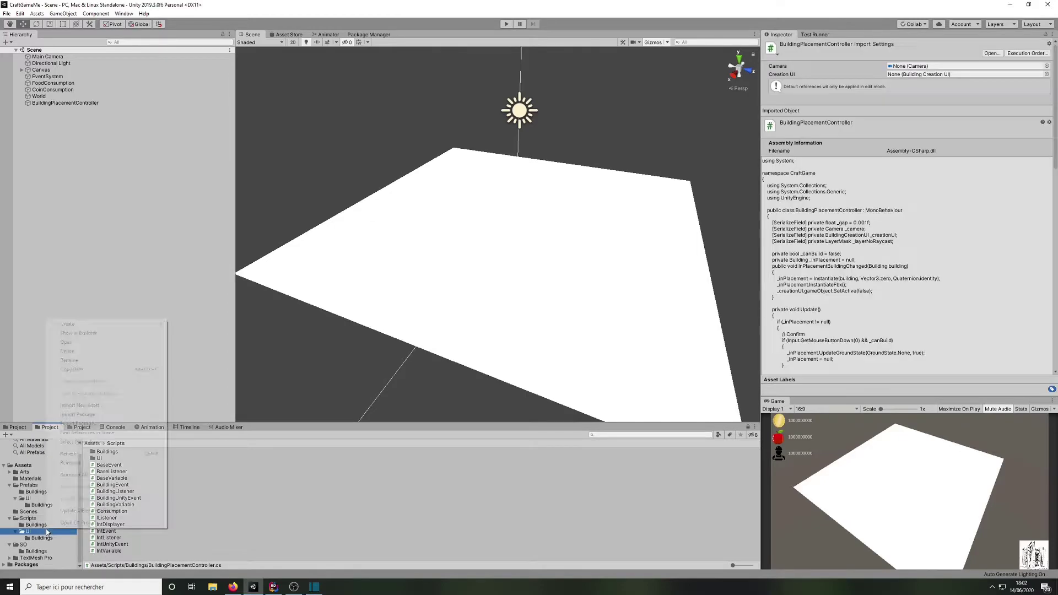
{"action": "right_click", "coordinate": [44, 527]}
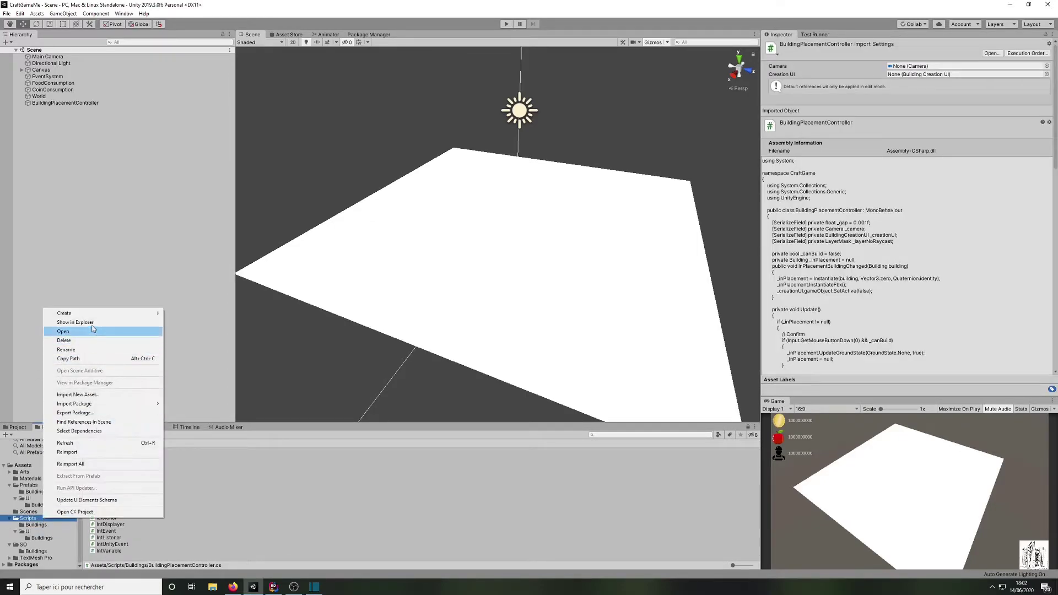
{"action": "mouse_move", "coordinate": [95, 314]}
{"action": "left_click", "coordinate": [203, 276]}
{"action": "type", "text": "Architecture"}
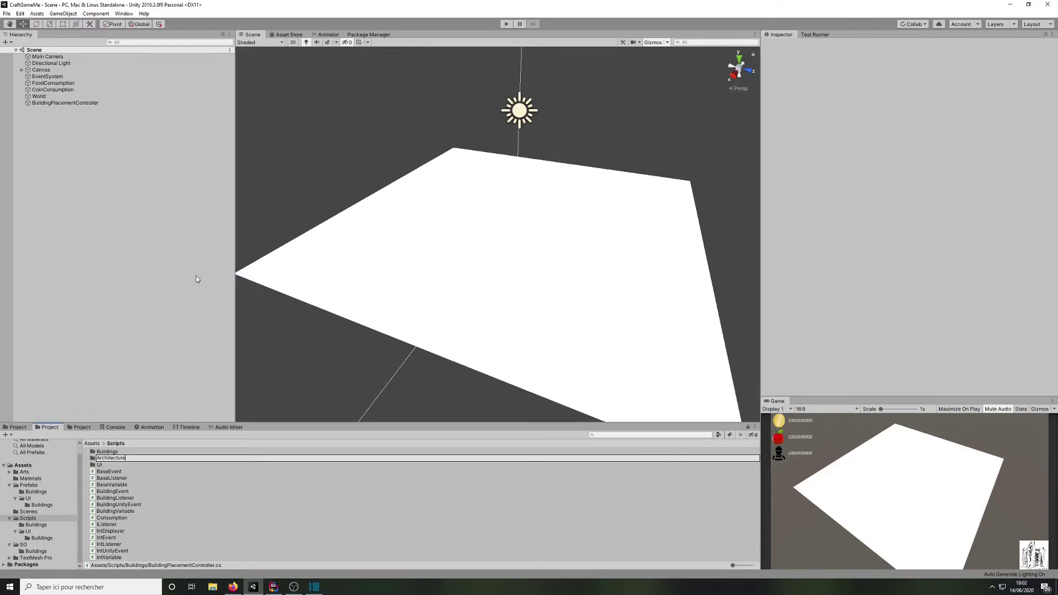
{"action": "key", "text": "Return"}
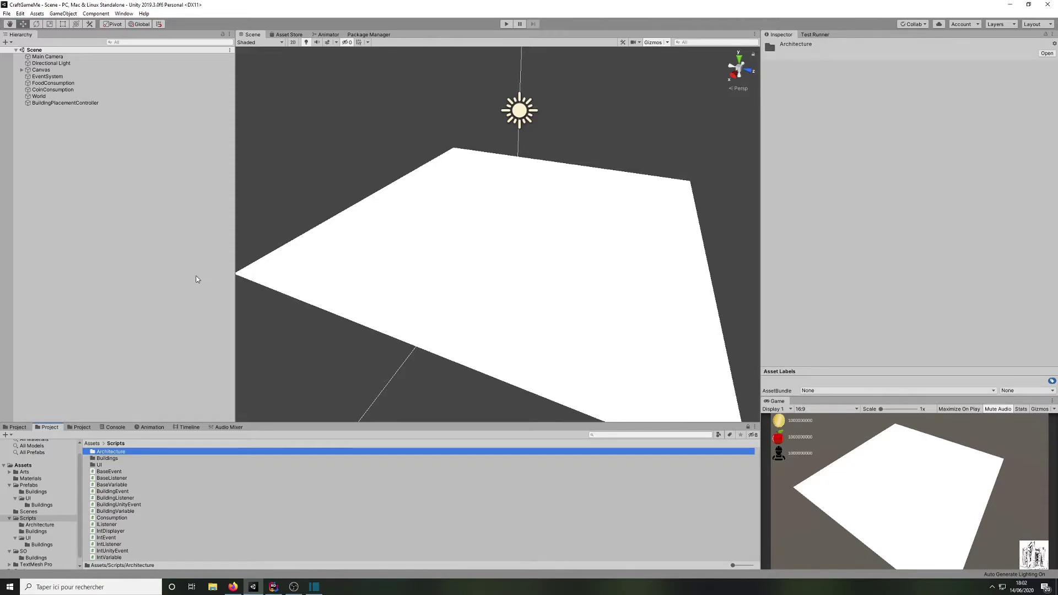
Step: Move every loose script in the Scripts folder except Consumption into the Architecture folder
{"action": "left_click", "coordinate": [118, 472]}
{"action": "left_click", "coordinate": [123, 556], "text": "shift"}
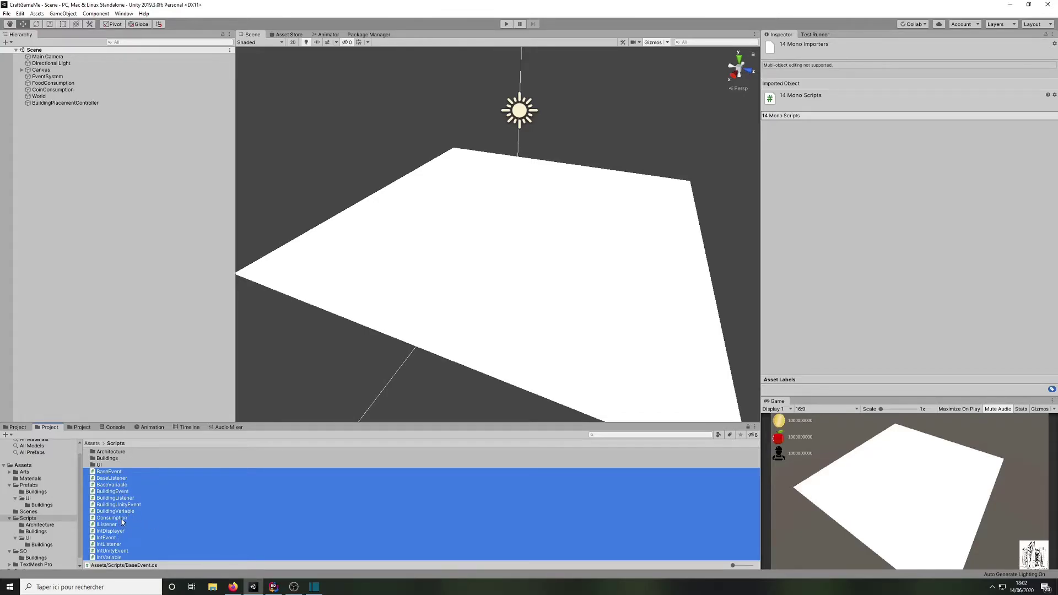
{"action": "left_click", "coordinate": [124, 510]}
{"action": "left_click", "coordinate": [120, 472], "text": "shift"}
{"action": "left_click", "coordinate": [113, 524], "text": "ctrl"}
{"action": "left_click", "coordinate": [114, 531], "text": "ctrl"}
{"action": "left_click", "coordinate": [114, 538], "text": "ctrl"}
{"action": "left_click", "coordinate": [115, 544], "text": "ctrl"}
{"action": "left_click", "coordinate": [117, 551], "text": "ctrl"}
{"action": "left_click", "coordinate": [118, 557], "text": "ctrl"}
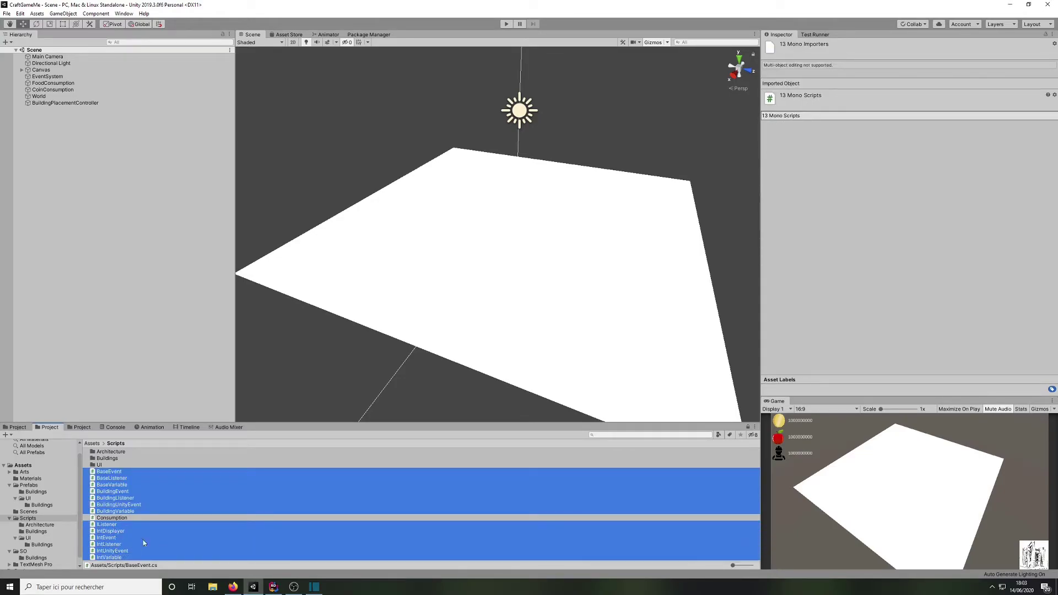
{"action": "left_click_drag", "start_coordinate": [114, 483], "coordinate": [122, 453]}
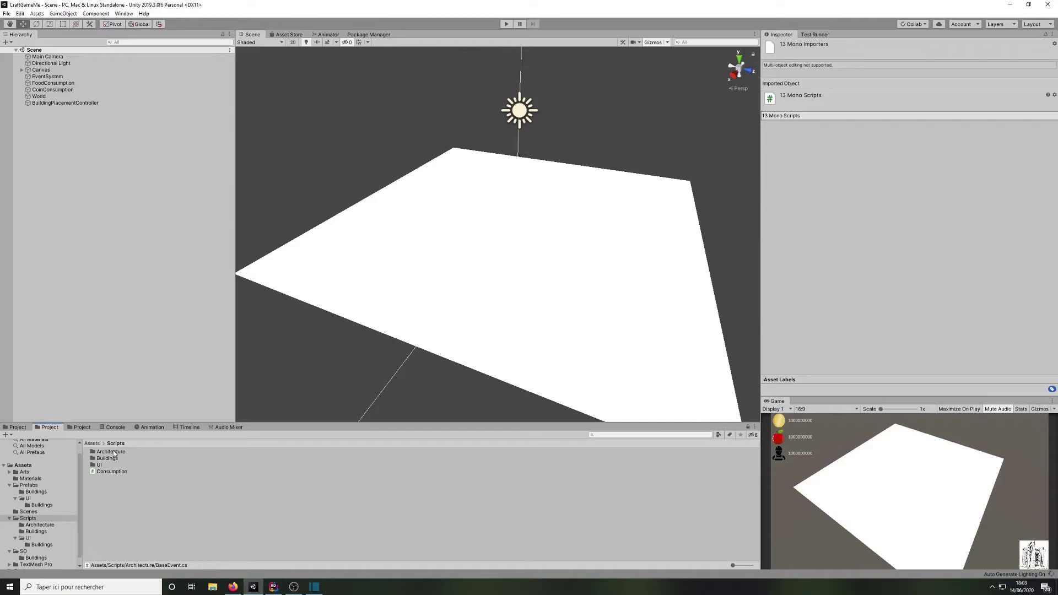
Step: Create a new folder named Base inside Scripts/Architecture
{"action": "double_click", "coordinate": [113, 451]}
{"action": "left_click", "coordinate": [153, 498]}
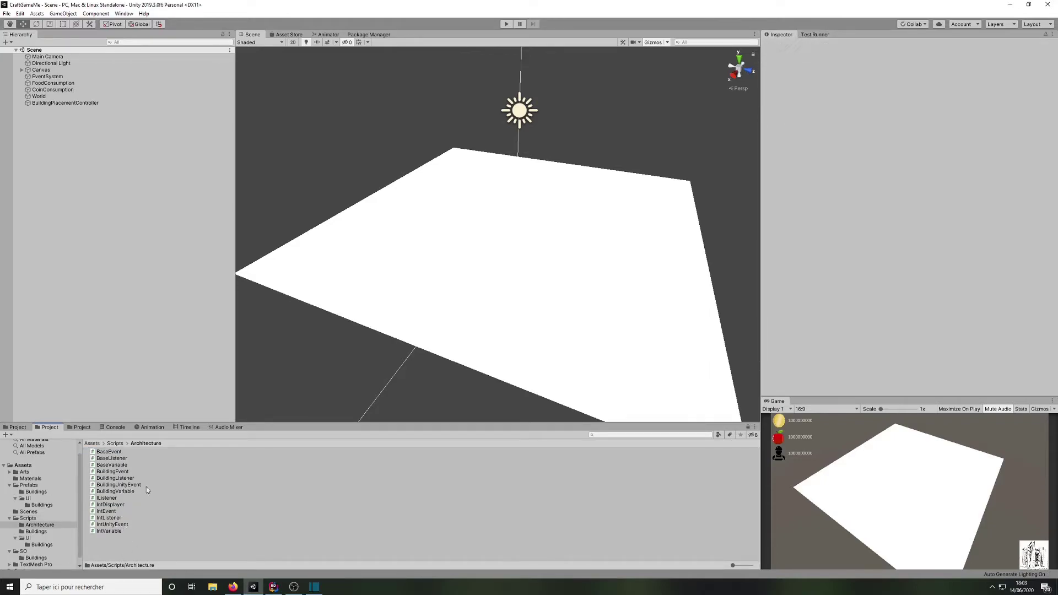
{"action": "left_click", "coordinate": [110, 452]}
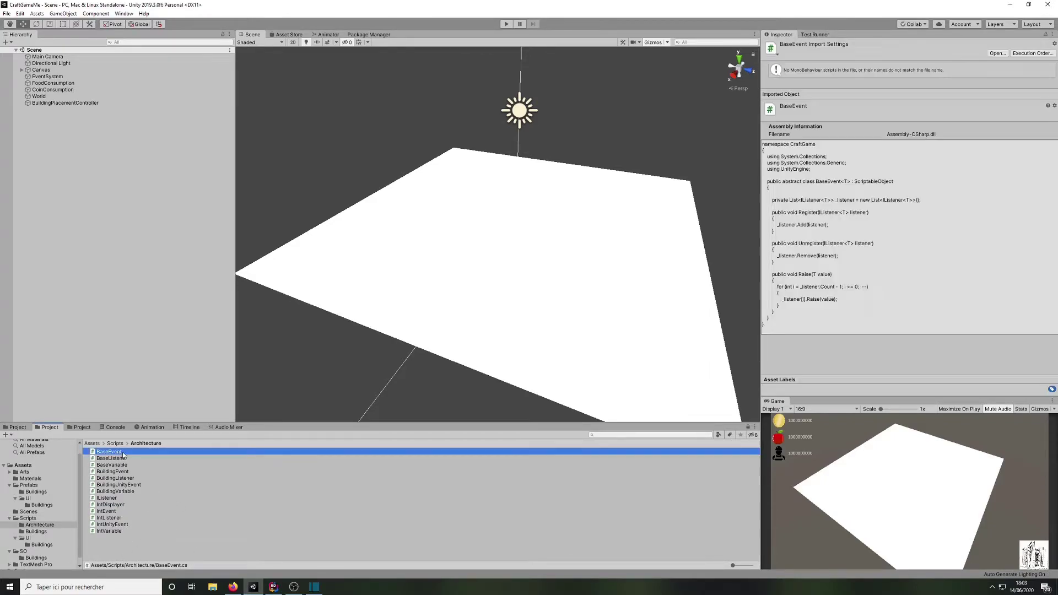
{"action": "left_click", "coordinate": [112, 458], "text": "shift"}
{"action": "left_click", "coordinate": [122, 466], "text": "shift"}
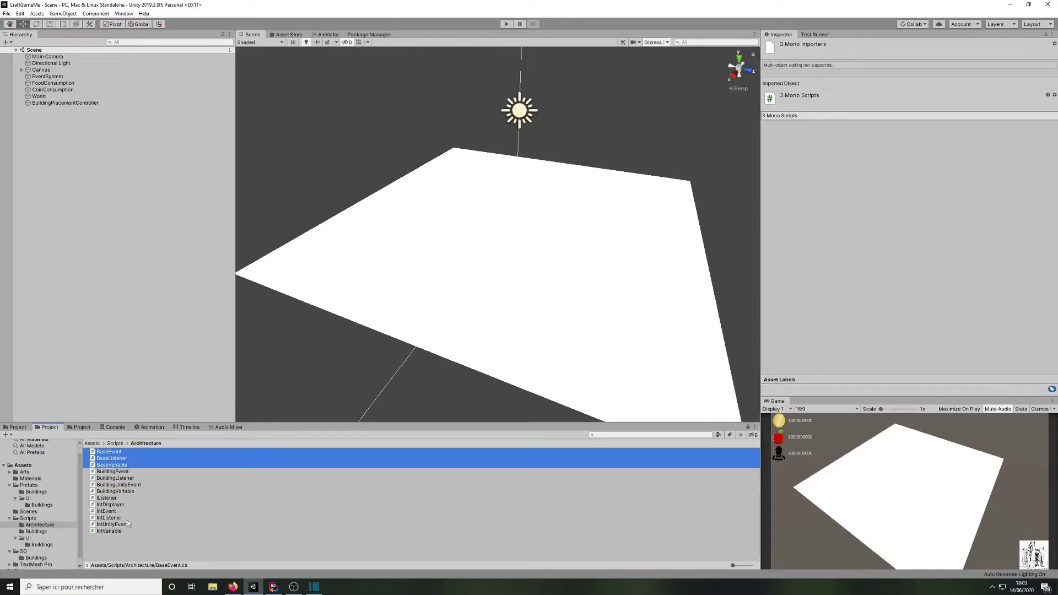
{"action": "right_click", "coordinate": [118, 548]}
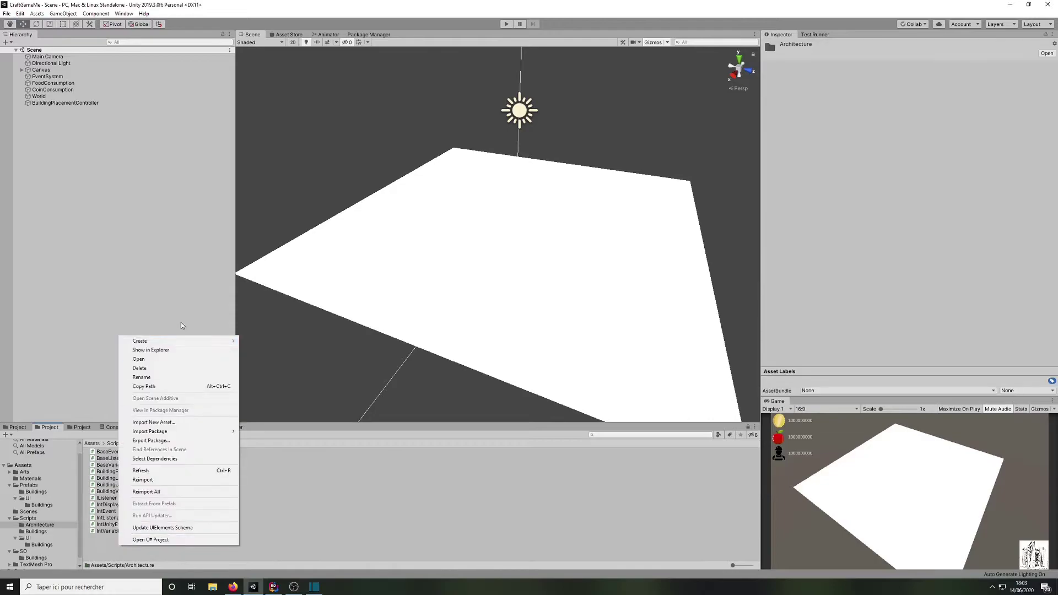
{"action": "mouse_move", "coordinate": [182, 341]}
{"action": "left_click", "coordinate": [295, 276]}
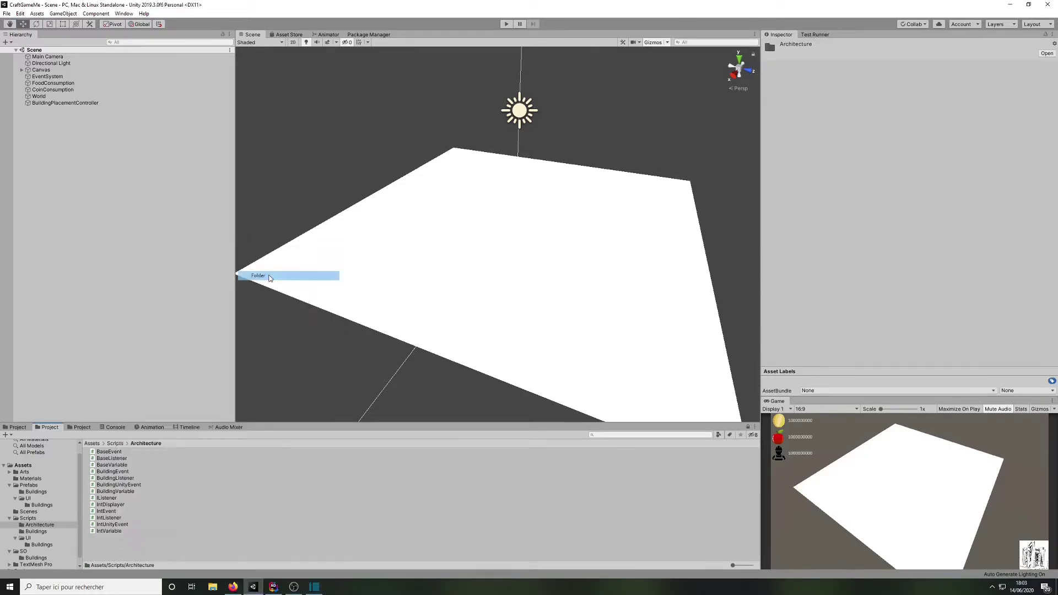
{"action": "type", "text": "Base"}
{"action": "key", "text": "Return"}
Step: Move the BaseEvent, BaseListener and BaseVariable scripts into the Base folder
{"action": "left_click", "coordinate": [127, 459]}
{"action": "left_click", "coordinate": [125, 471], "text": "shift"}
{"action": "left_click_drag", "start_coordinate": [123, 466], "coordinate": [113, 452]}
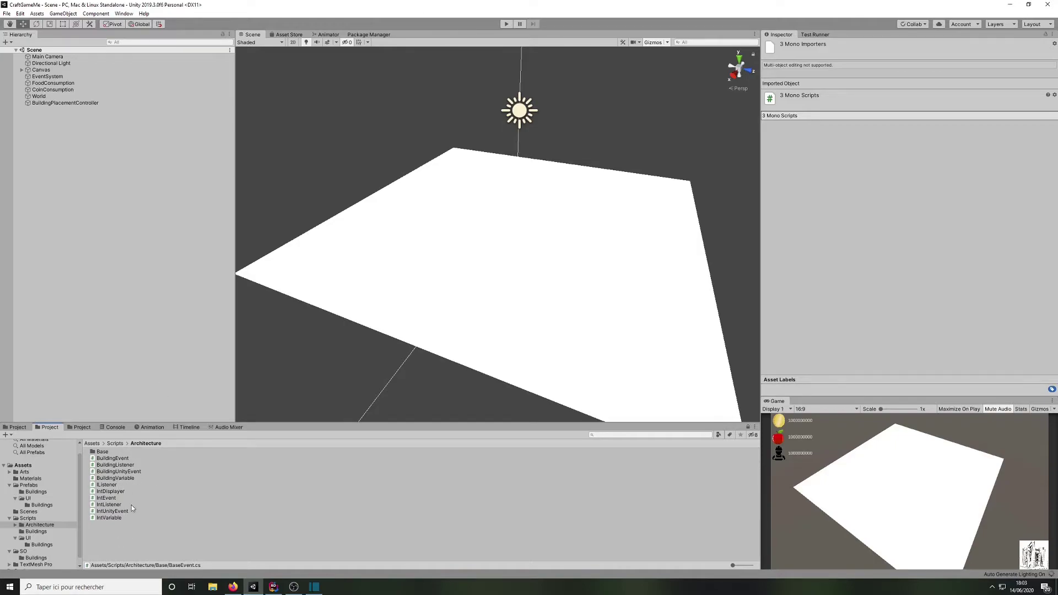
Step: Create a new folder named Variables inside Scripts/Architecture
{"action": "left_click", "coordinate": [109, 535]}
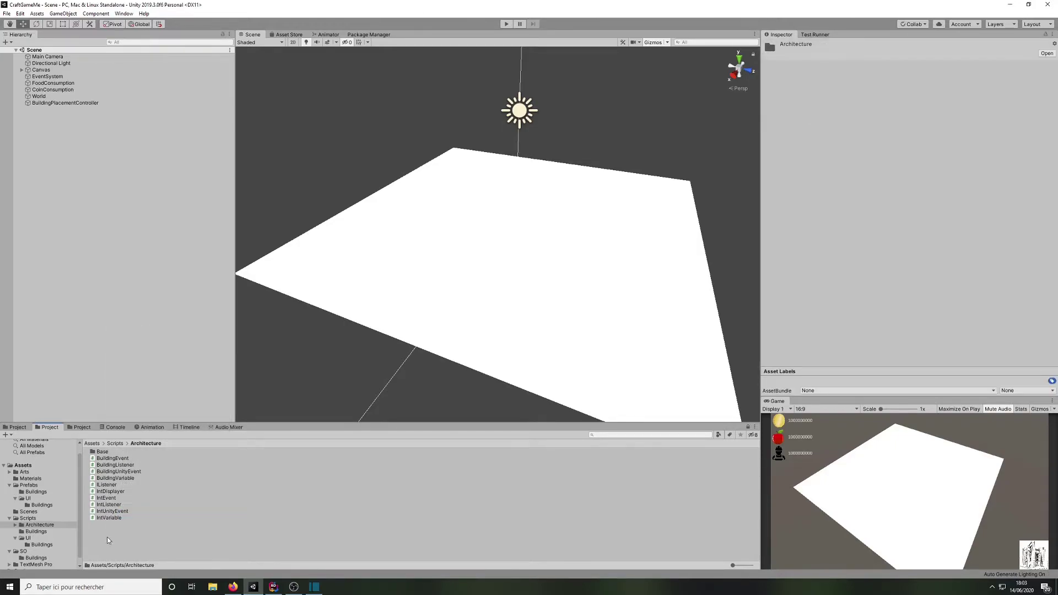
{"action": "right_click", "coordinate": [108, 536]}
{"action": "mouse_move", "coordinate": [153, 331]}
{"action": "left_click", "coordinate": [259, 276]}
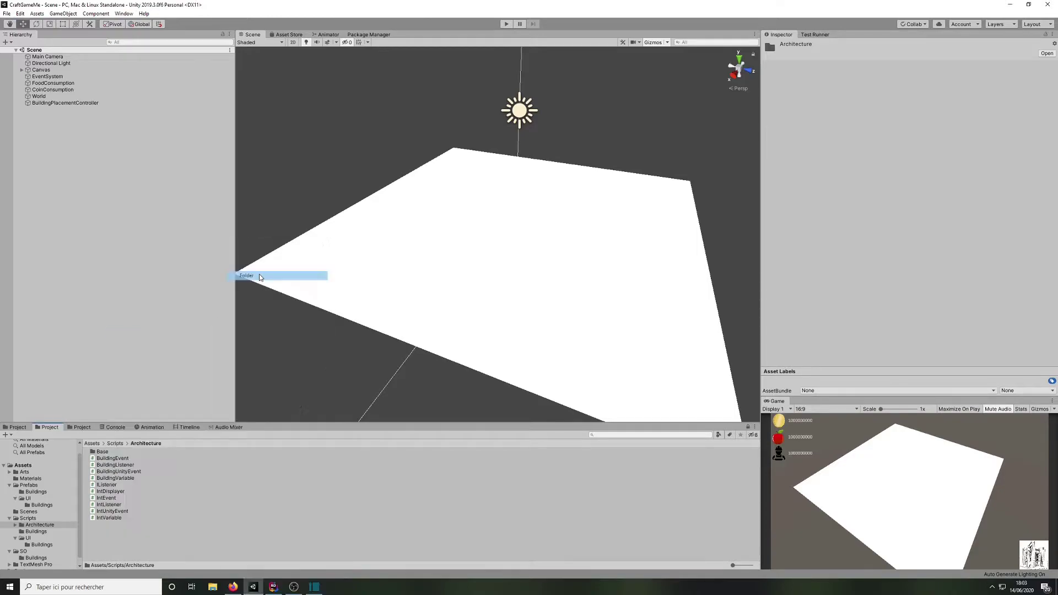
{"action": "type", "text": "Variables"}
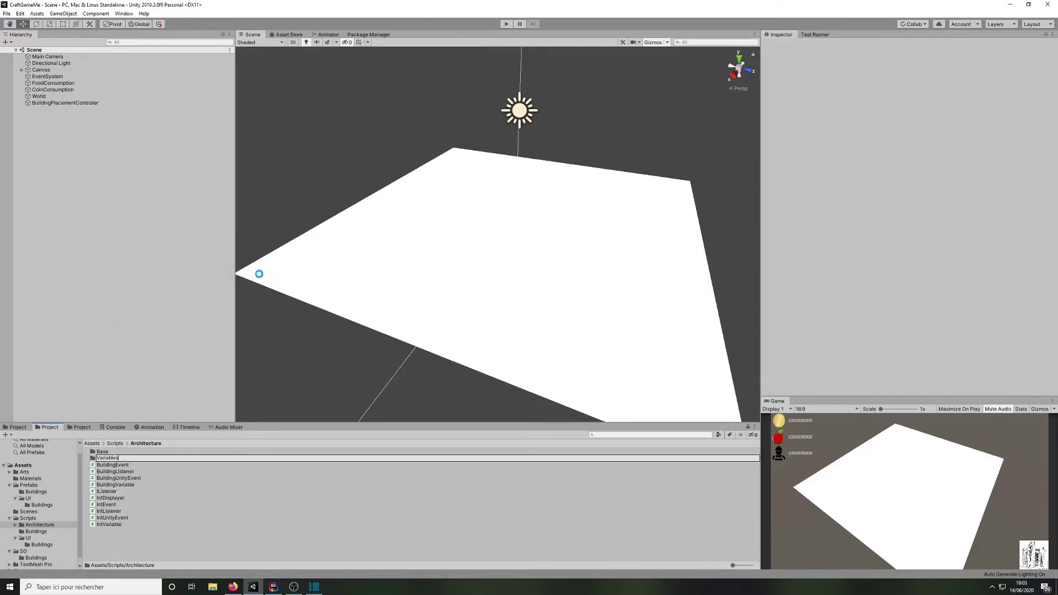
{"action": "key", "text": "Return"}
Step: Create a new folder named Events inside Scripts/Architecture
{"action": "right_click", "coordinate": [123, 539]}
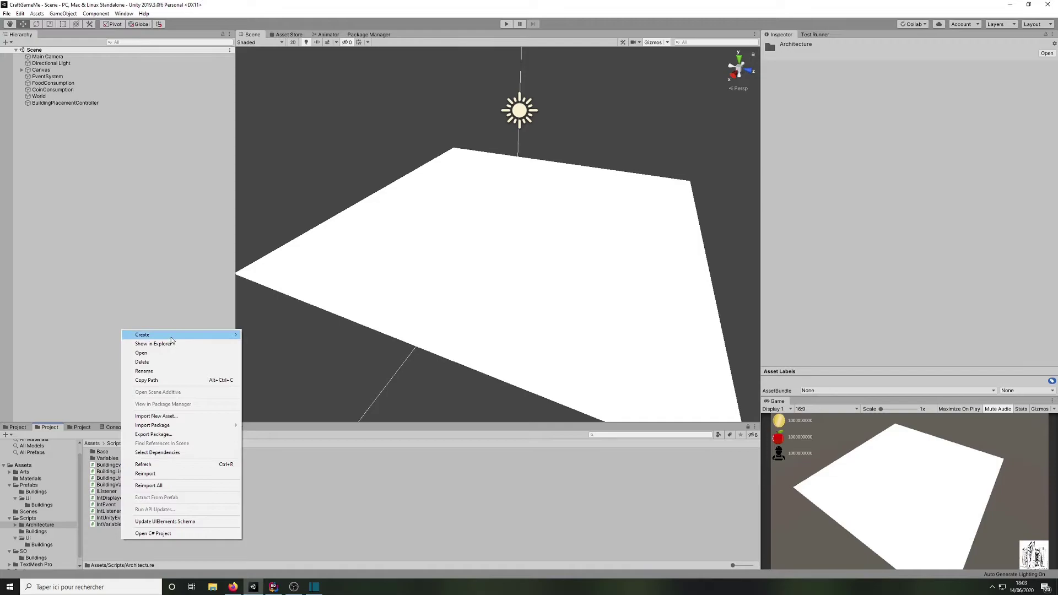
{"action": "mouse_move", "coordinate": [172, 337]}
{"action": "left_click", "coordinate": [271, 276]}
{"action": "type", "text": "Events"}
{"action": "key", "text": "Return"}
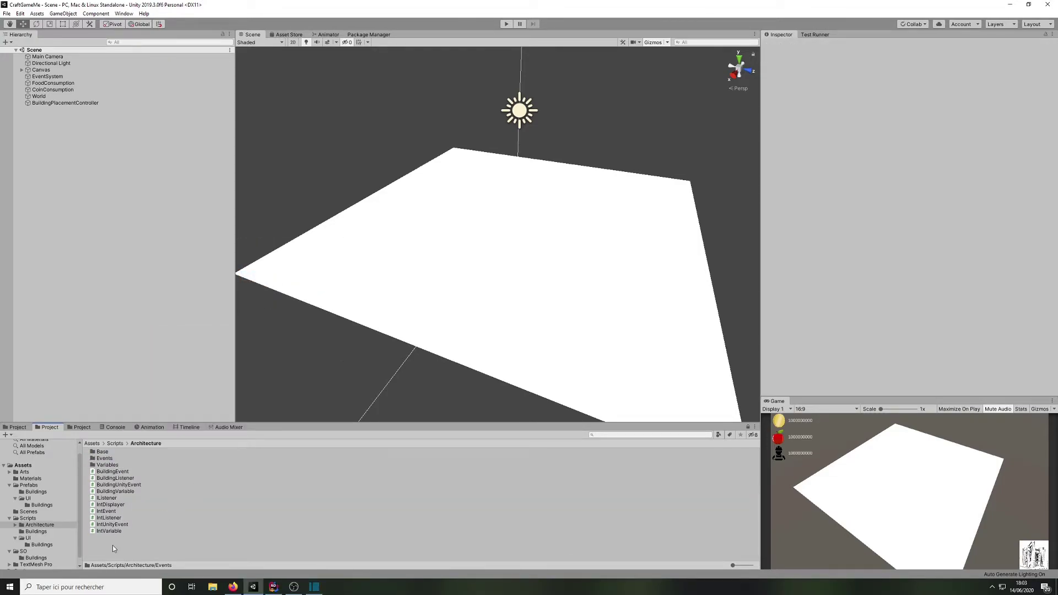
Step: Create a new folder named Listeners inside Scripts/Architecture
{"action": "right_click", "coordinate": [113, 544]}
{"action": "mouse_move", "coordinate": [171, 340]}
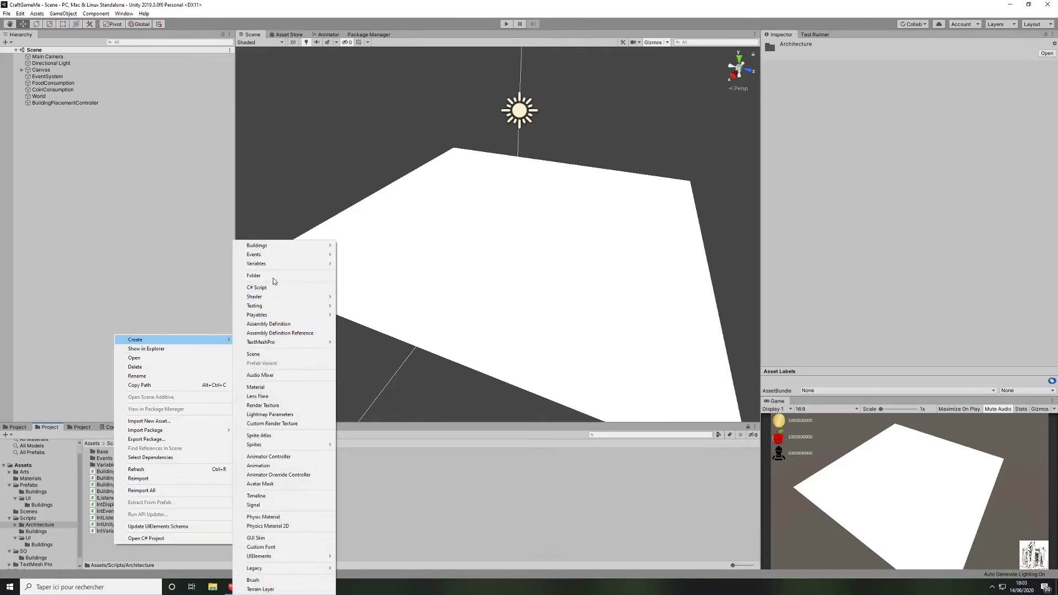
{"action": "left_click", "coordinate": [266, 275]}
{"action": "type", "text": "Listeners"}
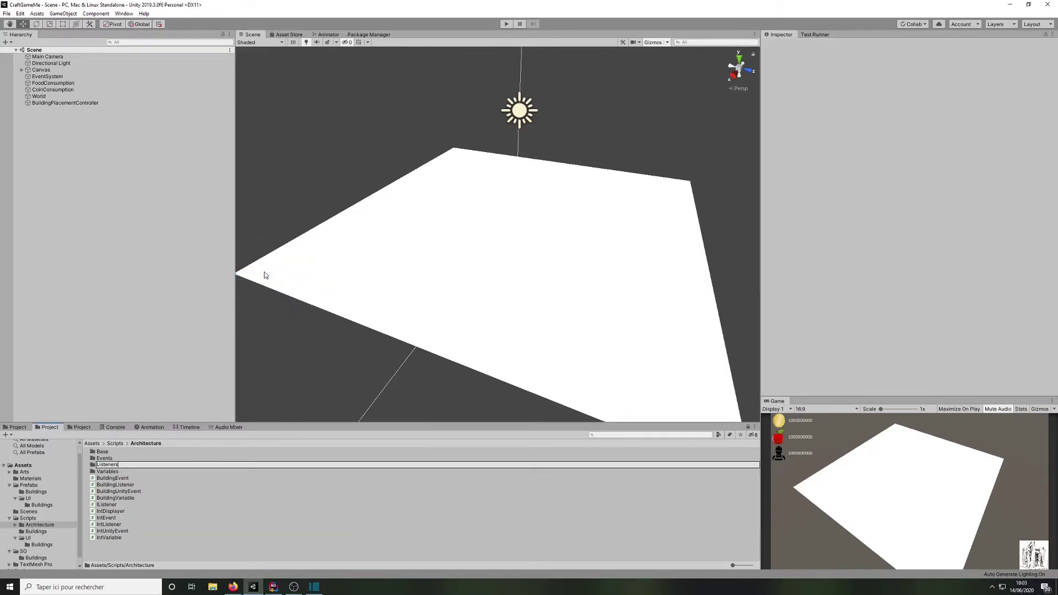
{"action": "key", "text": "Return"}
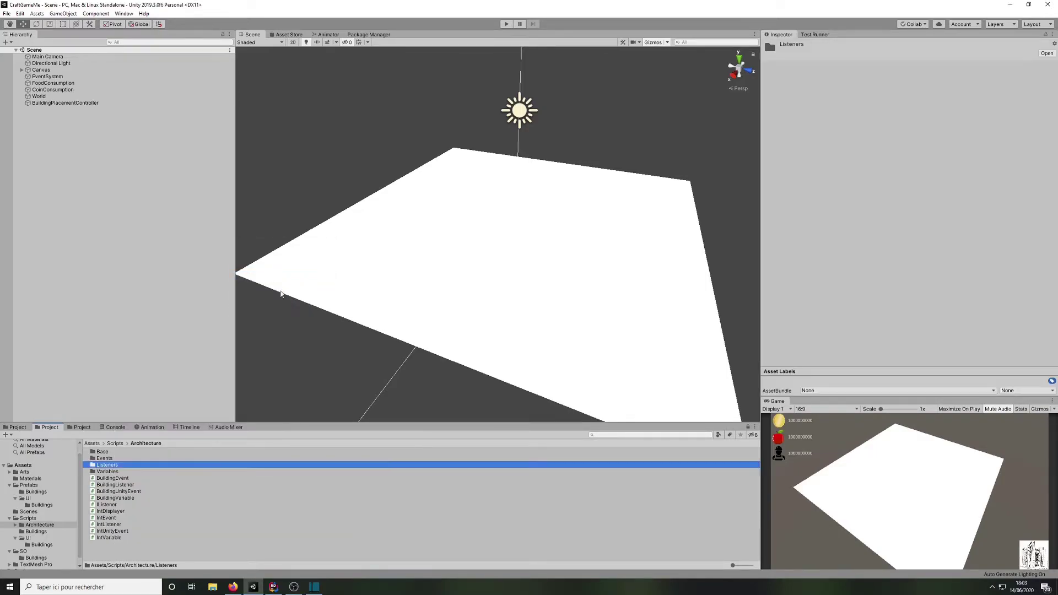
Step: Move the BuildingVariable and IntVariable scripts into the Variables folder
{"action": "left_click", "coordinate": [128, 499]}
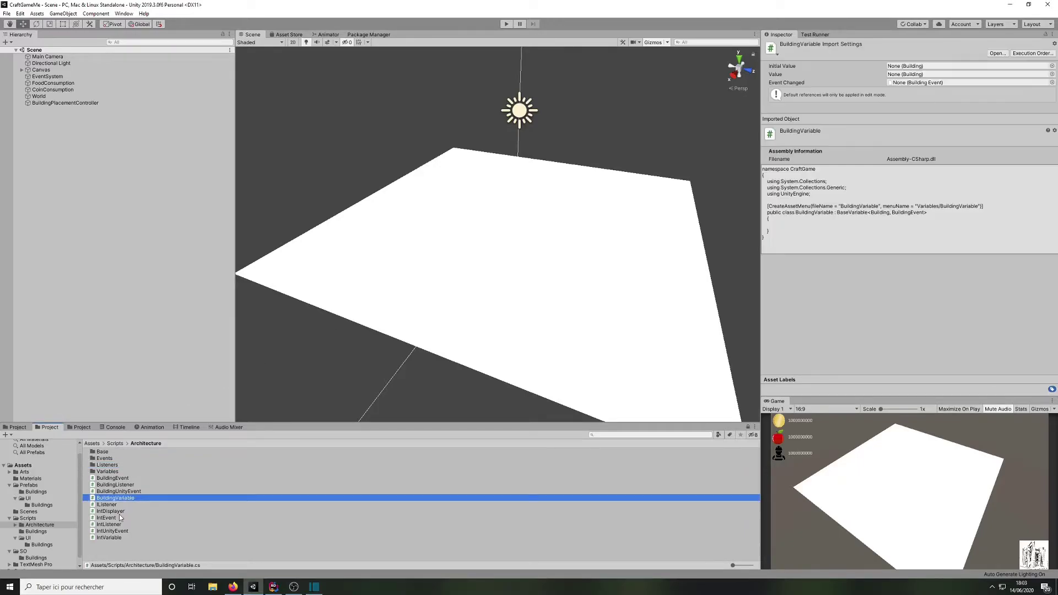
{"action": "left_click", "coordinate": [114, 537], "text": "ctrl"}
{"action": "left_click_drag", "start_coordinate": [115, 538], "coordinate": [114, 472]}
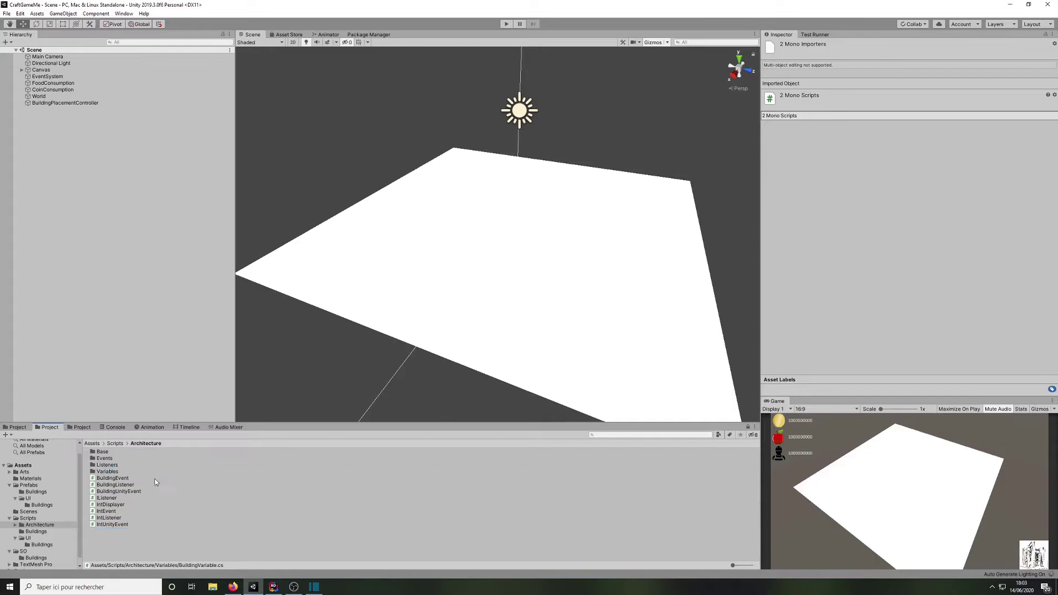
Step: Move the BuildingEvent and IntEvent scripts into the Events folder
{"action": "left_click", "coordinate": [121, 478]}
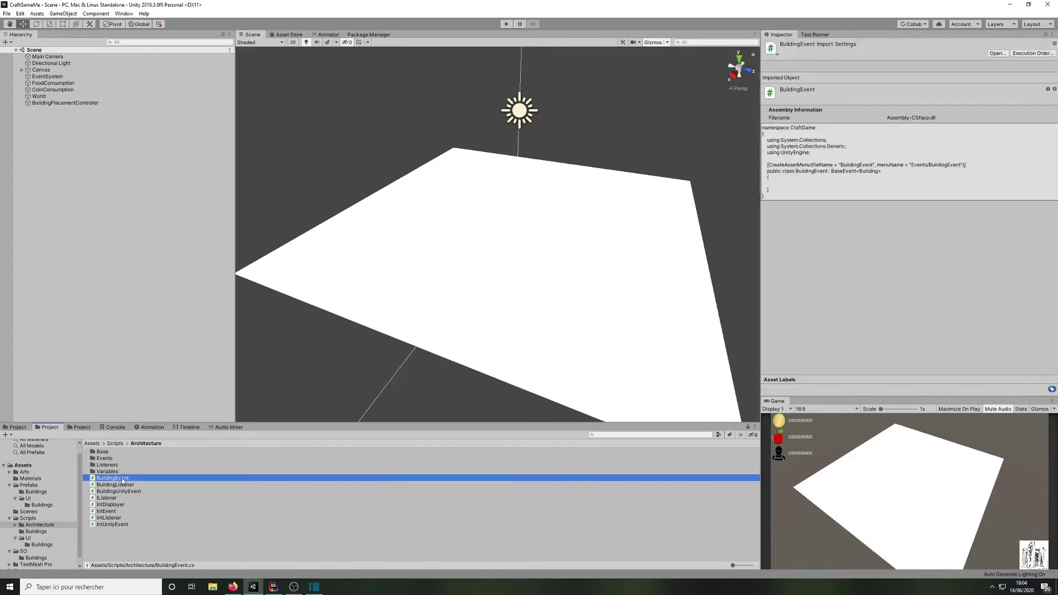
{"action": "left_click", "coordinate": [112, 512], "text": "ctrl"}
{"action": "left_click_drag", "start_coordinate": [117, 483], "coordinate": [117, 458]}
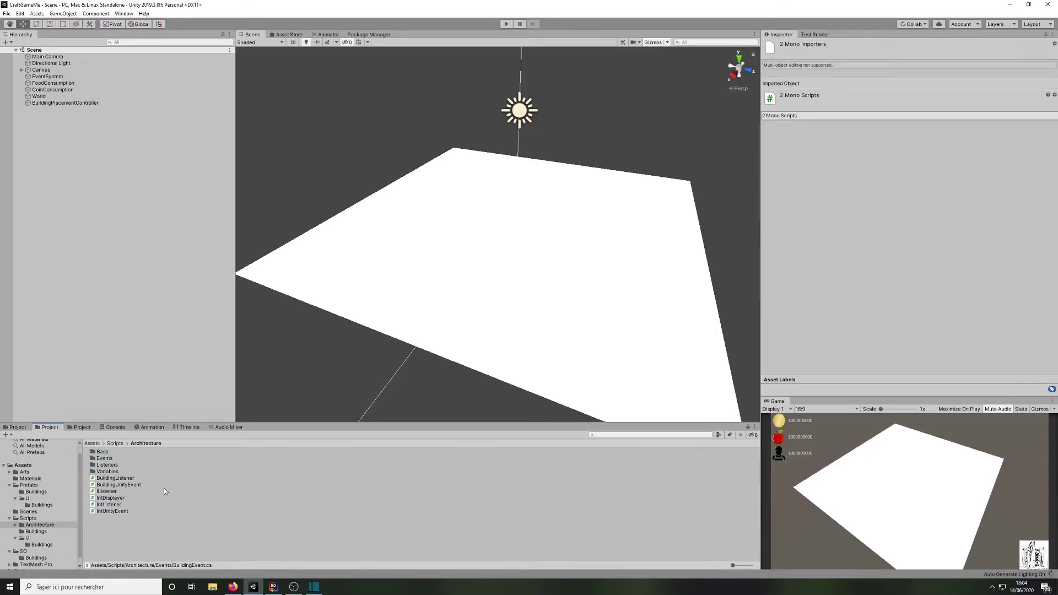
Step: Move the BuildingListener and IntListener scripts into the Listeners folder
{"action": "left_click", "coordinate": [125, 478]}
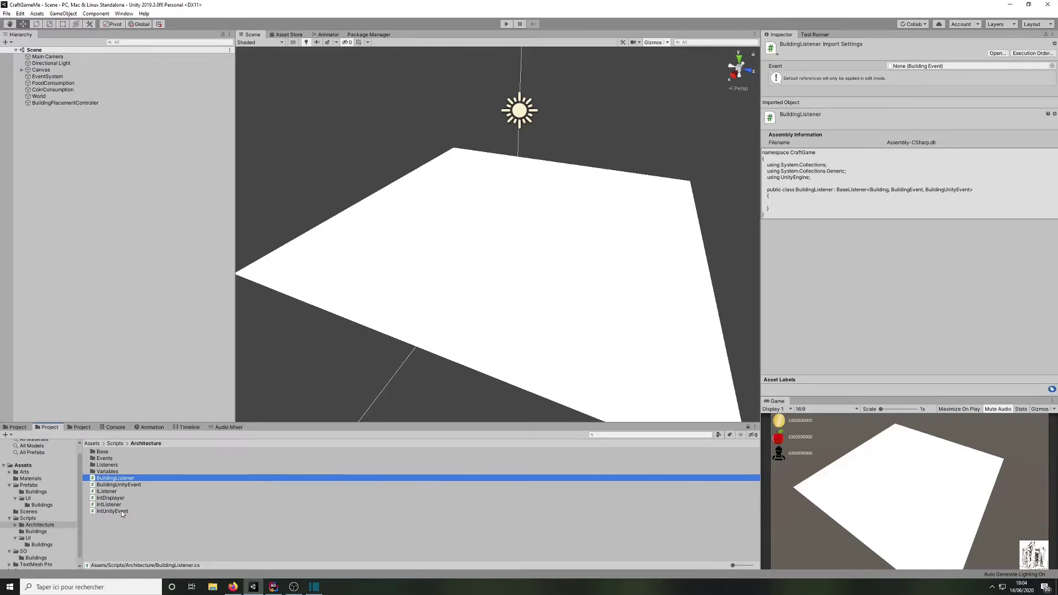
{"action": "left_click", "coordinate": [116, 504], "text": "ctrl"}
{"action": "left_click_drag", "start_coordinate": [116, 504], "coordinate": [124, 465]}
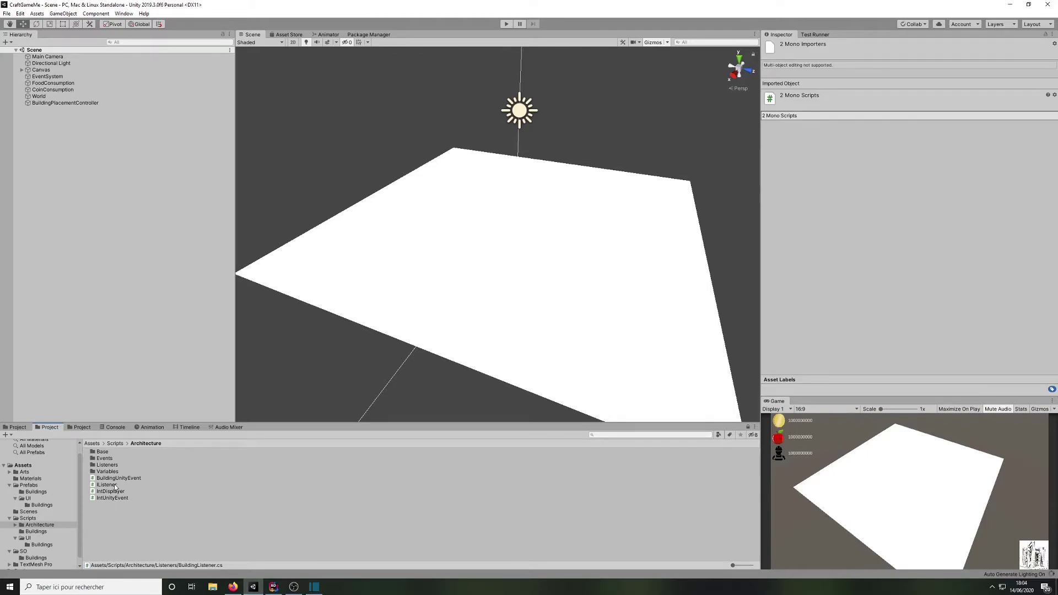
Step: Move the IListener script into Architecture/Base and the IntDisplayer script into Scripts/Buildings
{"action": "left_click_drag", "start_coordinate": [113, 484], "coordinate": [102, 451]}
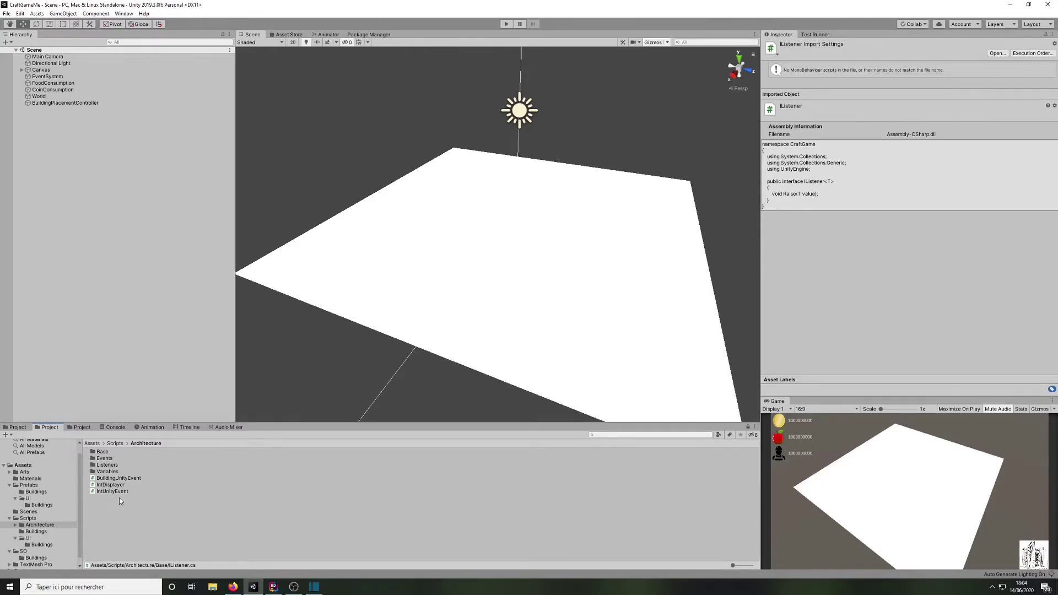
{"action": "left_click_drag", "start_coordinate": [113, 485], "coordinate": [40, 532]}
Step: Create a new folder named UnityEvents inside Scripts/Architecture
{"action": "right_click", "coordinate": [115, 508]}
{"action": "left_click", "coordinate": [105, 508]}
{"action": "right_click", "coordinate": [110, 509]}
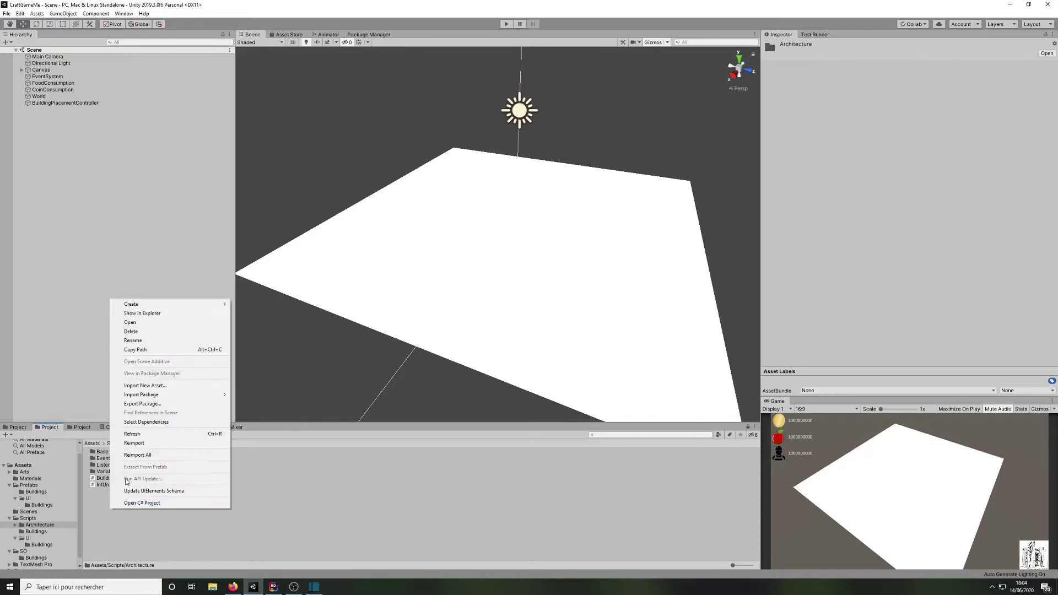
{"action": "mouse_move", "coordinate": [162, 305]}
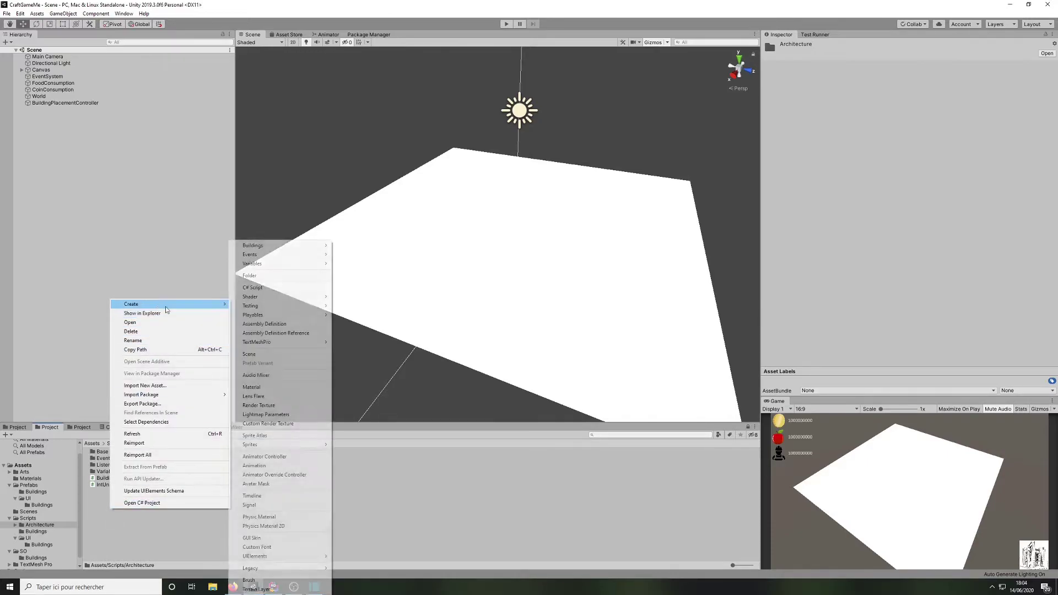
{"action": "left_click", "coordinate": [270, 275]}
{"action": "type", "text": "UnityEvents"}
{"action": "key", "text": "Return"}
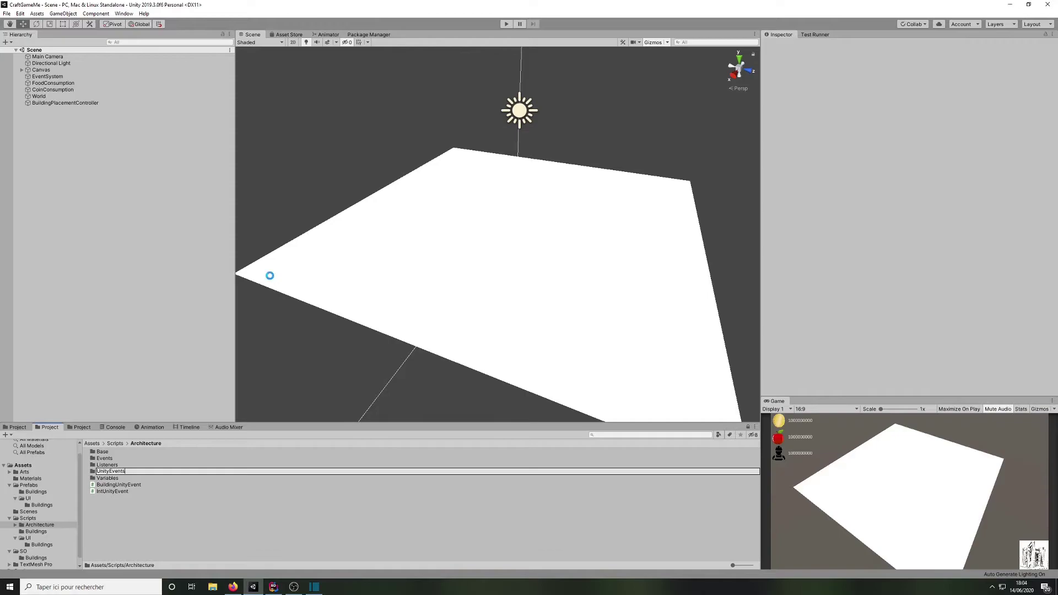
Step: Move the BuildingUnityEvent and IntUnityEvent scripts into the UnityEvents folder
{"action": "left_click", "coordinate": [109, 486]}
{"action": "left_click", "coordinate": [113, 491], "text": "shift"}
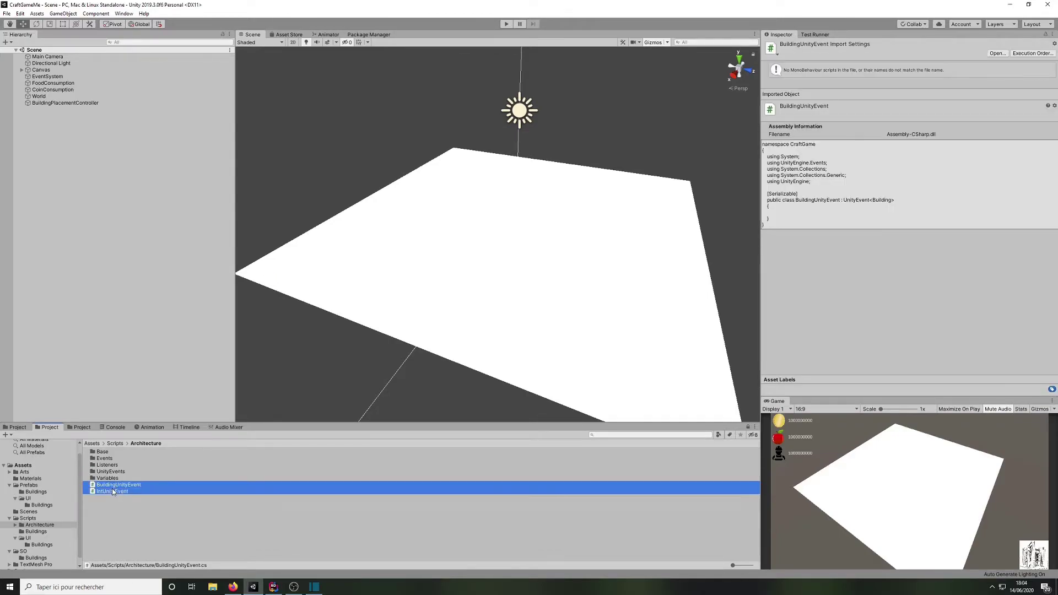
{"action": "left_click_drag", "start_coordinate": [122, 491], "coordinate": [125, 475]}
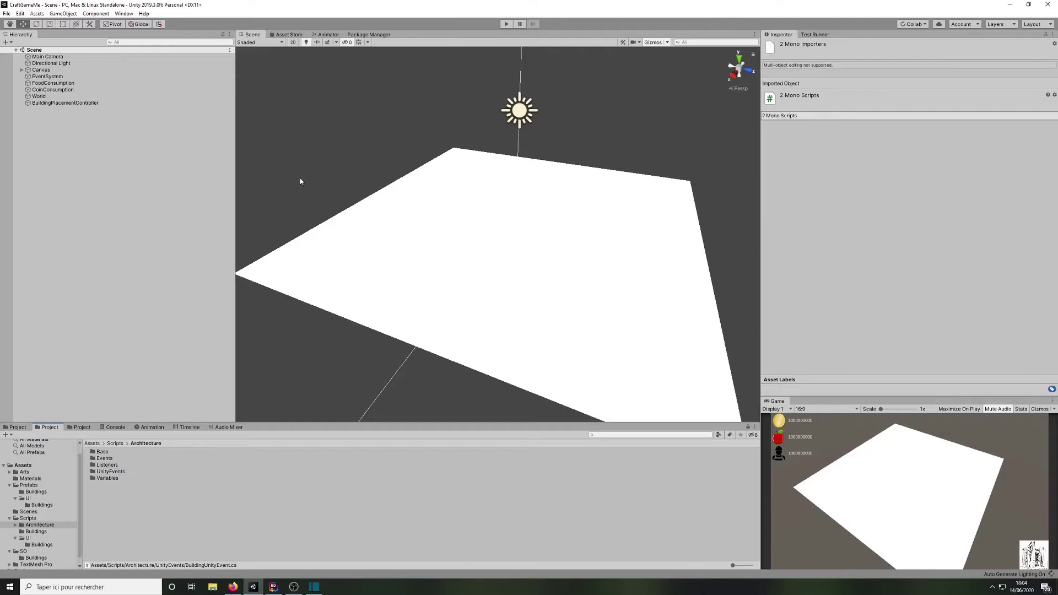
Step: Collapse the Scripts folder tree and examine the assets in the SO folder and its Buildings subfolder
{"action": "left_click", "coordinate": [36, 517]}
{"action": "scroll", "coordinate": [53, 516], "scroll_direction": "down", "scroll_amount": 1}
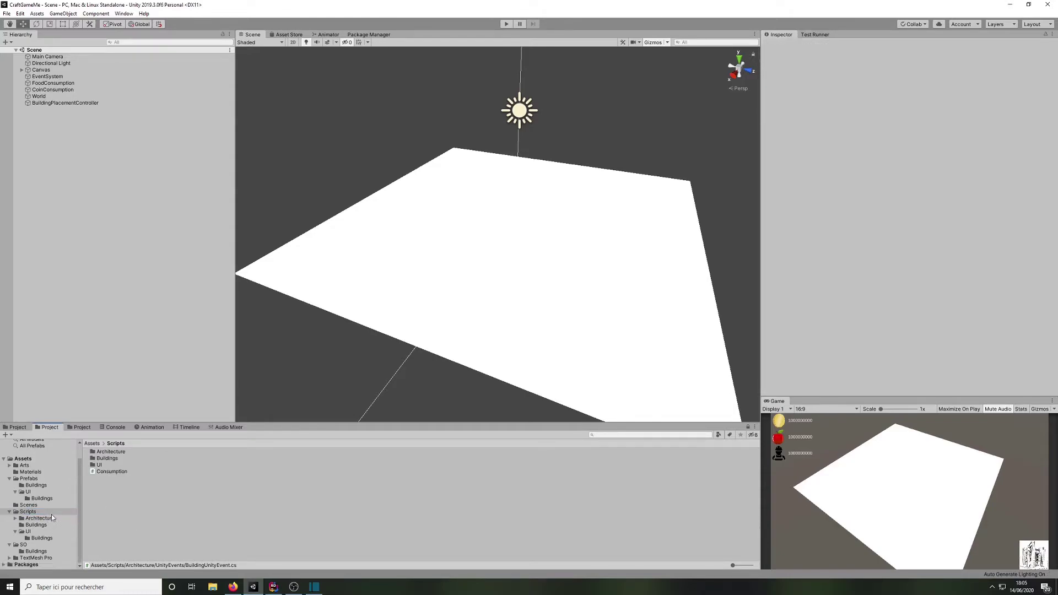
{"action": "left_click", "coordinate": [9, 511]}
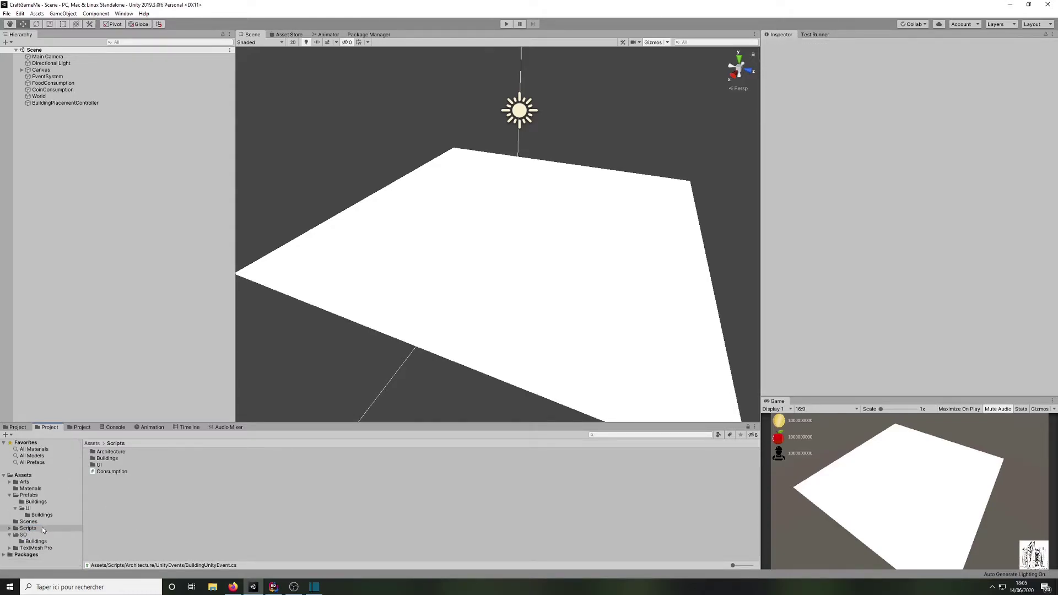
{"action": "left_click", "coordinate": [32, 534]}
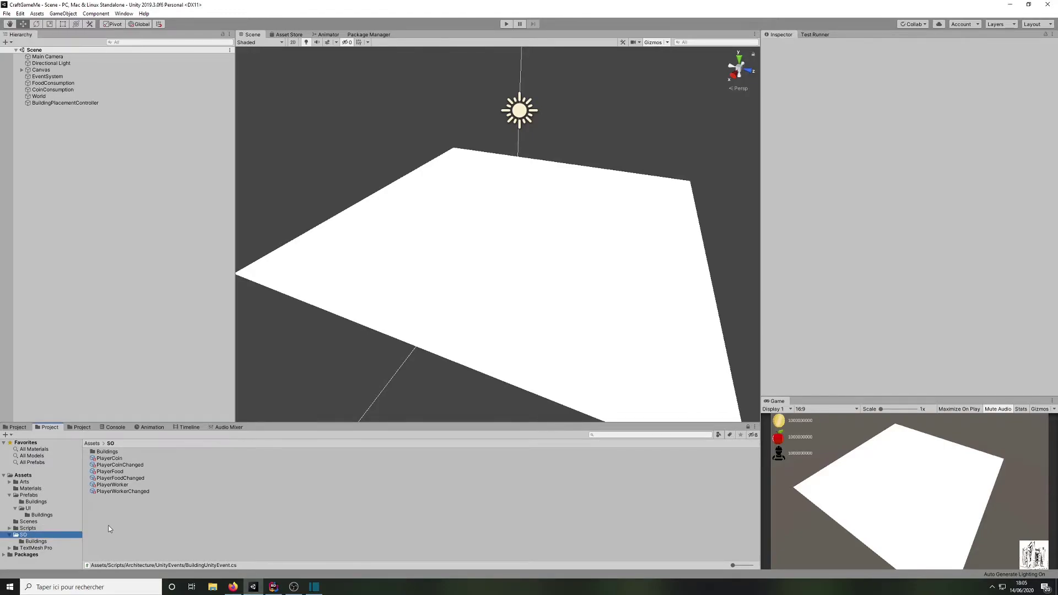
{"action": "left_click", "coordinate": [112, 451]}
{"action": "double_click", "coordinate": [113, 451]}
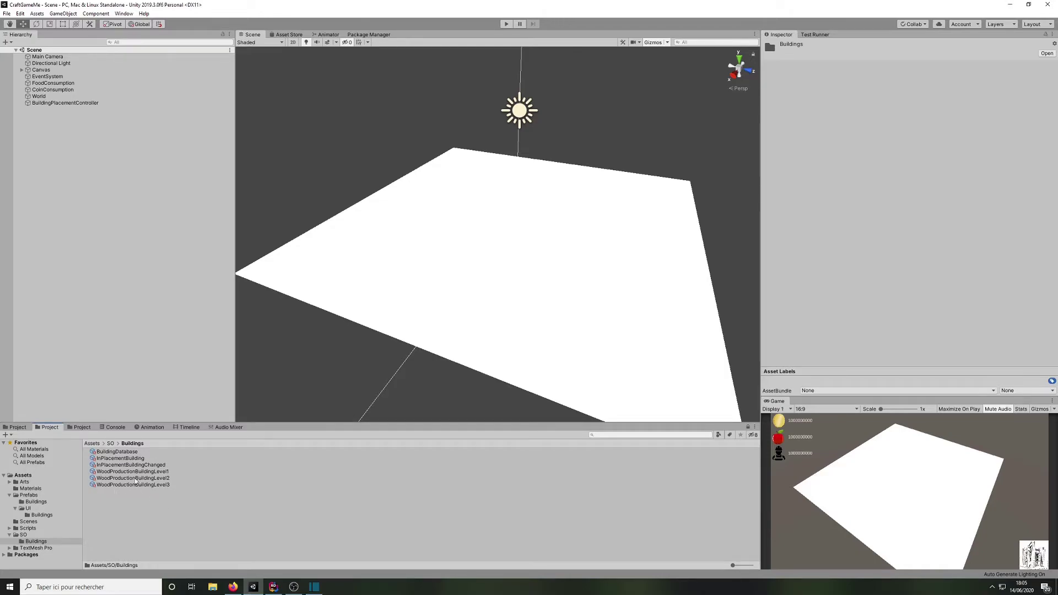
{"action": "left_click", "coordinate": [110, 445]}
Step: Create a new folder named Player inside the SO folder
{"action": "right_click", "coordinate": [126, 511]}
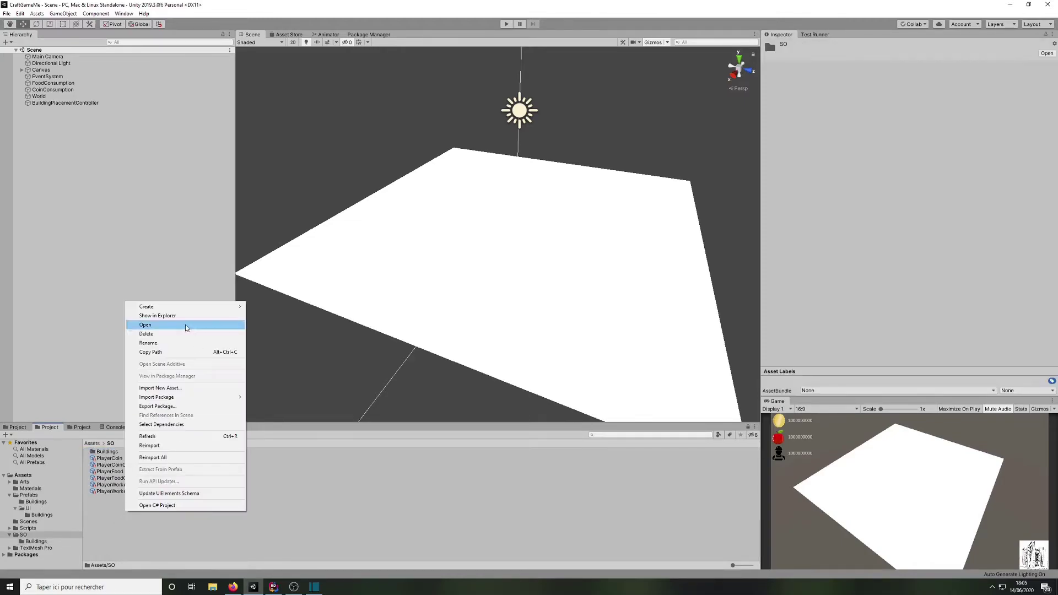
{"action": "mouse_move", "coordinate": [175, 306]}
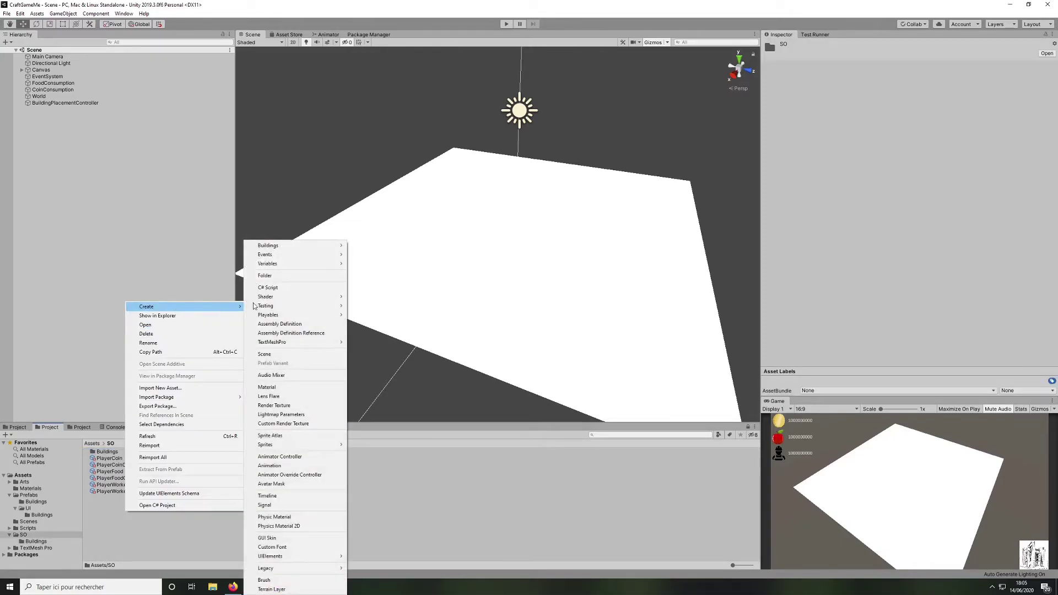
{"action": "left_click", "coordinate": [282, 278]}
{"action": "type", "text": "Pla"}
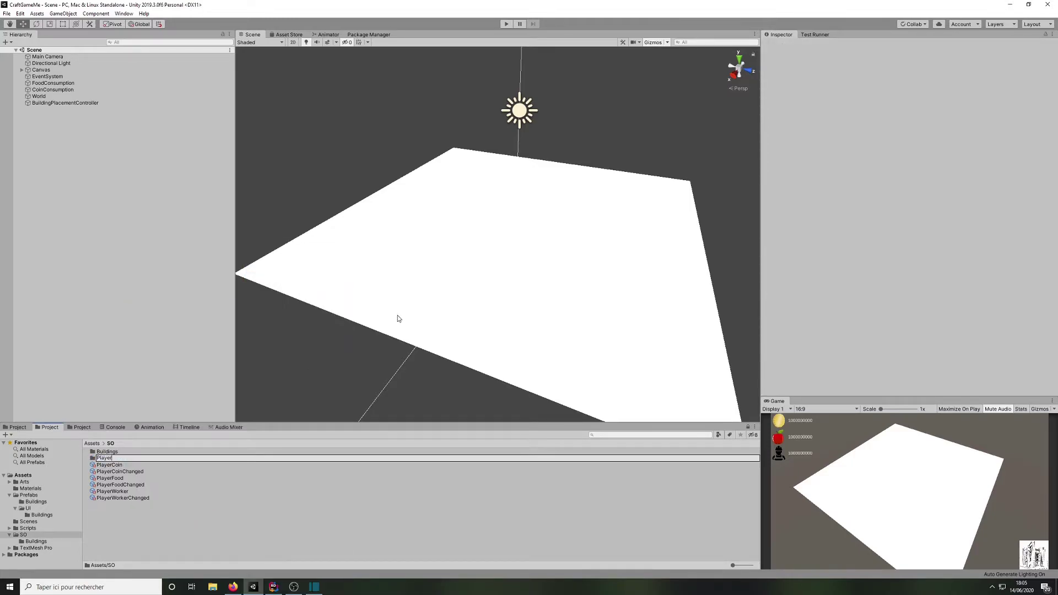
{"action": "type", "text": "yer"}
{"action": "key", "text": "Return"}
Step: Move the six assets from PlayerCoin to PlayerWorkerChanged into the SO/Player folder
{"action": "left_click", "coordinate": [226, 465]}
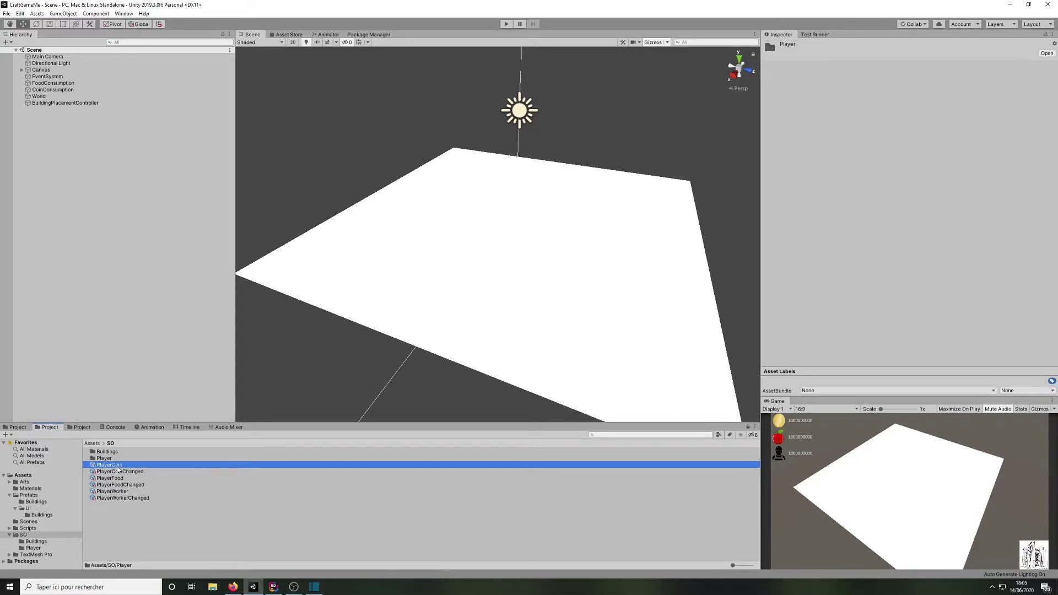
{"action": "left_click", "coordinate": [121, 499], "text": "shift"}
{"action": "left_click_drag", "start_coordinate": [121, 499], "coordinate": [112, 459]}
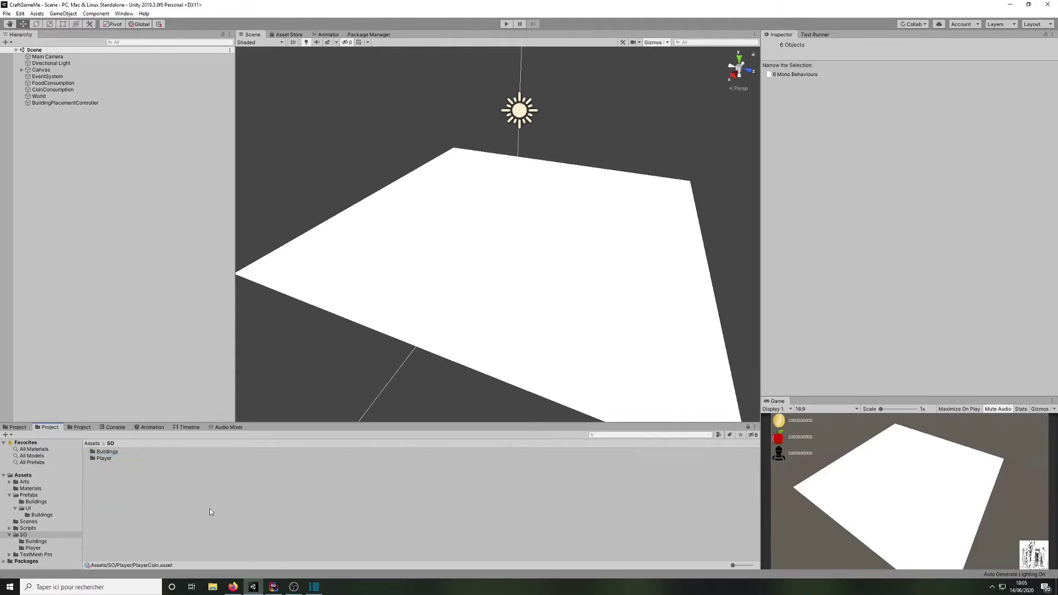
Step: Collapse the SO and Prefabs folder trees and check the contents of the Scenes folder
{"action": "left_click", "coordinate": [9, 534]}
{"action": "left_click", "coordinate": [32, 541]}
{"action": "left_click", "coordinate": [30, 534]}
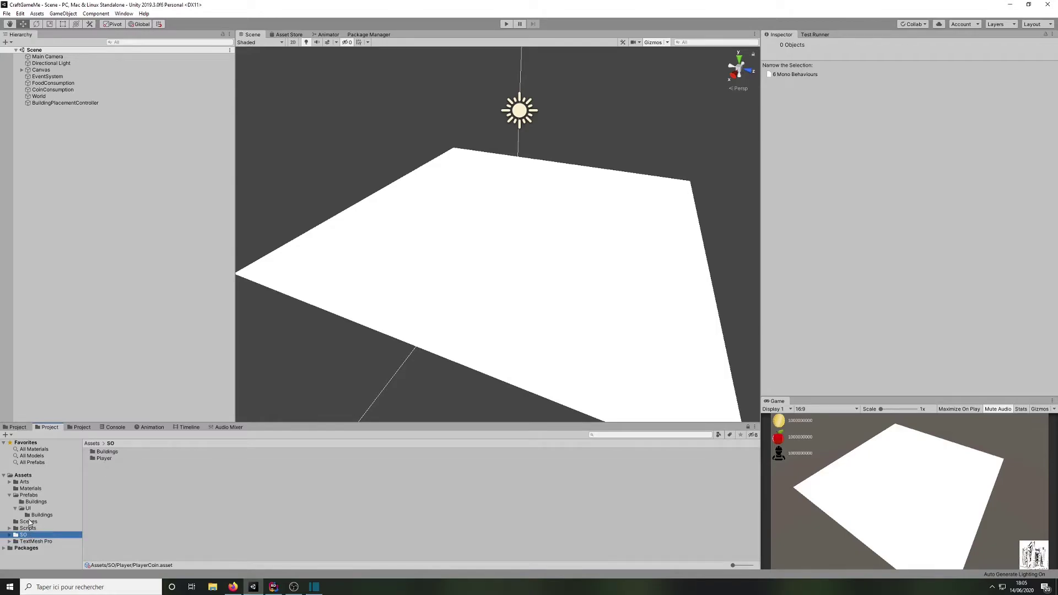
{"action": "left_click", "coordinate": [30, 521]}
{"action": "left_click", "coordinate": [9, 495]}
{"action": "left_click", "coordinate": [122, 501]}
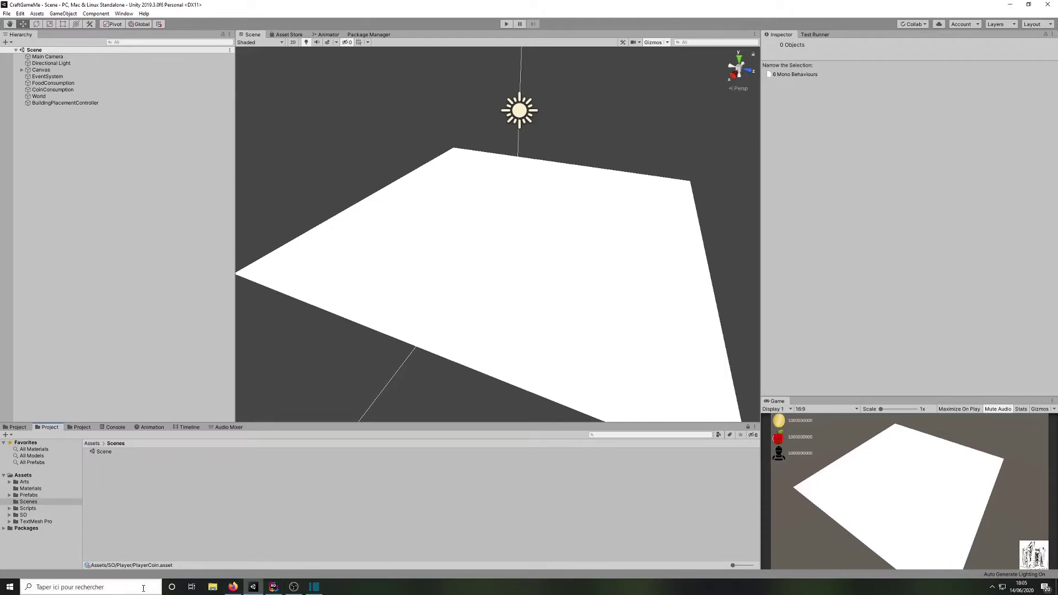
Step: Open the Prefabs/Buildings folder and create an empty scene object named BasePrefab
{"action": "left_click", "coordinate": [28, 494]}
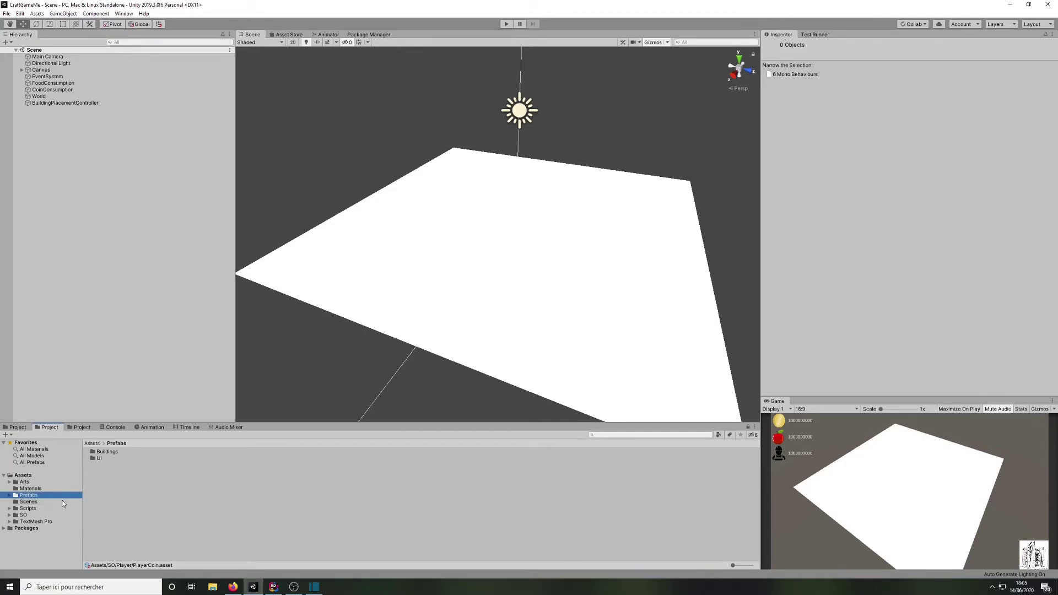
{"action": "double_click", "coordinate": [106, 452]}
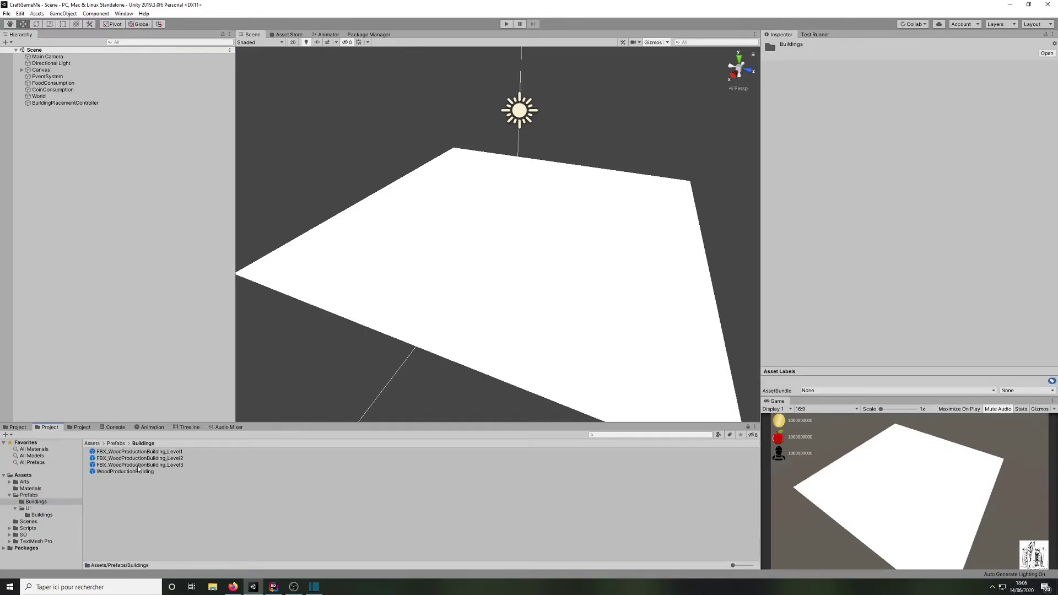
{"action": "right_click", "coordinate": [72, 172]}
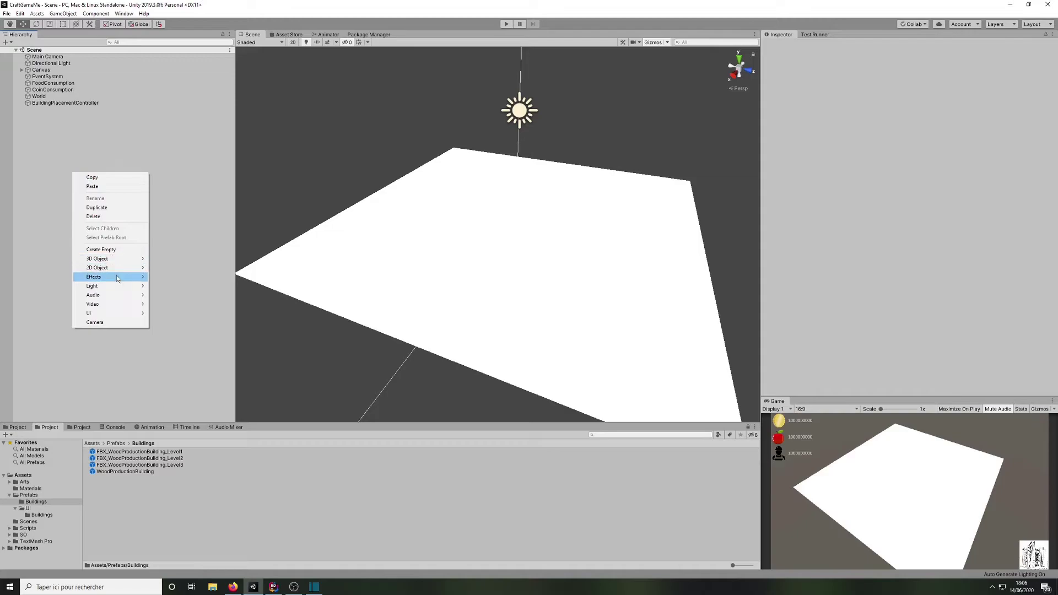
{"action": "mouse_move", "coordinate": [111, 317]}
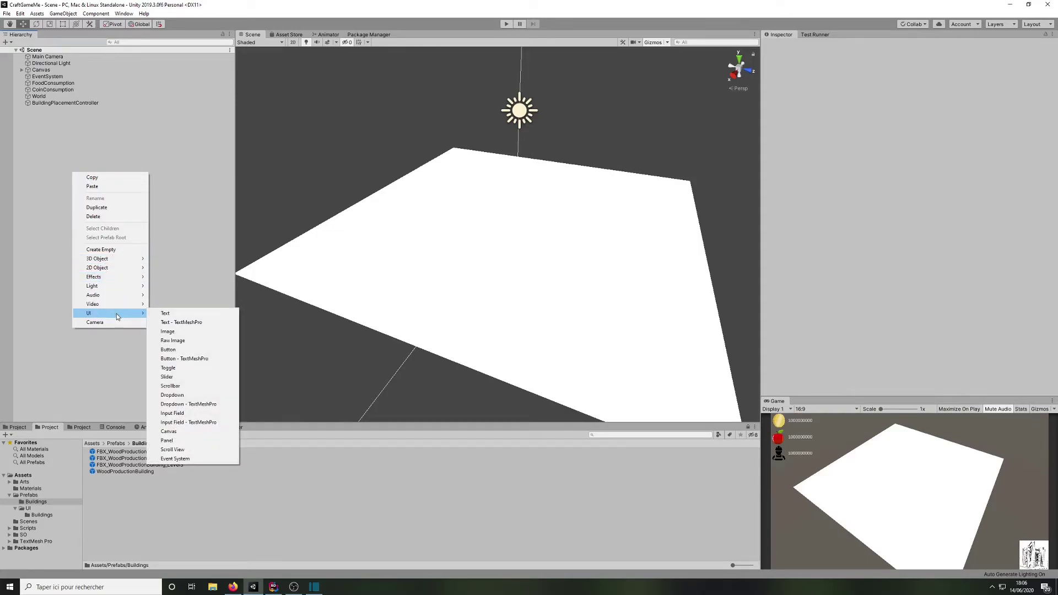
{"action": "left_click", "coordinate": [105, 249]}
{"action": "left_click", "coordinate": [59, 111]}
{"action": "type", "text": "BasePrefab"}
{"action": "key", "text": "Return"}
Step: Add a Cube as a child of BasePrefab and save BasePrefab as a prefab in Prefabs/Buildings
{"action": "right_click", "coordinate": [57, 110]}
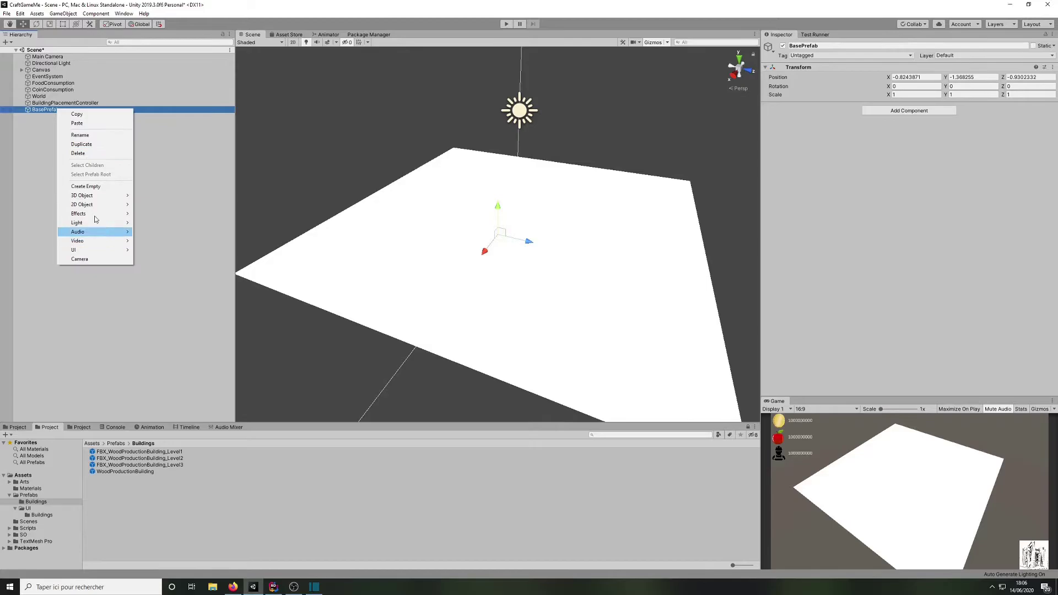
{"action": "mouse_move", "coordinate": [94, 248]}
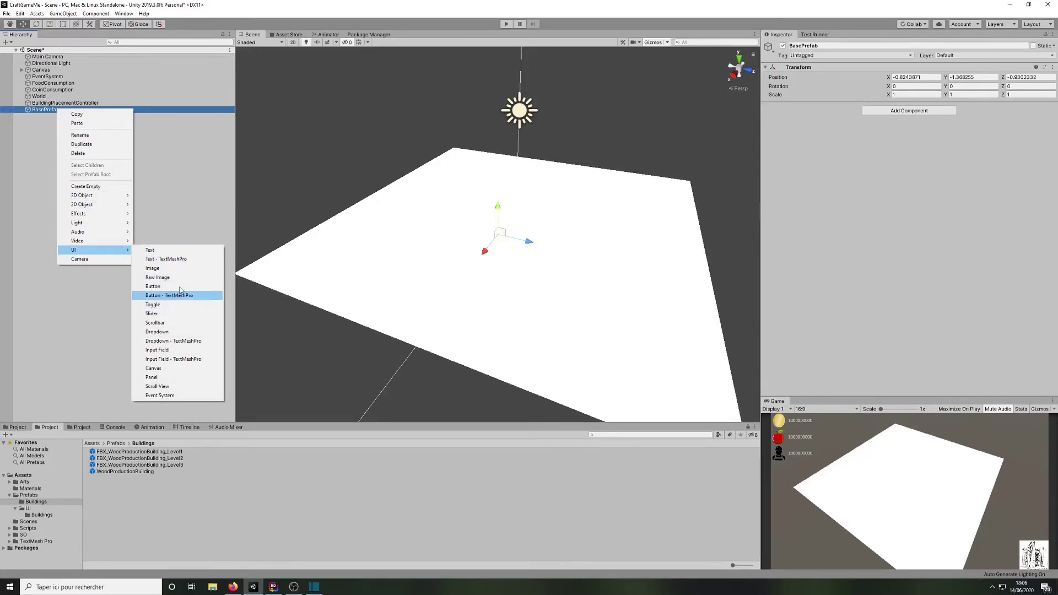
{"action": "mouse_move", "coordinate": [116, 197]}
{"action": "left_click", "coordinate": [151, 195]}
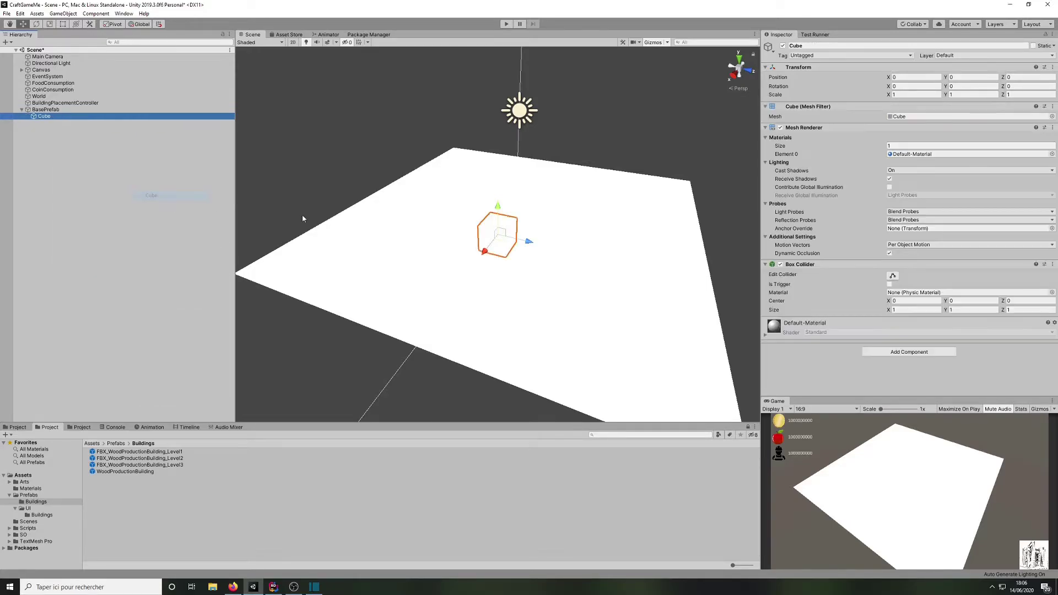
{"action": "left_click", "coordinate": [78, 110]}
{"action": "left_click_drag", "start_coordinate": [170, 421], "coordinate": [142, 500]}
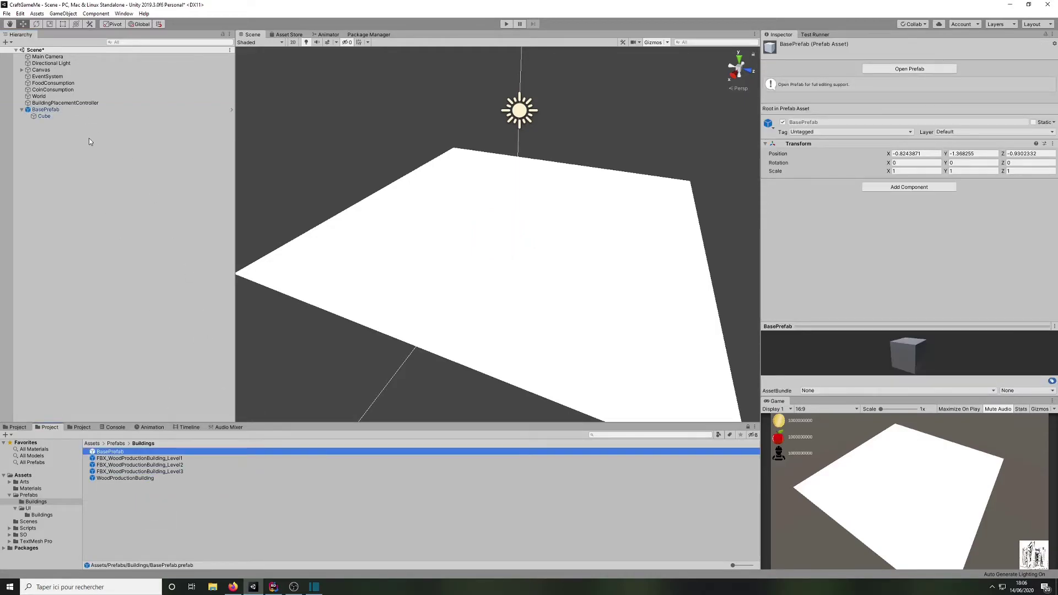
Step: Move the BasePrefab instance off the white ground plane to about Z -9.33
{"action": "left_click", "coordinate": [89, 116]}
{"action": "left_click", "coordinate": [165, 109]}
{"action": "left_click_drag", "start_coordinate": [524, 238], "coordinate": [324, 179]}
{"action": "middle_click_drag", "start_coordinate": [320, 132], "coordinate": [430, 150]}
{"action": "left_click", "coordinate": [106, 170]}
{"action": "left_click", "coordinate": [52, 111]}
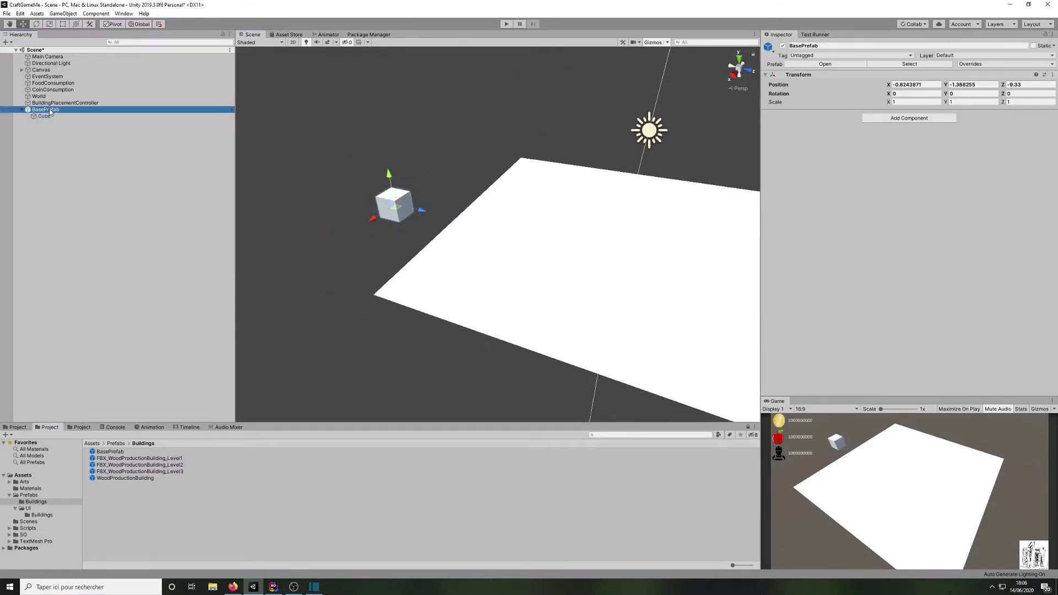
Step: Duplicate the BasePrefab instance in the scene and rename the copy VariantPrefab
{"action": "key", "text": "ctrl+d"}
{"action": "left_click_drag", "start_coordinate": [57, 64], "coordinate": [55, 125]}
{"action": "left_click", "coordinate": [22, 122]}
{"action": "left_click", "coordinate": [55, 125]}
{"action": "type", "text": "VariantPrefab"}
{"action": "key", "text": "Return"}
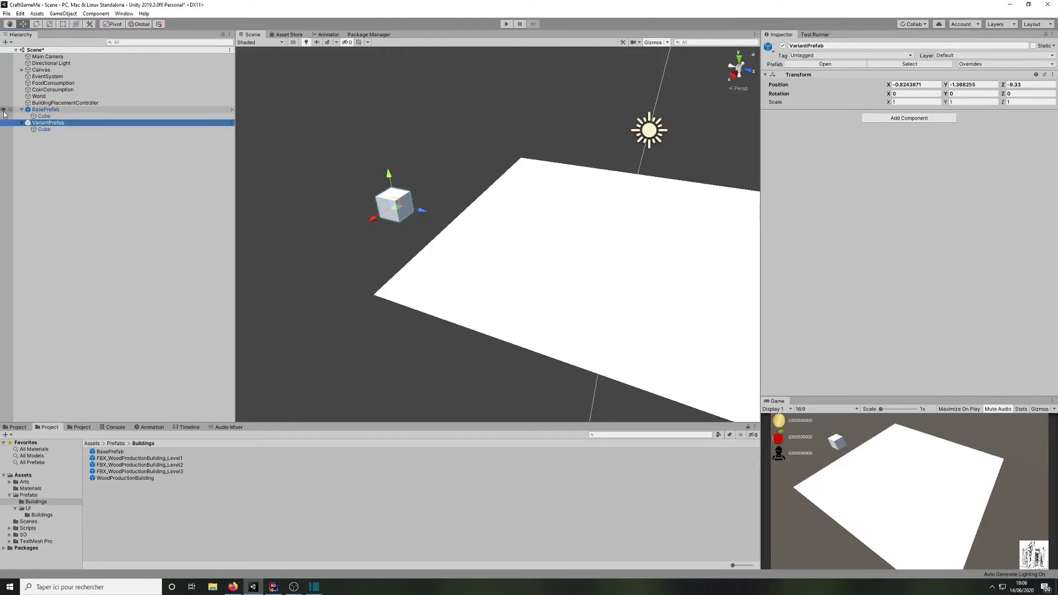
Step: Save VariantPrefab in the Prefabs/Buildings folder as a Prefab Variant of BasePrefab
{"action": "left_click_drag", "start_coordinate": [41, 125], "coordinate": [130, 503]}
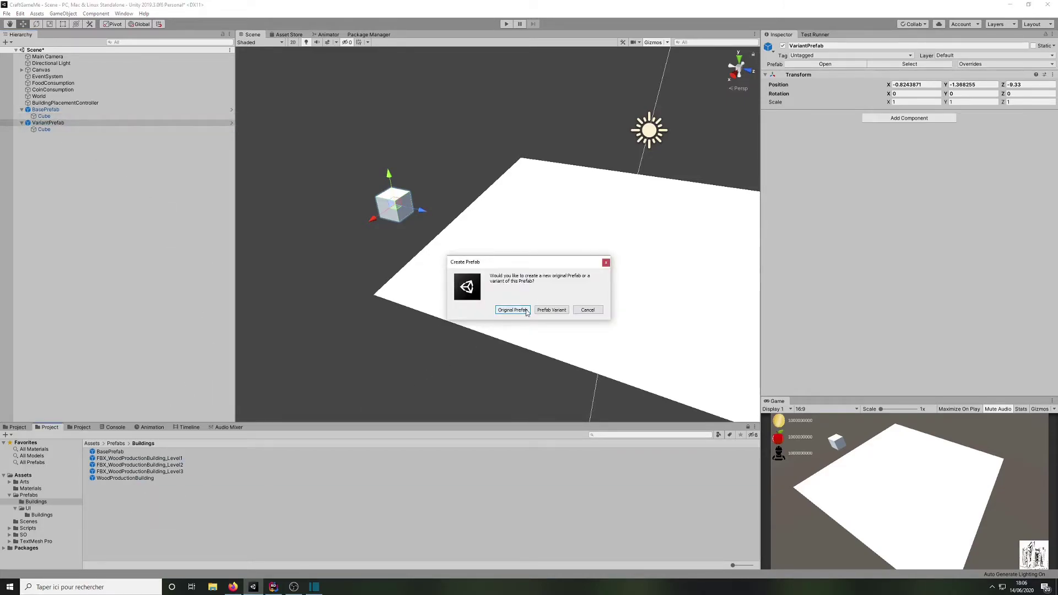
{"action": "left_click", "coordinate": [551, 311]}
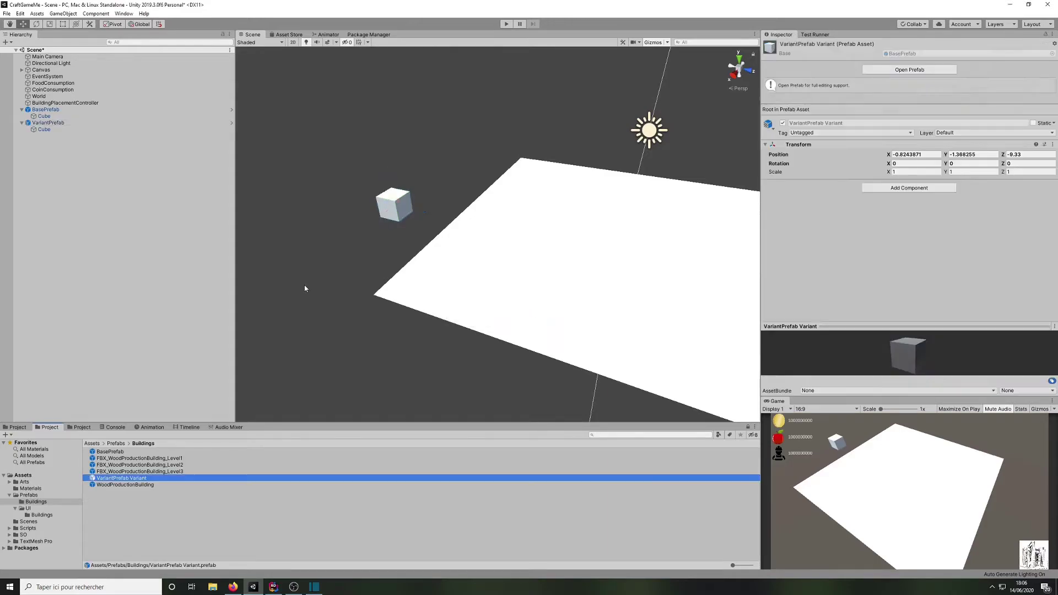
{"action": "left_click", "coordinate": [130, 414]}
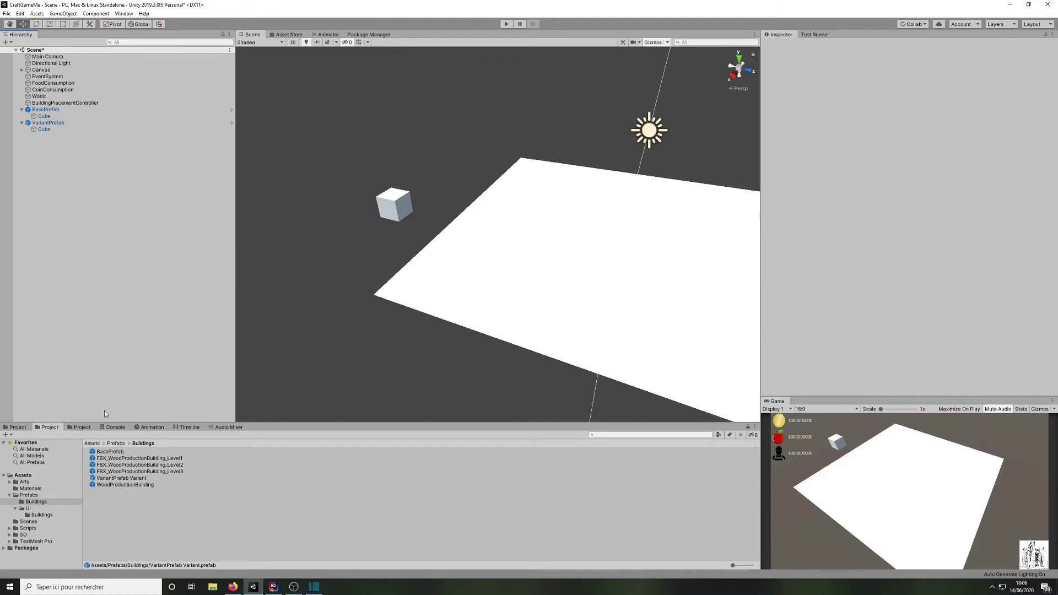
Step: Open BasePrefab for editing, add a child Sphere moved to about Z -1.126, and return to the scene
{"action": "left_click", "coordinate": [56, 111]}
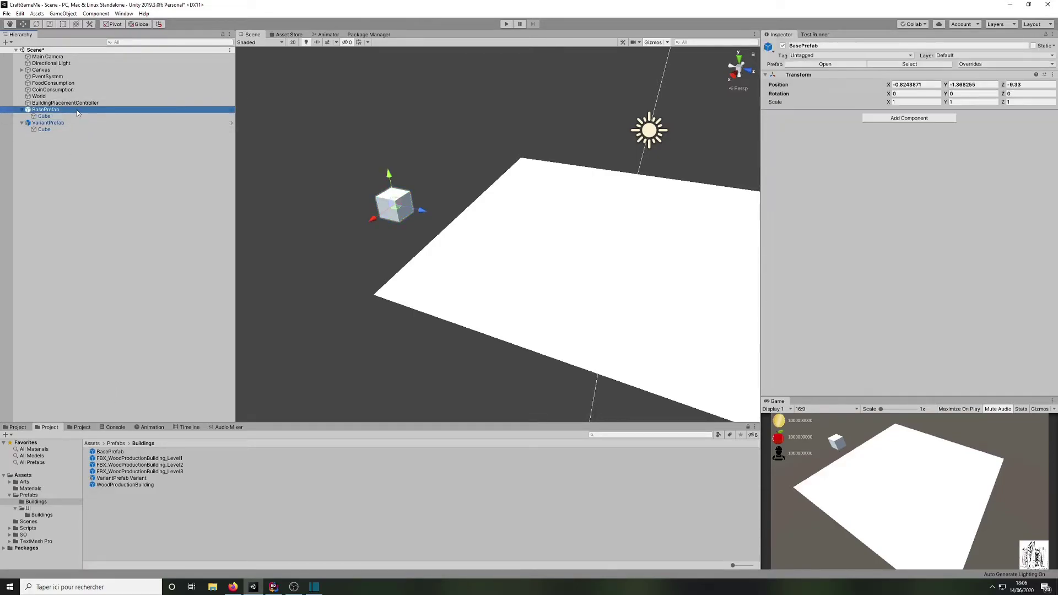
{"action": "left_click", "coordinate": [232, 111]}
{"action": "right_click", "coordinate": [49, 61]}
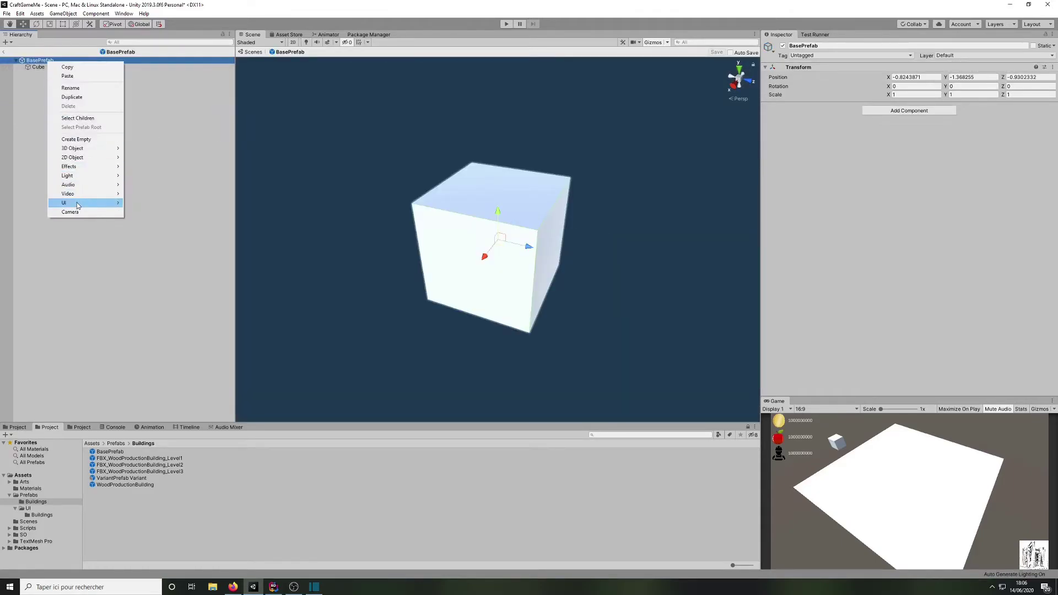
{"action": "mouse_move", "coordinate": [88, 148]}
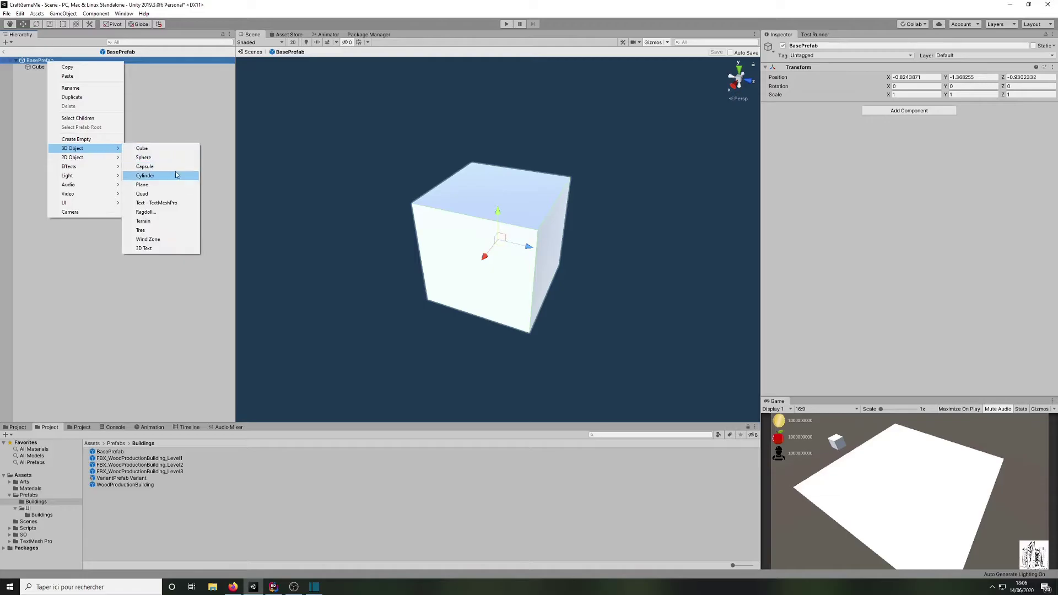
{"action": "left_click", "coordinate": [151, 159]}
{"action": "left_click_drag", "start_coordinate": [527, 246], "coordinate": [414, 212]}
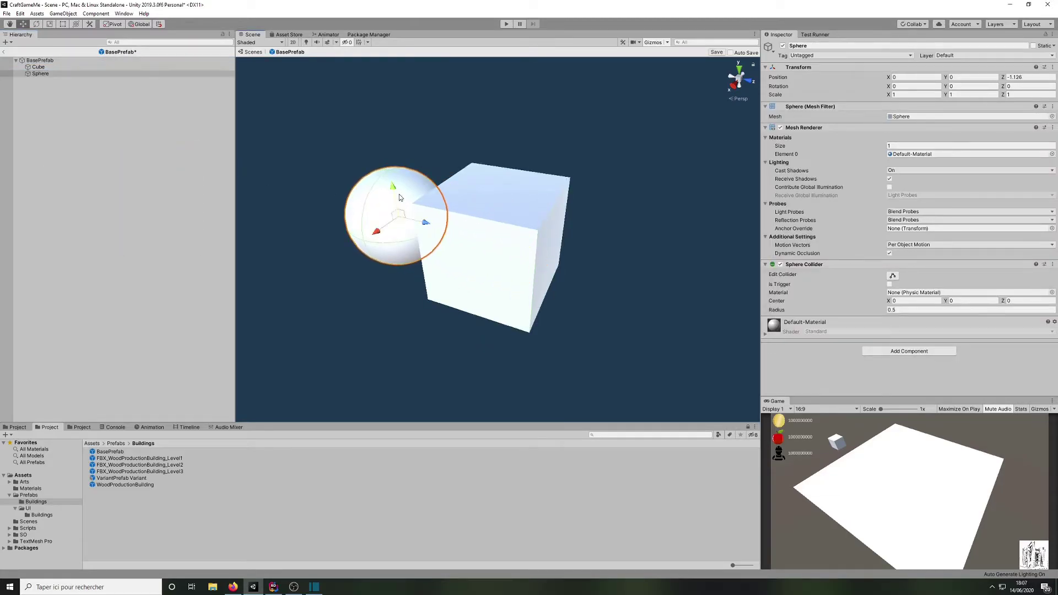
{"action": "left_click", "coordinate": [253, 52]}
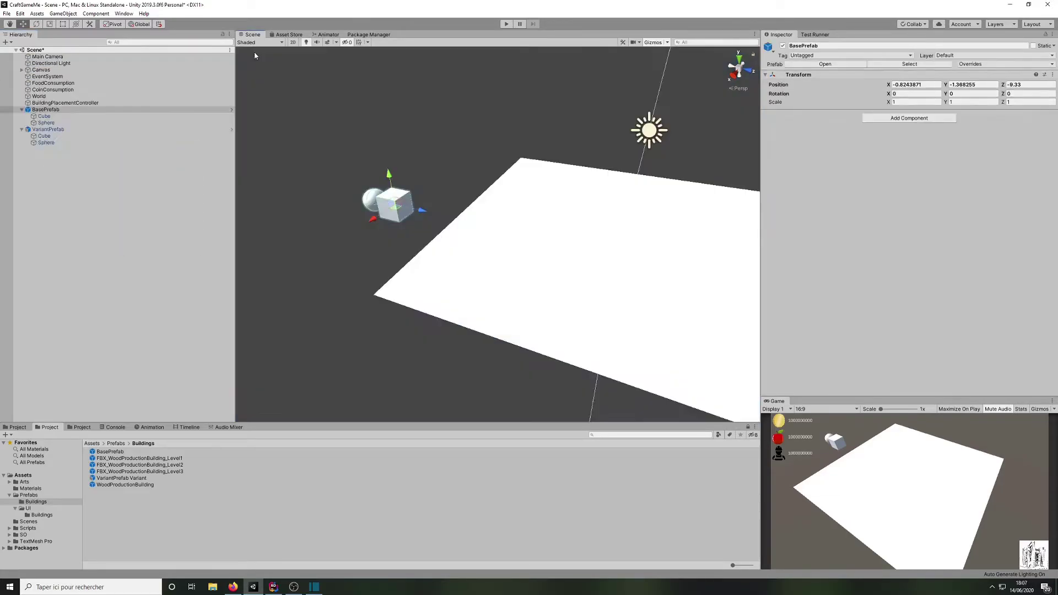
Step: Move the VariantPrefab instance away from the BasePrefab instance to about X 3.48
{"action": "left_click", "coordinate": [55, 130]}
{"action": "left_click_drag", "start_coordinate": [372, 219], "coordinate": [282, 278]}
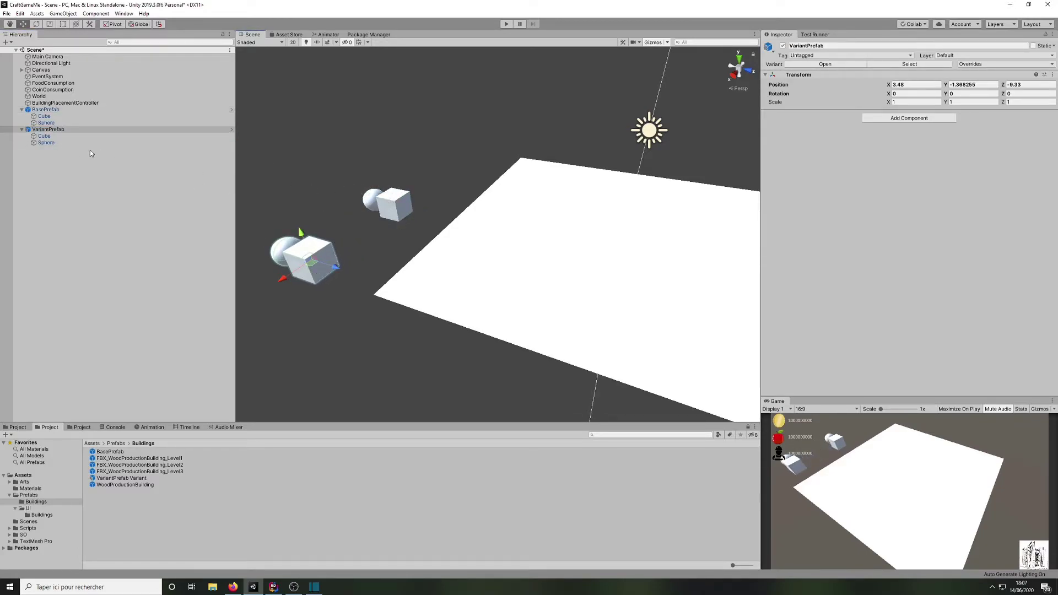
{"action": "left_click", "coordinate": [118, 164]}
{"action": "middle_click_drag", "start_coordinate": [289, 171], "coordinate": [462, 196]}
Step: Open the VariantPrefab variant for editing, add a child Capsule placed in front of the cube, save, and return to the scene
{"action": "left_click", "coordinate": [152, 129]}
{"action": "left_click", "coordinate": [231, 131]}
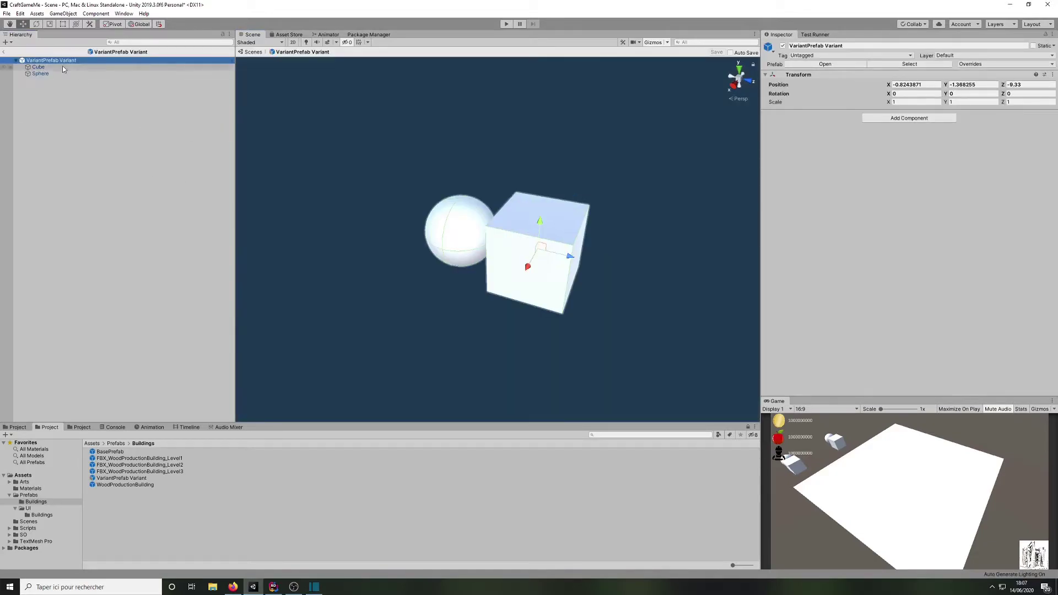
{"action": "right_click", "coordinate": [62, 62]}
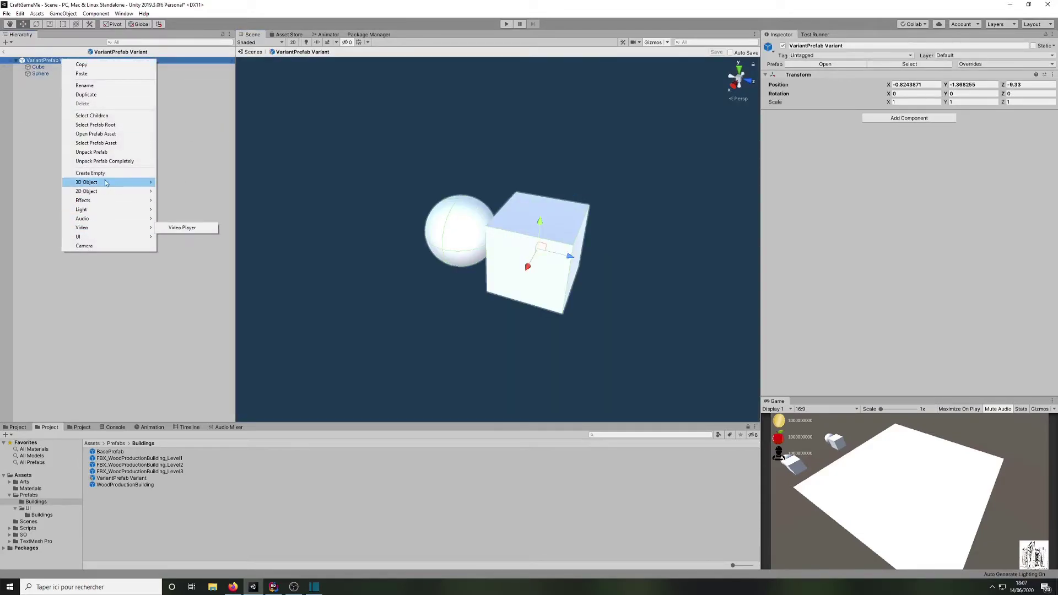
{"action": "mouse_move", "coordinate": [111, 182]}
{"action": "left_click", "coordinate": [169, 199]}
{"action": "left_click_drag", "start_coordinate": [527, 266], "coordinate": [488, 334]}
{"action": "key", "text": "ctrl+s"}
{"action": "left_click", "coordinate": [245, 53]}
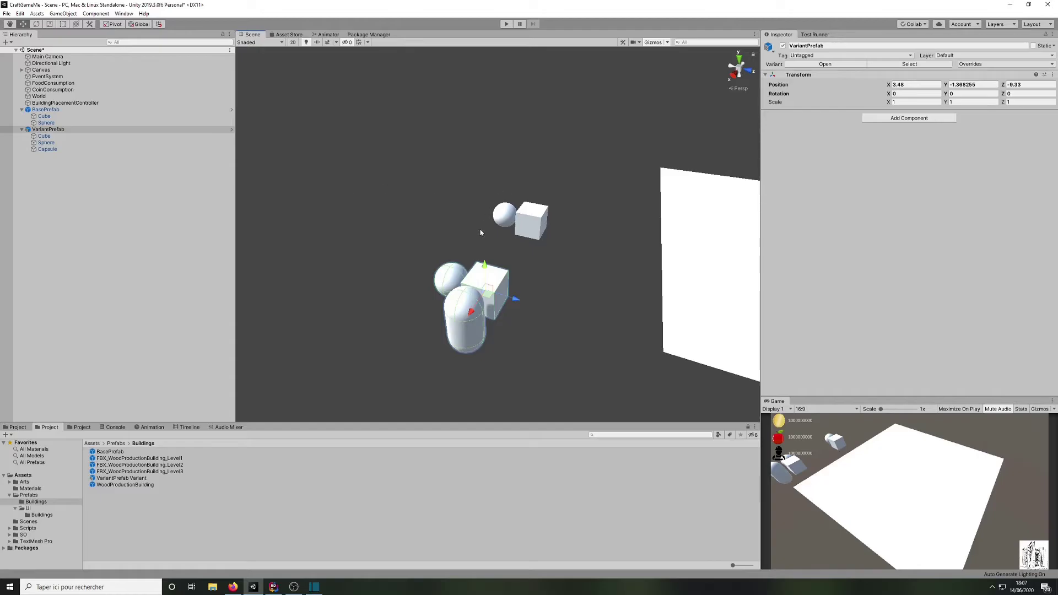
Step: Compare the VariantPrefab instance and its children with the BasePrefab instance in the scene
{"action": "left_click", "coordinate": [468, 317]}
{"action": "left_click", "coordinate": [137, 156]}
{"action": "left_click", "coordinate": [162, 103]}
{"action": "left_click", "coordinate": [165, 116]}
{"action": "left_click", "coordinate": [169, 109]}
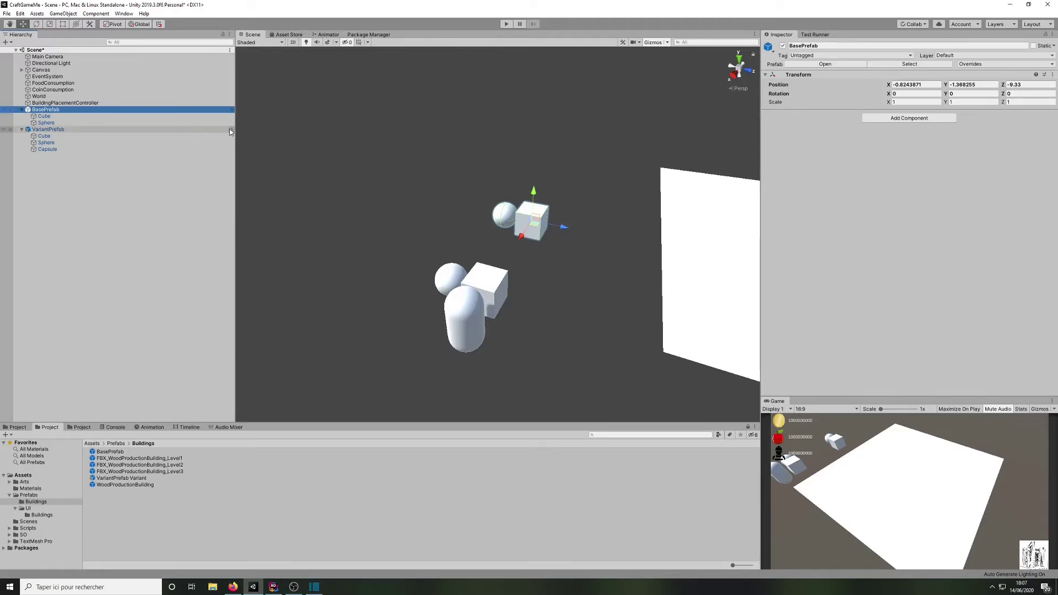
Step: Open the VariantPrefab variant for editing and try to delete its inherited Cube
{"action": "left_click", "coordinate": [231, 129]}
{"action": "left_click", "coordinate": [38, 67]}
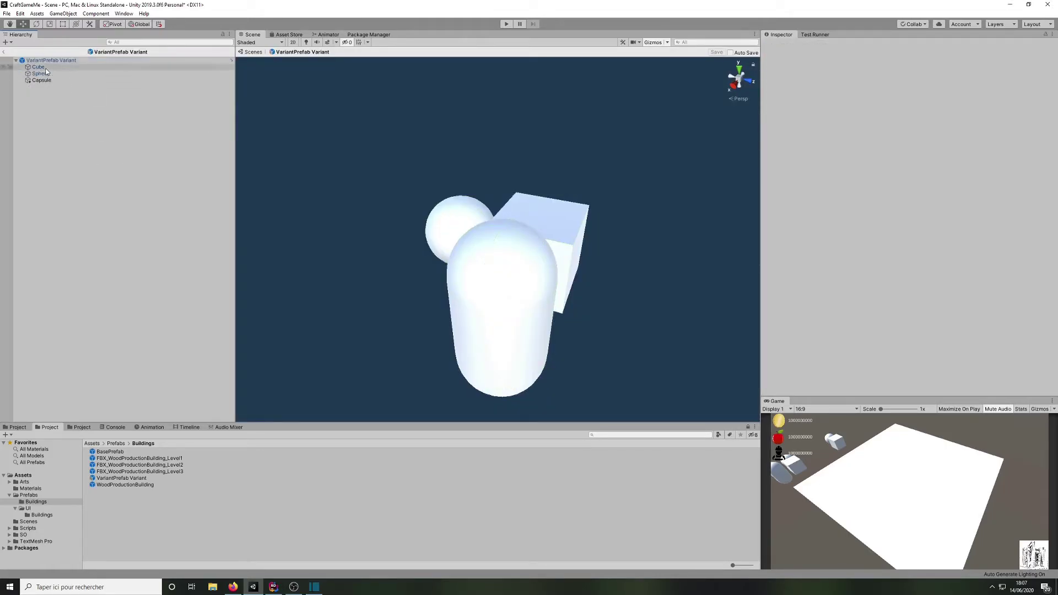
{"action": "key", "text": "Delete"}
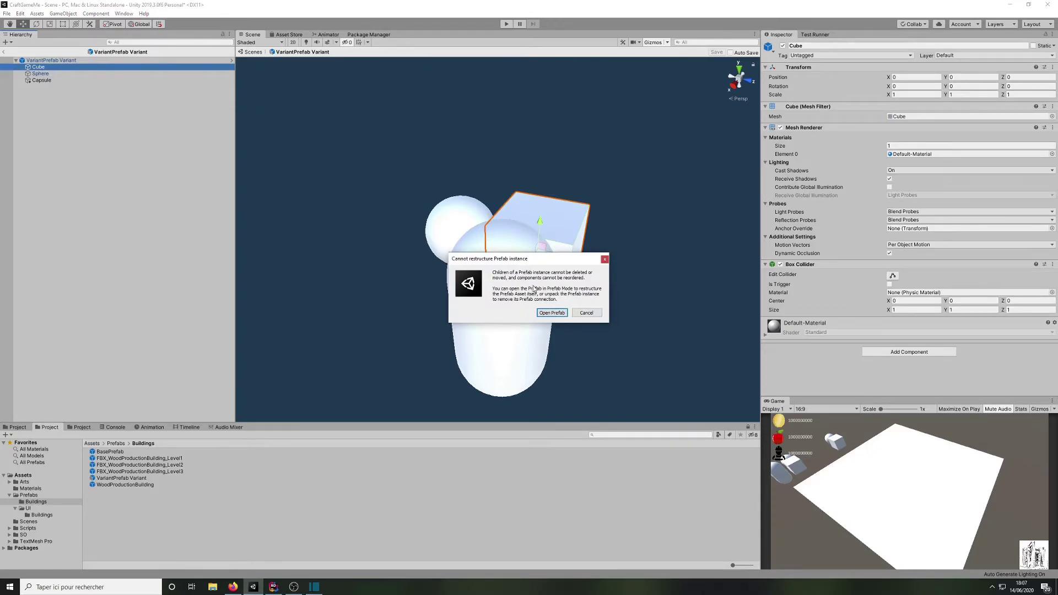
{"action": "left_click", "coordinate": [587, 313]}
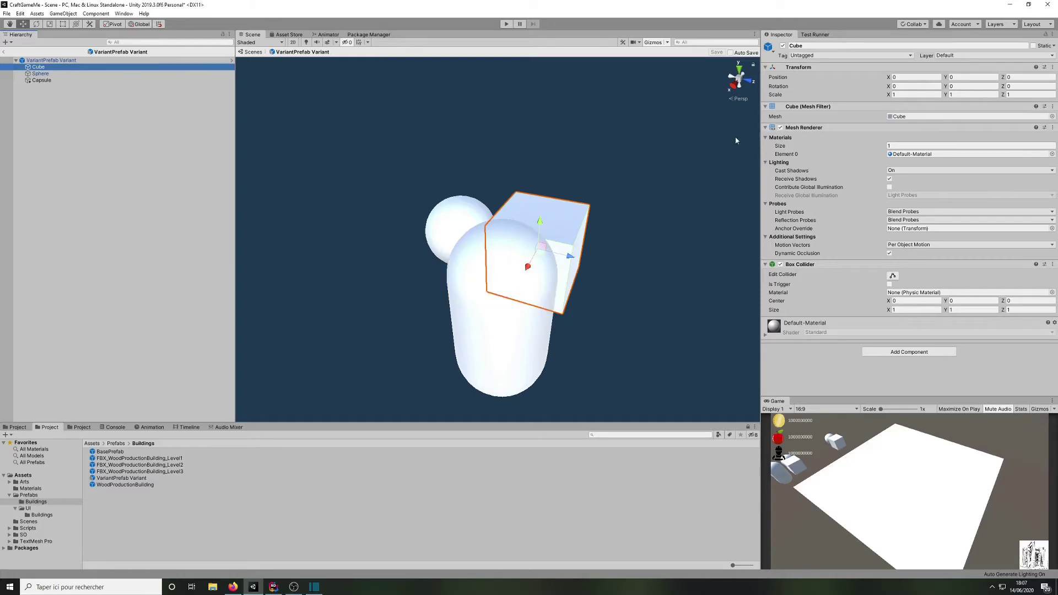
Step: Deactivate the inherited Cube in the VariantPrefab variant
{"action": "left_click", "coordinate": [782, 46]}
{"action": "left_click", "coordinate": [153, 131]}
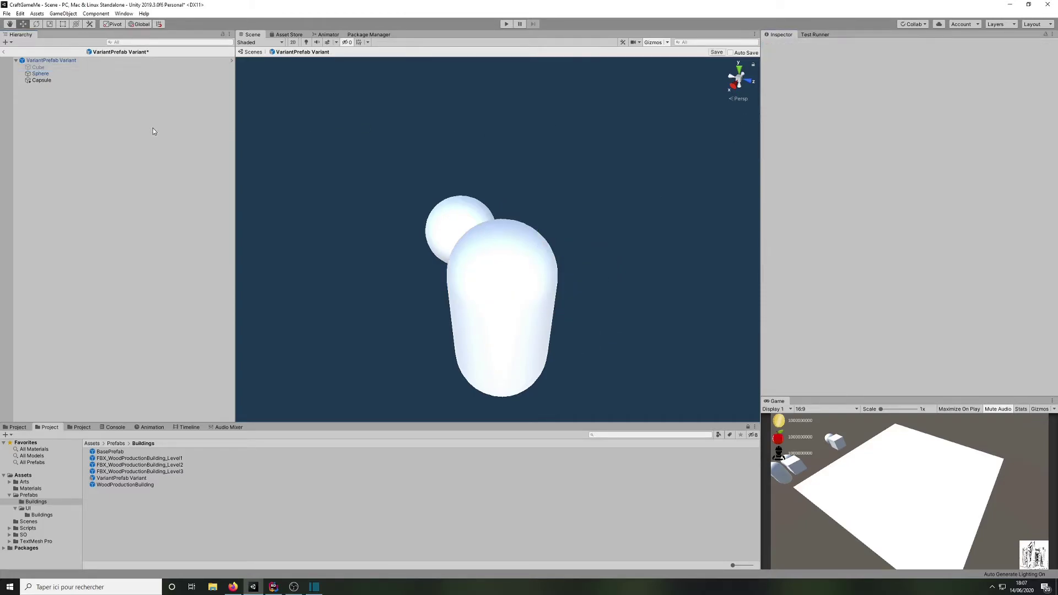
{"action": "left_click", "coordinate": [83, 67]}
{"action": "left_click", "coordinate": [782, 46]}
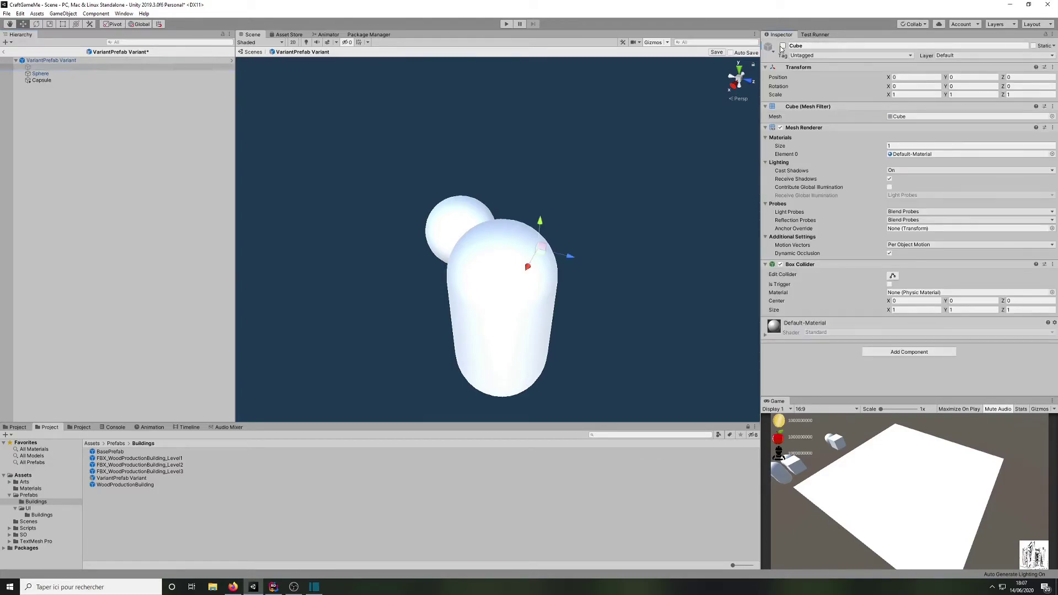
Step: Reactivate the inherited Cube in the VariantPrefab variant, save the prefab, and return to the scene
{"action": "left_click", "coordinate": [98, 81]}
{"action": "left_click", "coordinate": [33, 87]}
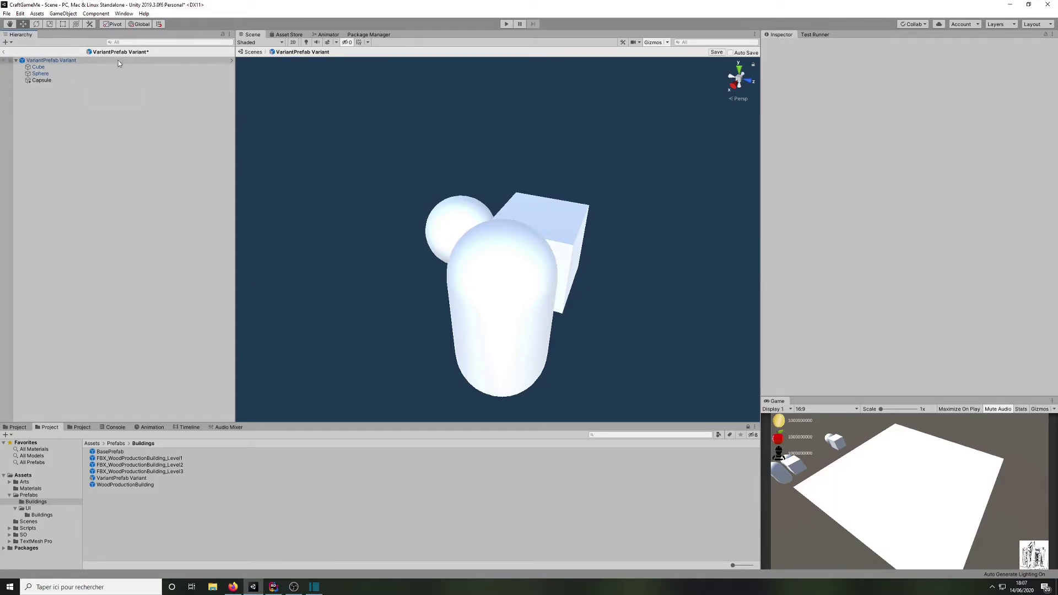
{"action": "key", "text": "ctrl+s"}
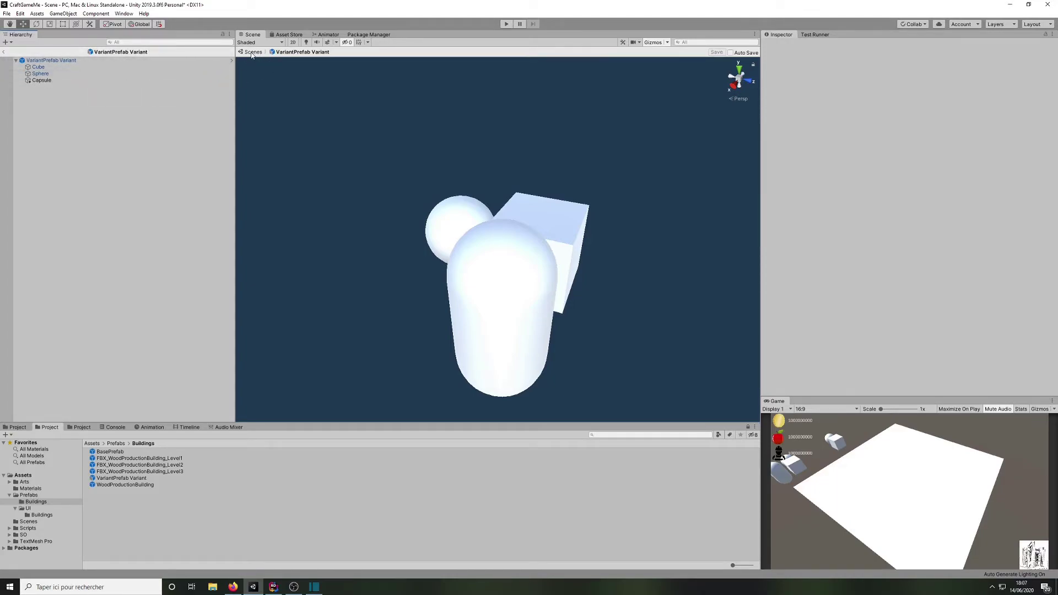
{"action": "left_click", "coordinate": [253, 52]}
Step: Delete the BasePrefab and VariantPrefab instances from the scene
{"action": "left_click", "coordinate": [50, 129]}
{"action": "left_click", "coordinate": [46, 110], "text": "ctrl"}
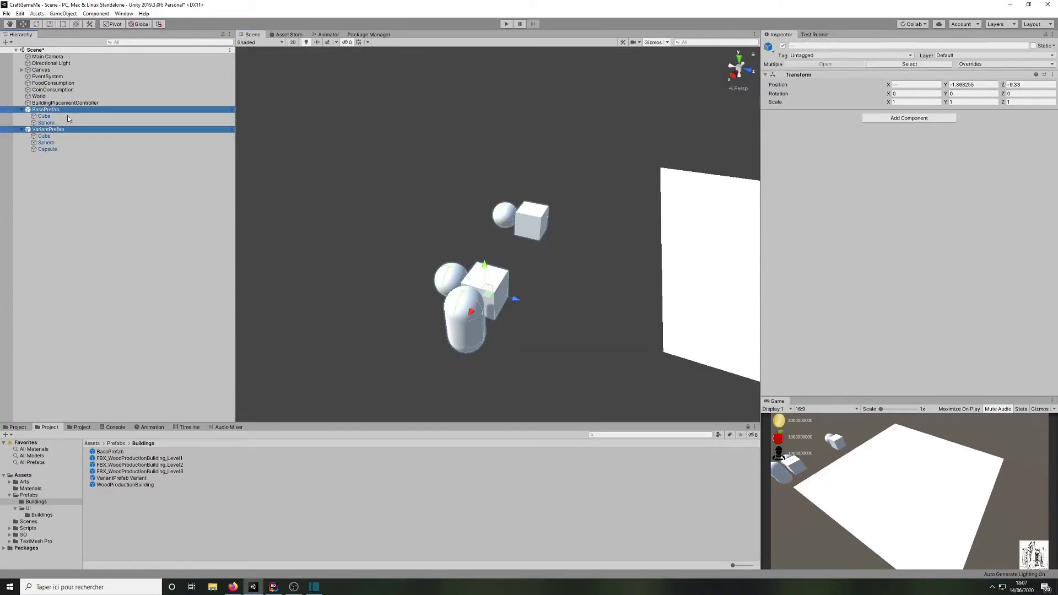
{"action": "key", "text": "Delete"}
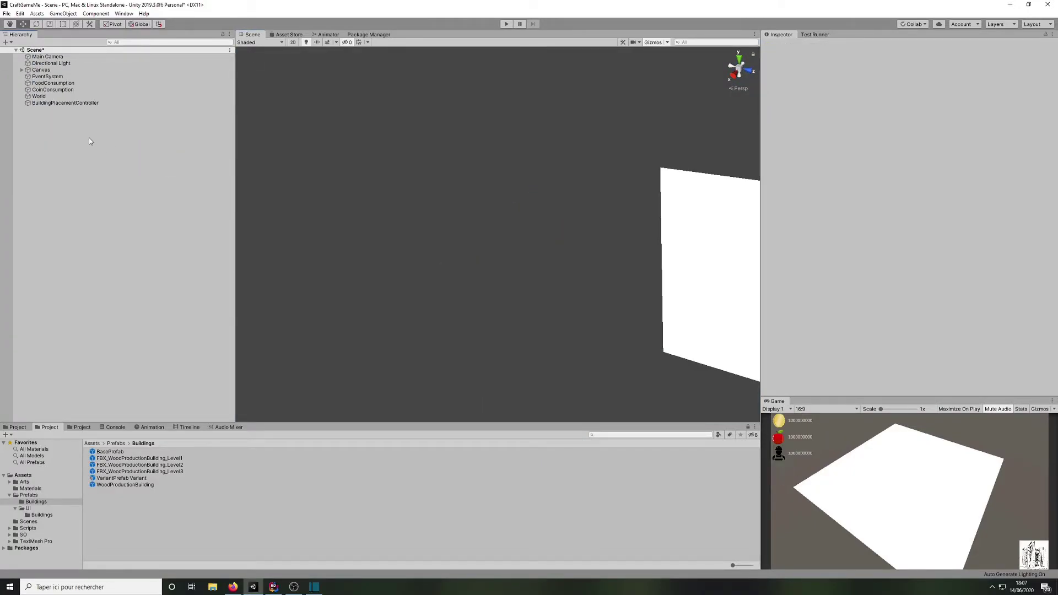
Step: Delete the BasePrefab and VariantPrefab Variant assets from the Prefabs/Buildings folder
{"action": "left_click", "coordinate": [130, 479]}
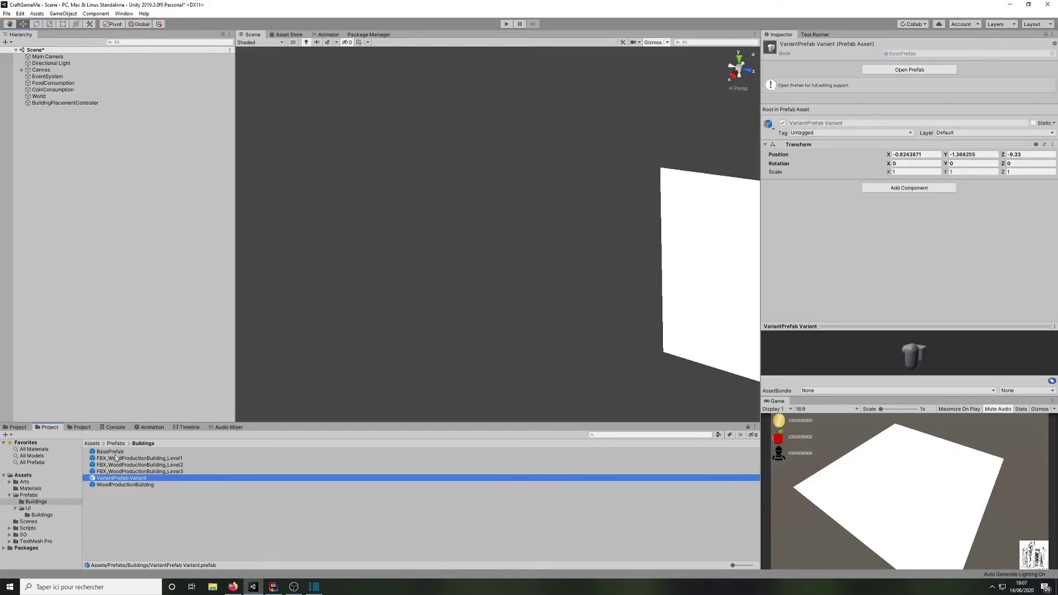
{"action": "left_click", "coordinate": [115, 452], "text": "ctrl"}
{"action": "key", "text": "Delete"}
{"action": "left_click", "coordinate": [553, 310]}
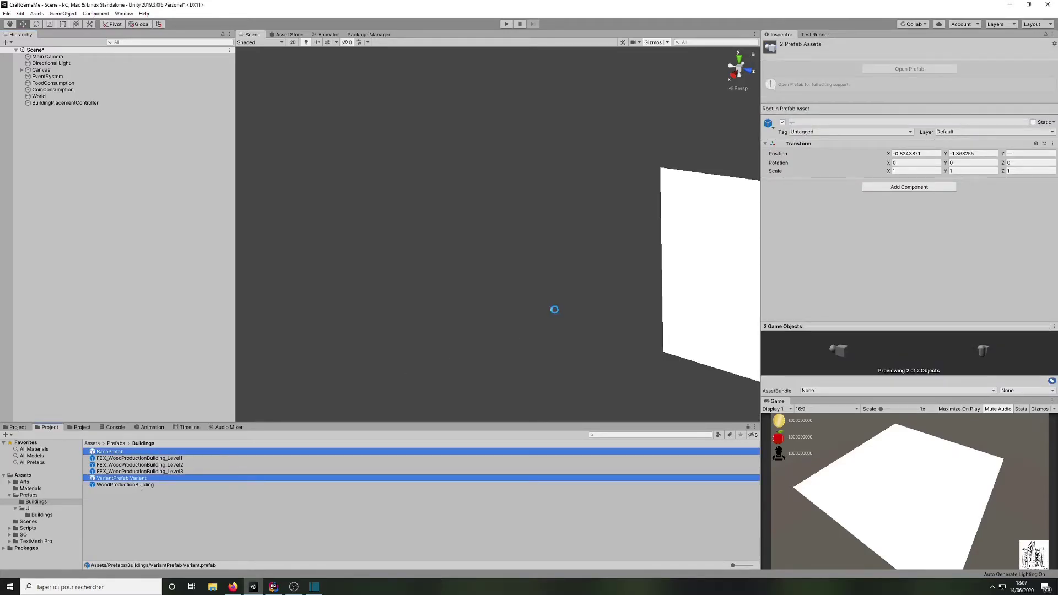
Step: Add an instance of the WoodProductionBuilding prefab to the scene at root level
{"action": "left_click_drag", "start_coordinate": [135, 472], "coordinate": [101, 263]}
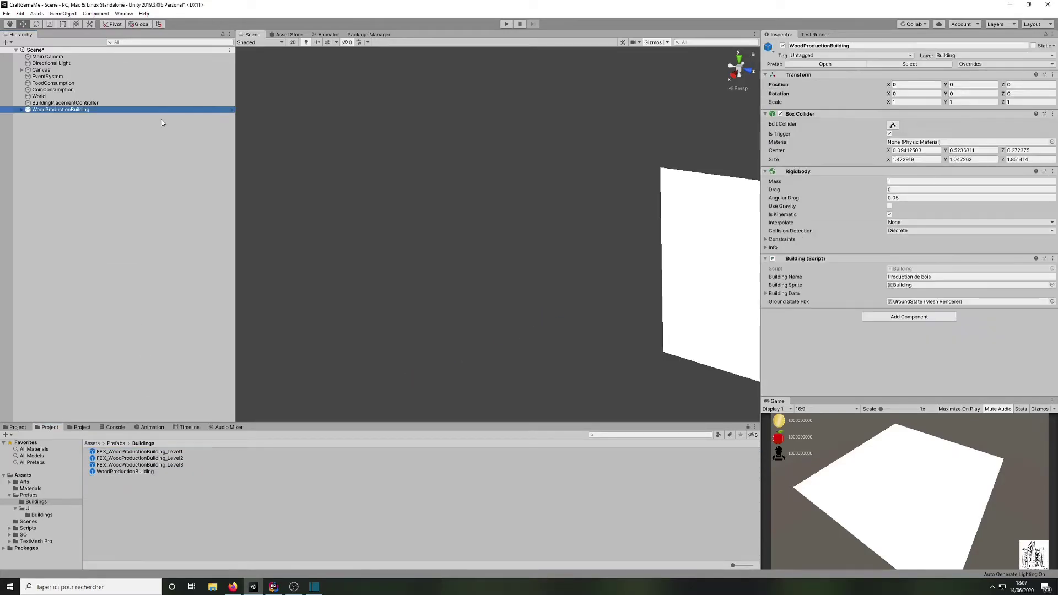
Step: Open the WoodProductionBuilding prefab, rename its GroundState child to GroundFbxState, and save the prefab
{"action": "left_click", "coordinate": [231, 111]}
{"action": "left_click", "coordinate": [64, 67]}
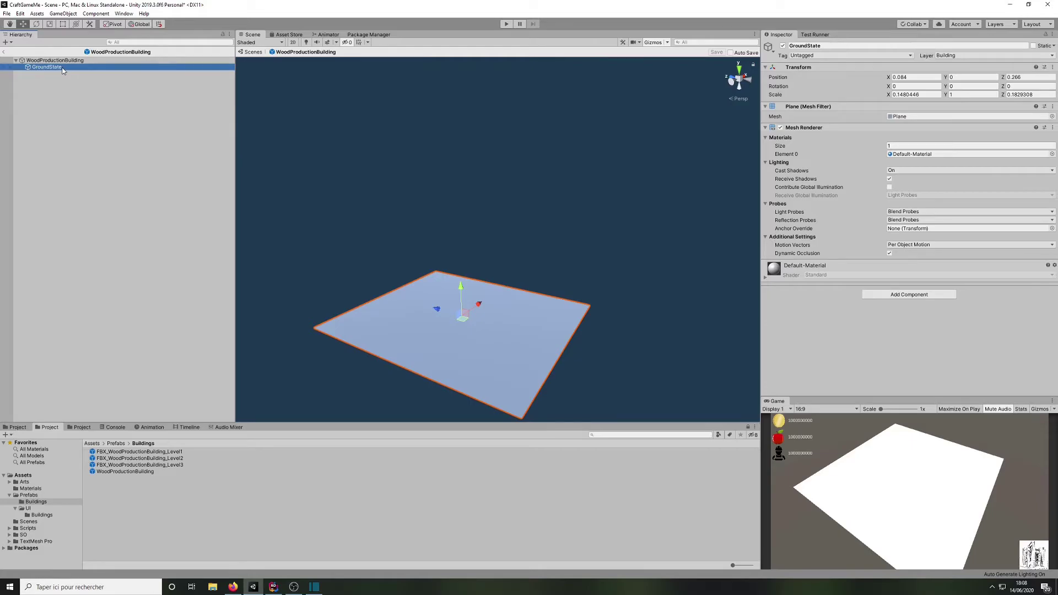
{"action": "key", "text": "F2"}
{"action": "left_click", "coordinate": [95, 68]}
{"action": "key", "text": "Left"}
{"action": "key", "text": "Left"}
{"action": "key", "text": "Left"}
{"action": "key", "text": "Left"}
{"action": "key", "text": "Left"}
{"action": "type", "text": "Fbx*"}
{"action": "key", "text": "Return"}
{"action": "left_click", "coordinate": [94, 69]}
{"action": "left_click", "coordinate": [60, 67]}
{"action": "key", "text": "BackSpace"}
{"action": "key", "text": "Return"}
{"action": "left_click", "coordinate": [64, 67]}
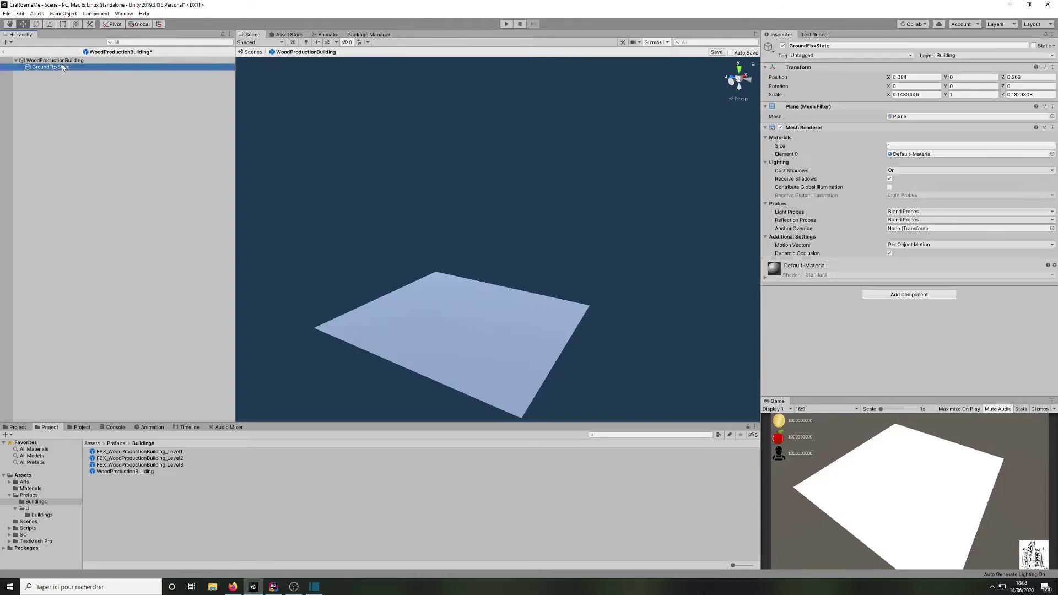
{"action": "key", "text": "ctrl+s"}
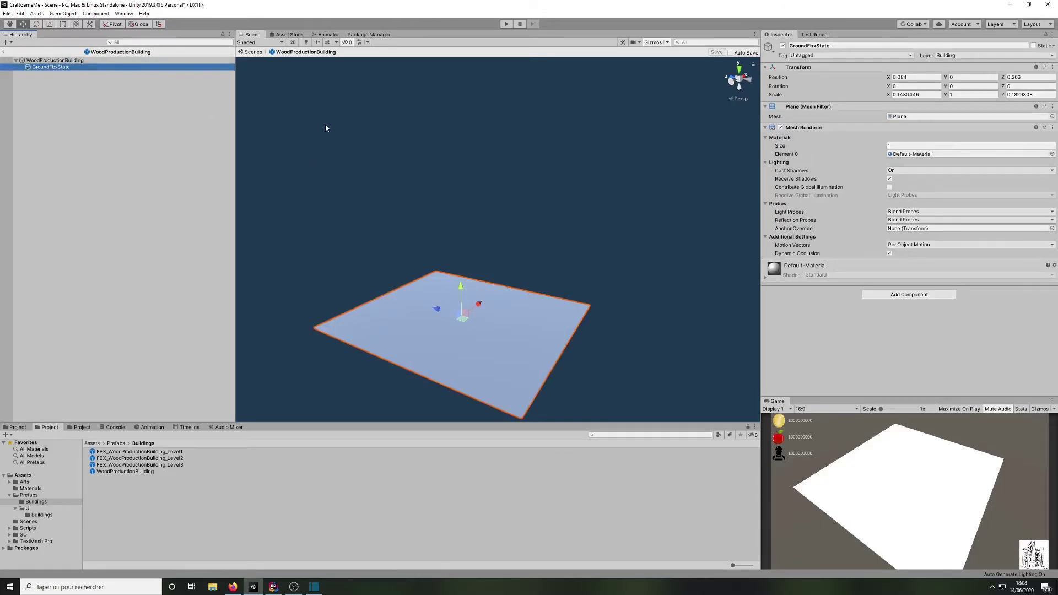
Step: Inspect the GroundFbxState child and the prefab root's Building script, and return to the main scene
{"action": "left_click", "coordinate": [95, 81]}
{"action": "left_click", "coordinate": [66, 67]}
{"action": "left_click", "coordinate": [47, 110]}
{"action": "left_click", "coordinate": [67, 67]}
{"action": "left_click", "coordinate": [83, 62]}
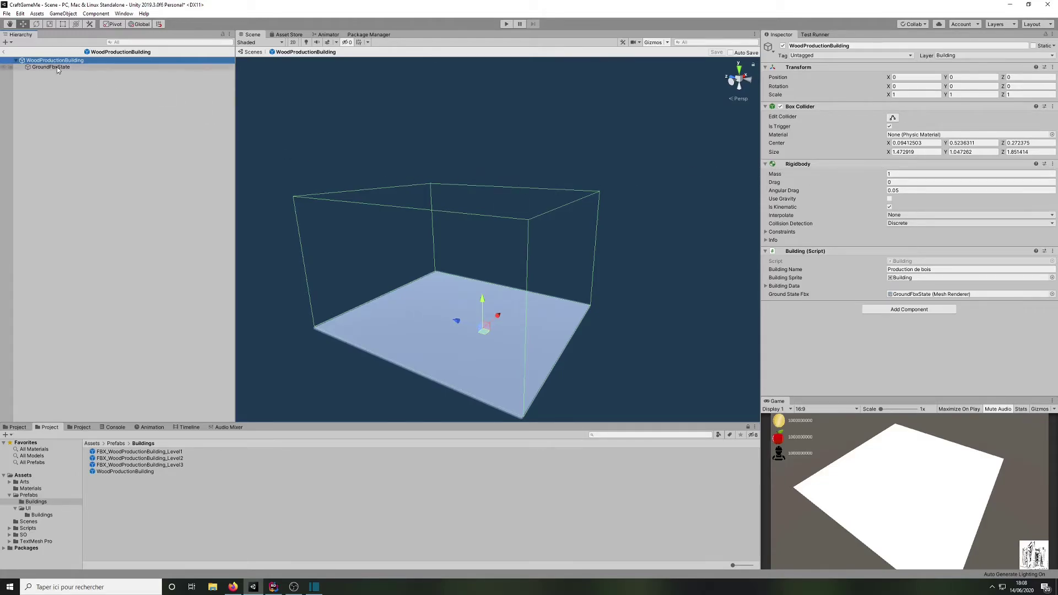
{"action": "left_click", "coordinate": [253, 52]}
{"action": "left_click", "coordinate": [109, 158]}
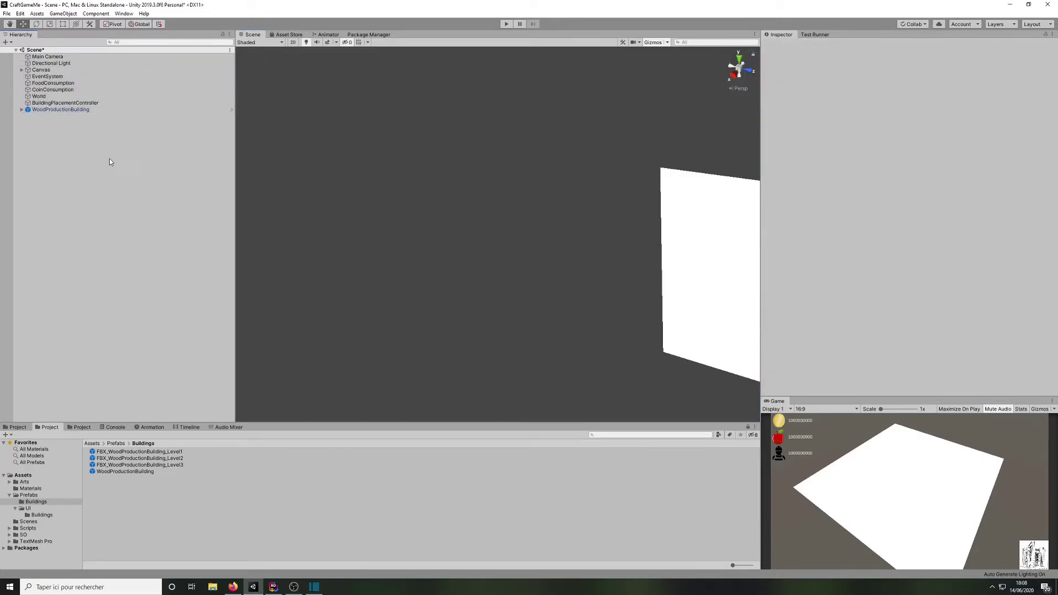
Step: Rename the WoodProductionBuilding instance in the scene to BaseBuilding
{"action": "left_click", "coordinate": [82, 110]}
{"action": "left_click", "coordinate": [49, 110]}
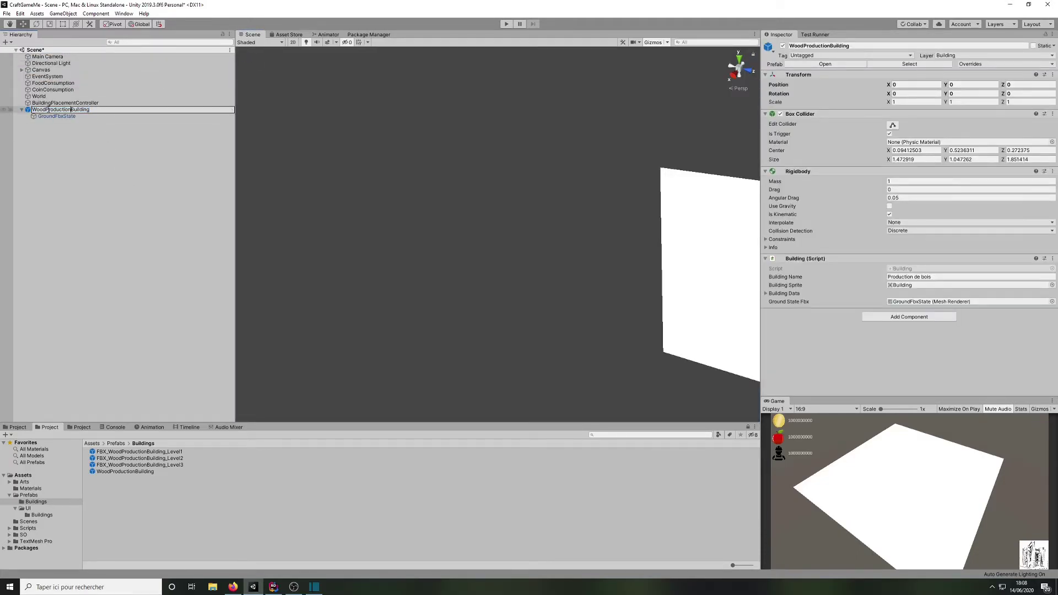
{"action": "key", "text": "shift+Home"}
{"action": "type", "text": "Base"}
{"action": "key", "text": "Return"}
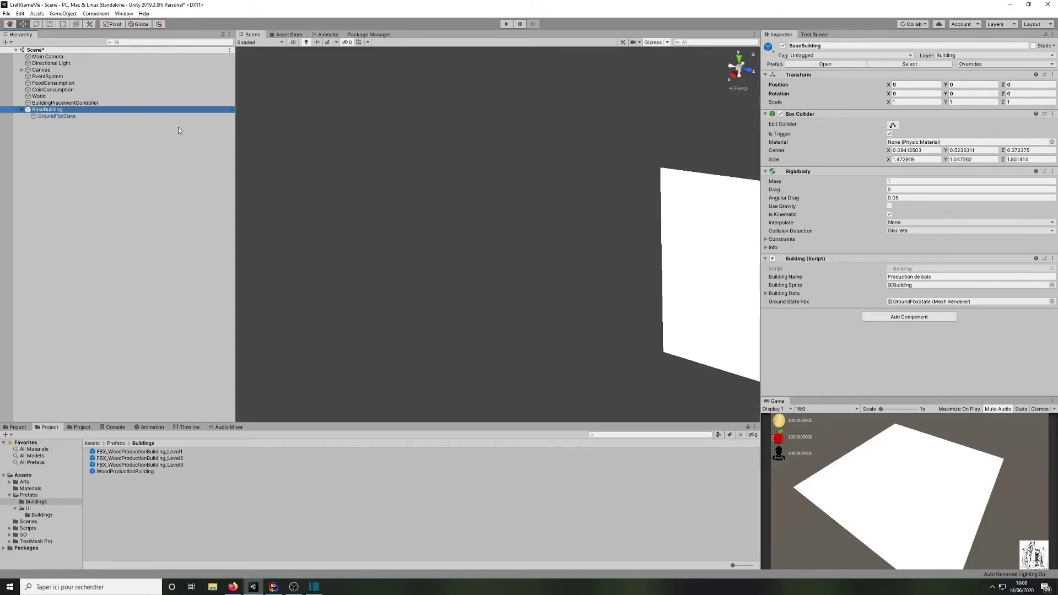
{"action": "left_click", "coordinate": [185, 239]}
Step: Delete the WoodProductionBuilding prefab asset from the Prefabs/Buildings folder
{"action": "left_click", "coordinate": [146, 471]}
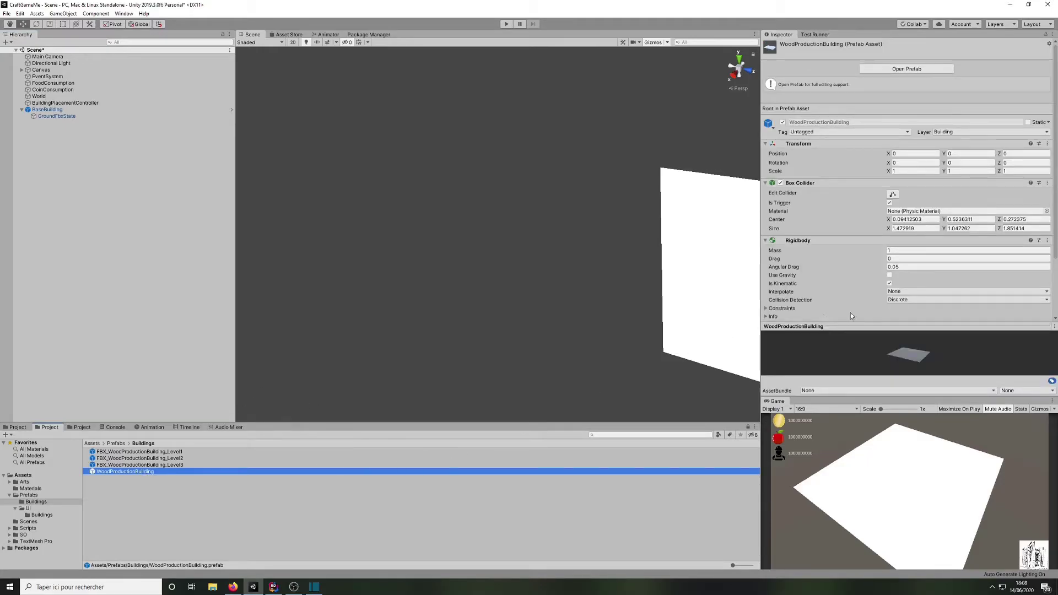
{"action": "key", "text": "Delete"}
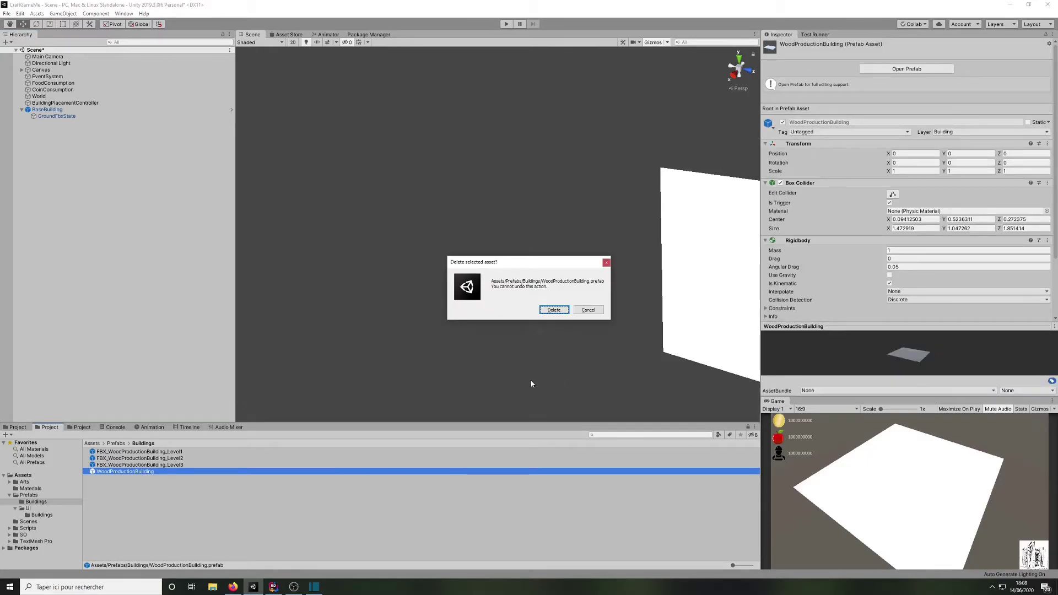
{"action": "left_click", "coordinate": [554, 309]}
Step: Unpack the BaseBuilding object from its missing prefab and save the scene
{"action": "left_click", "coordinate": [74, 110]}
{"action": "right_click", "coordinate": [87, 110]}
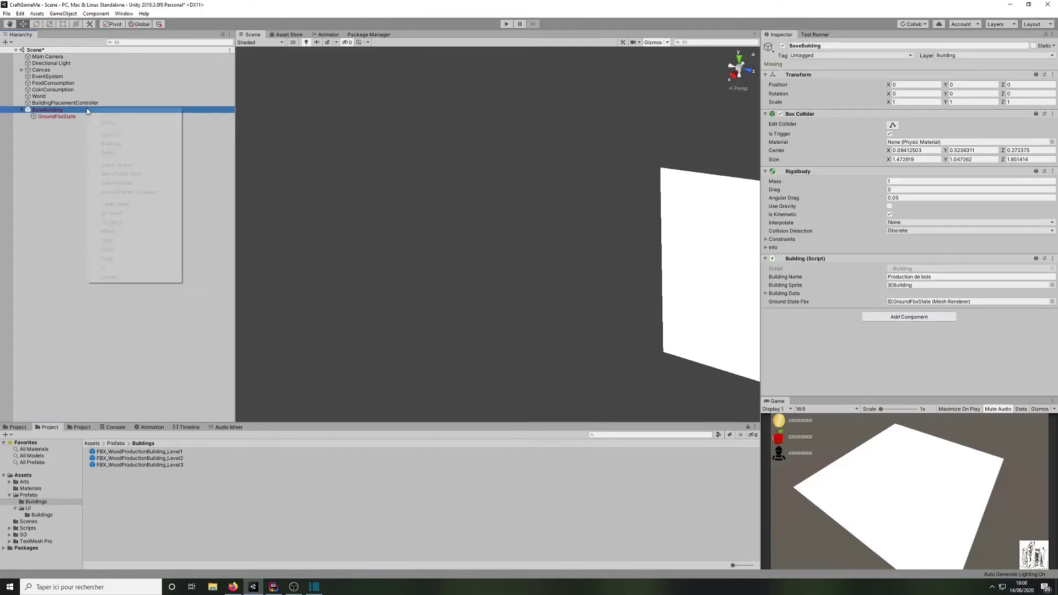
{"action": "left_click", "coordinate": [132, 182]}
{"action": "left_click", "coordinate": [129, 155]}
{"action": "key", "text": "ctrl+s"}
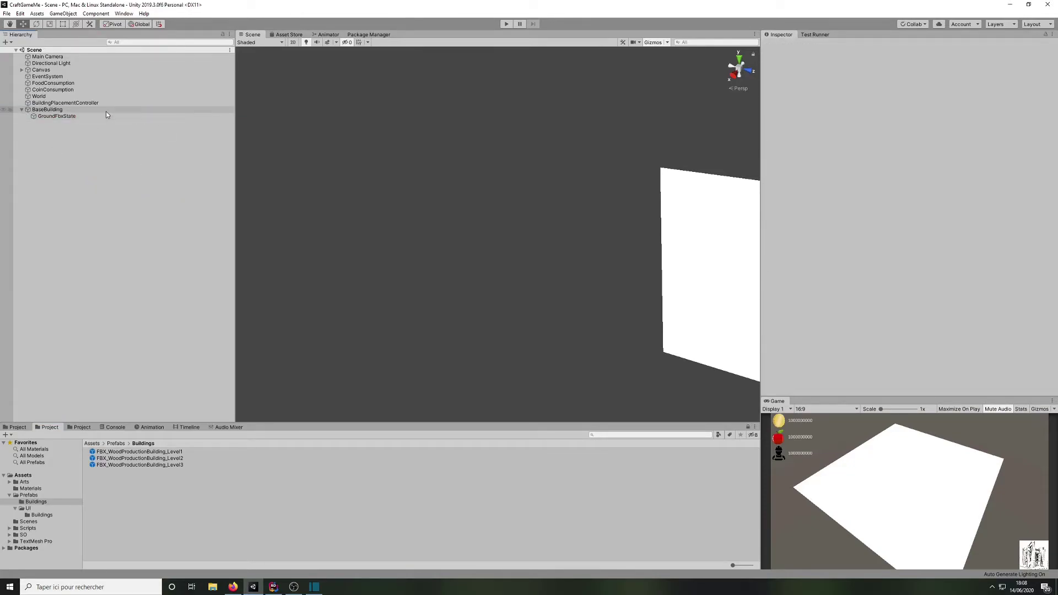
Step: Create a new prefab asset from the scene's BaseBuilding object in the Prefabs/Buildings folder
{"action": "left_click", "coordinate": [103, 110]}
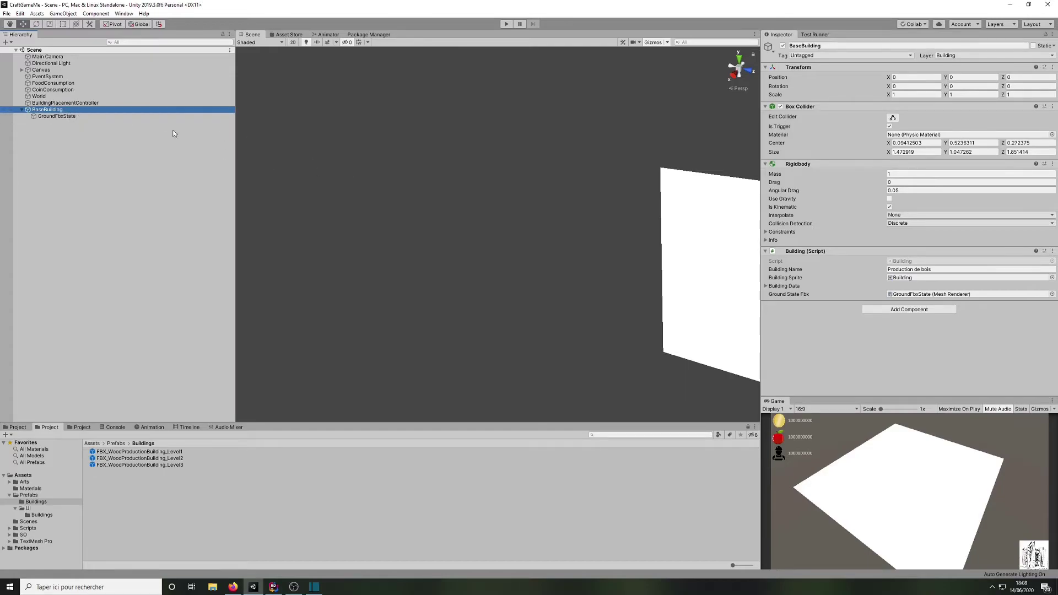
{"action": "left_click_drag", "start_coordinate": [73, 112], "coordinate": [161, 498]}
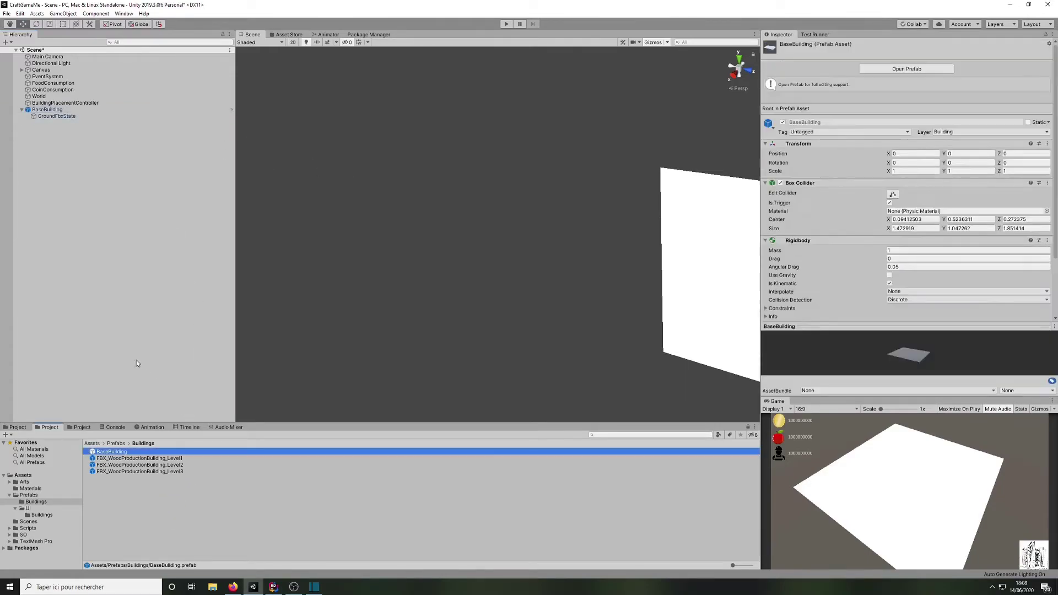
{"action": "scroll", "coordinate": [842, 241], "scroll_direction": "down", "scroll_amount": 3}
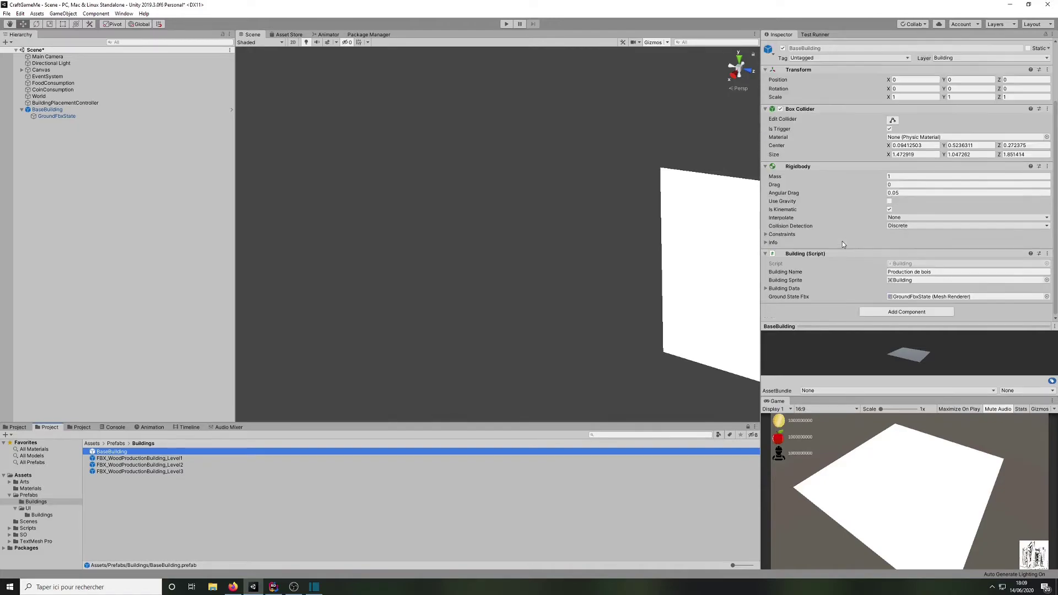
Step: Open the BaseBuilding prefab and clear the Building Name and Building Sprite of its Building script
{"action": "left_click", "coordinate": [178, 110]}
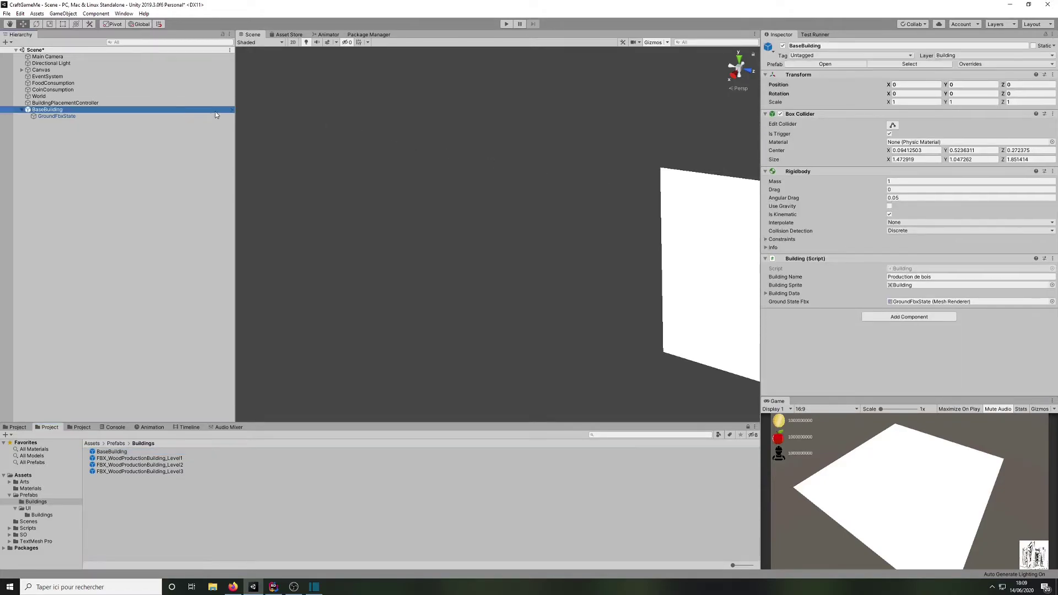
{"action": "left_click", "coordinate": [228, 110]}
{"action": "left_click", "coordinate": [910, 269]}
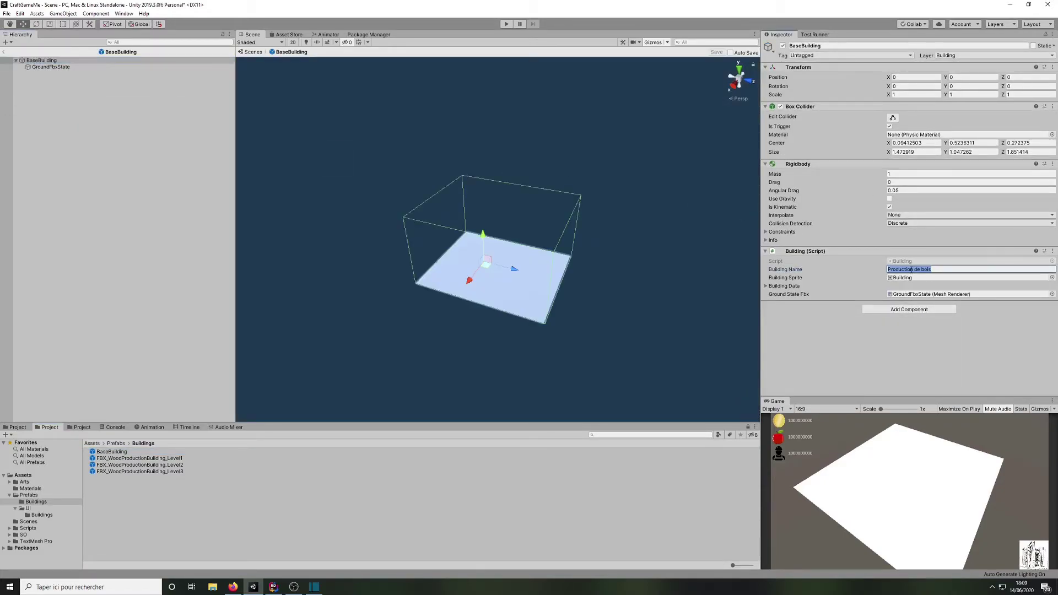
{"action": "key", "text": "BackSpace"}
{"action": "left_click", "coordinate": [1025, 277]}
{"action": "key", "text": "Delete"}
Step: Set the Building Data array size to 0 in the Building script, keep the Ground State Fbx reference, and save the prefab
{"action": "left_click", "coordinate": [784, 286]}
{"action": "left_click", "coordinate": [909, 295]}
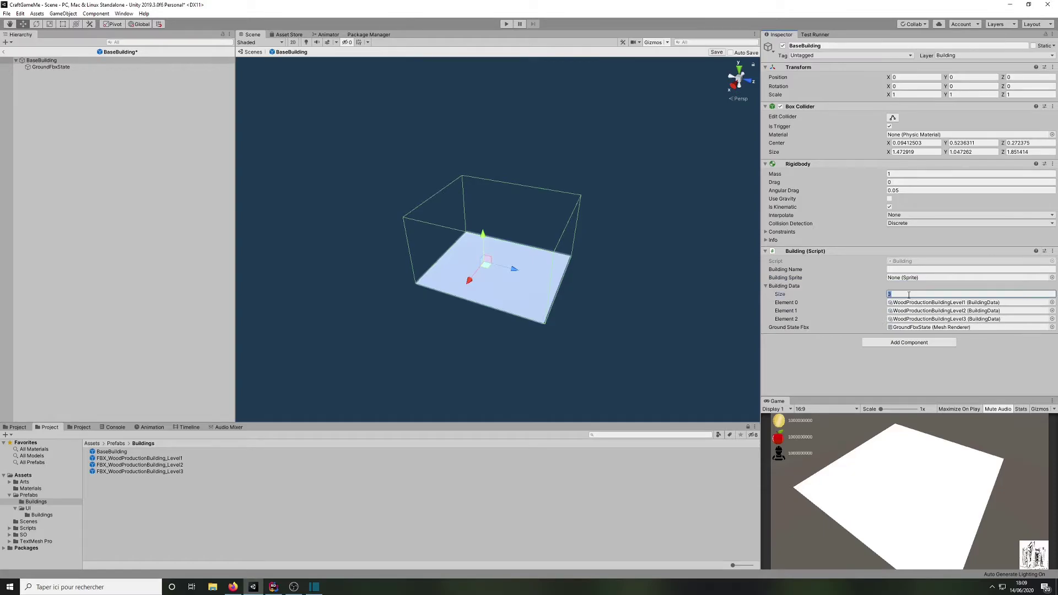
{"action": "type", "text": "0"}
{"action": "key", "text": "Return"}
{"action": "left_click", "coordinate": [912, 303]}
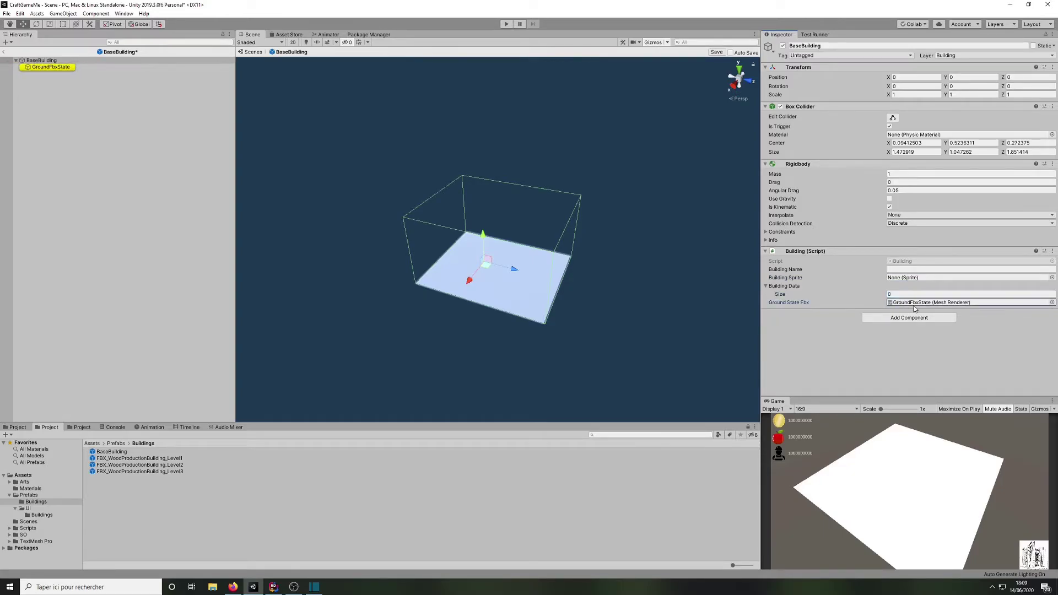
{"action": "left_click", "coordinate": [925, 344]}
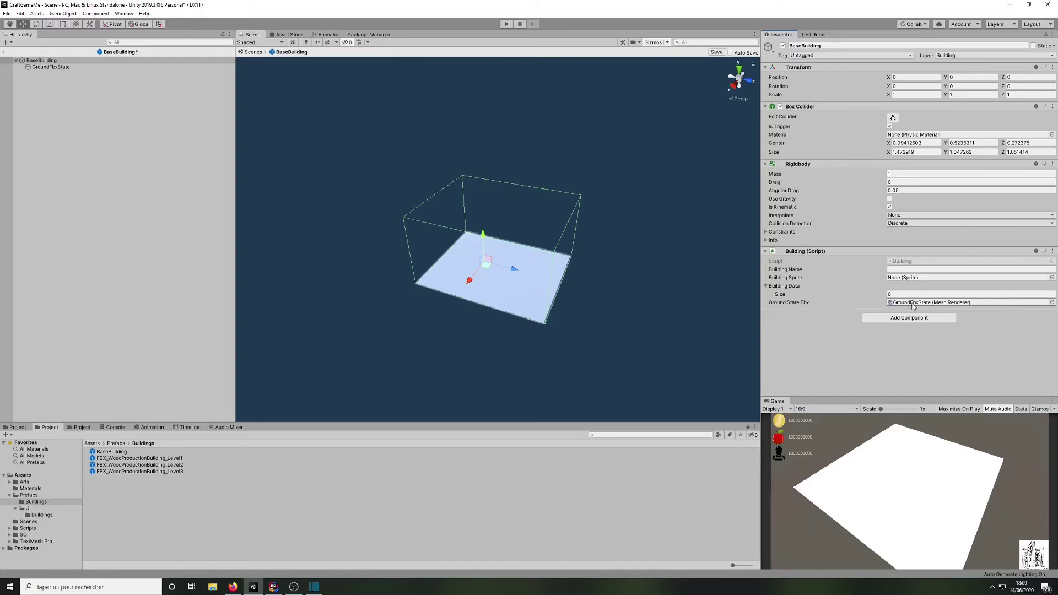
{"action": "key", "text": "ctrl+s"}
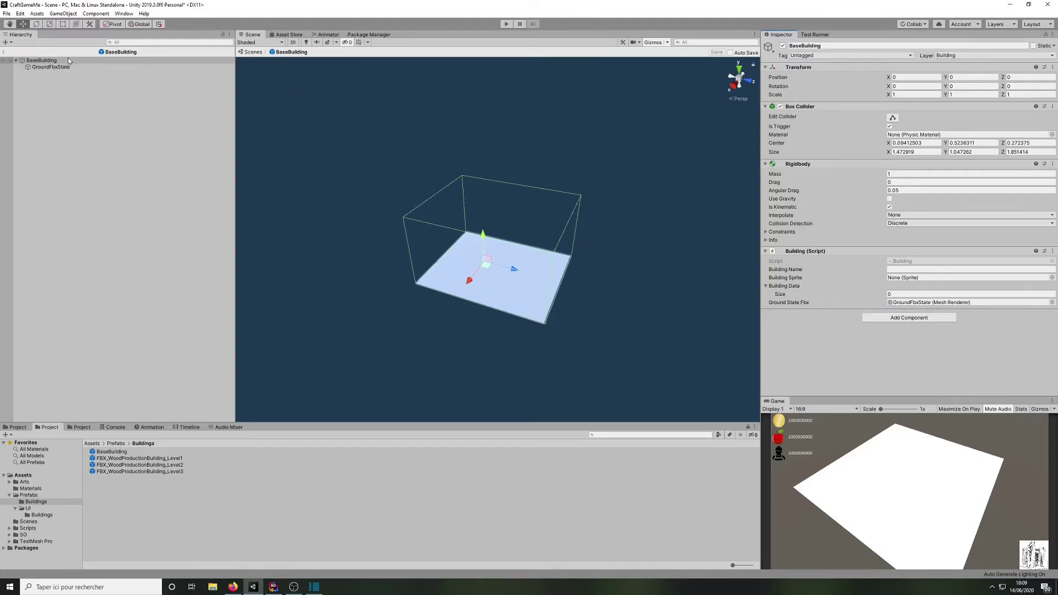
Step: Examine the transform of GroundFbxState and the components of the BaseBuilding root, and return to the main scene
{"action": "left_click", "coordinate": [48, 67]}
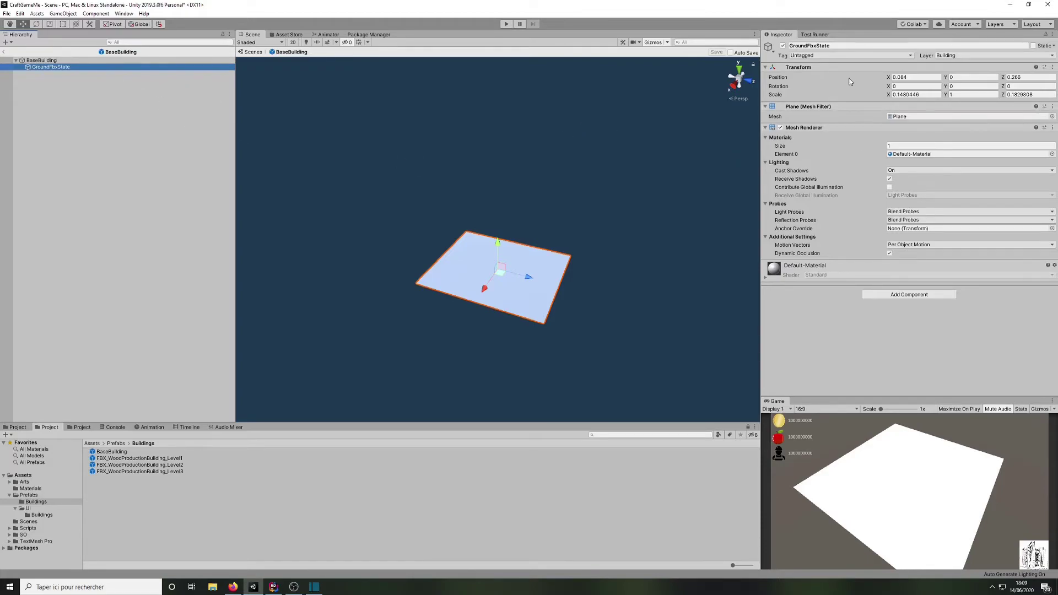
{"action": "left_click", "coordinate": [952, 86]}
{"action": "left_click", "coordinate": [42, 60]}
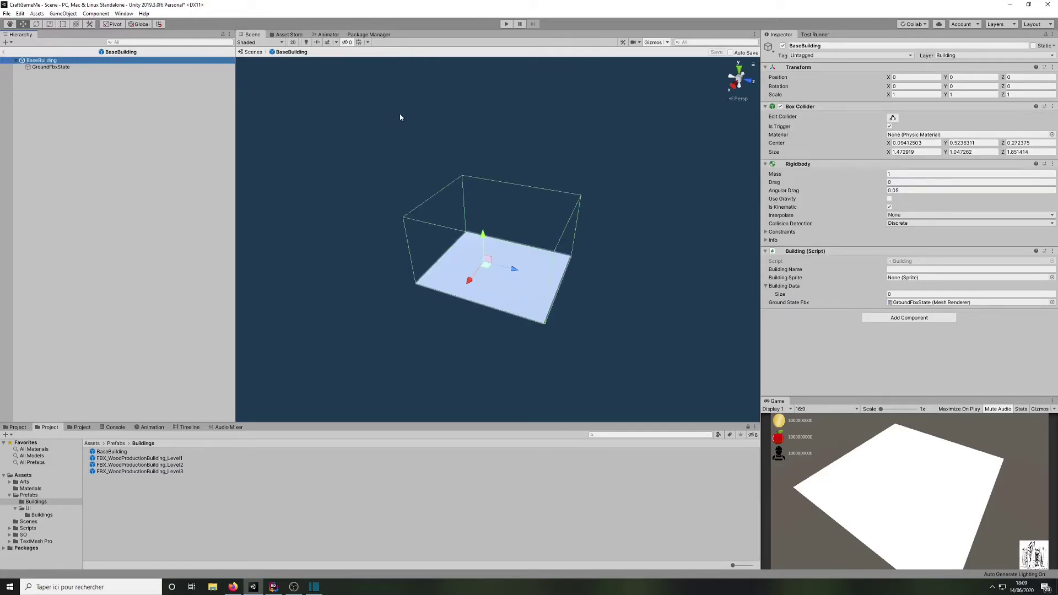
{"action": "left_click", "coordinate": [253, 52]}
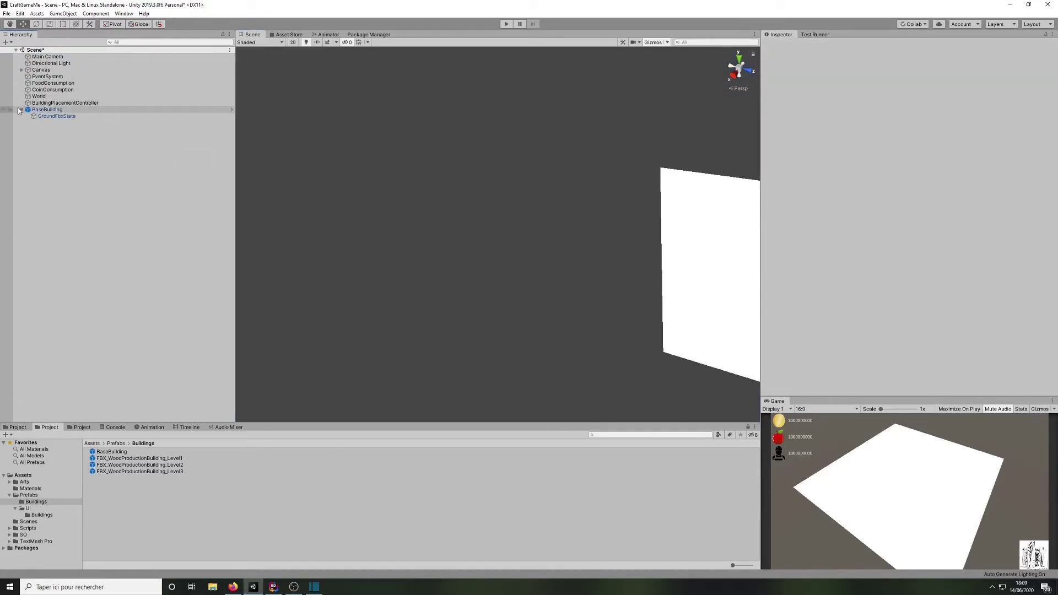
Step: Duplicate BaseBuilding in the scene and rename the copy as WoodProductionBuilding
{"action": "left_click", "coordinate": [42, 109]}
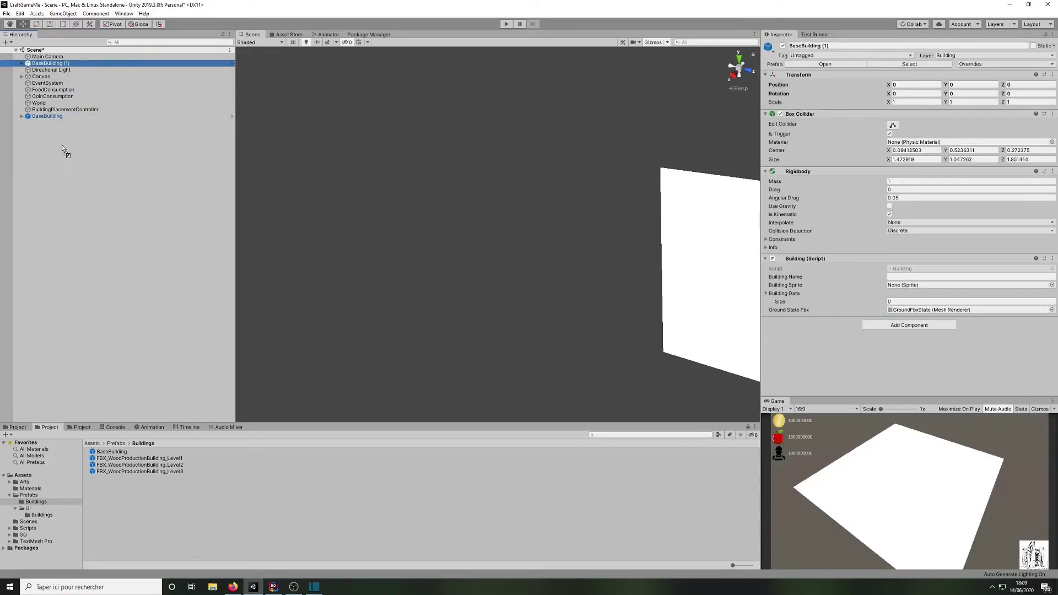
{"action": "key", "text": "ctrl+d"}
{"action": "key", "text": "F2"}
{"action": "left_click_drag", "start_coordinate": [44, 116], "coordinate": [11, 113]}
{"action": "type", "text": "WoodProduction"}
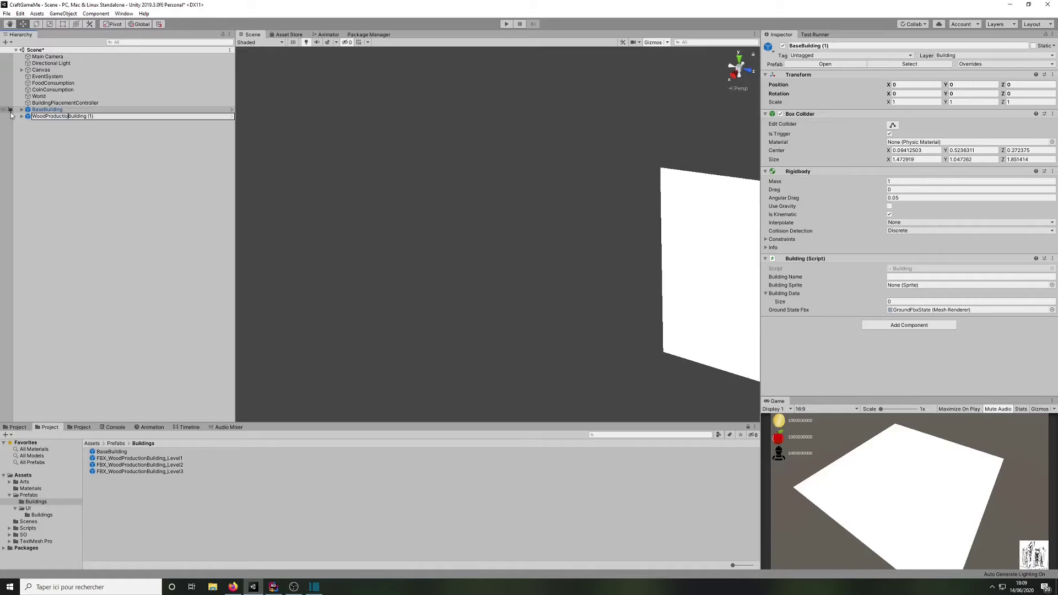
{"action": "key", "text": "Return"}
Step: Save the WoodProductionBuilding object in the Prefabs/Buildings folder as a prefab variant of BaseBuilding
{"action": "left_click_drag", "start_coordinate": [58, 117], "coordinate": [148, 500]}
{"action": "left_click", "coordinate": [551, 310]}
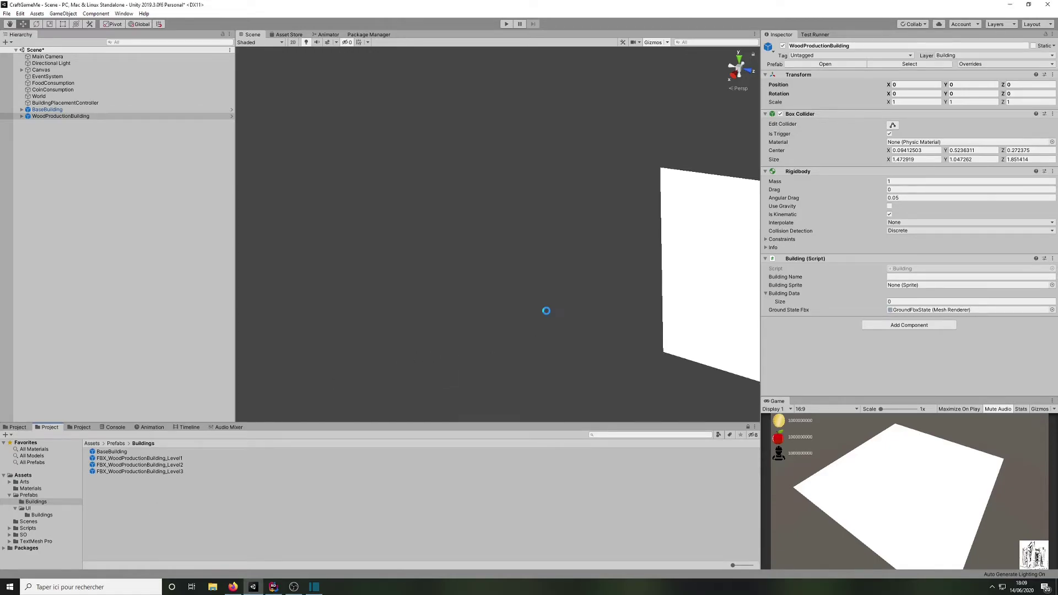
{"action": "left_click", "coordinate": [154, 502]}
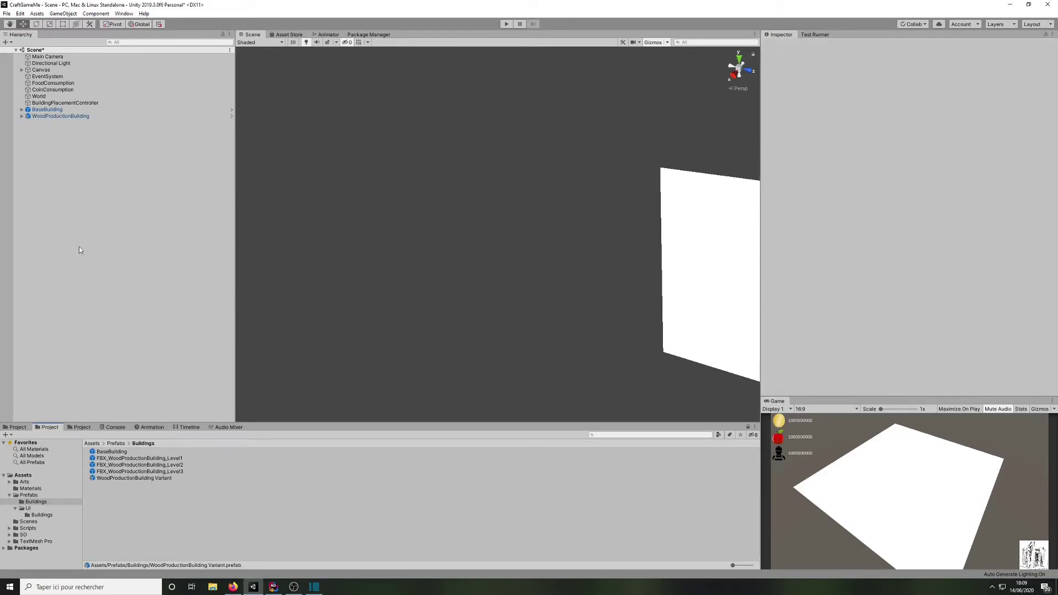
Step: Open the WoodProductionBuilding variant, try stretching its ground plane to a Z scale of about 0.26, undo the resize, and return to the scene
{"action": "left_click", "coordinate": [105, 116]}
{"action": "left_click", "coordinate": [231, 116]}
{"action": "scroll", "coordinate": [464, 282], "scroll_direction": "up", "scroll_amount": 3}
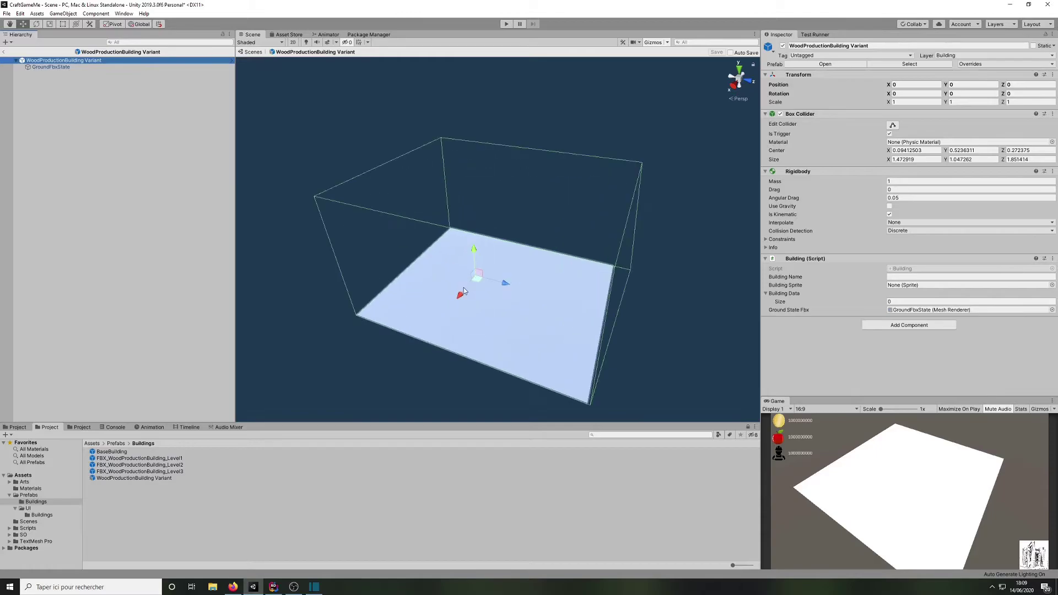
{"action": "middle_click_drag", "start_coordinate": [368, 226], "coordinate": [378, 165]}
{"action": "scroll", "coordinate": [580, 210], "scroll_direction": "up", "scroll_amount": 5}
{"action": "middle_click_drag", "start_coordinate": [588, 236], "coordinate": [534, 233]}
{"action": "scroll", "coordinate": [534, 233], "scroll_direction": "down", "scroll_amount": 5}
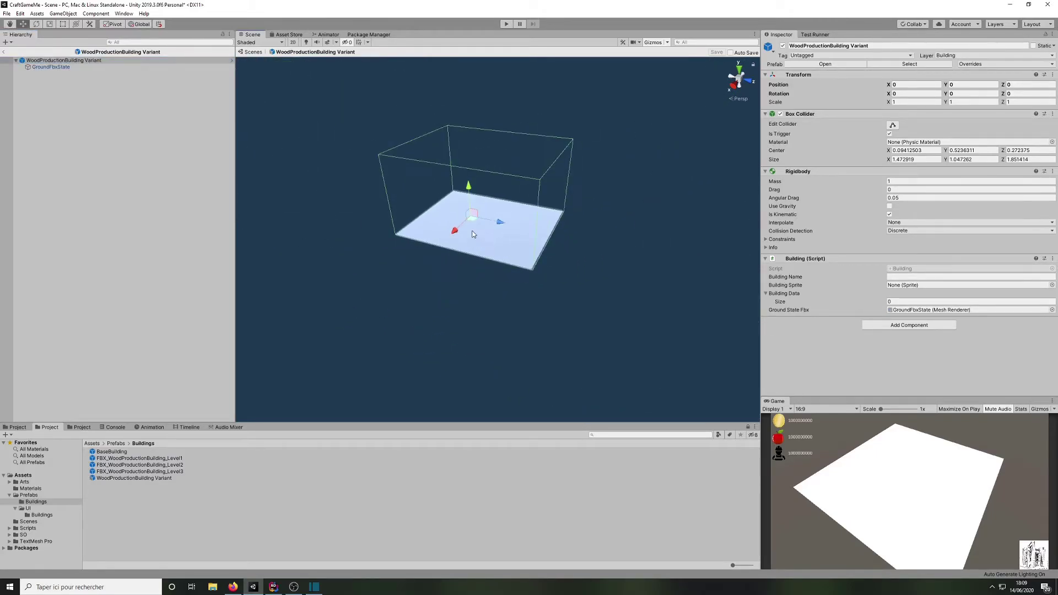
{"action": "scroll", "coordinate": [266, 90], "scroll_direction": "up", "scroll_amount": 3}
{"action": "left_click", "coordinate": [536, 304]}
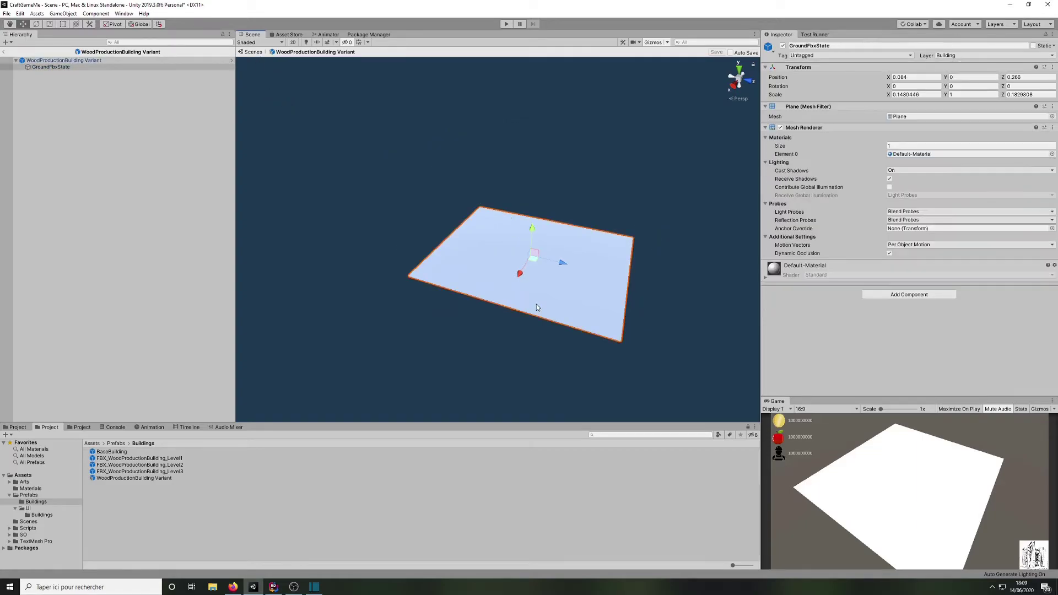
{"action": "left_click", "coordinate": [63, 24]}
{"action": "left_click_drag", "start_coordinate": [626, 271], "coordinate": [726, 292]}
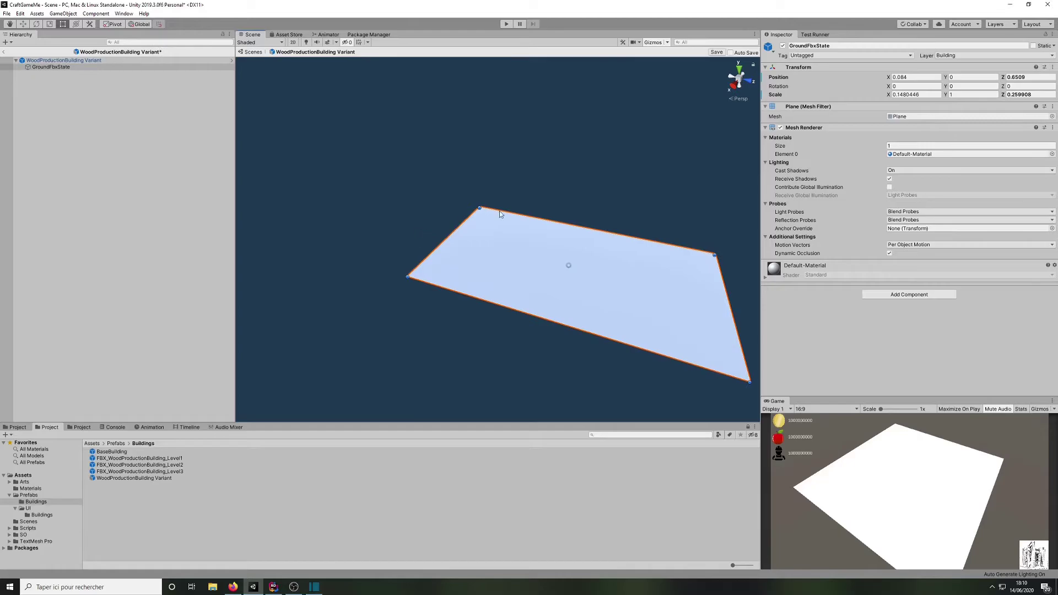
{"action": "key", "text": "ctrl+z"}
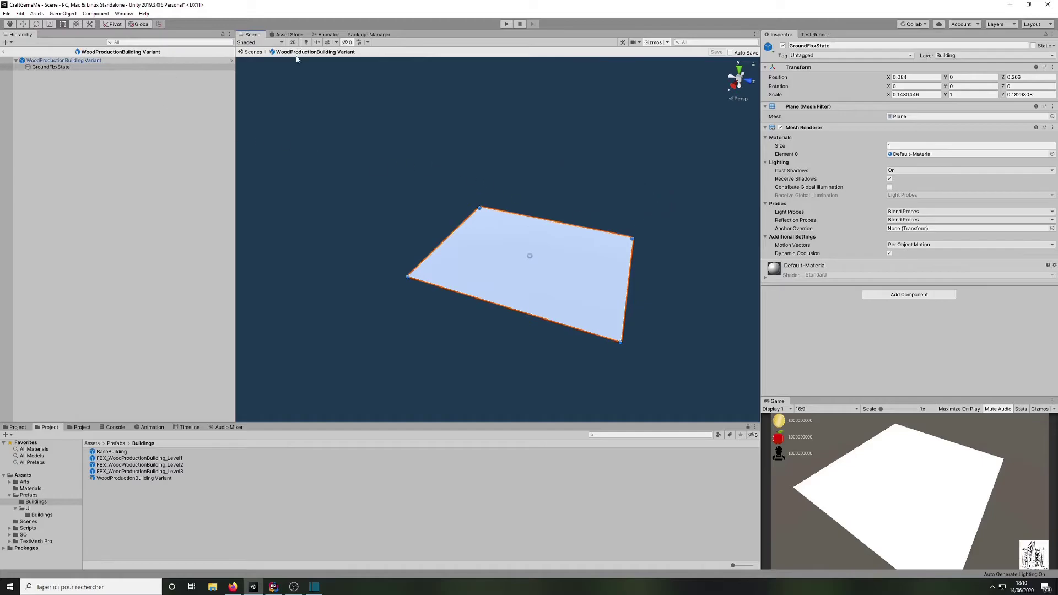
{"action": "left_click", "coordinate": [254, 51]}
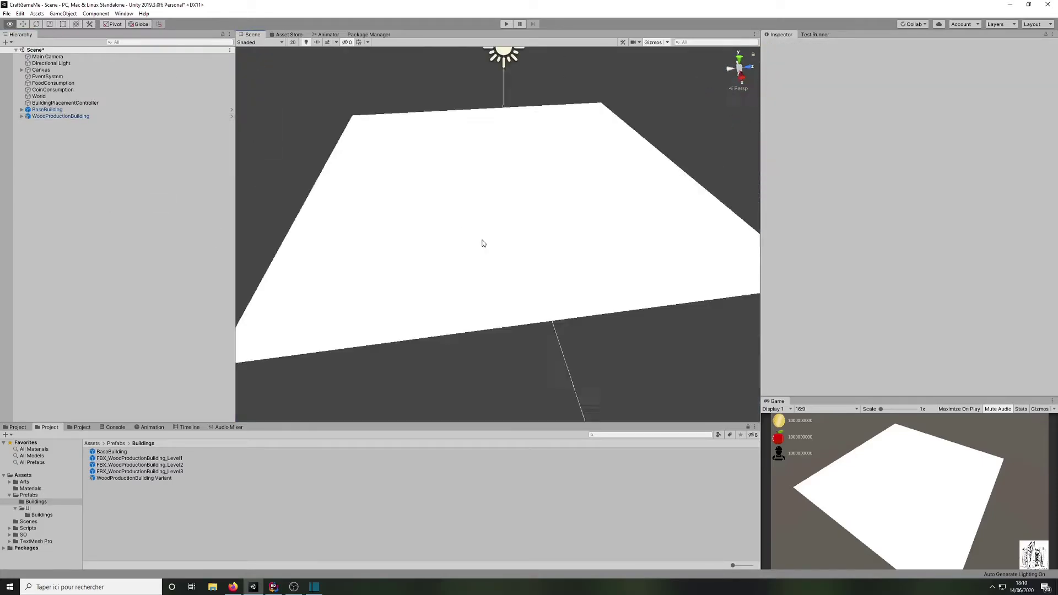
Step: Duplicate BaseBuilding three times and place the copies below WoodProductionBuilding in the scene hierarchy
{"action": "left_click", "coordinate": [95, 116]}
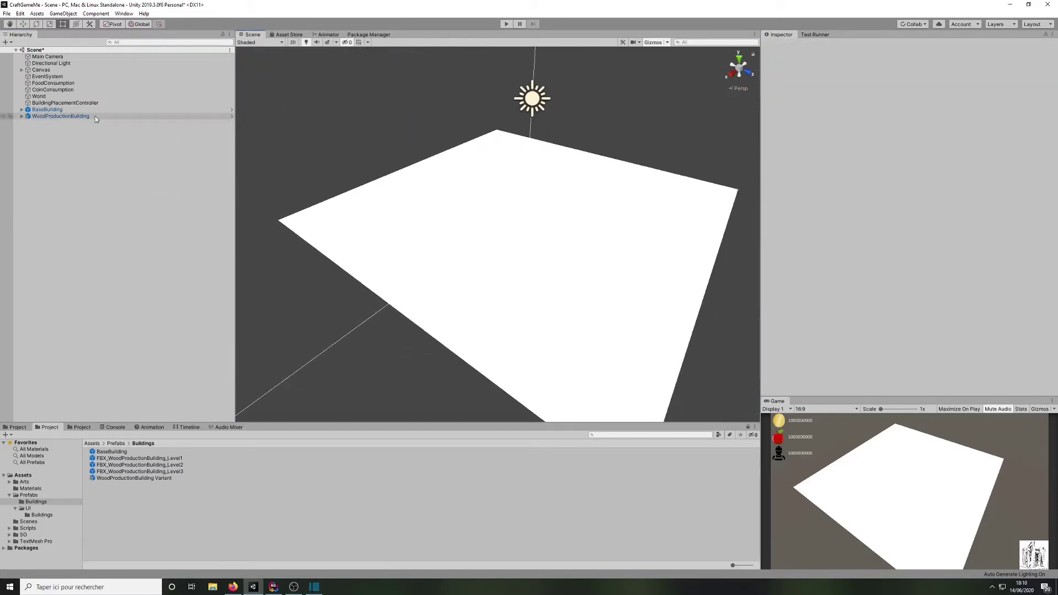
{"action": "right_click_drag", "start_coordinate": [418, 223], "coordinate": [358, 220]}
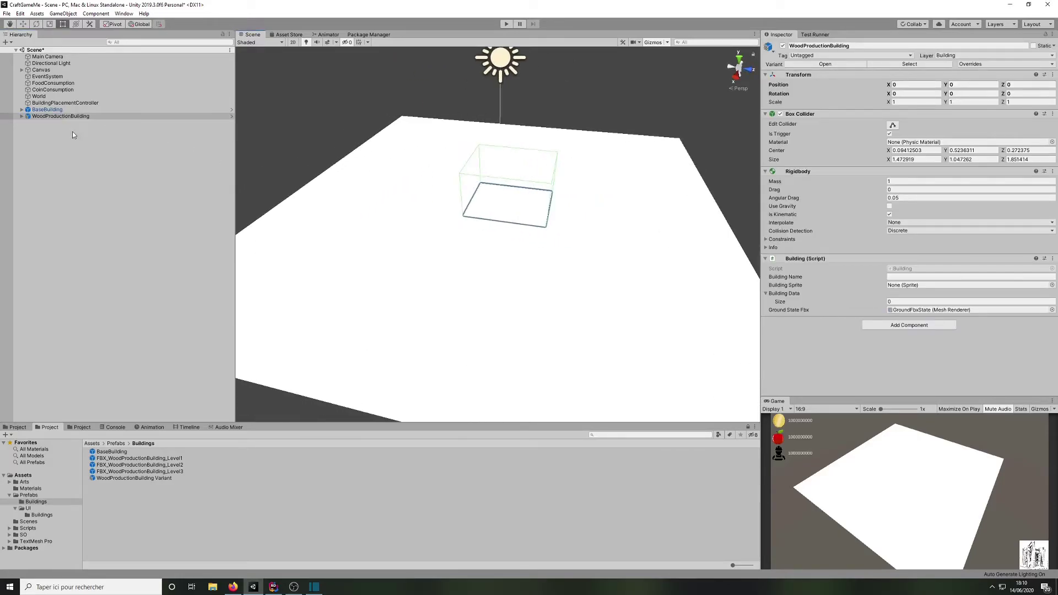
{"action": "left_click", "coordinate": [61, 115]}
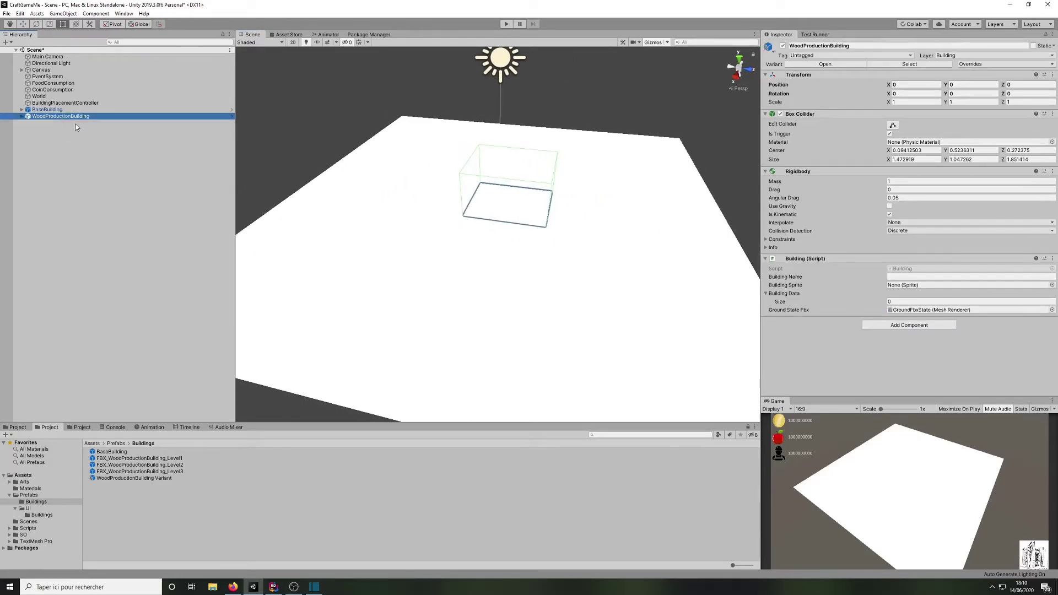
{"action": "left_click", "coordinate": [45, 109]}
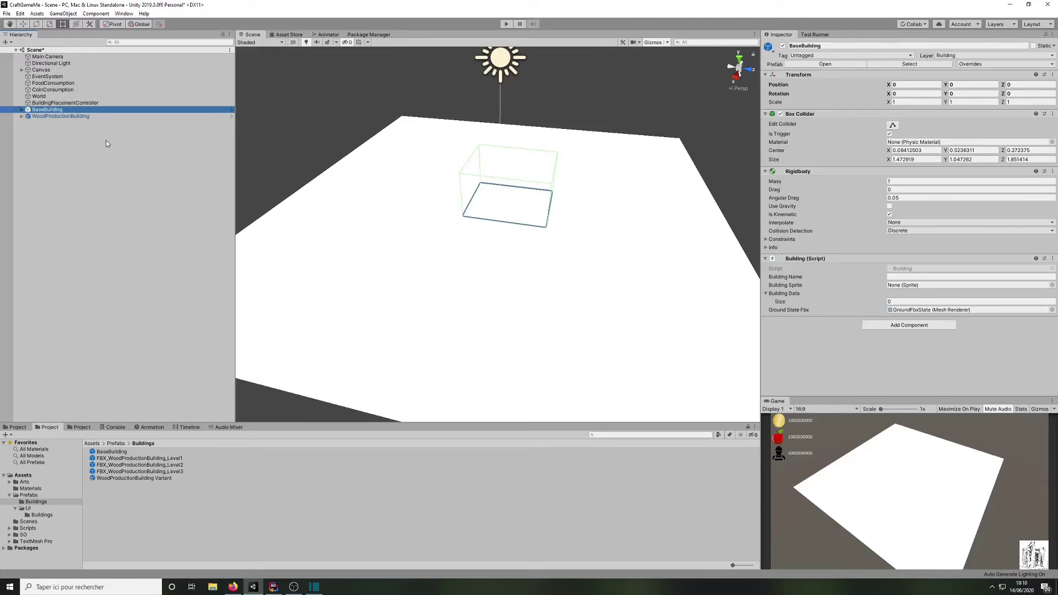
{"action": "key", "text": "ctrl+d"}
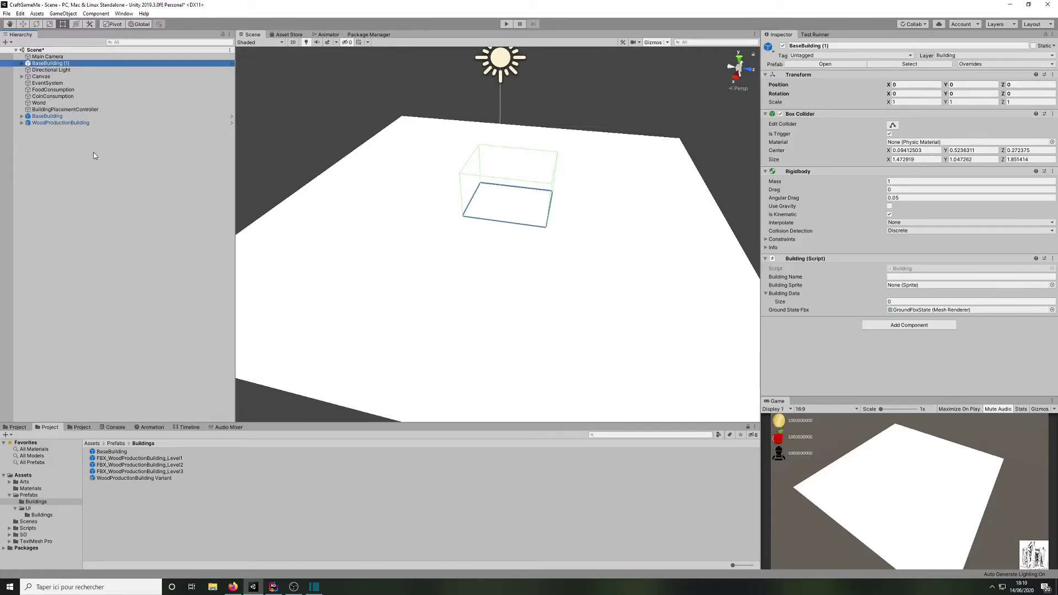
{"action": "key", "text": "ctrl+d"}
{"action": "key", "text": "ctrl+d"}
{"action": "left_click", "coordinate": [55, 76], "text": "shift"}
{"action": "left_click_drag", "start_coordinate": [58, 72], "coordinate": [76, 160]}
Step: Rename the first BaseBuilding copy as OreProductionBuilding, reusing the name of WoodProductionBuilding
{"action": "left_click", "coordinate": [73, 123]}
{"action": "key", "text": "Up"}
{"action": "key", "text": "F2"}
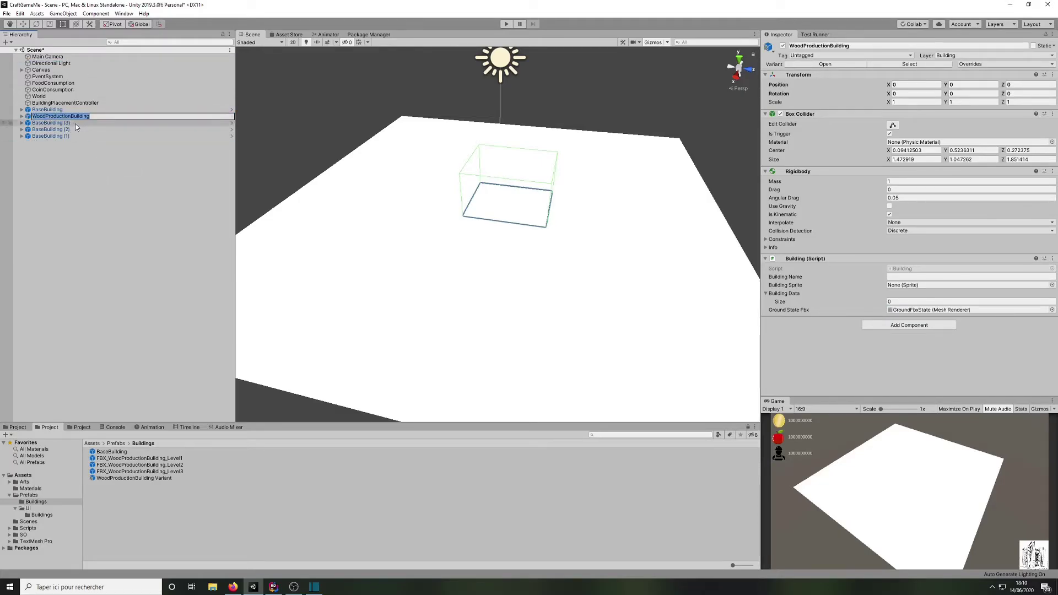
{"action": "key", "text": "ctrl+c"}
{"action": "left_click", "coordinate": [75, 124]}
{"action": "key", "text": "F2"}
{"action": "key", "text": "ctrl+v"}
{"action": "left_click_drag", "start_coordinate": [46, 122], "coordinate": [6, 116]}
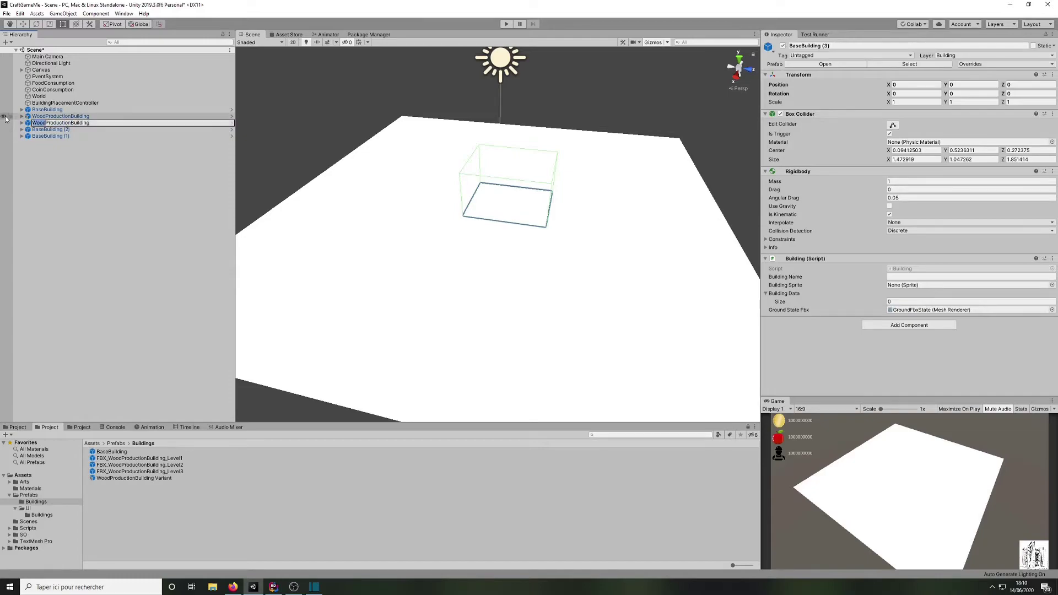
{"action": "type", "text": "Ore"}
{"action": "key", "text": "Return"}
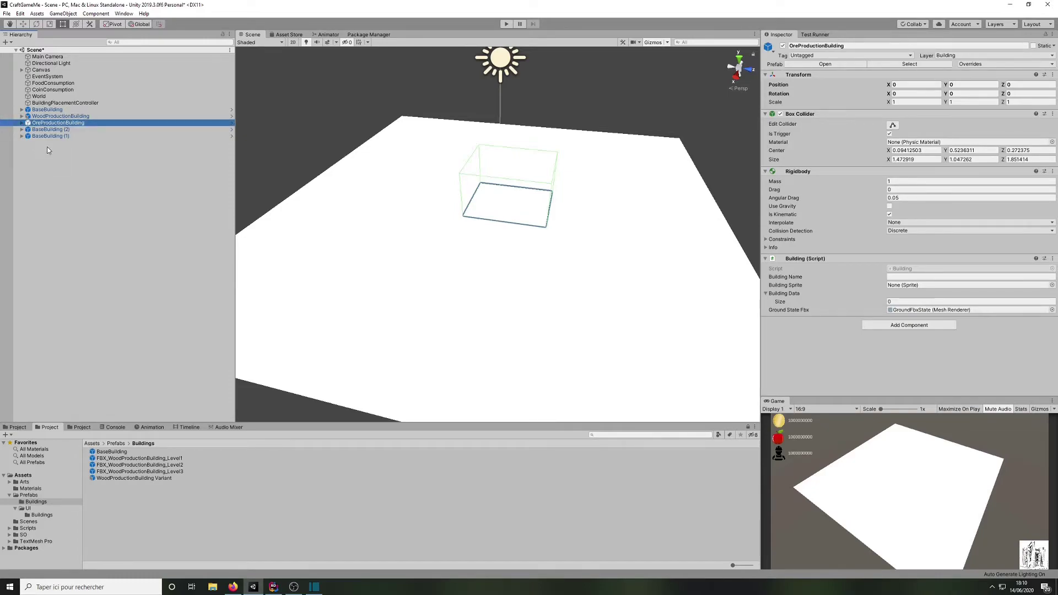
Step: Rename the second BaseBuilding copy as StonesProductionBuilding and change OreProductionBuilding to OresProductionBuilding
{"action": "left_click", "coordinate": [53, 130]}
{"action": "key", "text": "F2"}
{"action": "key", "text": "ctrl+v"}
{"action": "left_click_drag", "start_coordinate": [46, 129], "coordinate": [27, 129]}
{"action": "type", "text": "Stones"}
{"action": "key", "text": "Return"}
{"action": "left_click", "coordinate": [45, 123]}
{"action": "key", "text": "F2"}
{"action": "type", "text": "s"}
{"action": "key", "text": "Return"}
Step: Rename the last BaseBuilding copy as VegetalsProductionBuilding and save the scene
{"action": "left_click", "coordinate": [74, 138]}
{"action": "key", "text": "F2"}
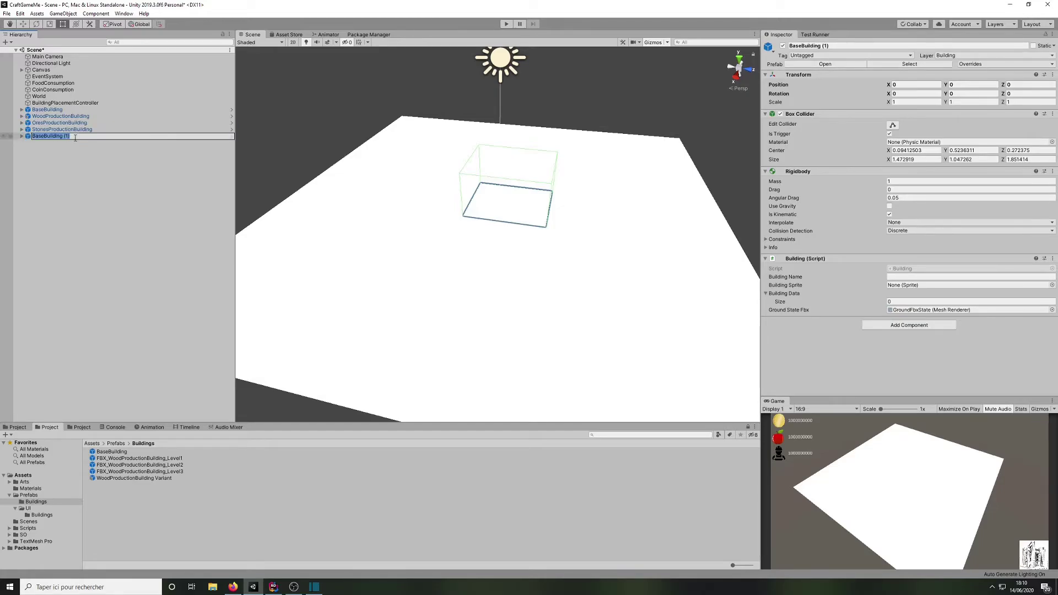
{"action": "key", "text": "ctrl+v"}
{"action": "left_click_drag", "start_coordinate": [48, 137], "coordinate": [32, 137]}
{"action": "type", "text": "Vegetals"}
{"action": "key", "text": "Return"}
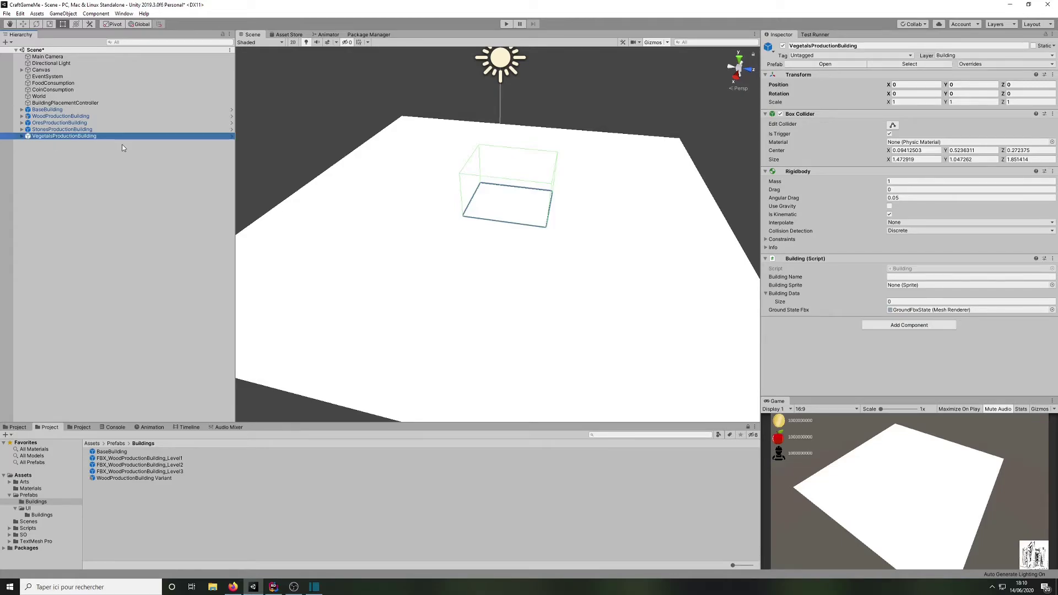
{"action": "left_click", "coordinate": [77, 156]}
{"action": "left_click", "coordinate": [110, 136]}
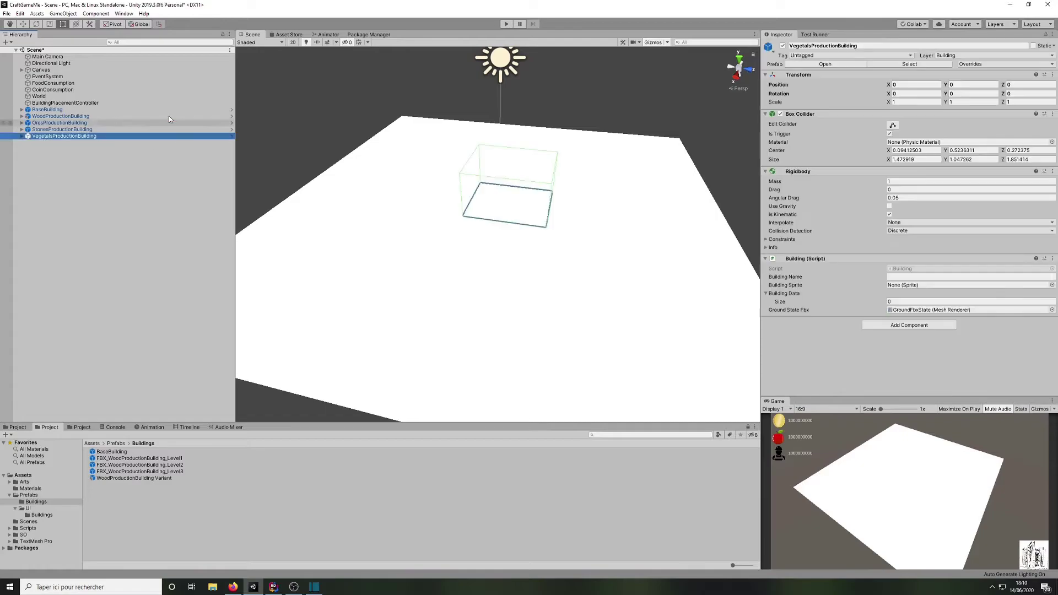
{"action": "left_click", "coordinate": [110, 160]}
{"action": "key", "text": "ctrl+s"}
Step: Save StonesProductionBuilding in the Prefabs/Buildings folder as a prefab variant of BaseBuilding
{"action": "left_click", "coordinate": [66, 122]}
{"action": "left_click", "coordinate": [68, 136], "text": "shift"}
{"action": "left_click", "coordinate": [82, 124]}
{"action": "left_click_drag", "start_coordinate": [83, 129], "coordinate": [127, 443]}
{"action": "left_click_drag", "start_coordinate": [135, 494], "coordinate": [136, 496]}
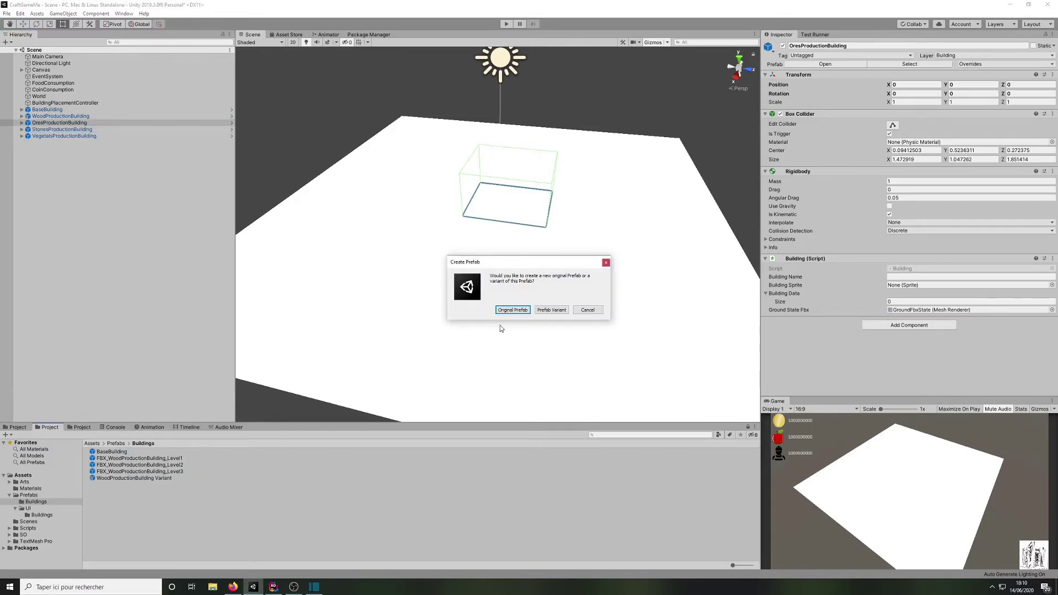
{"action": "left_click", "coordinate": [551, 311]}
Step: Save OresProductionBuilding and VegetalsProductionBuilding in the Prefabs/Buildings folder as prefab variants of BaseBuilding
{"action": "left_click", "coordinate": [64, 125]}
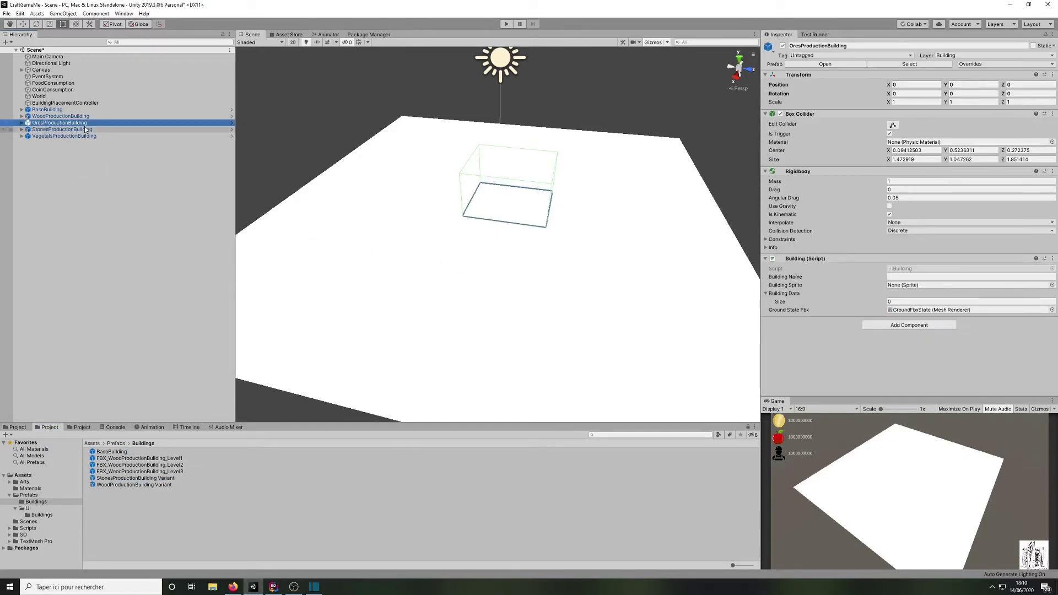
{"action": "left_click_drag", "start_coordinate": [197, 450], "coordinate": [137, 493]}
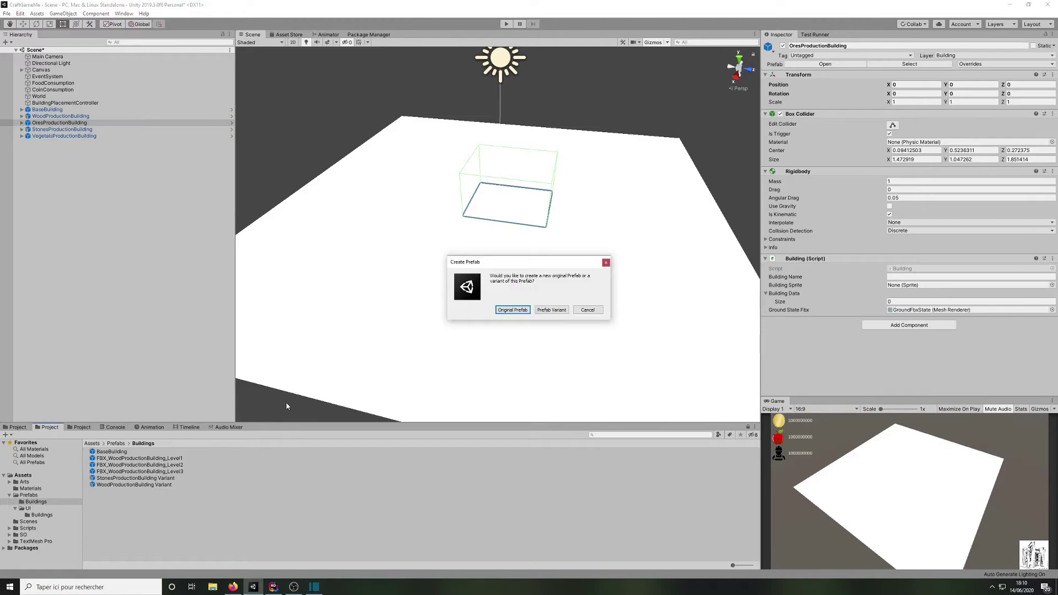
{"action": "left_click", "coordinate": [549, 310]}
{"action": "left_click", "coordinate": [66, 137]}
{"action": "left_click_drag", "start_coordinate": [64, 136], "coordinate": [154, 512]}
{"action": "left_click", "coordinate": [548, 312]}
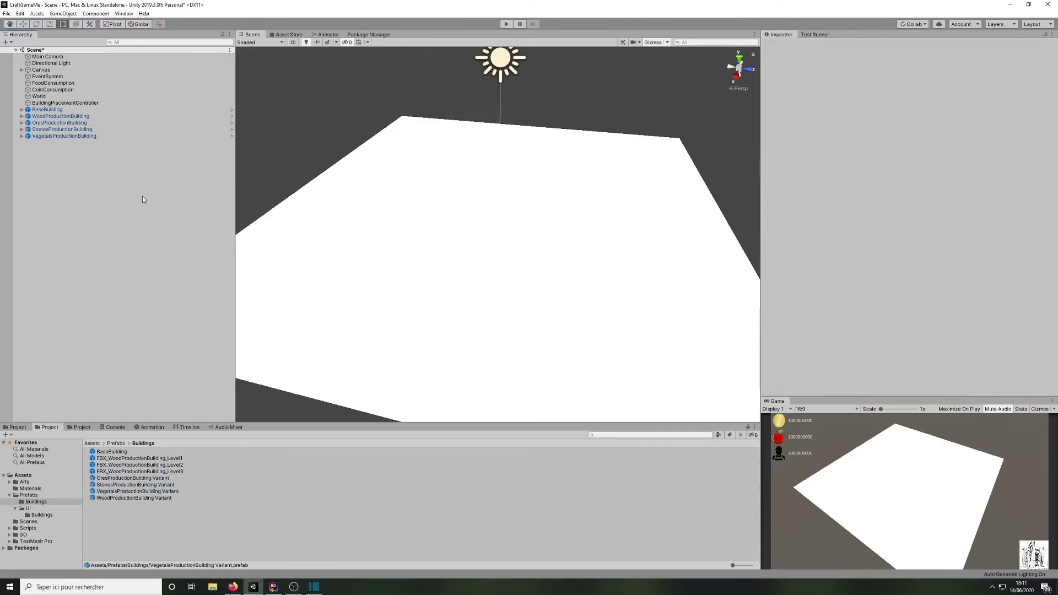
Step: In the WoodProductionBuilding variant, set the building name to "Production de bois" and the sprite to Building, save, and return to the scene
{"action": "left_click", "coordinate": [73, 116]}
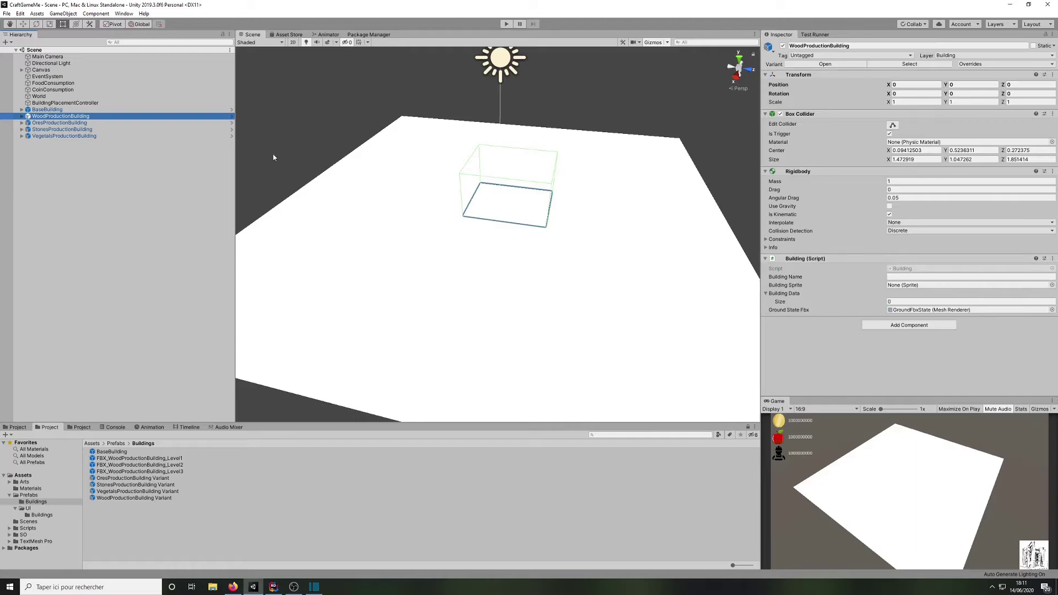
{"action": "left_click", "coordinate": [231, 116]}
{"action": "left_click", "coordinate": [904, 276]}
{"action": "type", "text": "Producti"}
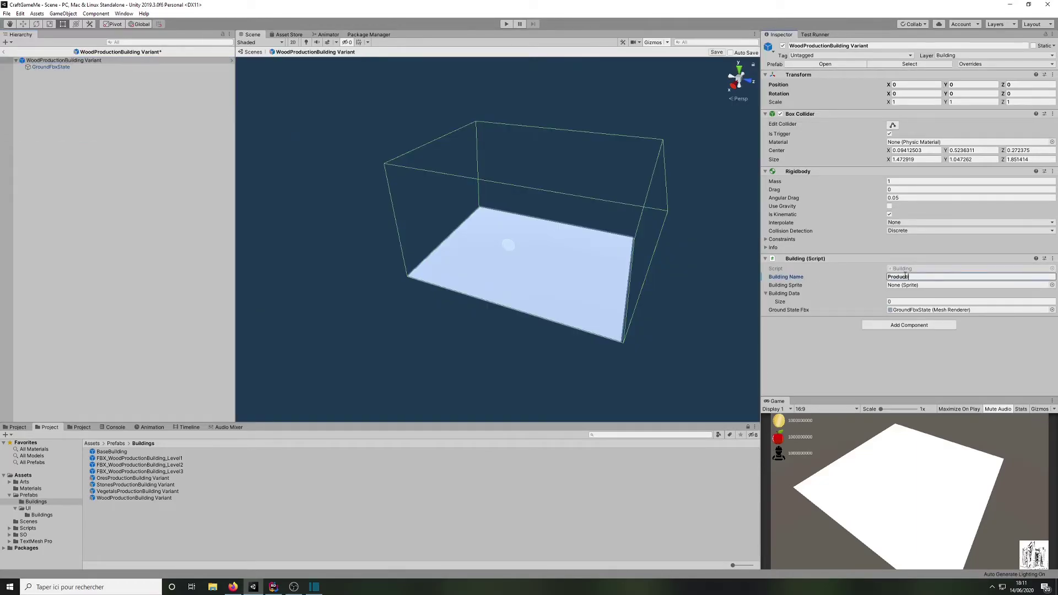
{"action": "type", "text": "on de bois"}
{"action": "key", "text": "Return"}
{"action": "left_click", "coordinate": [1052, 285]}
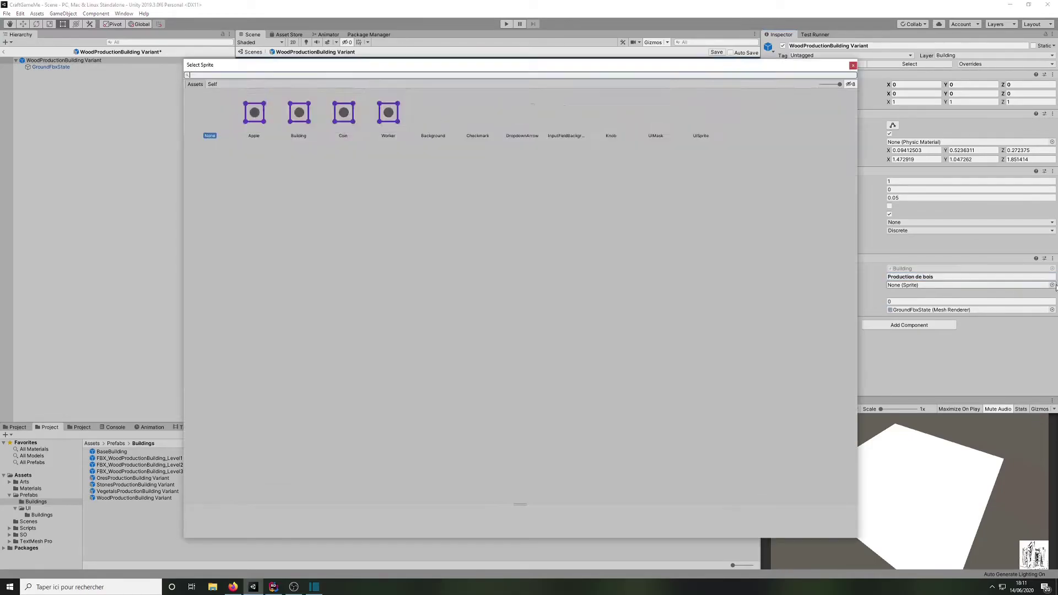
{"action": "double_click", "coordinate": [302, 113]}
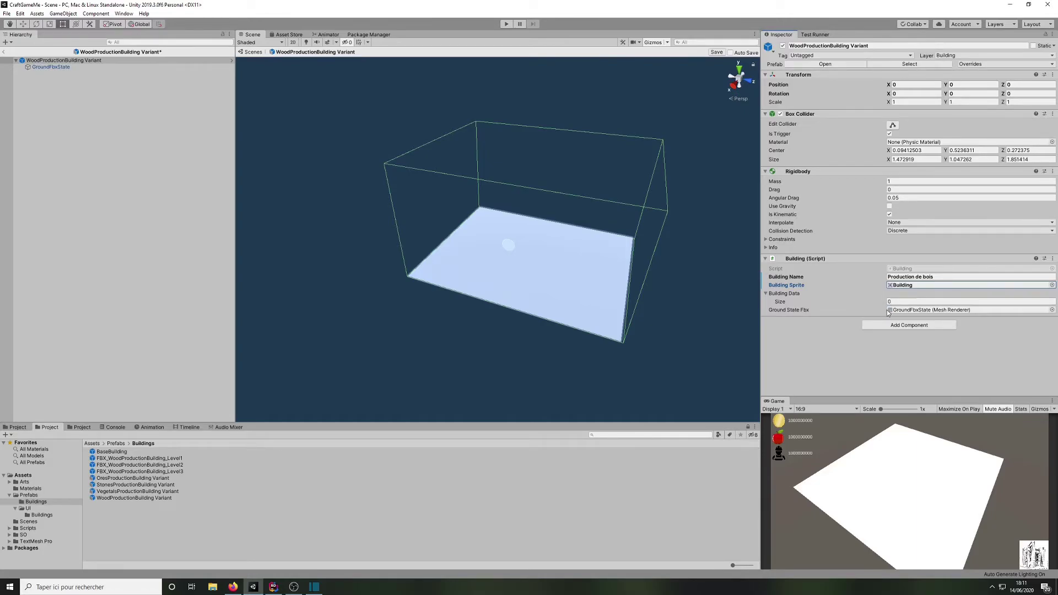
{"action": "key", "text": "ctrl+s"}
{"action": "left_click", "coordinate": [252, 52]}
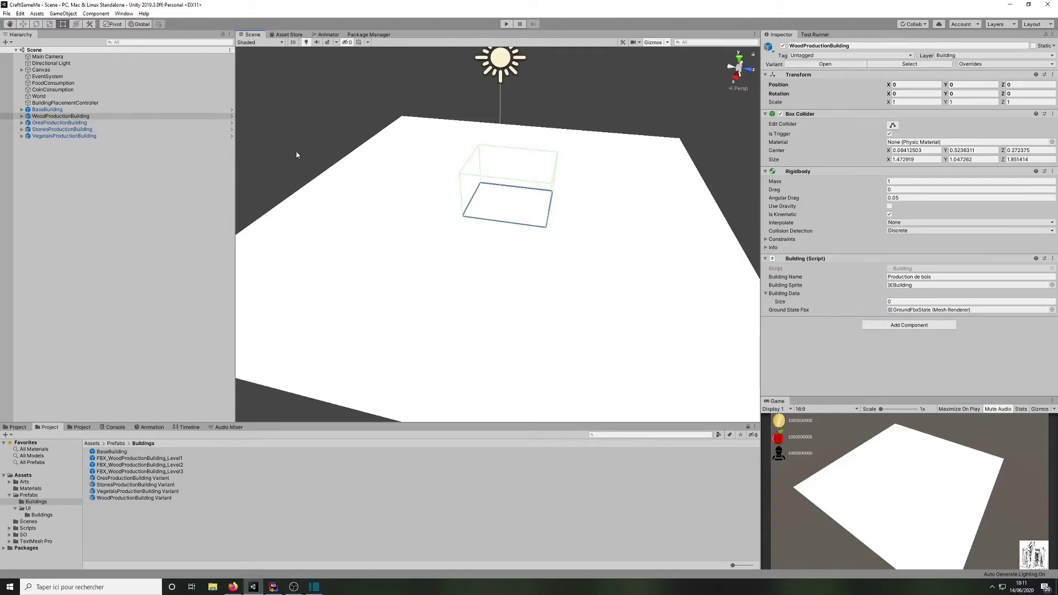
Step: In the OresProductionBuilding variant, set the building name to "Production de minerais" and the sprite to Building, and return to the scene
{"action": "left_click", "coordinate": [182, 129]}
{"action": "left_click", "coordinate": [216, 122]}
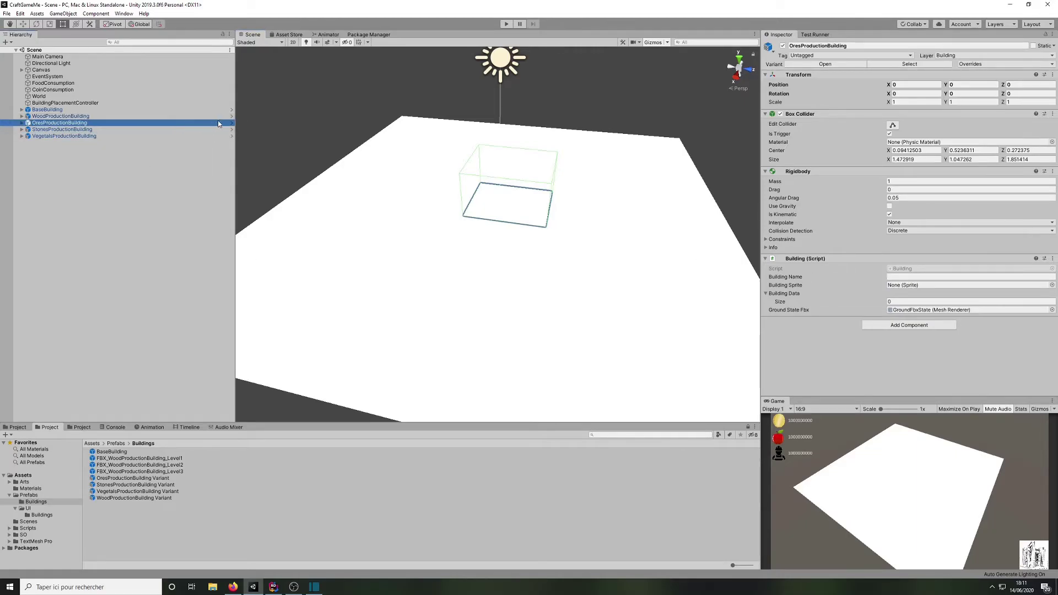
{"action": "left_click", "coordinate": [231, 123]}
{"action": "left_click", "coordinate": [934, 277]}
{"action": "key", "text": "ctrl+v"}
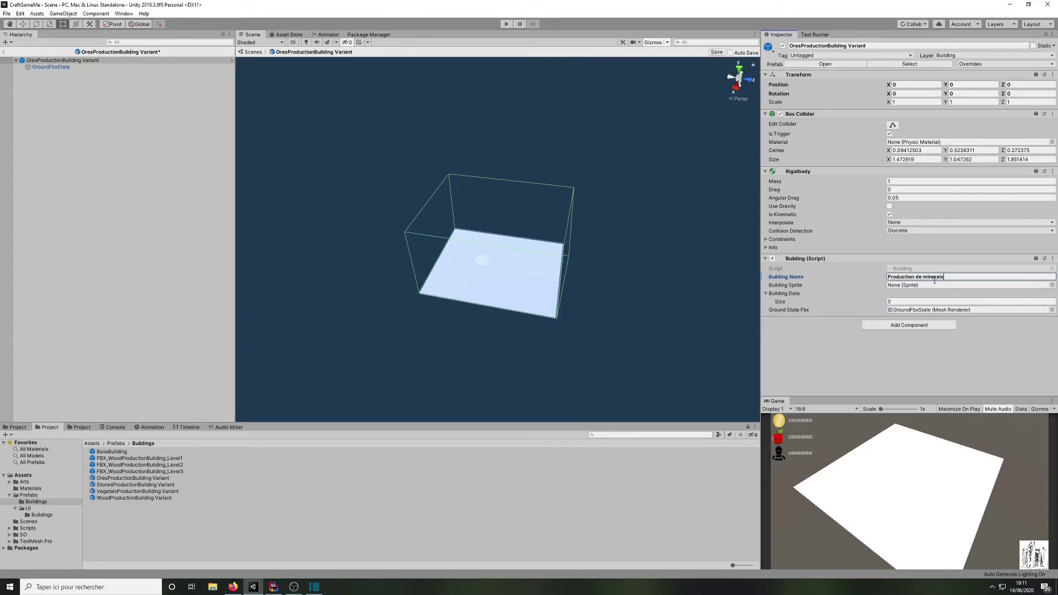
{"action": "left_click", "coordinate": [1052, 284]}
{"action": "double_click", "coordinate": [298, 114]}
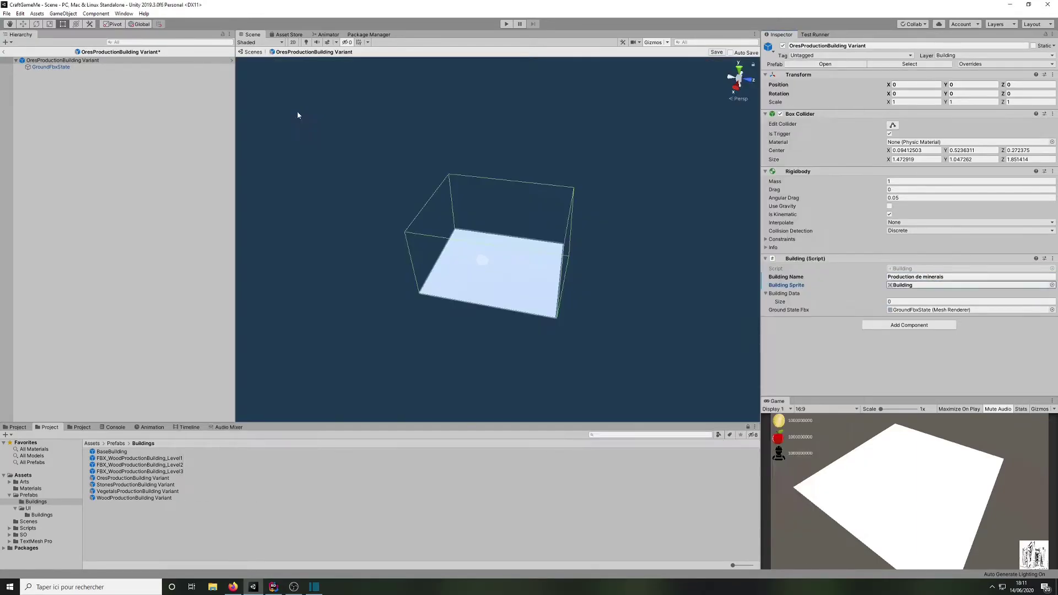
{"action": "left_click", "coordinate": [244, 52]}
Step: On the StonesProductionBuilding scene object, set the building name to "Production de pierre" and the sprite to Building
{"action": "left_click", "coordinate": [62, 129]}
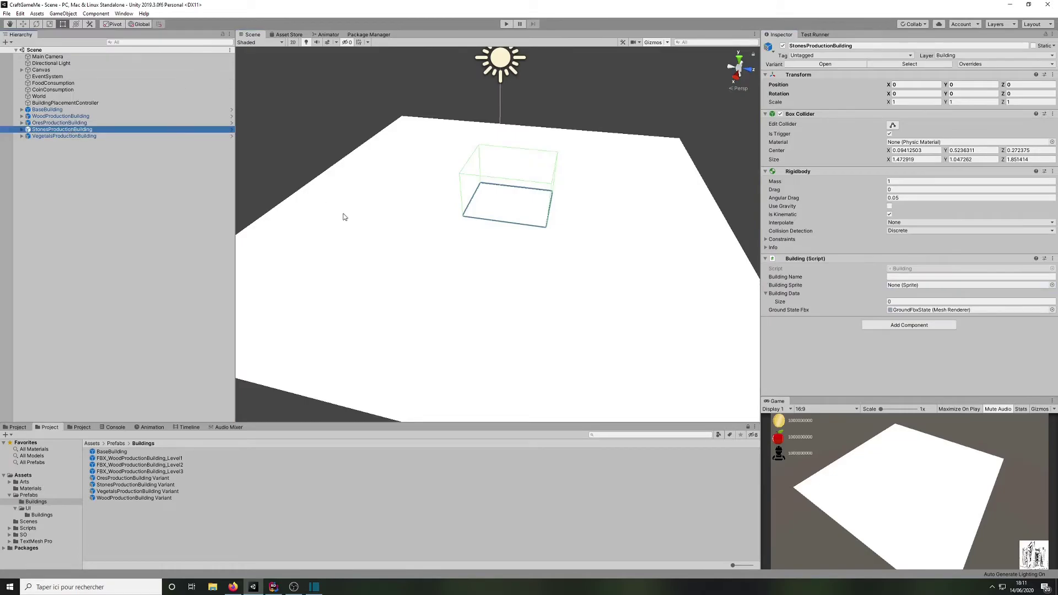
{"action": "left_click", "coordinate": [997, 277]}
{"action": "key", "text": "ctrl+v"}
{"action": "key", "text": "BackSpace"}
{"action": "key", "text": "BackSpace"}
{"action": "key", "text": "BackSpace"}
{"action": "key", "text": "BackSpace"}
{"action": "type", "text": "pierre"}
{"action": "left_click", "coordinate": [1052, 284]}
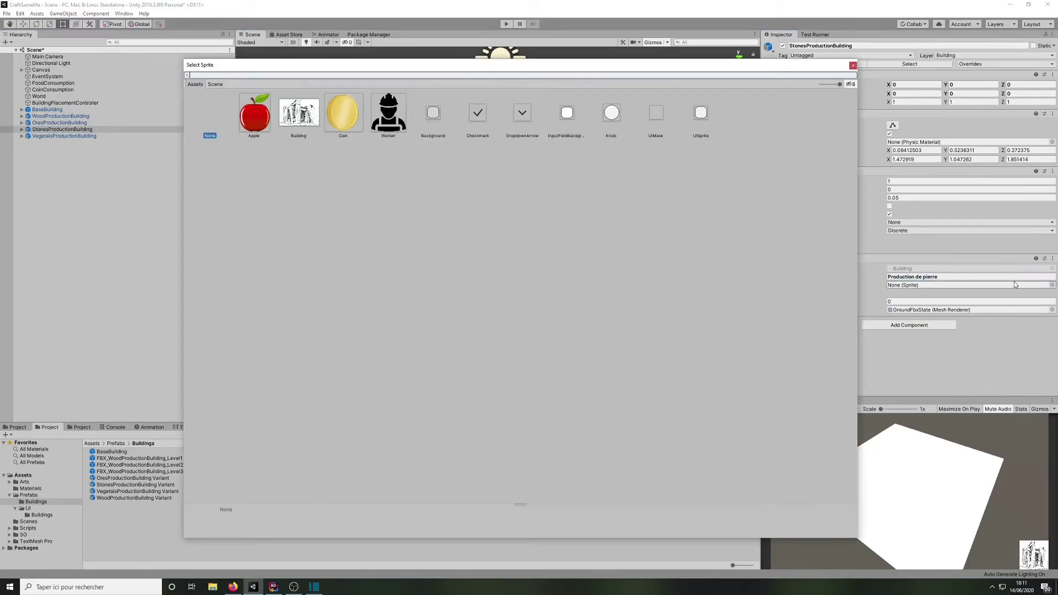
{"action": "double_click", "coordinate": [297, 113]}
Step: On the VegetalsProductionBuilding scene object, set the building name to "Production de végétaux" and the sprite to Building
{"action": "left_click", "coordinate": [61, 136]}
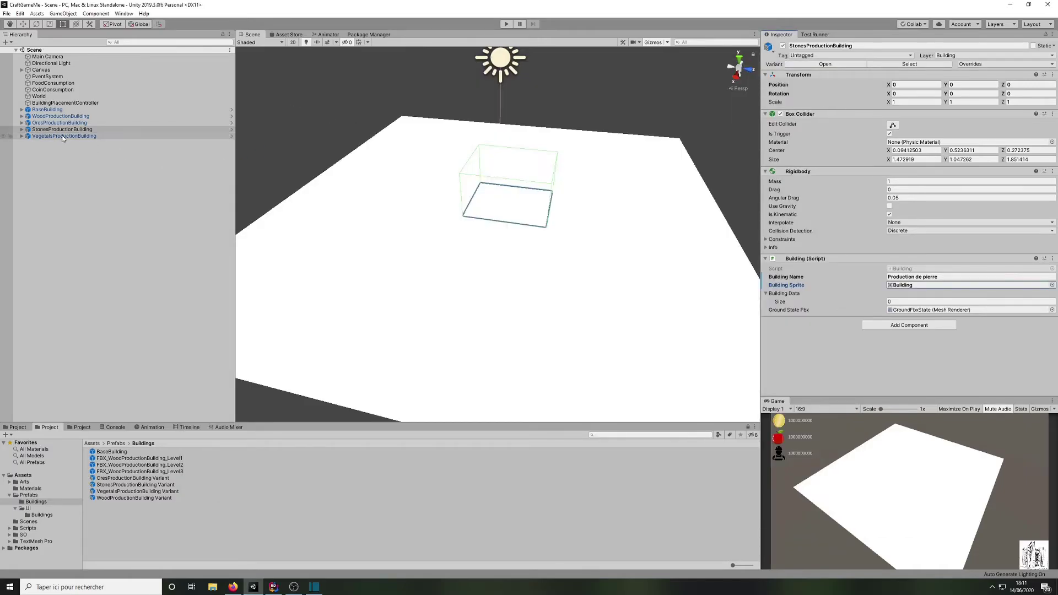
{"action": "left_click", "coordinate": [1004, 277]}
{"action": "key", "text": "ctrl+v"}
{"action": "key", "text": "BackSpace"}
{"action": "key", "text": "BackSpace"}
{"action": "key", "text": "BackSpace"}
{"action": "key", "text": "BackSpace"}
{"action": "type", "text": "veg"}
{"action": "type", "text": "étaux"}
{"action": "left_click", "coordinate": [1051, 285]}
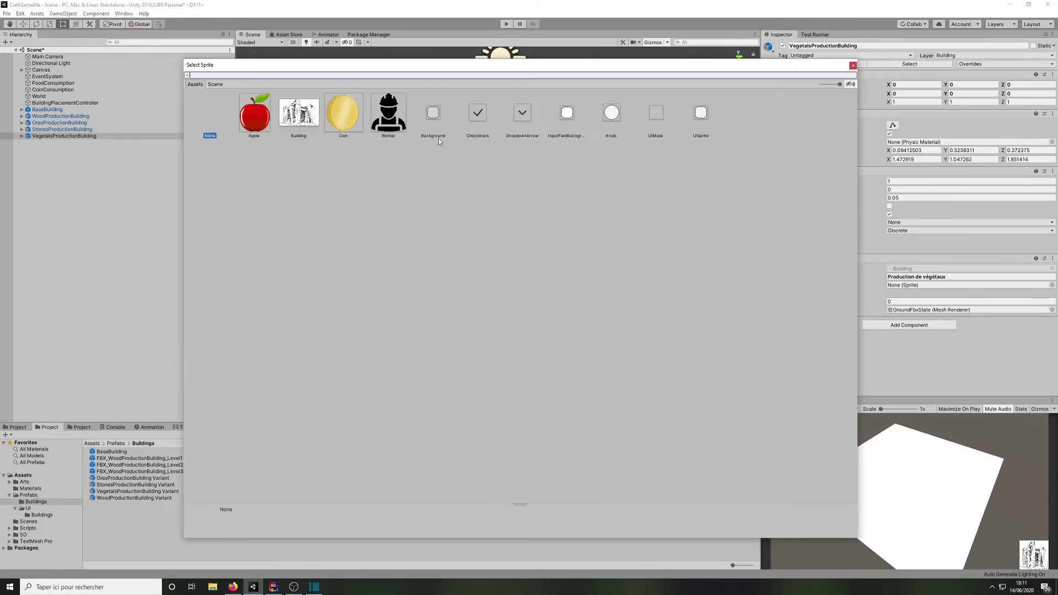
{"action": "double_click", "coordinate": [298, 113]}
{"action": "left_click", "coordinate": [111, 151]}
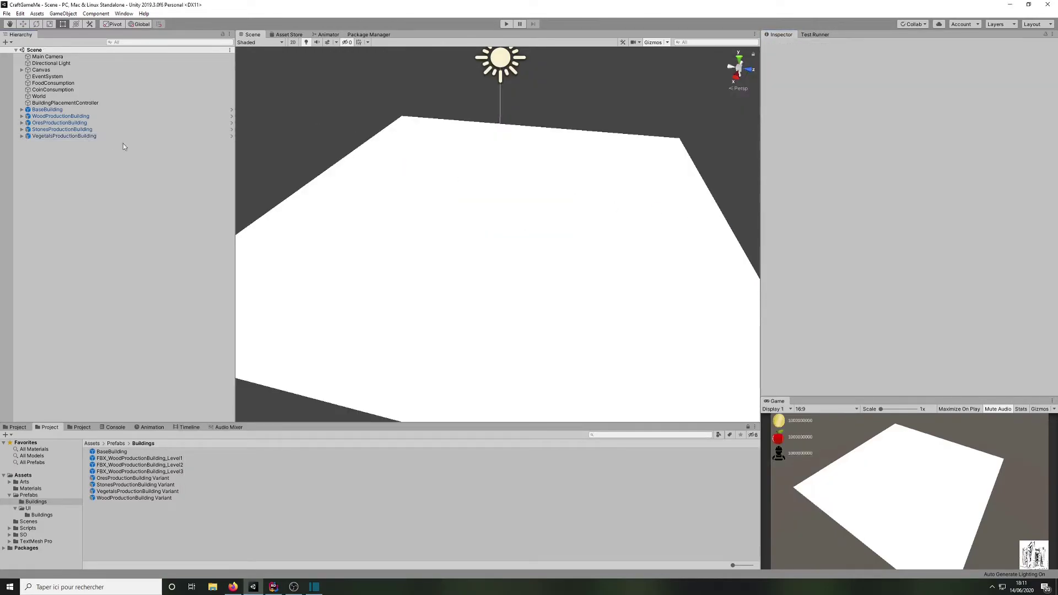
Step: Create three more copies of BaseBuilding and place them below VegetalsProductionBuilding in the scene hierarchy
{"action": "left_click", "coordinate": [78, 109]}
{"action": "left_click", "coordinate": [82, 135]}
{"action": "left_click", "coordinate": [66, 110]}
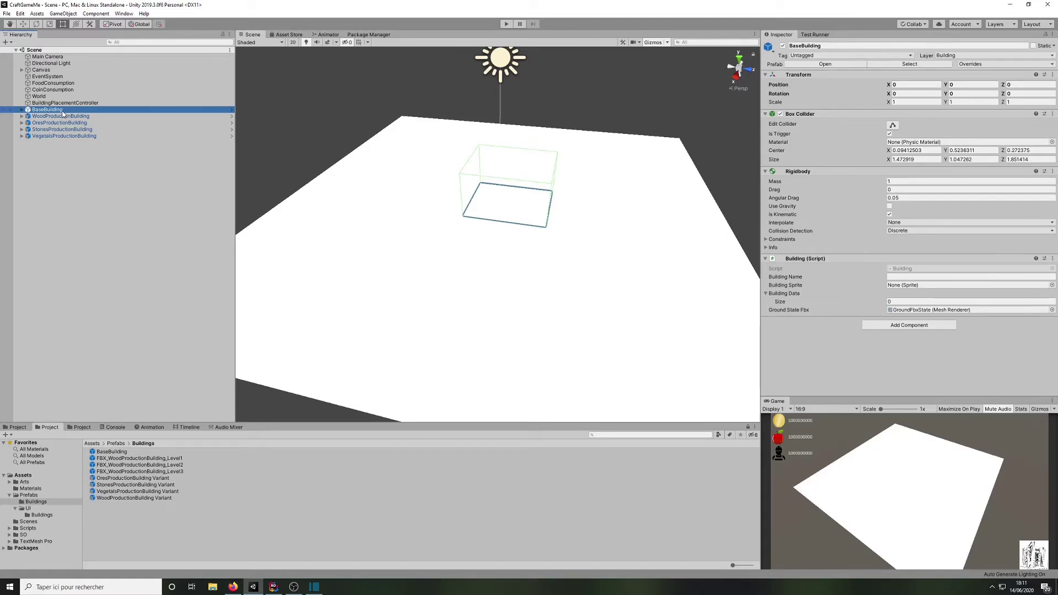
{"action": "left_click", "coordinate": [68, 149]}
{"action": "left_click", "coordinate": [57, 111]}
{"action": "key", "text": "ctrl+d"}
{"action": "key", "text": "ctrl+d"}
{"action": "key", "text": "ctrl+d"}
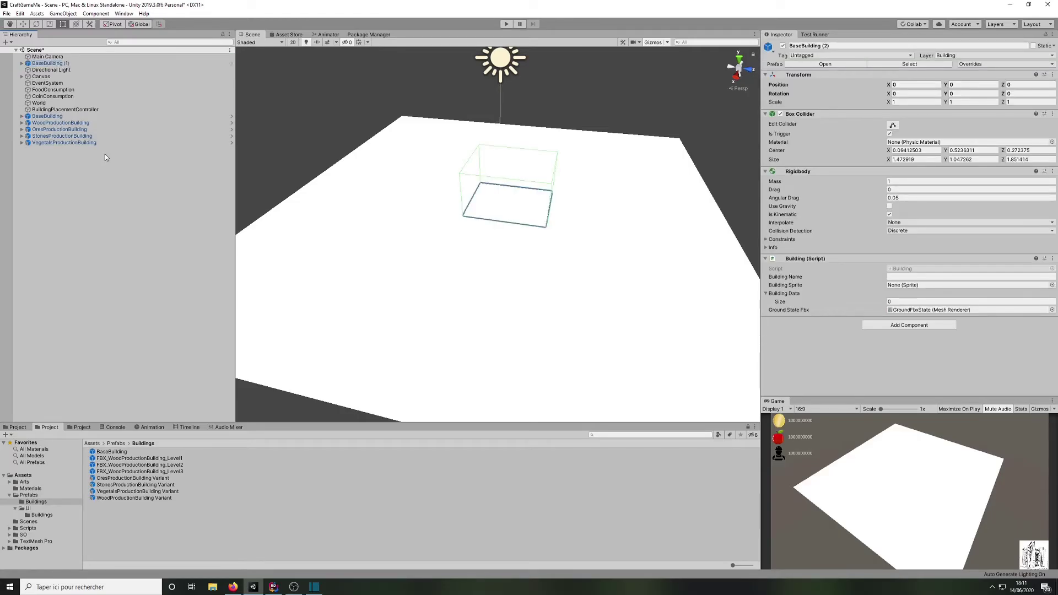
{"action": "left_click_drag", "start_coordinate": [53, 77], "coordinate": [74, 176], "text": "shift"}
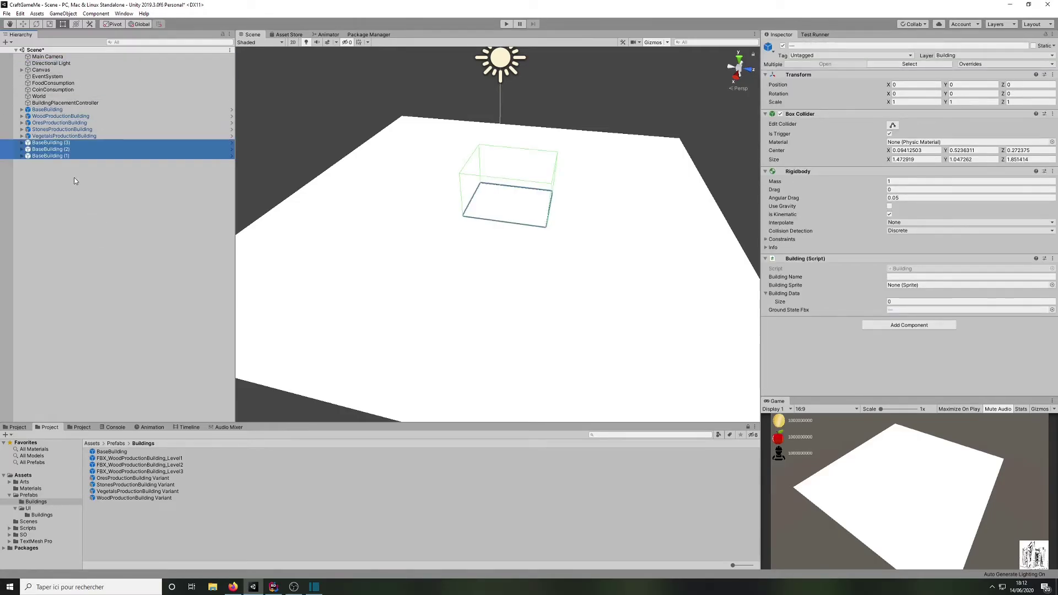
Step: Rename the BaseBuilding (3) copy as SellingBuilding
{"action": "left_click", "coordinate": [60, 144]}
{"action": "left_click", "coordinate": [72, 142]}
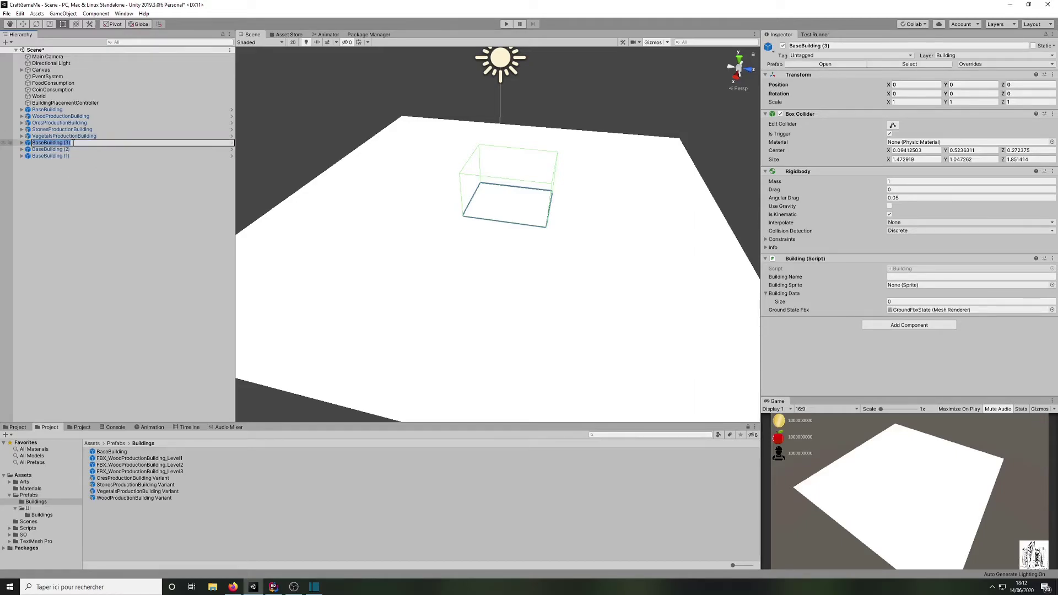
{"action": "type", "text": "Selling"}
{"action": "key", "text": "Return"}
Step: Rename the BaseBuilding (2) copy as WorkshopBuilding
{"action": "left_click", "coordinate": [69, 147]}
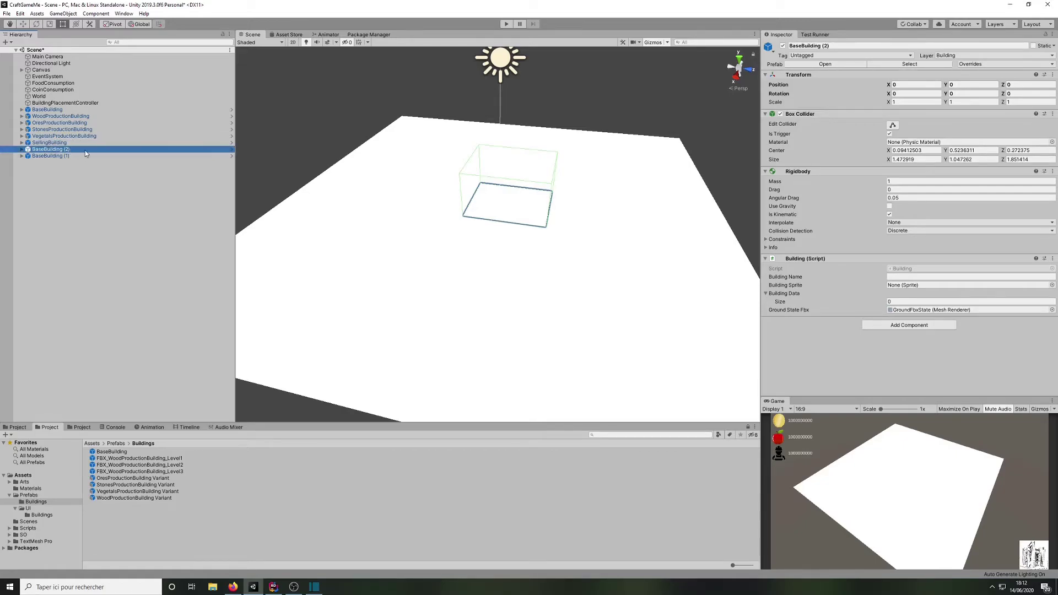
{"action": "key", "text": "F2"}
{"action": "key", "text": "BackSpace"}
{"action": "type", "text": "WorkshopBuilding"}
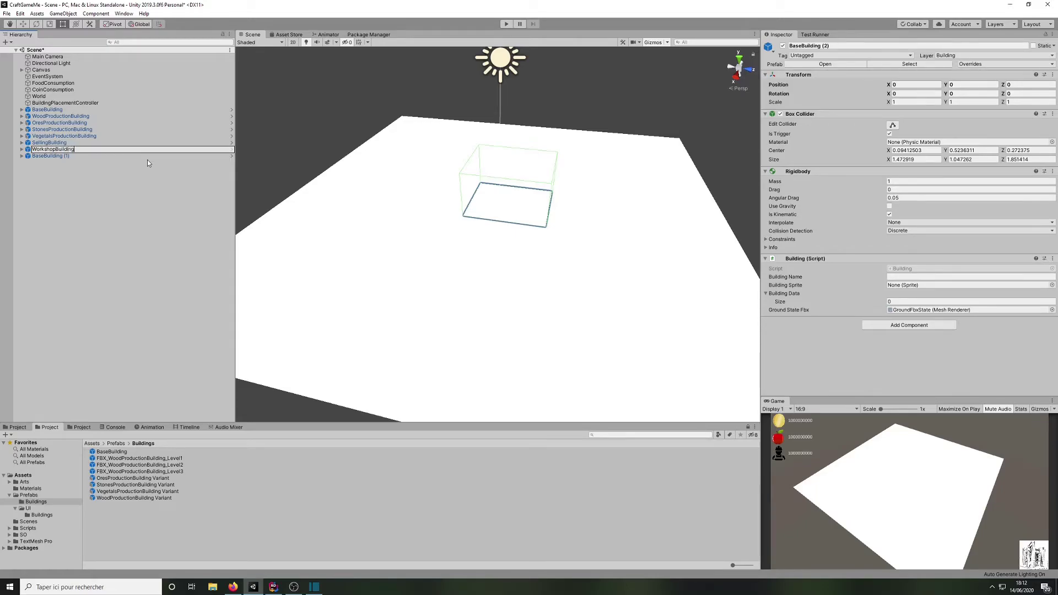
{"action": "key", "text": "Return"}
Step: Rename the BaseBuilding (1) copy in the scene hierarchy as RaffineBulding
{"action": "left_click", "coordinate": [65, 156]}
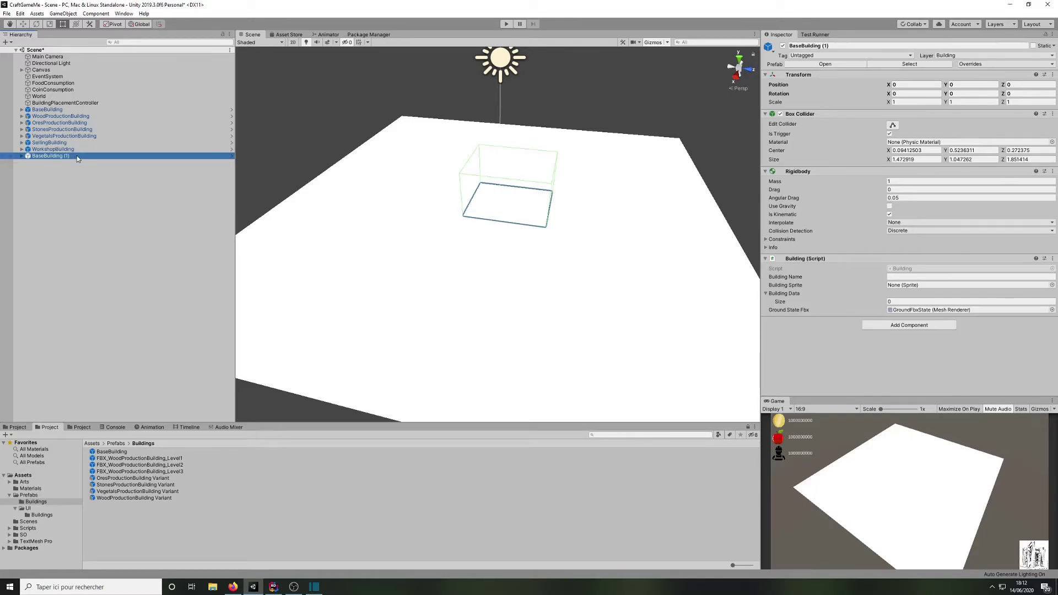
{"action": "left_click", "coordinate": [77, 155]}
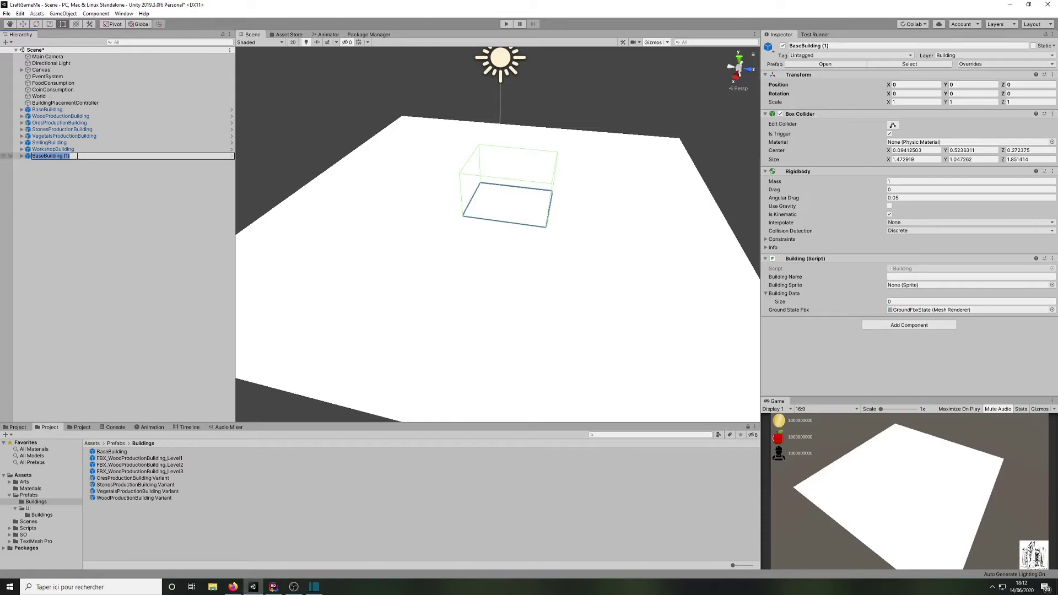
{"action": "type", "text": "Rafi"}
{"action": "key", "text": "Return"}
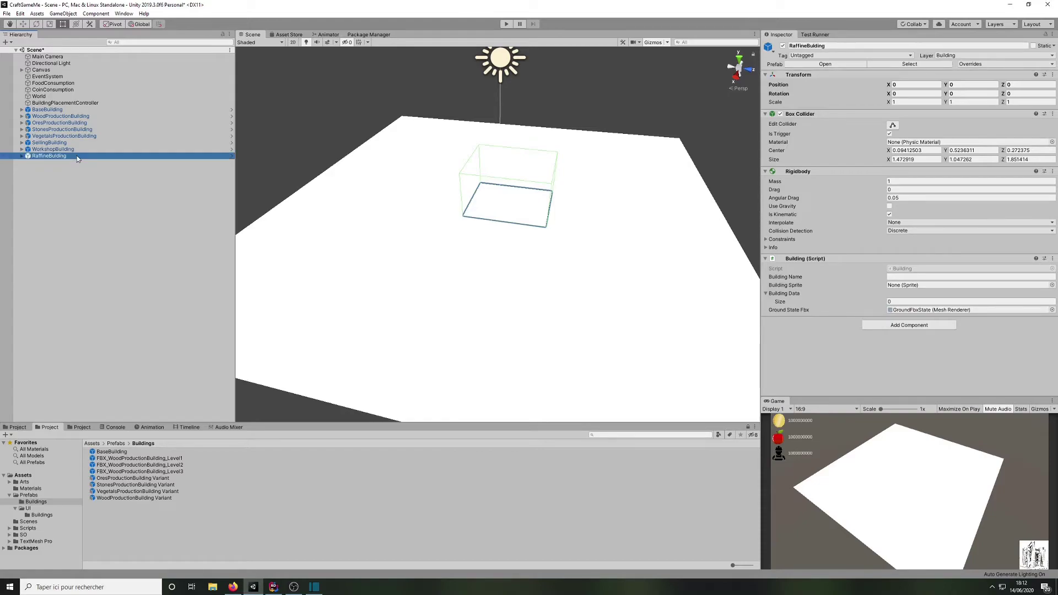
Step: Create prefab variants of the SellingBuilding, WorkshopBuilding and RaffineBulding scene objects in the Prefabs/Buildings folder
{"action": "left_click", "coordinate": [71, 142]}
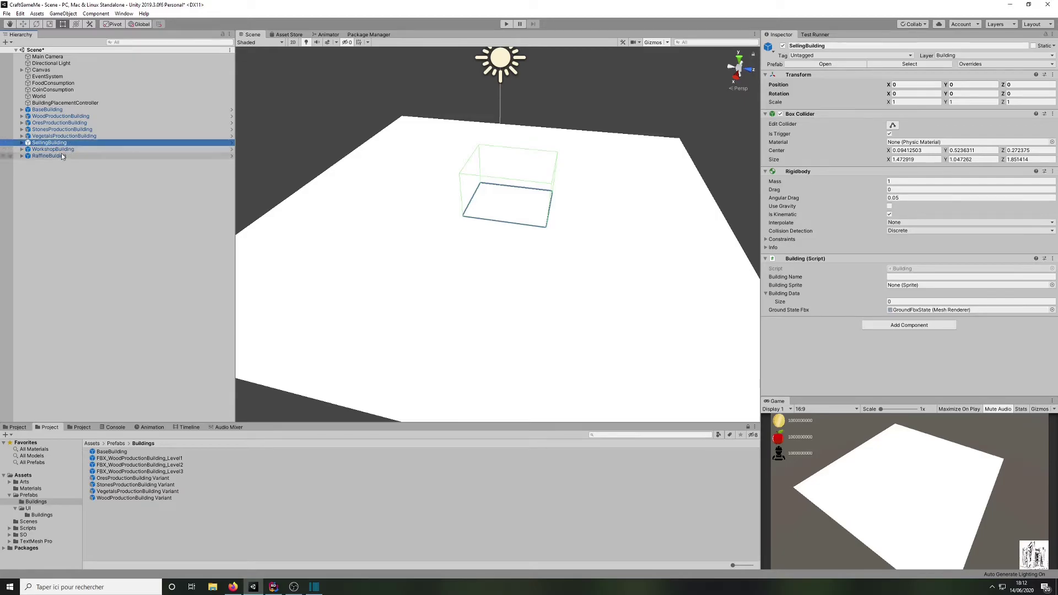
{"action": "left_click_drag", "start_coordinate": [119, 143], "coordinate": [182, 500]}
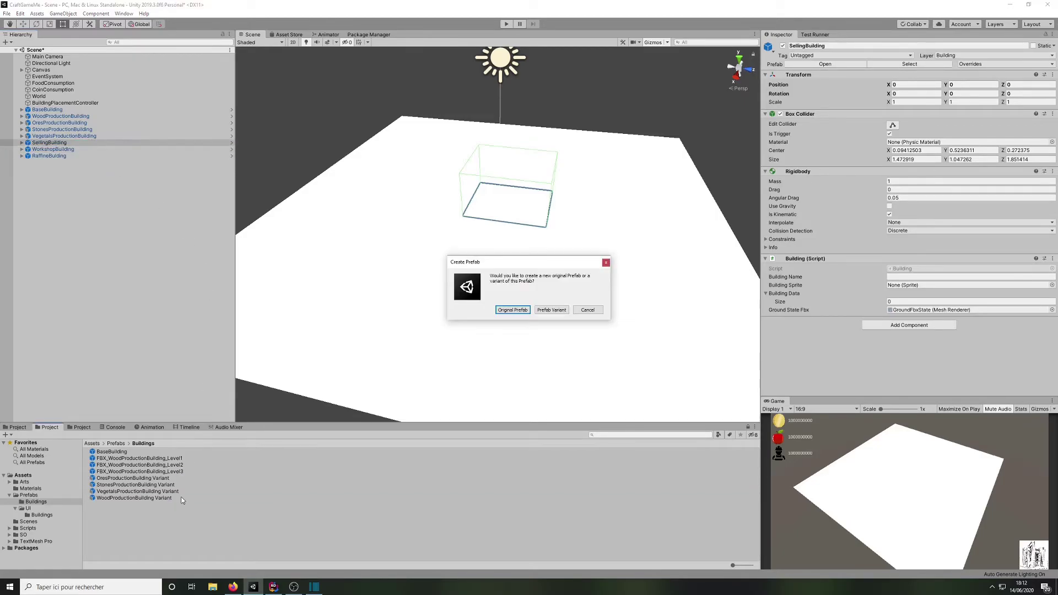
{"action": "left_click", "coordinate": [551, 310]}
{"action": "left_click", "coordinate": [53, 149]}
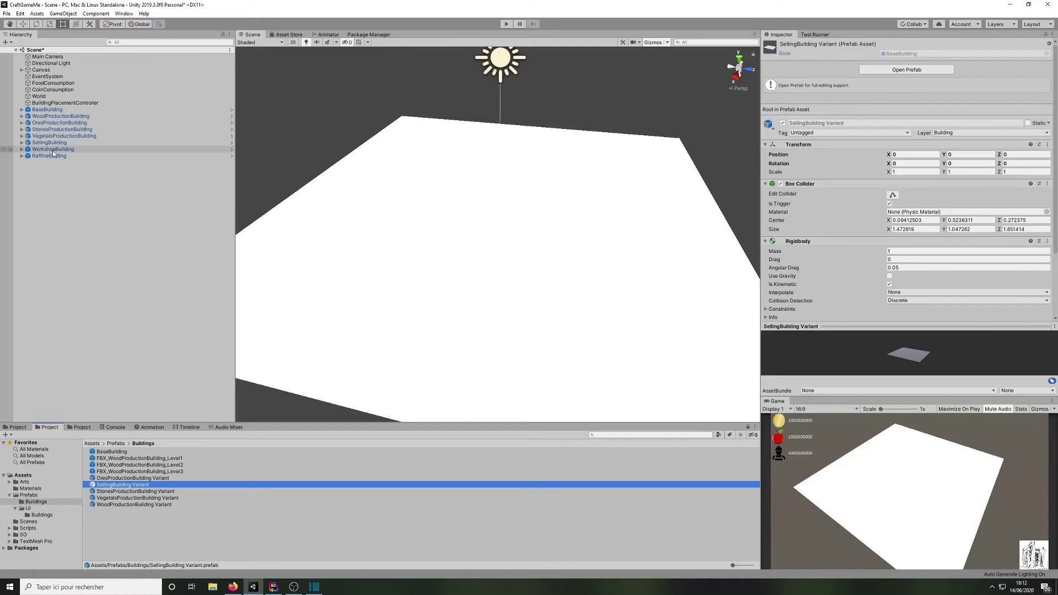
{"action": "left_click_drag", "start_coordinate": [97, 191], "coordinate": [136, 523]}
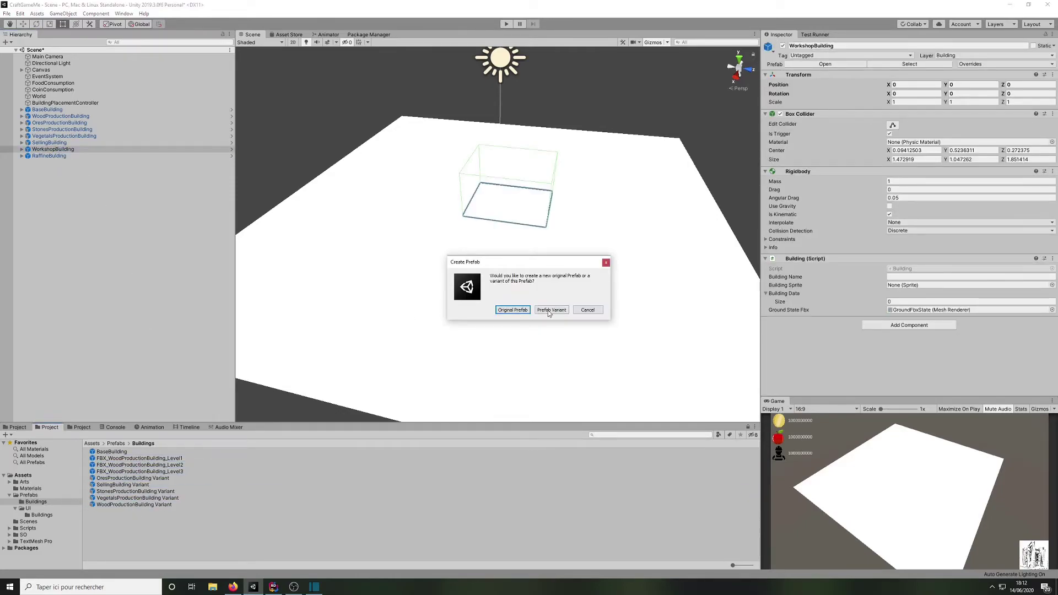
{"action": "left_click", "coordinate": [551, 310]}
{"action": "left_click", "coordinate": [72, 156]}
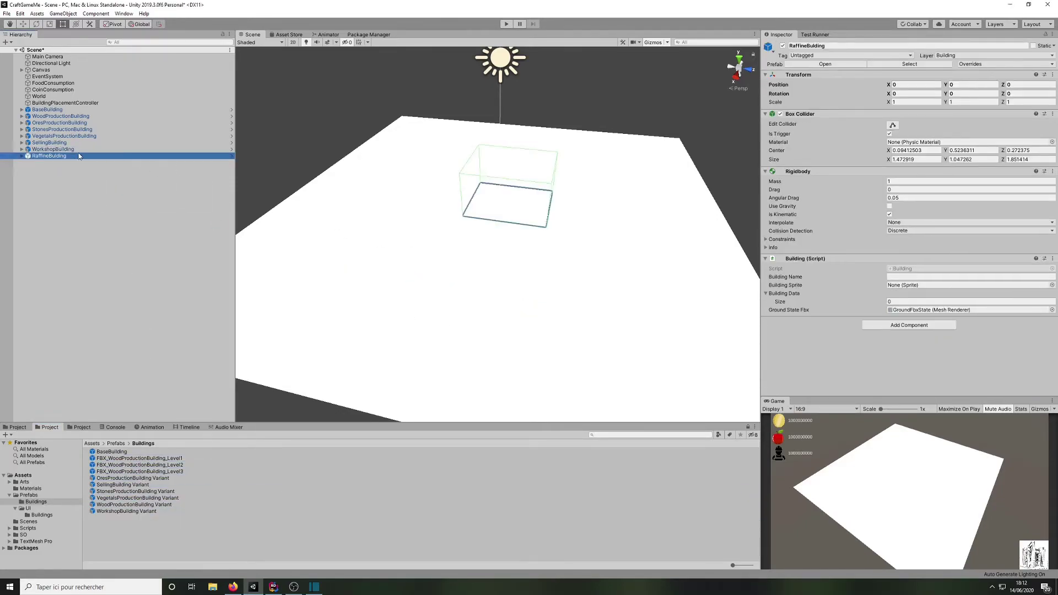
{"action": "left_click_drag", "start_coordinate": [62, 153], "coordinate": [184, 491]}
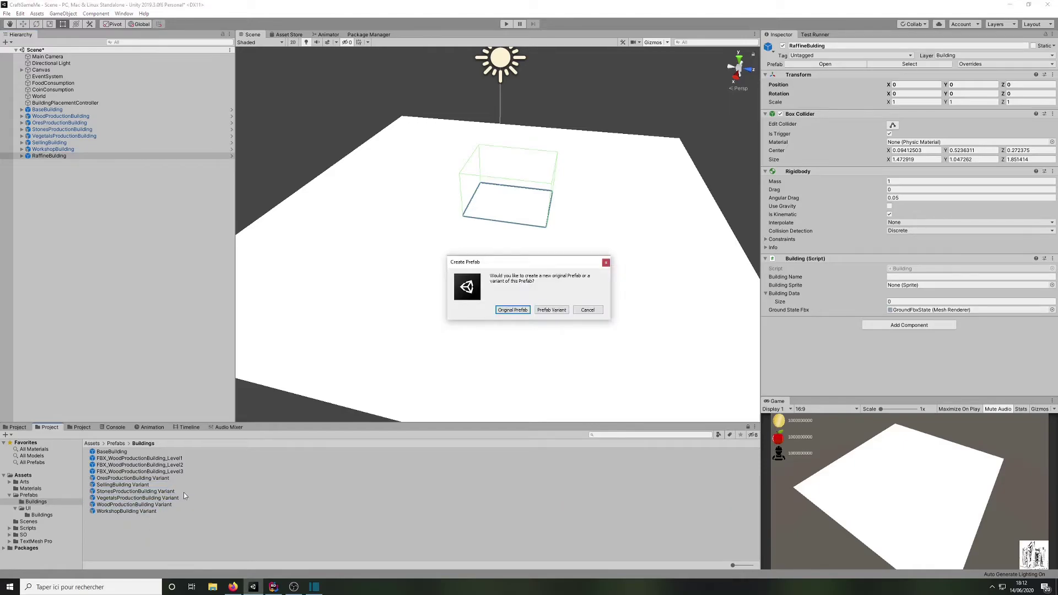
{"action": "left_click", "coordinate": [540, 312]}
Step: In the SellingBuilding prefab variant, set the building name to "Hôtel de vente" and the sprite to Building, save and return to the scene
{"action": "left_click", "coordinate": [66, 138]}
{"action": "left_click", "coordinate": [66, 142]}
{"action": "left_click", "coordinate": [232, 145]}
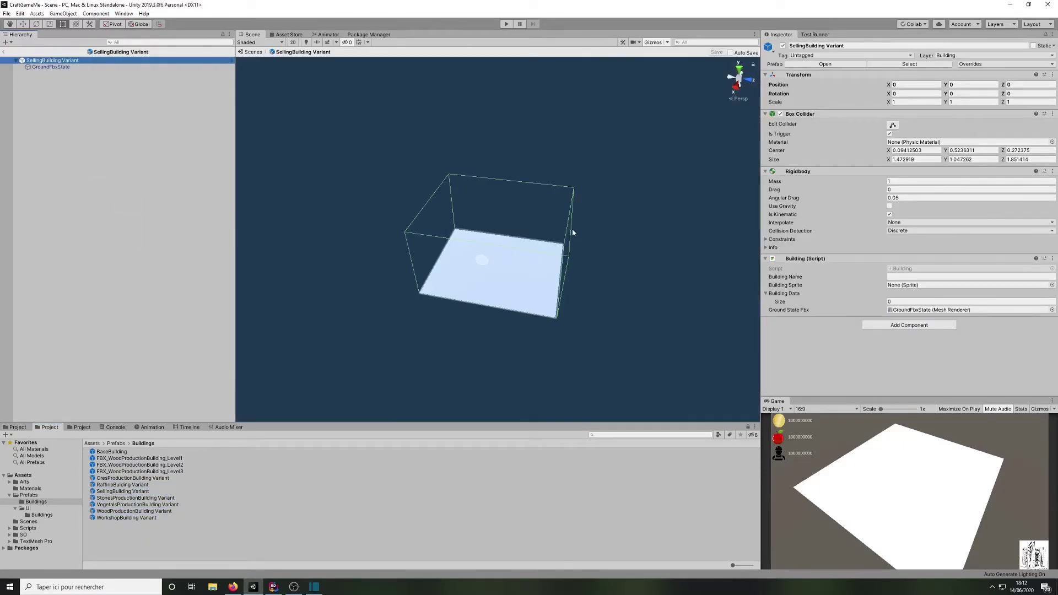
{"action": "left_click", "coordinate": [896, 277]}
{"action": "type", "text": "S"}
{"action": "key", "text": "BackSpace"}
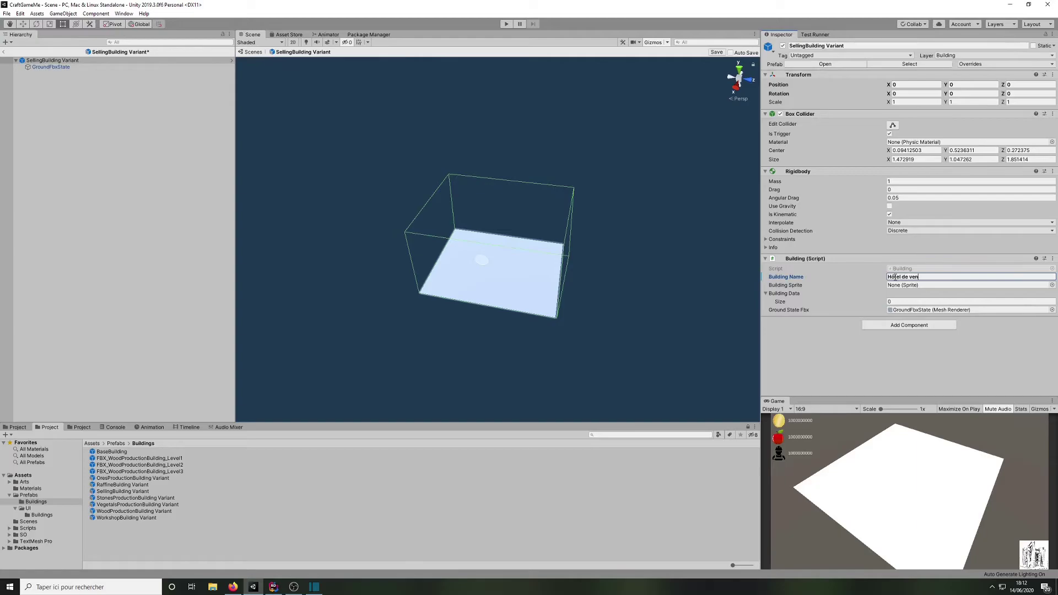
{"action": "left_click", "coordinate": [1051, 285]}
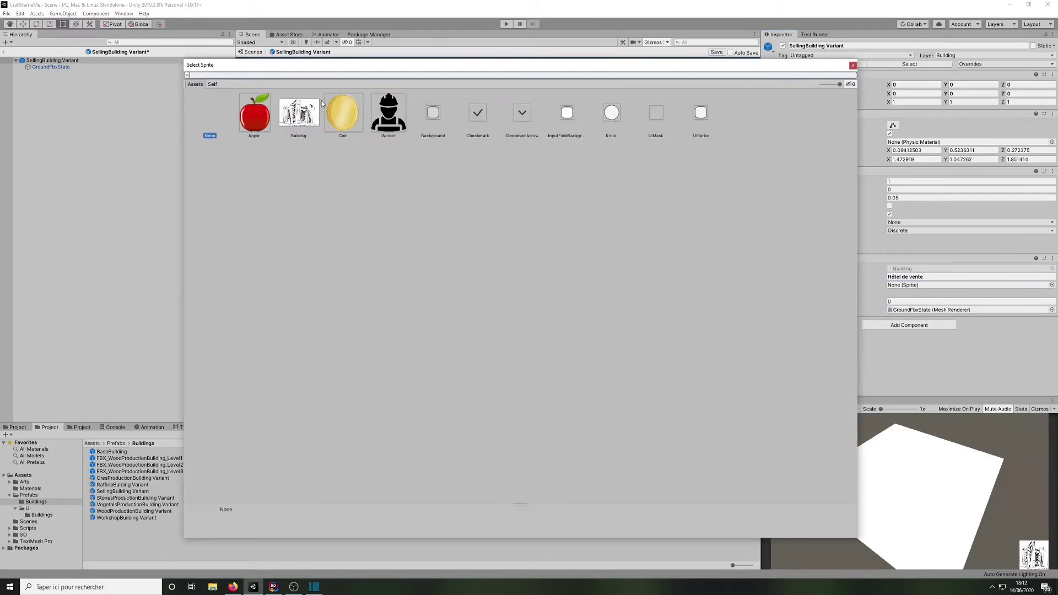
{"action": "double_click", "coordinate": [298, 113]}
{"action": "key", "text": "ctrl+s"}
{"action": "left_click", "coordinate": [252, 52]}
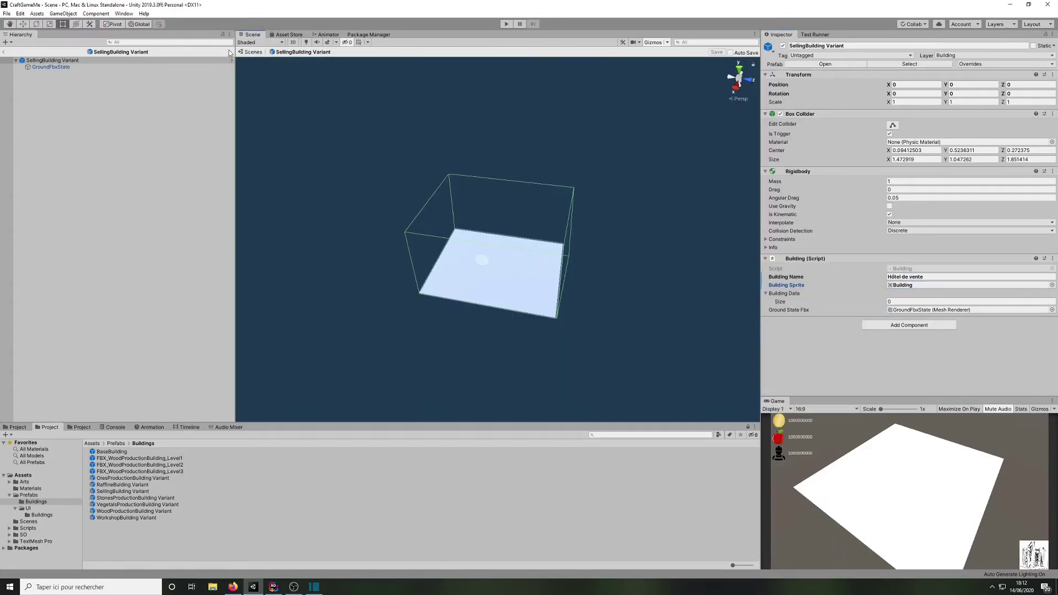
Step: In the WorkshopBuilding prefab variant, set the building name to "Fabrique" and the sprite to Building, save and return to the scene
{"action": "left_click", "coordinate": [71, 150]}
{"action": "left_click", "coordinate": [229, 148]}
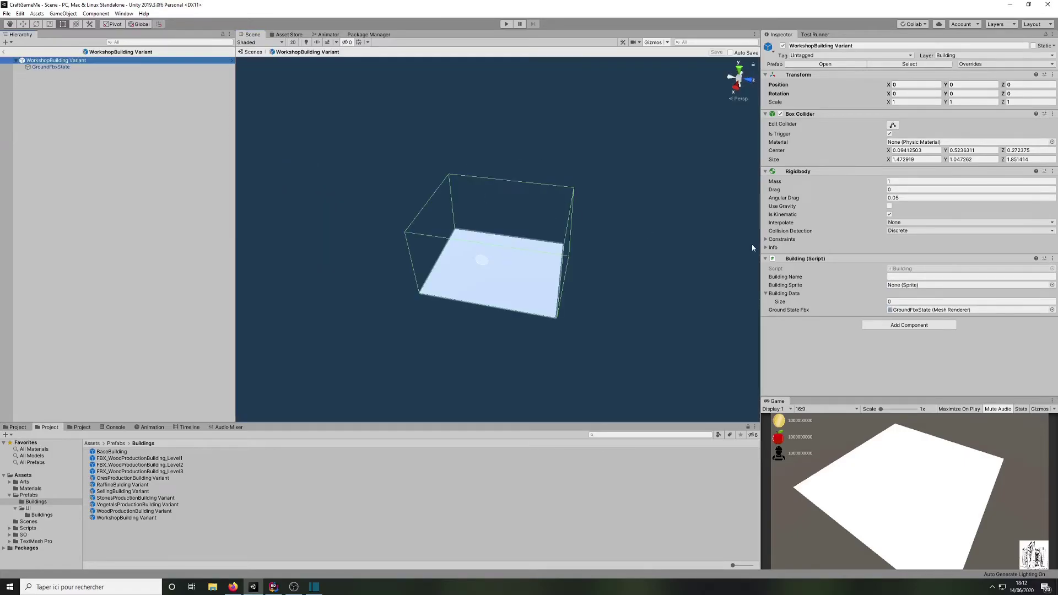
{"action": "left_click", "coordinate": [899, 276]}
{"action": "type", "text": "Fab"}
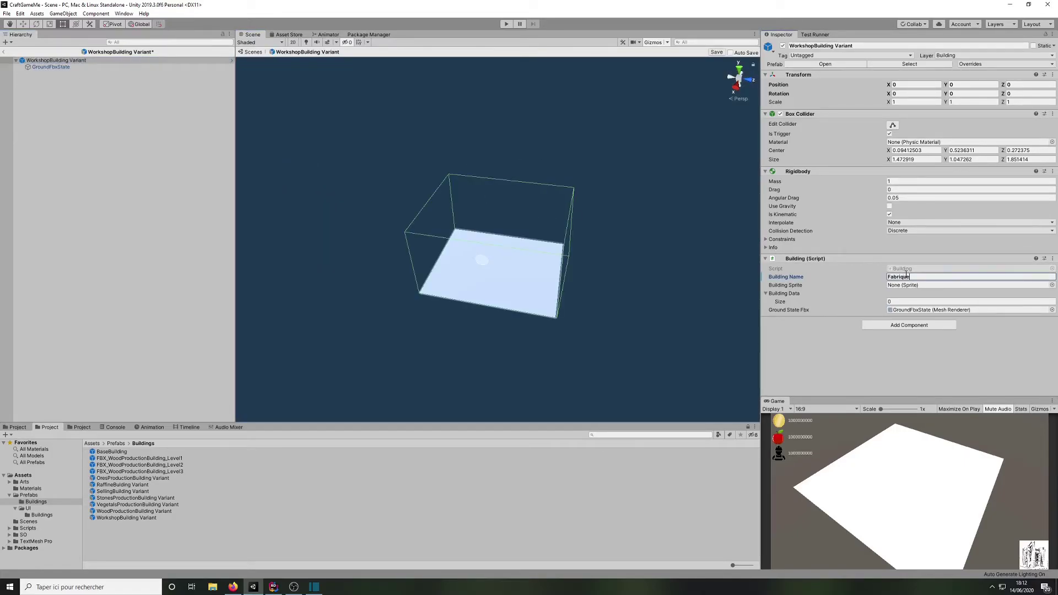
{"action": "type", "text": "rique"}
{"action": "left_click", "coordinate": [1051, 285]}
{"action": "double_click", "coordinate": [297, 110]}
{"action": "key", "text": "ctrl+s"}
{"action": "left_click", "coordinate": [252, 51]}
Step: Check the building name and sprite on the selling, workshop and refining objects and in the WorkshopBuilding prefab variant
{"action": "left_click", "coordinate": [46, 156]}
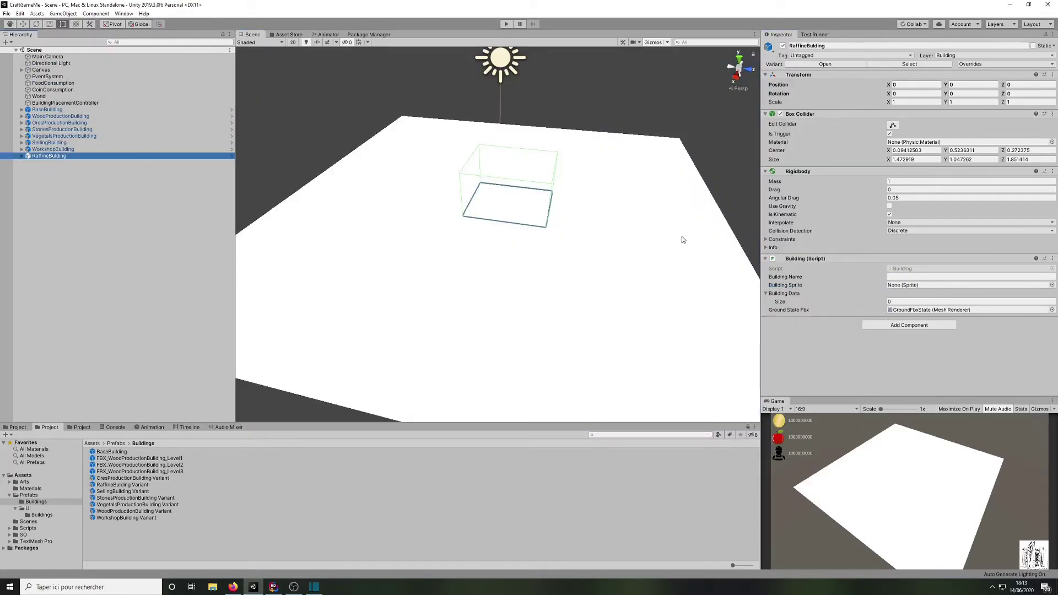
{"action": "left_click", "coordinate": [1038, 277]}
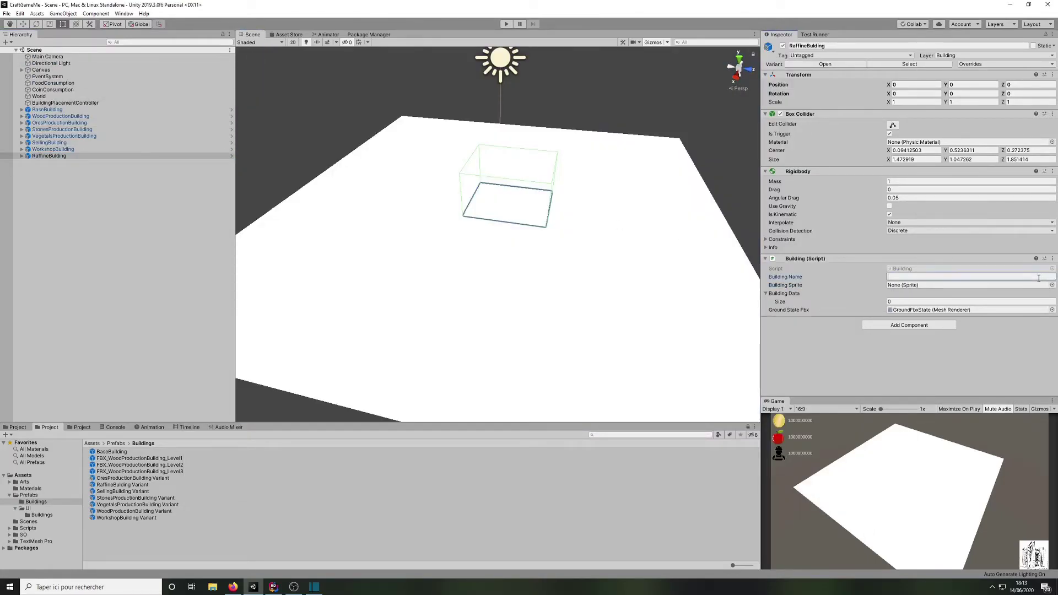
{"action": "left_click", "coordinate": [216, 149]}
{"action": "left_click", "coordinate": [217, 154]}
{"action": "left_click", "coordinate": [216, 143]}
{"action": "left_click", "coordinate": [199, 149]}
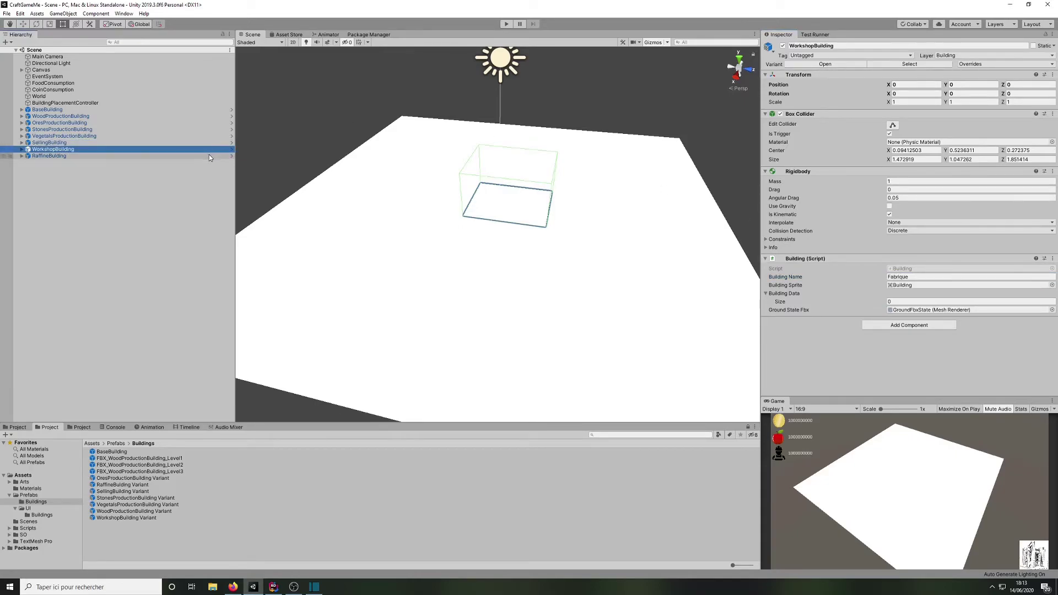
{"action": "left_click", "coordinate": [231, 149]}
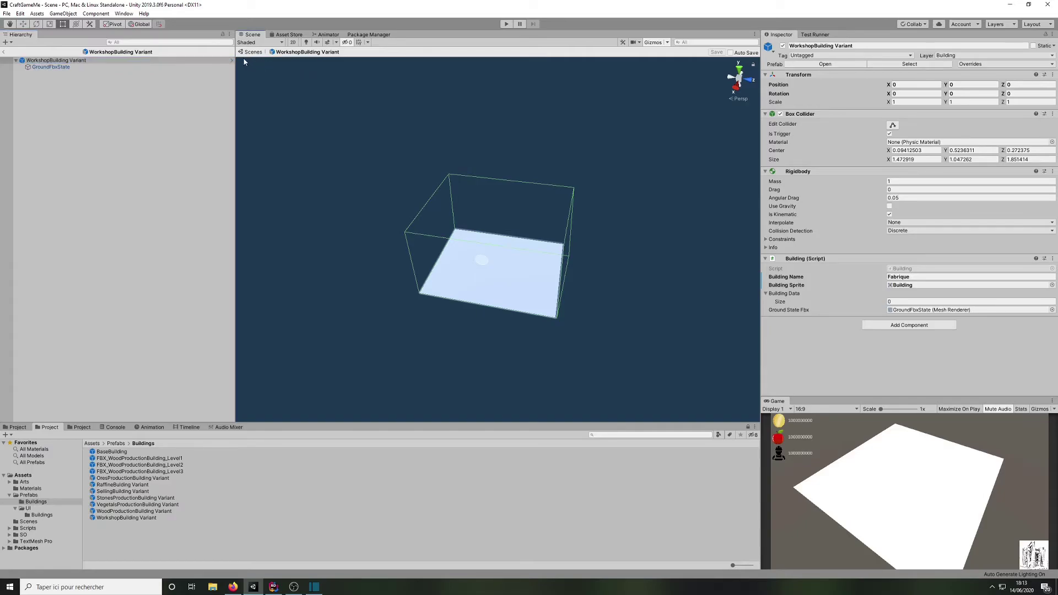
{"action": "left_click", "coordinate": [253, 52]}
Step: In the RaffineBulding prefab variant, set the building name to "Raffinage" and the sprite to Building, save and return to the scene
{"action": "left_click", "coordinate": [210, 155]}
{"action": "left_click", "coordinate": [231, 155]}
{"action": "left_click", "coordinate": [911, 277]}
{"action": "type", "text": "Raffinage"}
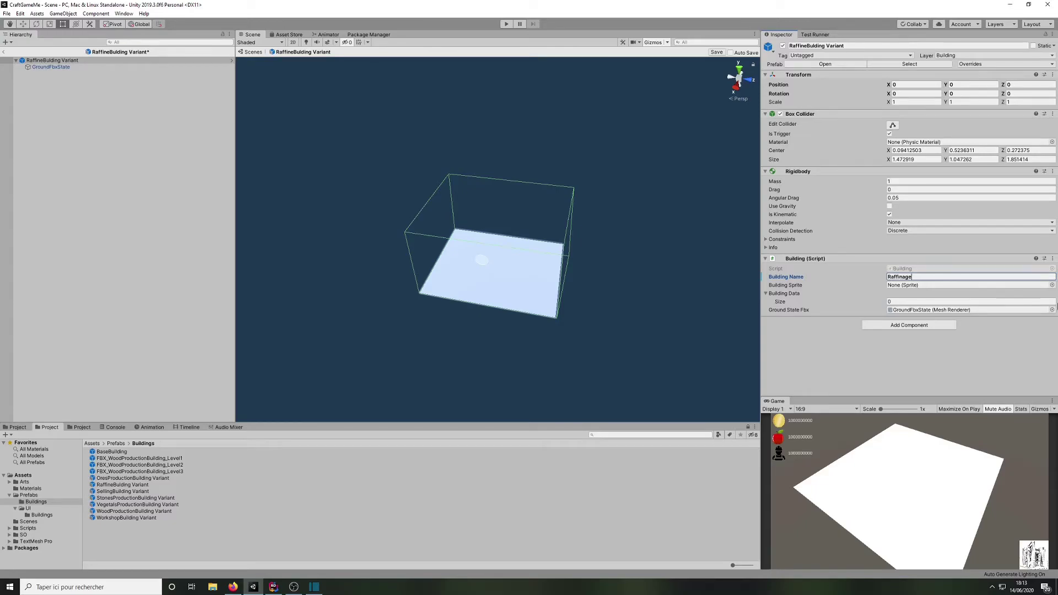
{"action": "left_click", "coordinate": [1052, 285]}
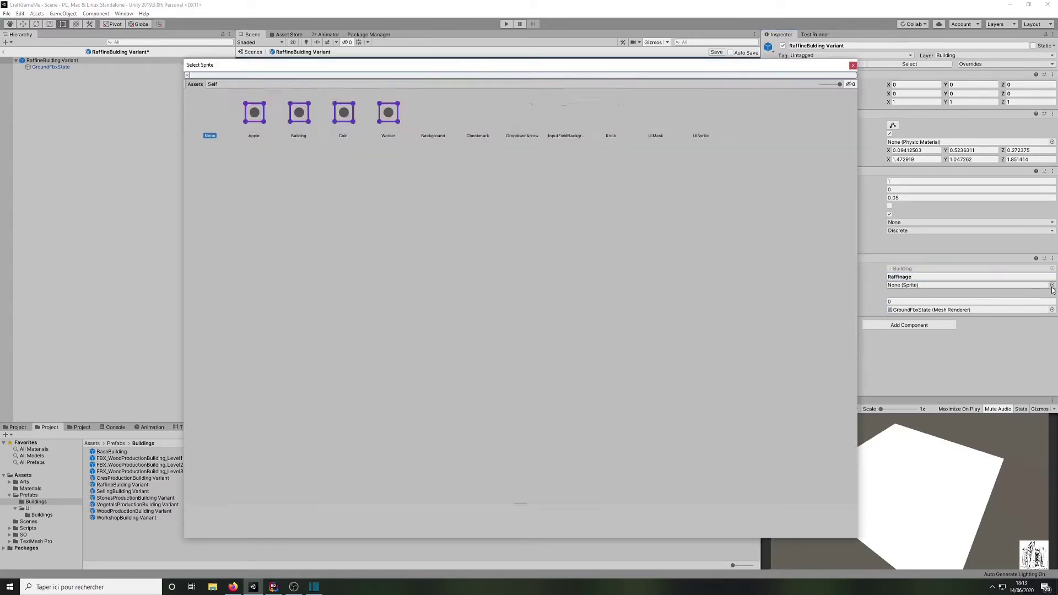
{"action": "double_click", "coordinate": [315, 110]}
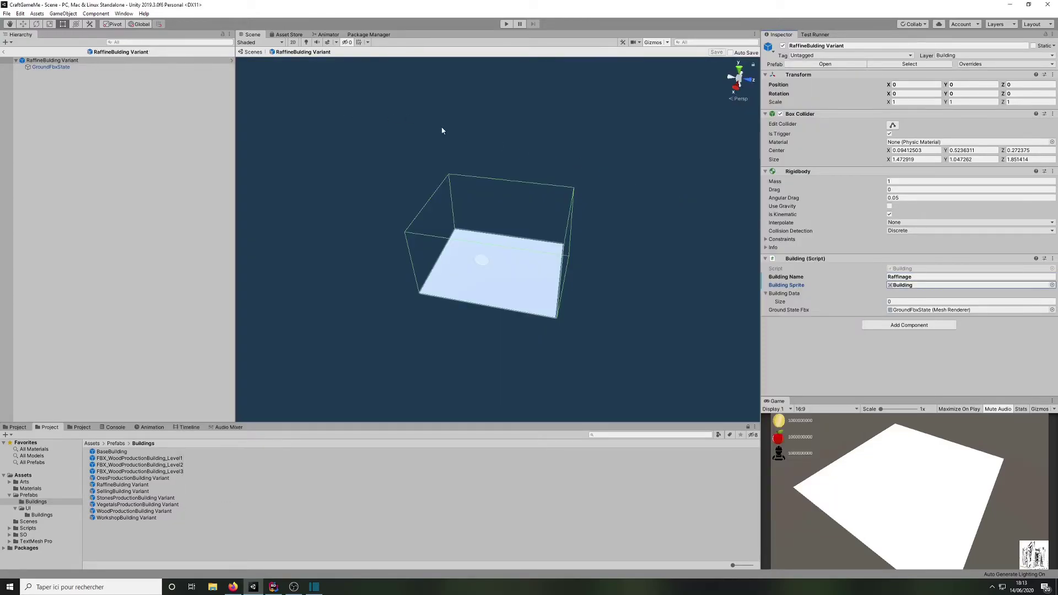
{"action": "left_click", "coordinate": [188, 138]}
{"action": "left_click", "coordinate": [253, 51]}
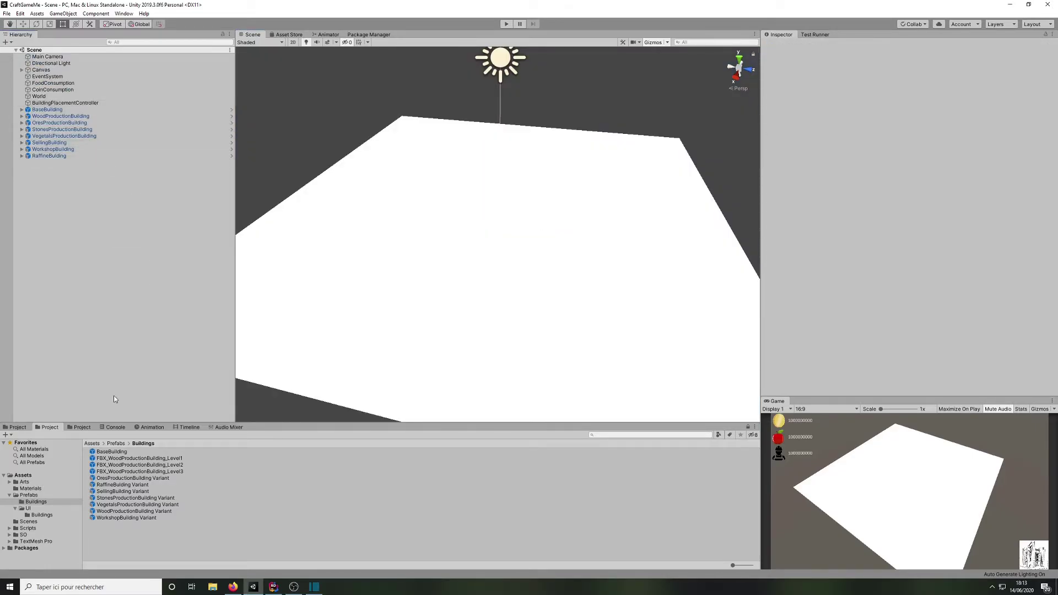
Step: Examine the previews of the FBX_WoodProductionBuilding Level1, Level2 and Level3 prefabs in the Buildings folder
{"action": "left_click", "coordinate": [173, 463]}
{"action": "left_click", "coordinate": [176, 471]}
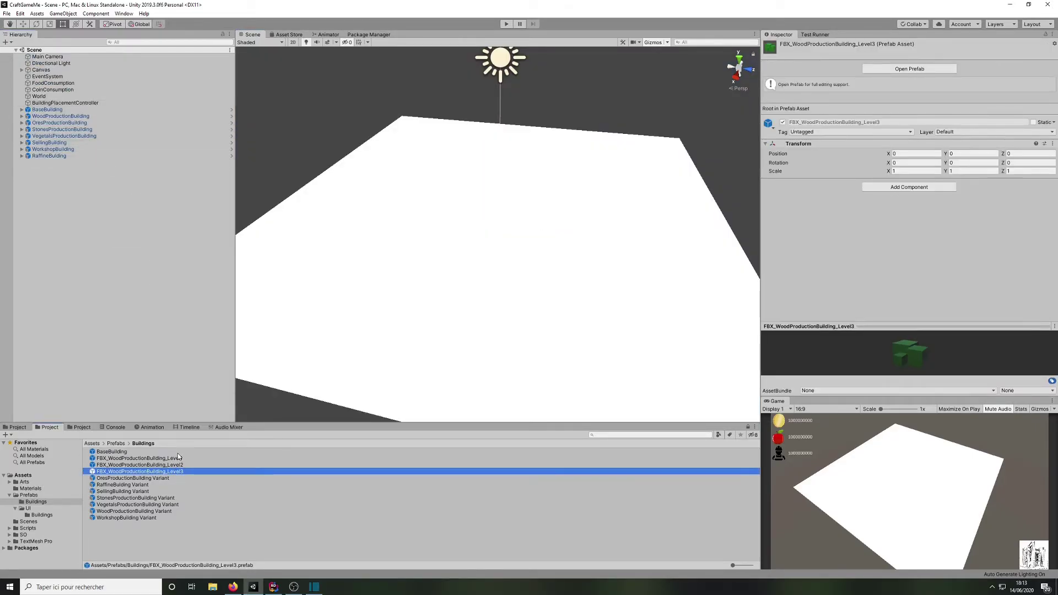
{"action": "left_click", "coordinate": [164, 458]}
{"action": "left_click", "coordinate": [170, 465]}
{"action": "left_click", "coordinate": [171, 471]}
{"action": "left_click", "coordinate": [172, 464]}
{"action": "left_click", "coordinate": [171, 458]}
{"action": "left_click", "coordinate": [172, 465]}
{"action": "left_click", "coordinate": [173, 472]}
{"action": "left_click", "coordinate": [164, 458]}
{"action": "left_click", "coordinate": [167, 465]}
{"action": "left_click", "coordinate": [169, 471]}
{"action": "left_click", "coordinate": [152, 465]}
{"action": "left_click", "coordinate": [157, 459]}
{"action": "left_click", "coordinate": [159, 465]}
{"action": "left_click", "coordinate": [160, 471]}
Step: Duplicate the MatWoodProductionBuilding material seven times in the Materials folder
{"action": "left_click", "coordinate": [46, 488]}
{"action": "right_click", "coordinate": [132, 488]}
{"action": "left_click", "coordinate": [121, 489]}
{"action": "left_click", "coordinate": [127, 452]}
{"action": "key", "text": "ctrl+d"}
{"action": "key", "text": "ctrl+d"}
{"action": "key", "text": "ctrl+d"}
{"action": "key", "text": "ctrl+d"}
{"action": "key", "text": "ctrl+d"}
{"action": "key", "text": "ctrl+d"}
{"action": "key", "text": "ctrl+d"}
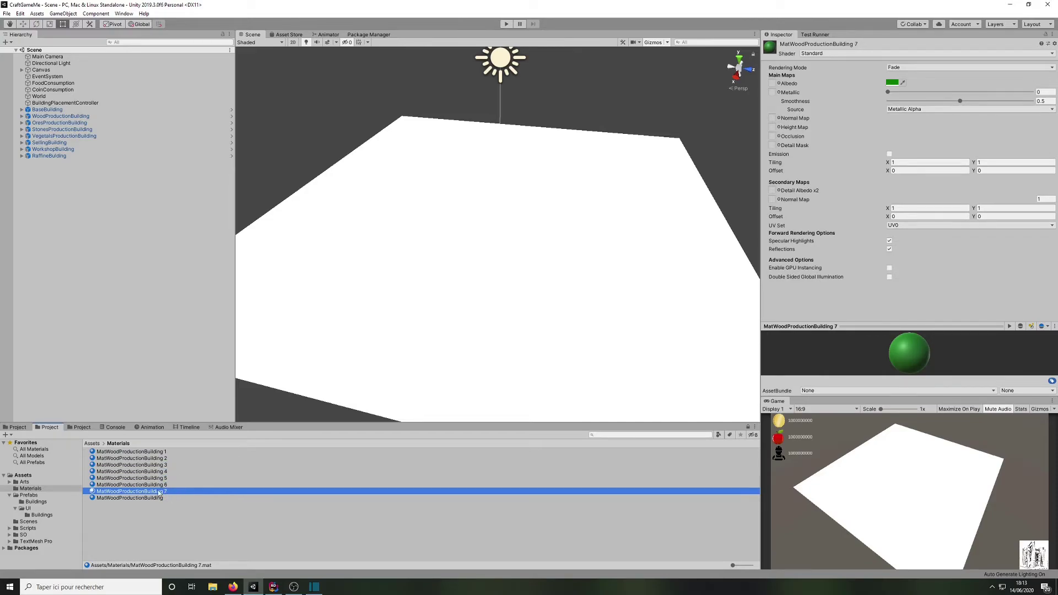
Step: Rename the MatWoodProductionBuilding 7 material as MatOreProductionBuilding
{"action": "left_click", "coordinate": [152, 491]}
{"action": "left_click", "coordinate": [178, 491]}
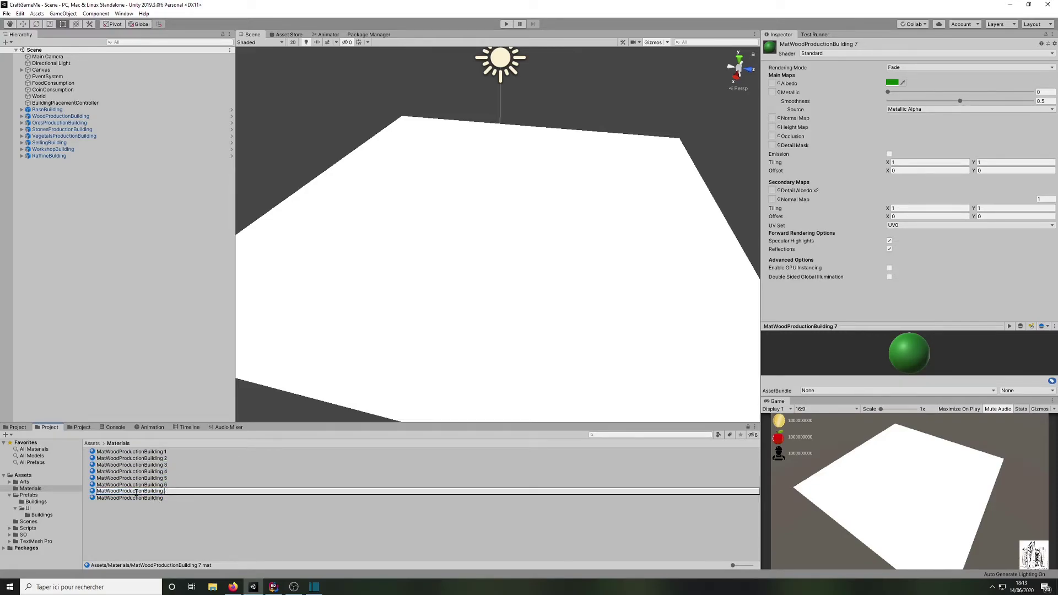
{"action": "key", "text": "BackSpace"}
{"action": "key", "text": "BackSpace"}
{"action": "key", "text": "BackSpace"}
{"action": "key", "text": "BackSpace"}
{"action": "type", "text": "Ore"}
{"action": "key", "text": "Return"}
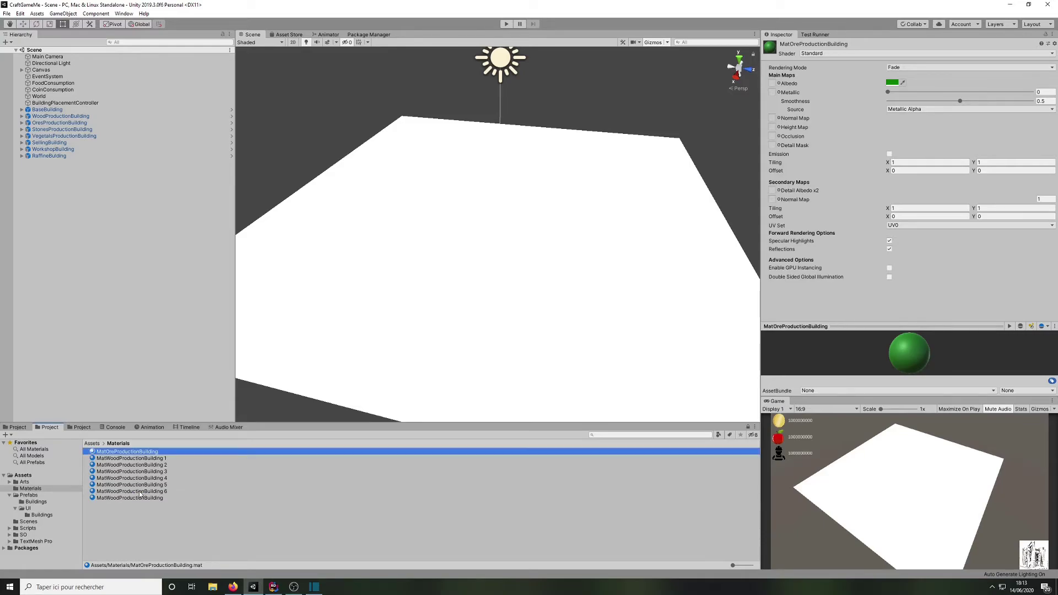
Step: Rename the MatWoodProductionBuilding 6 material as MatStoneProductionBuilding
{"action": "left_click", "coordinate": [161, 497]}
{"action": "left_click", "coordinate": [170, 491]}
{"action": "left_click", "coordinate": [132, 487]}
{"action": "left_click", "coordinate": [173, 490]}
{"action": "left_click", "coordinate": [177, 492]}
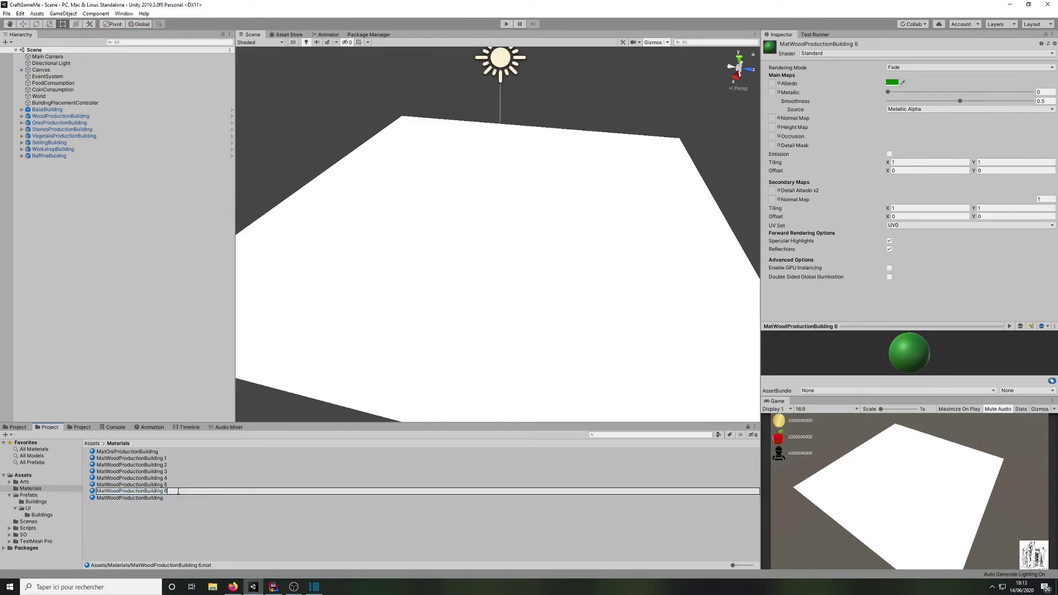
{"action": "key", "text": "BackSpace"}
{"action": "key", "text": "BackSpace"}
{"action": "key", "text": "BackSpace"}
{"action": "key", "text": "BackSpace"}
{"action": "type", "text": "Stone"}
{"action": "key", "text": "Return"}
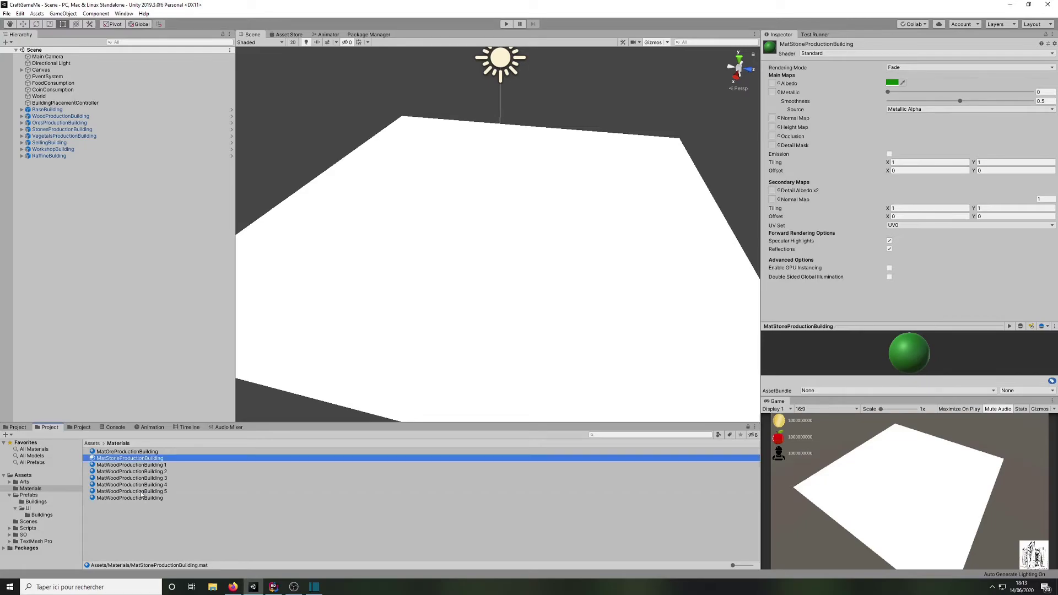
Step: Rename the MatWoodProductionBuilding 5 material as MatVegetalsProductionBuilding
{"action": "left_click", "coordinate": [143, 492]}
{"action": "left_click", "coordinate": [151, 492]}
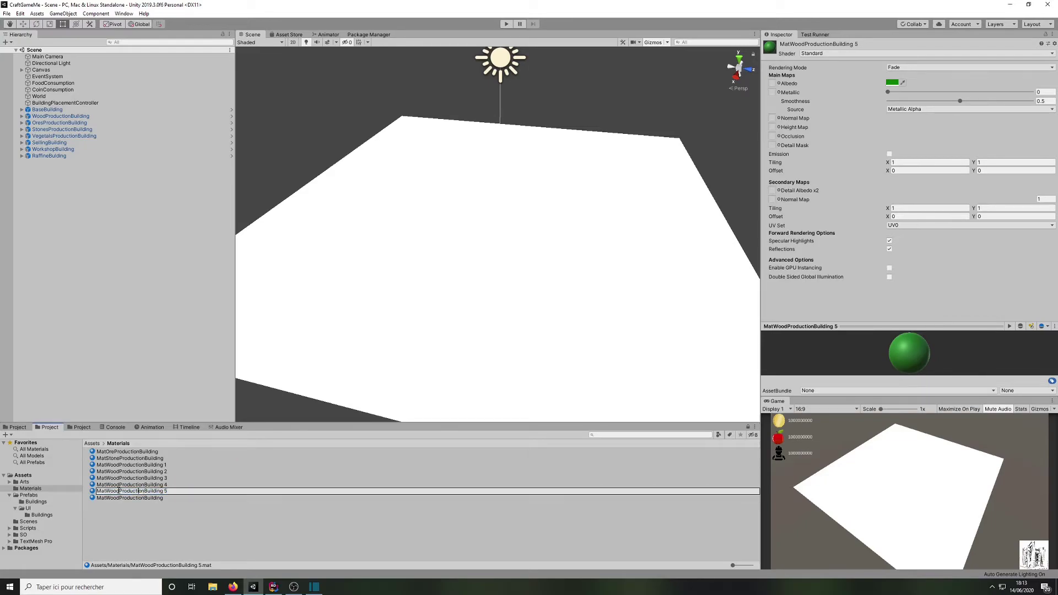
{"action": "key", "text": "BackSpace"}
{"action": "key", "text": "BackSpace"}
{"action": "key", "text": "BackSpace"}
{"action": "key", "text": "BackSpace"}
{"action": "type", "text": "Vegetals"}
{"action": "key", "text": "Return"}
Step: Delete the surplus MatWoodProductionBuilding 4 material from the Materials folder
{"action": "left_click", "coordinate": [178, 485]}
{"action": "left_click", "coordinate": [177, 492]}
{"action": "key", "text": "Delete"}
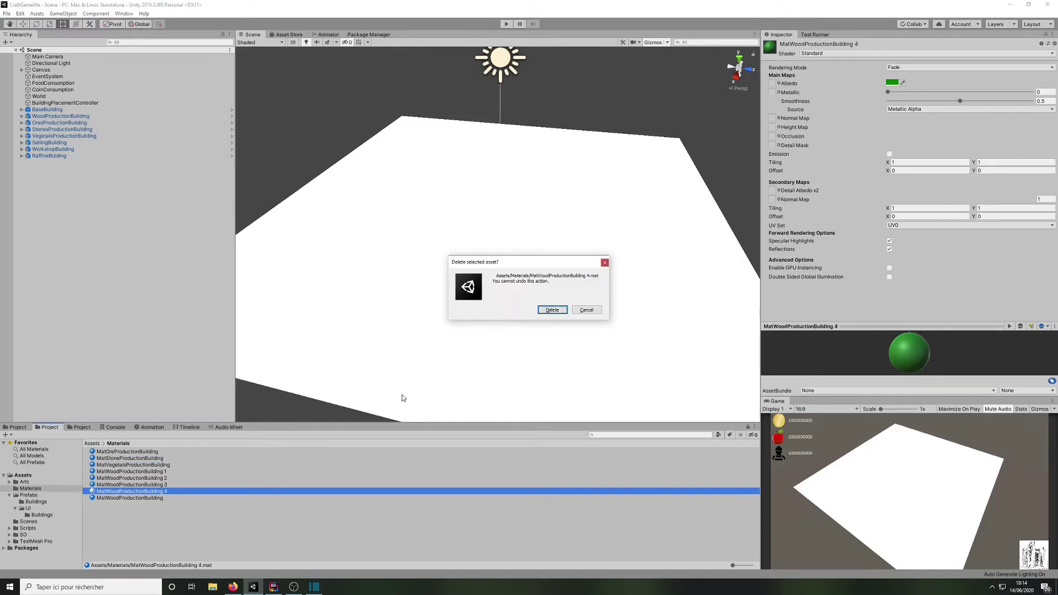
{"action": "left_click", "coordinate": [547, 311]}
Step: Rename the MatWoodProductionBuilding 1 material as MatSellingBuilding
{"action": "left_click", "coordinate": [172, 472]}
{"action": "left_click", "coordinate": [164, 472]}
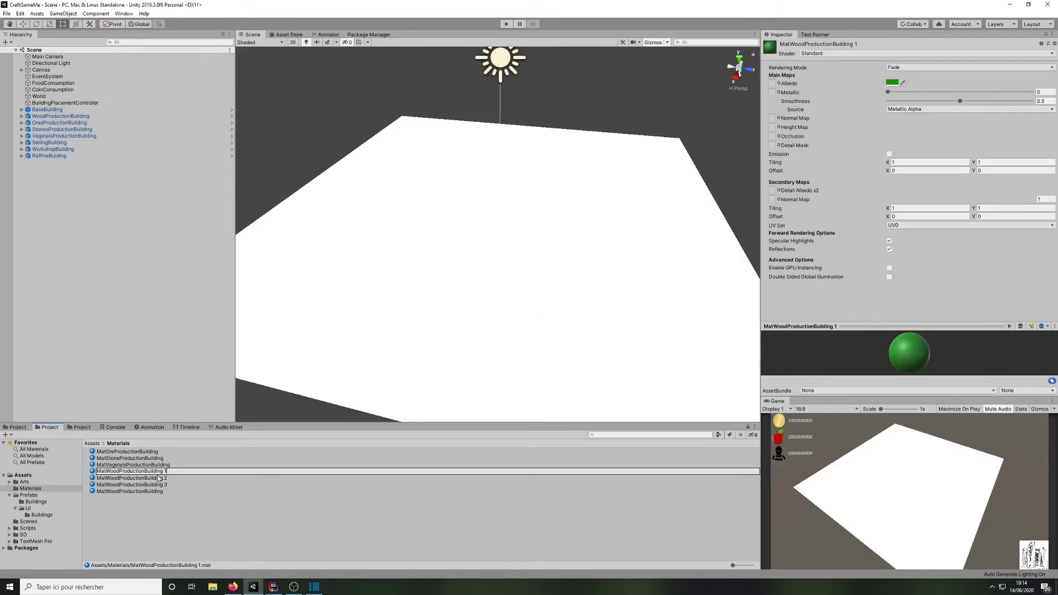
{"action": "key", "text": "BackSpace"}
{"action": "key", "text": "BackSpace"}
{"action": "key", "text": "BackSpace"}
{"action": "key", "text": "BackSpace"}
{"action": "key", "text": "shift+Right"}
{"action": "key", "text": "shift+Right"}
{"action": "key", "text": "shift+Right"}
{"action": "key", "text": "shift+Right"}
{"action": "key", "text": "shift+Right"}
{"action": "key", "text": "shift+Right"}
{"action": "key", "text": "shift+Right"}
{"action": "type", "text": "Selling"}
{"action": "key", "text": "Return"}
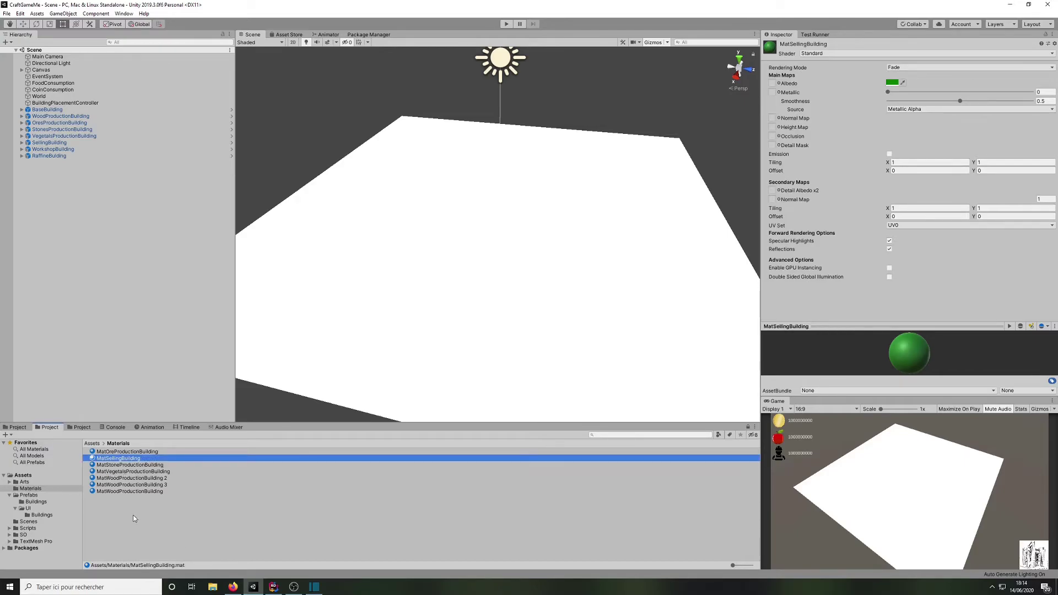
Step: Rename the MatWoodProductionBuilding 2 material as MatWorkshopBuilding
{"action": "key", "text": "Down"}
{"action": "key", "text": "Down"}
{"action": "key", "text": "Down"}
{"action": "key", "text": "F2"}
{"action": "key", "text": "BackSpace"}
{"action": "key", "text": "Escape"}
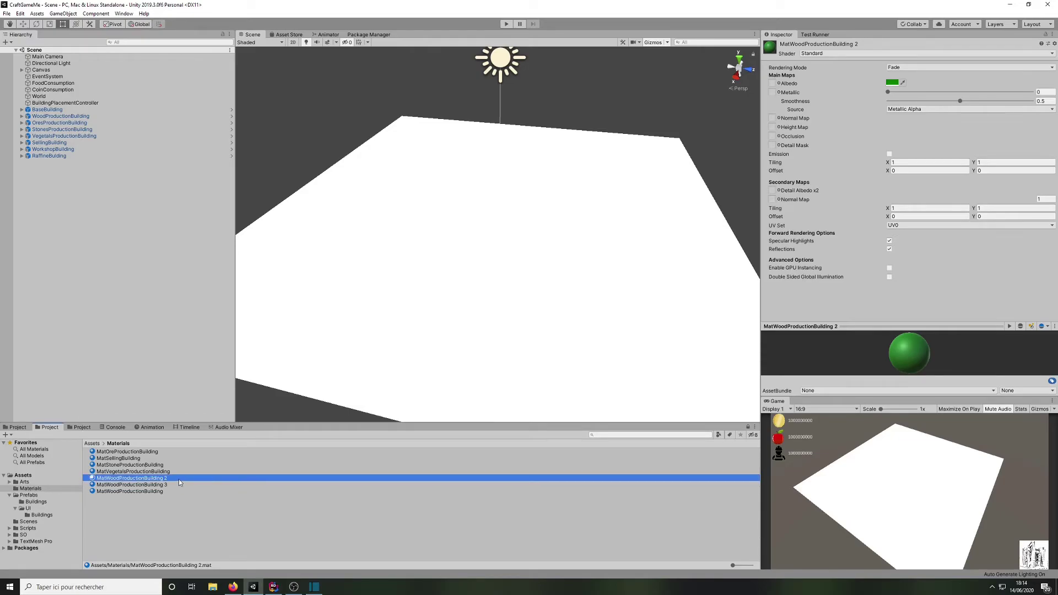
{"action": "key", "text": "F2"}
{"action": "left_click", "coordinate": [176, 479]}
{"action": "key", "text": "BackSpace"}
{"action": "key", "text": "BackSpace"}
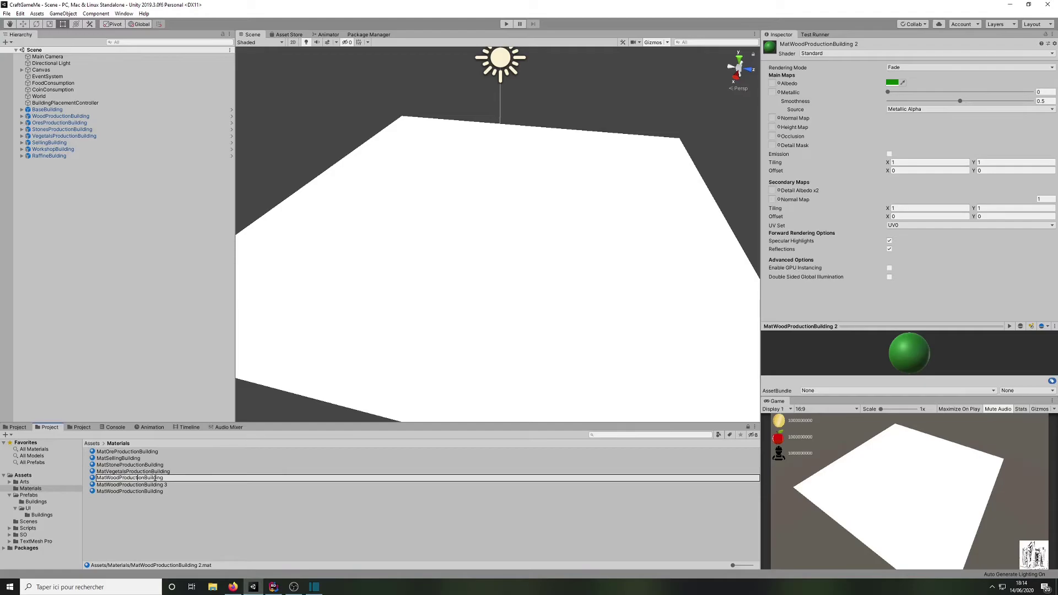
{"action": "key", "text": "Left"}
{"action": "key", "text": "BackSpace"}
{"action": "key", "text": "BackSpace"}
{"action": "key", "text": "BackSpace"}
{"action": "key", "text": "BackSpace"}
{"action": "key", "text": "BackSpace"}
{"action": "key", "text": "BackSpace"}
{"action": "key", "text": "BackSpace"}
{"action": "key", "text": "BackSpace"}
{"action": "key", "text": "BackSpace"}
{"action": "key", "text": "BackSpace"}
{"action": "key", "text": "BackSpace"}
{"action": "key", "text": "BackSpace"}
{"action": "key", "text": "BackSpace"}
{"action": "key", "text": "BackSpace"}
{"action": "type", "text": "Workshop"}
{"action": "key", "text": "Return"}
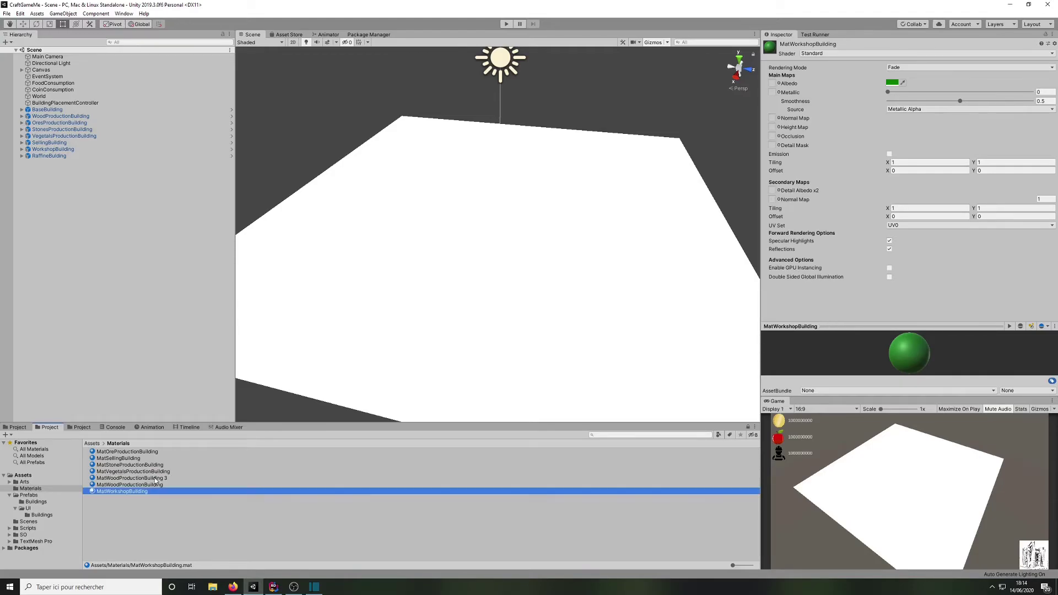
Step: Rename the MatWoodProductionBuilding 3 material as MatRaffineBuilding
{"action": "left_click", "coordinate": [165, 478]}
{"action": "left_click", "coordinate": [165, 478]}
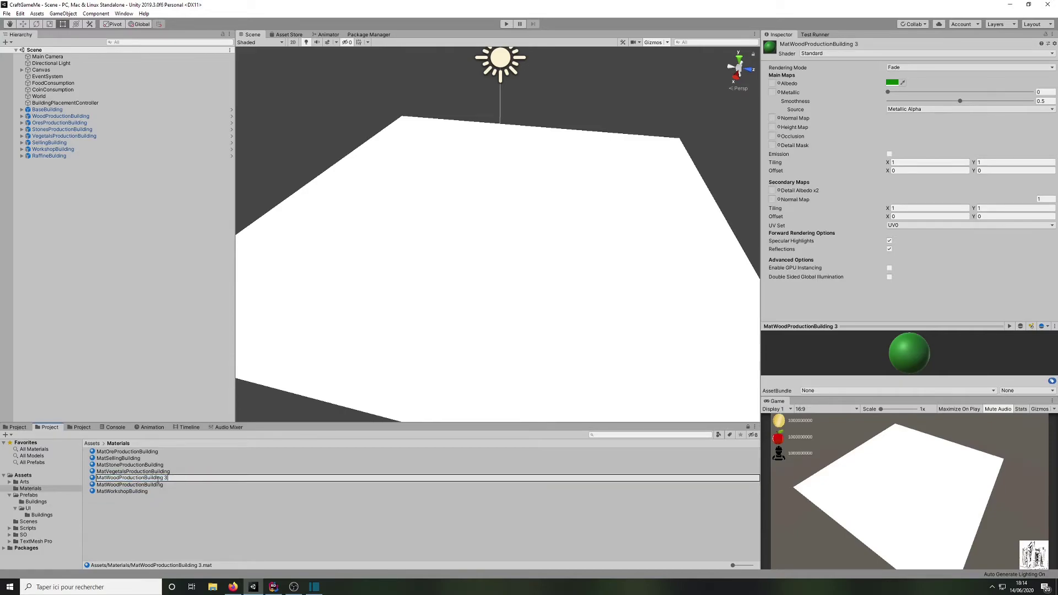
{"action": "left_click_drag", "start_coordinate": [144, 478], "coordinate": [112, 479]}
{"action": "type", "text": "Raffine"}
{"action": "key", "text": "Return"}
{"action": "left_click", "coordinate": [157, 517]}
Step: Set the albedo colour of the MatWorkshopBuilding material to dark grey 656565
{"action": "left_click", "coordinate": [141, 452]}
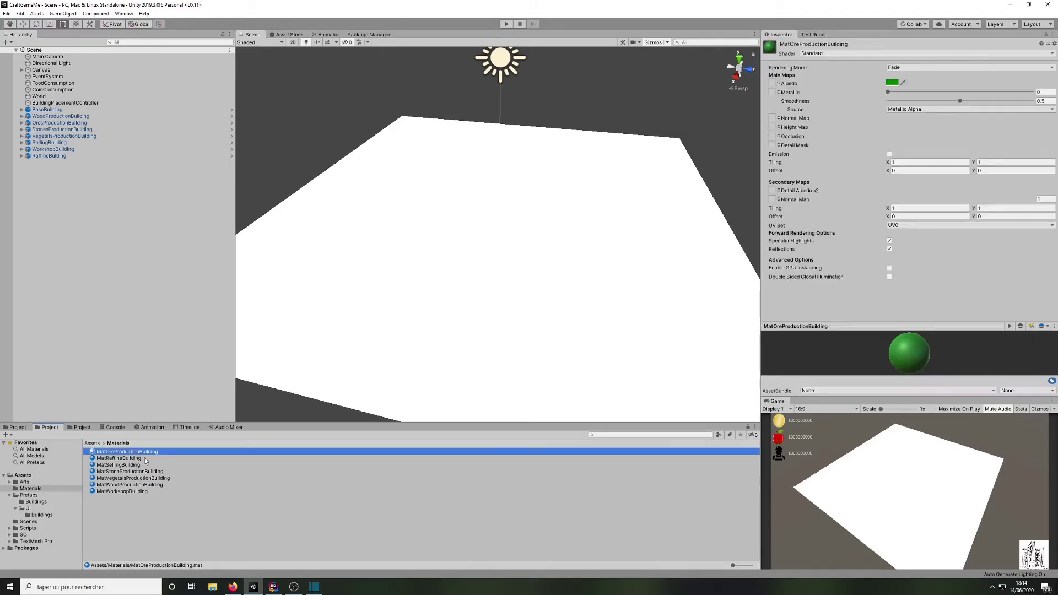
{"action": "left_click", "coordinate": [138, 491]}
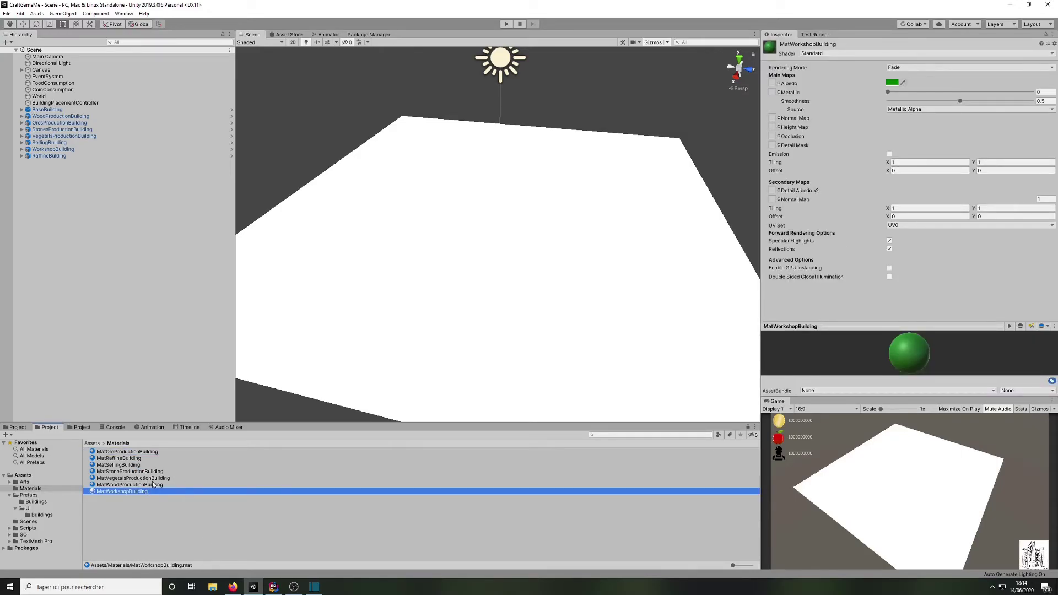
{"action": "left_click", "coordinate": [136, 485]}
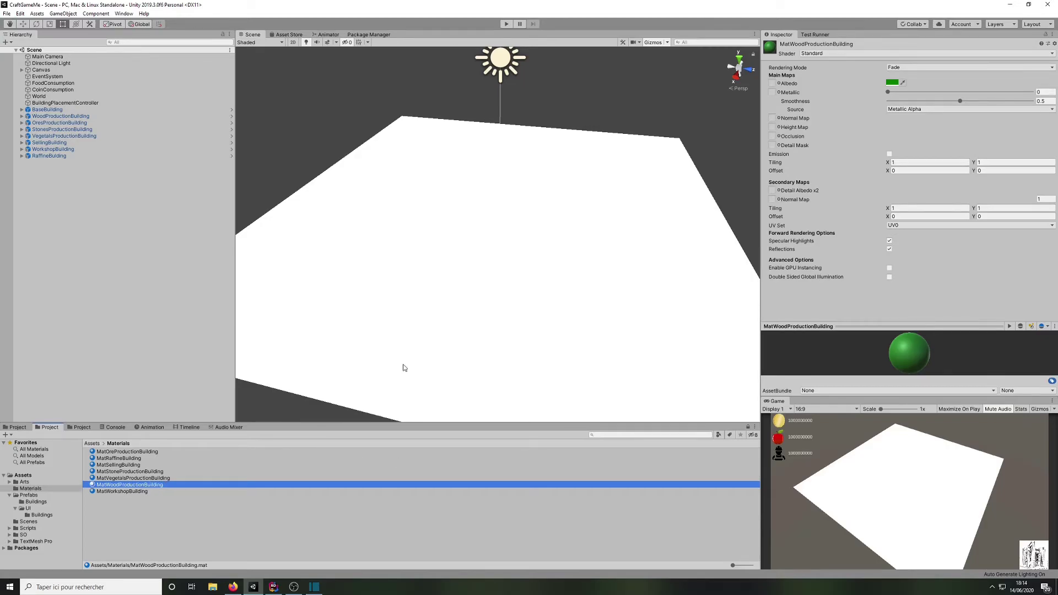
{"action": "left_click", "coordinate": [130, 492]}
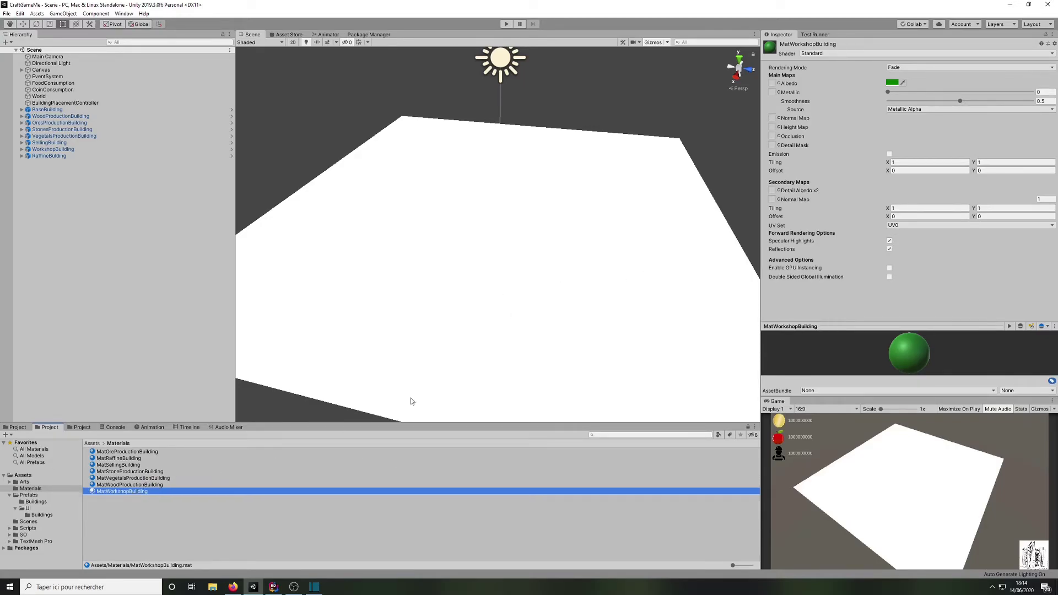
{"action": "left_click", "coordinate": [892, 82]}
{"action": "left_click", "coordinate": [394, 317]}
{"action": "left_click_drag", "start_coordinate": [394, 318], "coordinate": [384, 324]}
{"action": "left_click", "coordinate": [454, 245]}
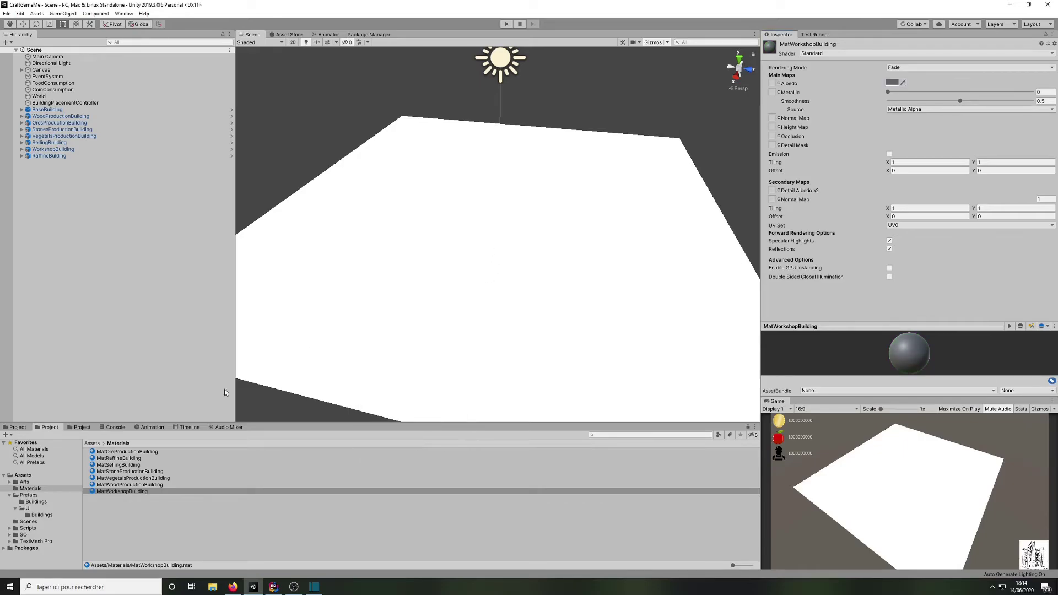
Step: Set the albedo colour of the MatVegetalsProductionBuilding material to a bright yellow-green
{"action": "left_click", "coordinate": [134, 478]}
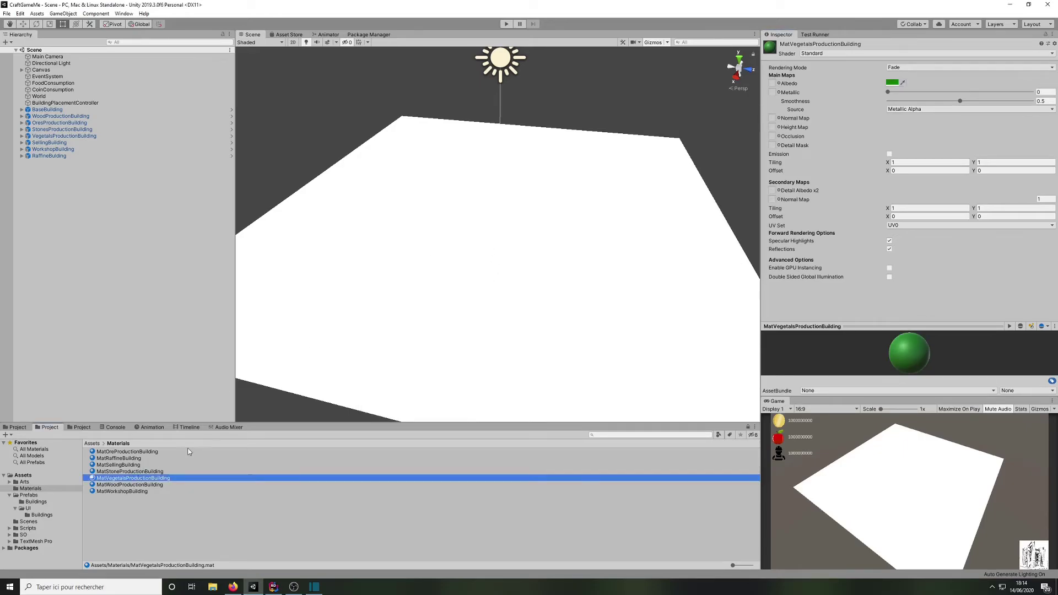
{"action": "left_click", "coordinate": [892, 83]}
{"action": "left_click", "coordinate": [430, 281]}
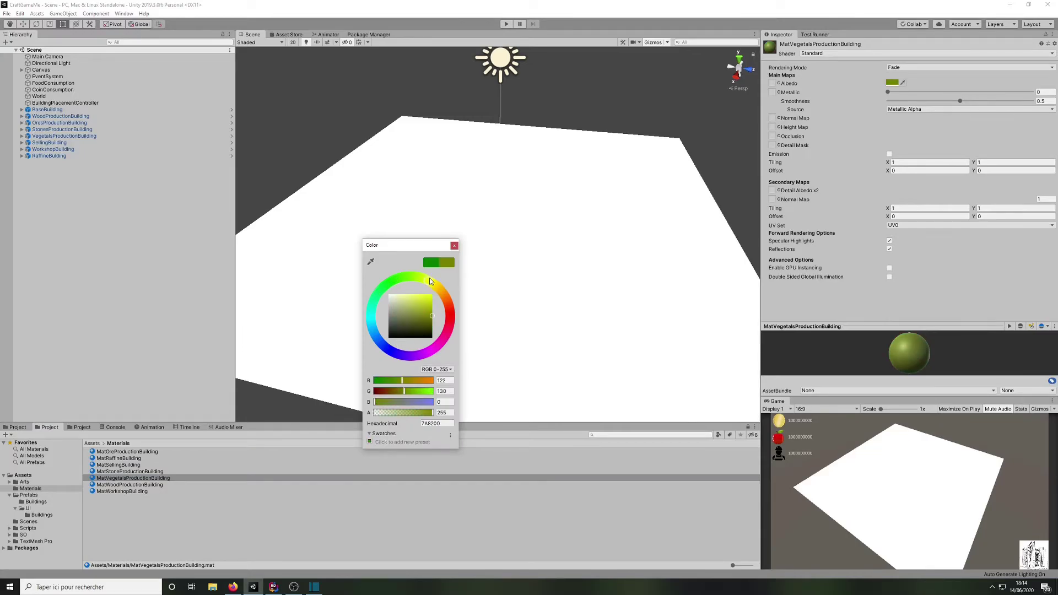
{"action": "left_click", "coordinate": [431, 296]}
{"action": "left_click", "coordinate": [454, 245]}
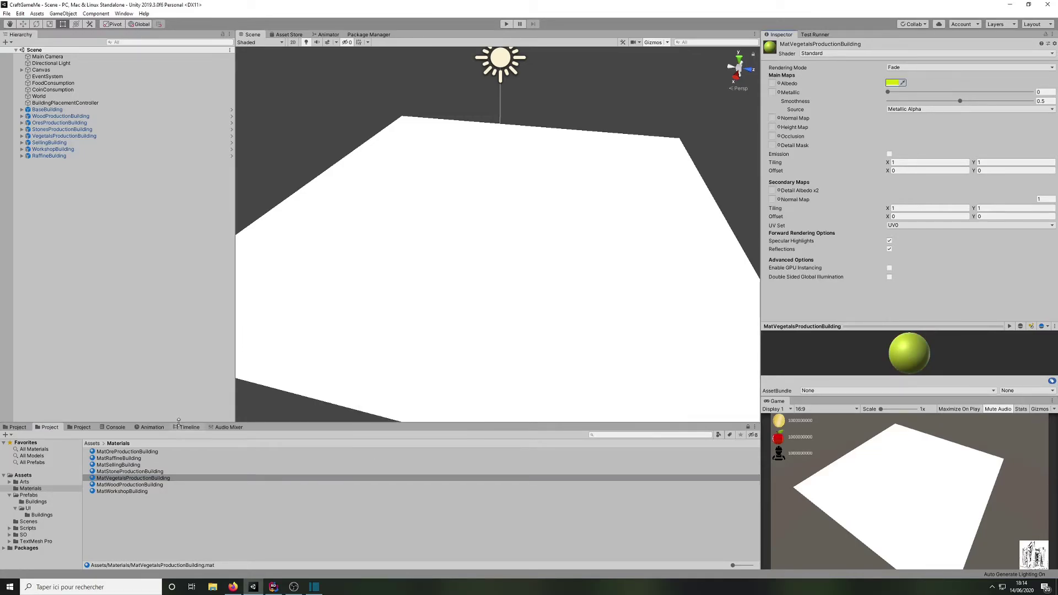
Step: Set the albedo colour of the MatStoneProductionBuilding material to a medium grey
{"action": "left_click", "coordinate": [136, 472]}
{"action": "left_click", "coordinate": [891, 83]}
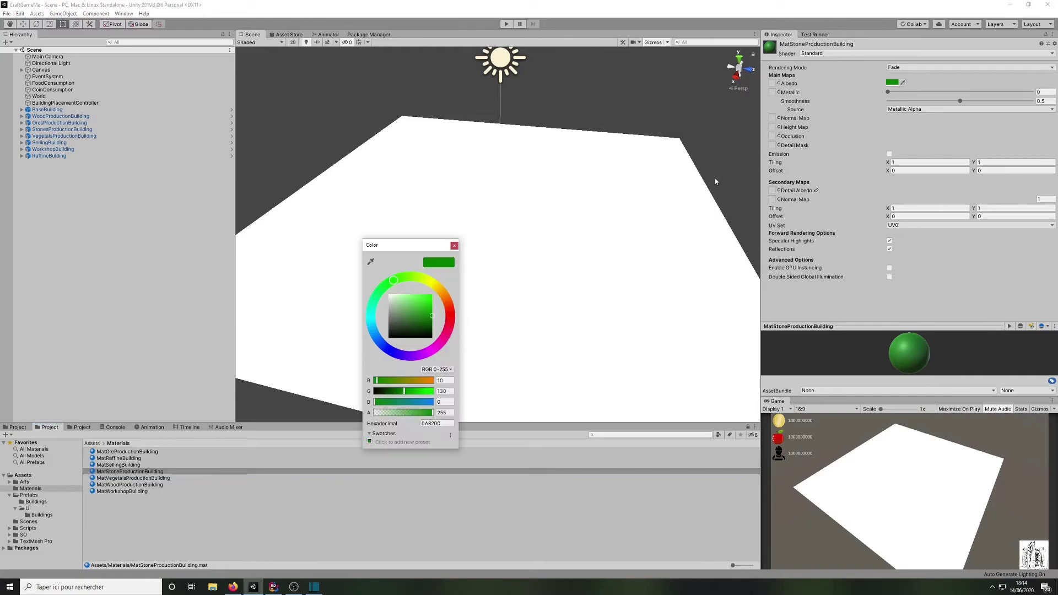
{"action": "mouse_move", "coordinate": [403, 307]}
{"action": "left_mouse_down"}
{"action": "mouse_move", "coordinate": [389, 302]}
{"action": "mouse_move", "coordinate": [363, 316]}
{"action": "left_mouse_up"}
{"action": "left_click", "coordinate": [454, 246]}
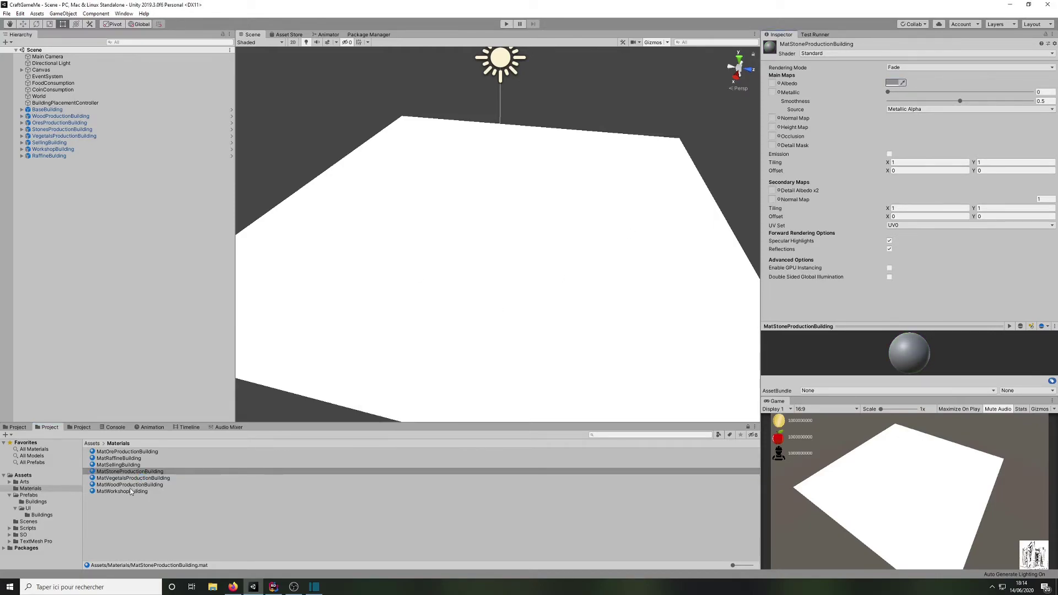
Step: Change the albedo colour of the MatWorkshopBuilding material to black
{"action": "left_click", "coordinate": [128, 492]}
{"action": "left_click", "coordinate": [892, 83]}
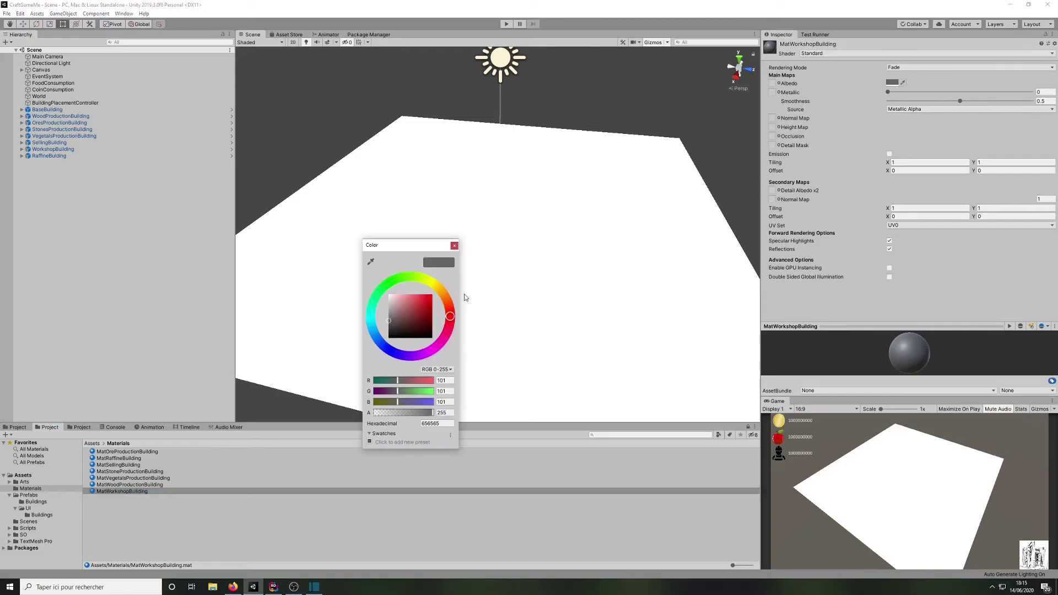
{"action": "left_click", "coordinate": [454, 245]}
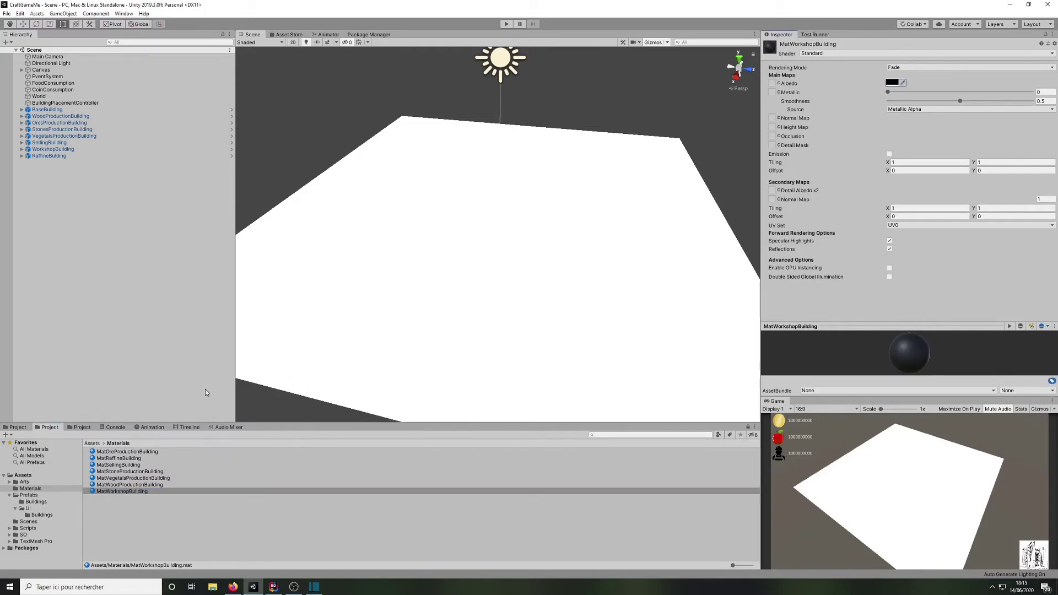
Step: Set the albedo colour of the MatSellingBuilding material to a light blue
{"action": "left_click", "coordinate": [128, 472]}
{"action": "left_click", "coordinate": [124, 465]}
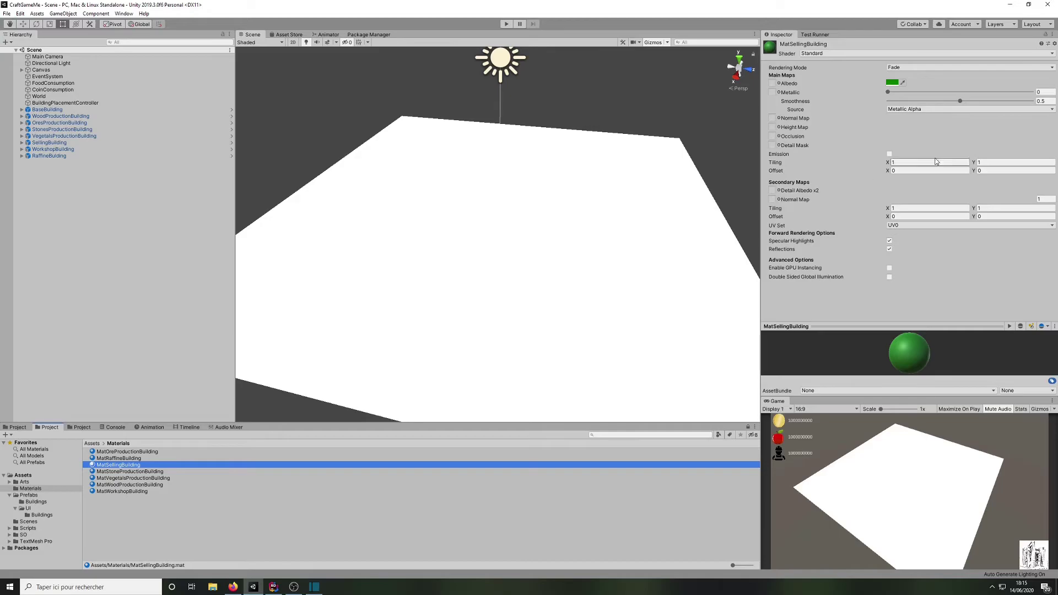
{"action": "left_click", "coordinate": [892, 83]}
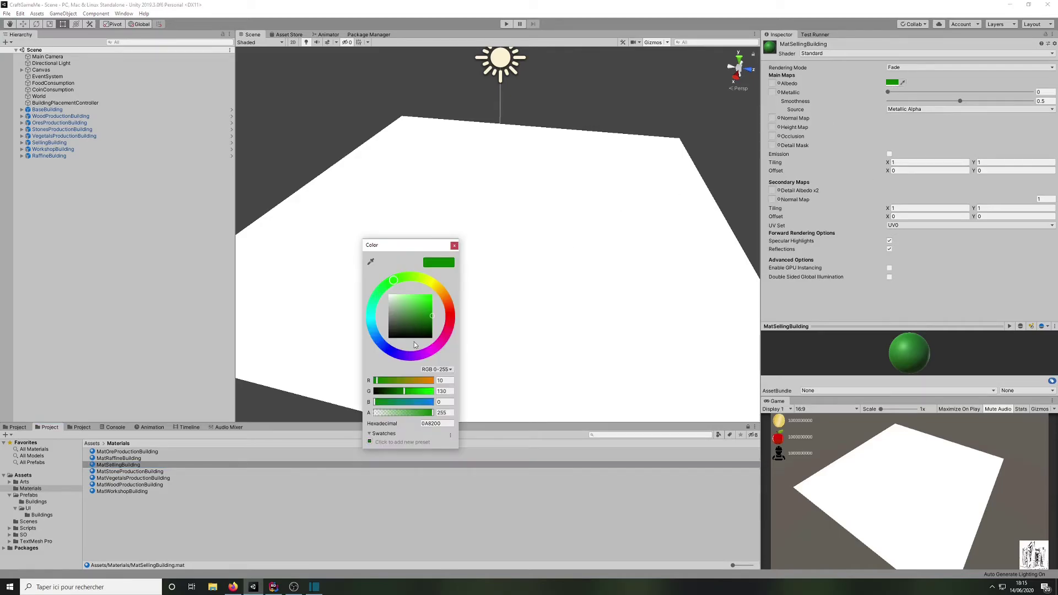
{"action": "left_click", "coordinate": [383, 345]}
{"action": "left_click", "coordinate": [409, 296]}
{"action": "left_click", "coordinate": [454, 245]}
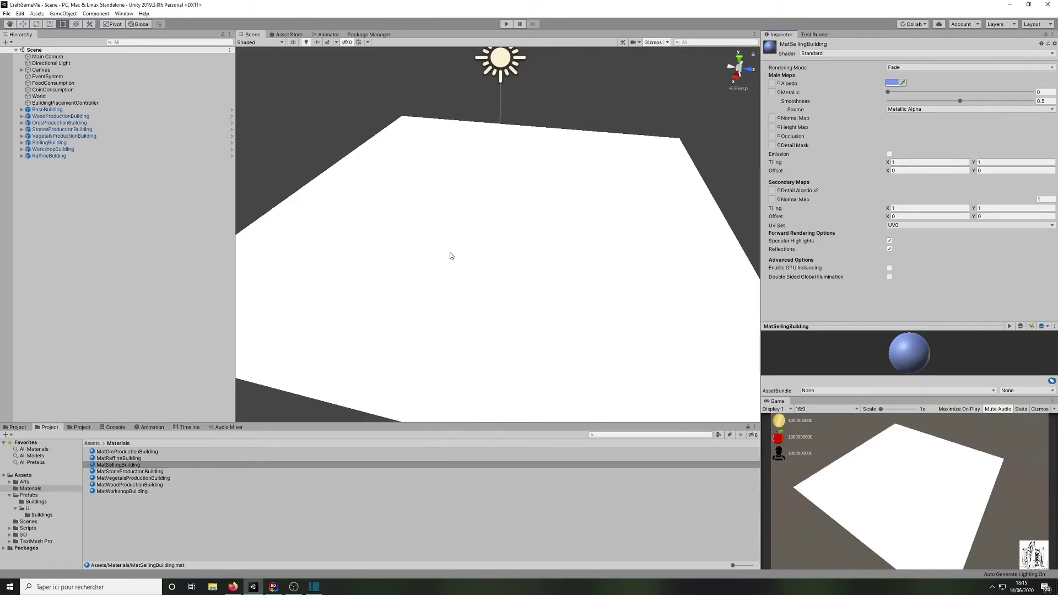
Step: Set the albedo colour of the MatRaffineBuilding material to orange EC9B42
{"action": "left_click", "coordinate": [196, 458]}
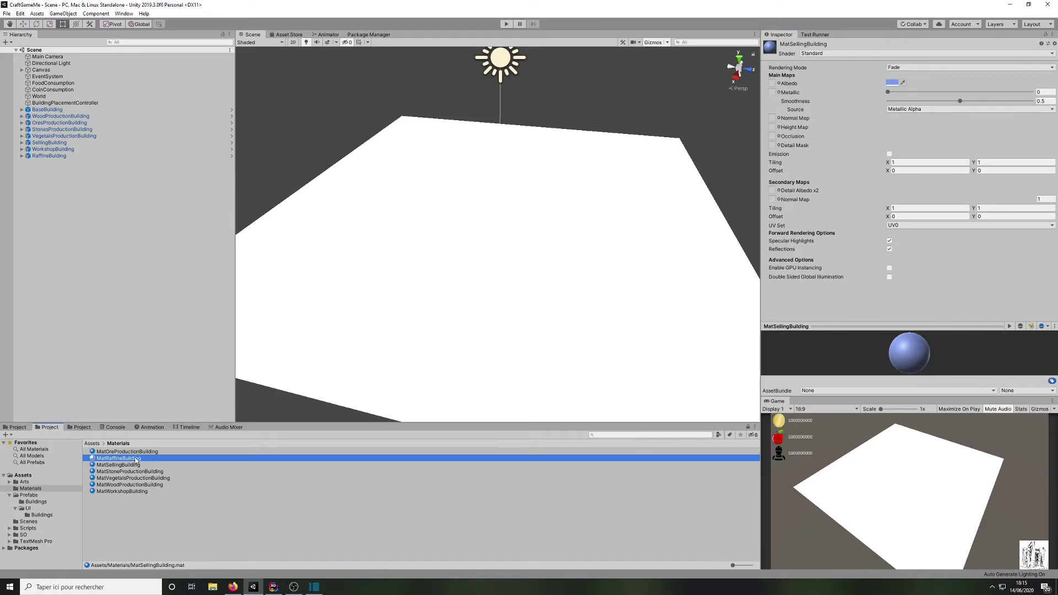
{"action": "left_click", "coordinate": [892, 82]}
{"action": "left_click", "coordinate": [441, 337]}
{"action": "left_click", "coordinate": [416, 314]}
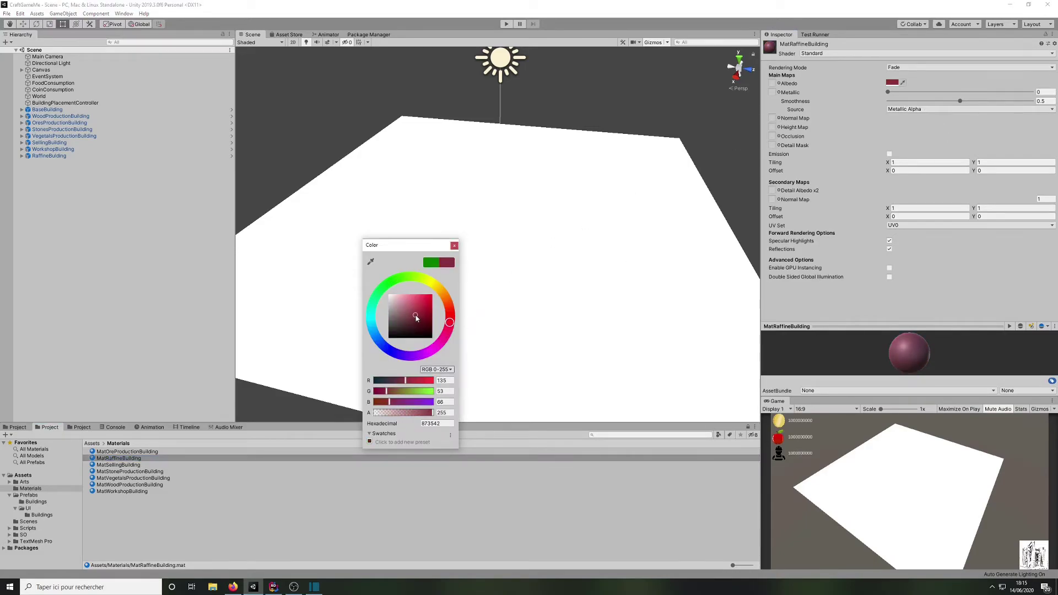
{"action": "left_click", "coordinate": [449, 295]}
{"action": "left_click_drag", "start_coordinate": [419, 303], "coordinate": [423, 298]}
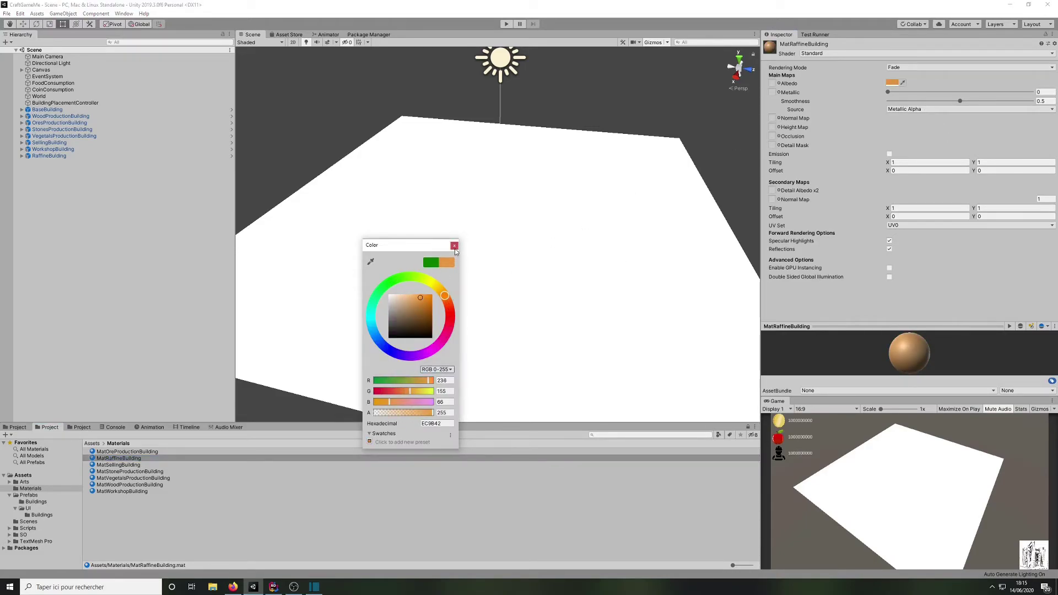
{"action": "left_click", "coordinate": [453, 245]}
Step: Set the albedo colour of the MatOreProductionBuilding material to turquoise 00FFB0
{"action": "left_click", "coordinate": [150, 451]}
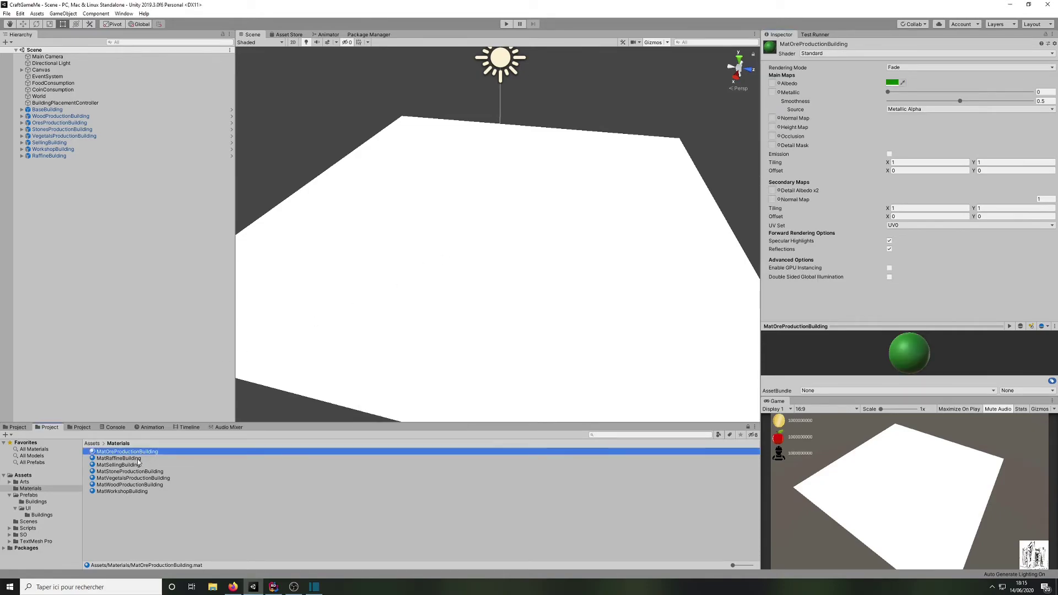
{"action": "left_click", "coordinate": [892, 82]}
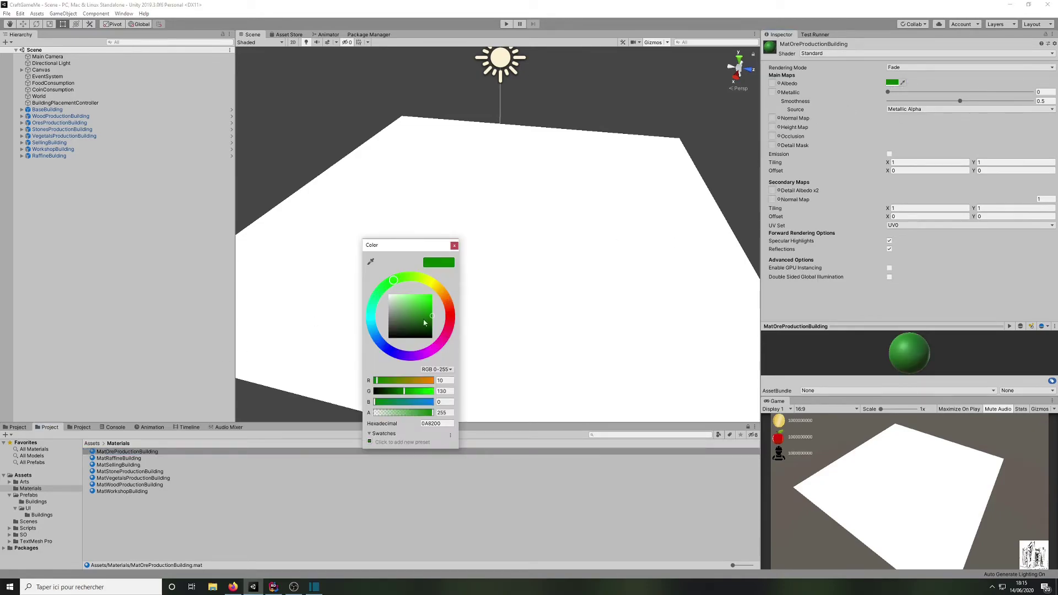
{"action": "left_click_drag", "start_coordinate": [369, 330], "coordinate": [449, 273]}
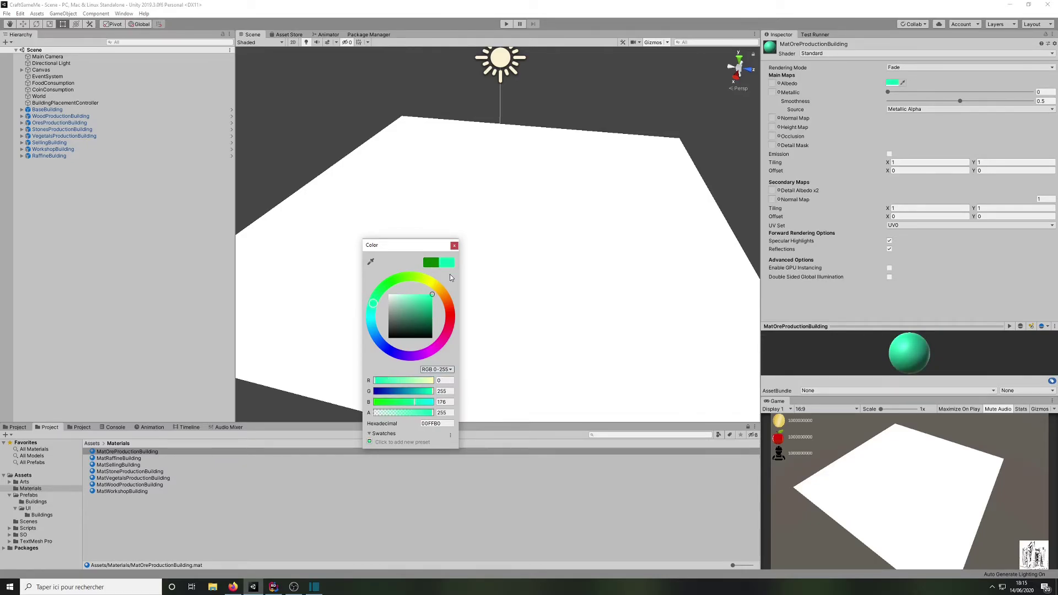
{"action": "left_click", "coordinate": [454, 245]}
{"action": "left_click", "coordinate": [174, 334]}
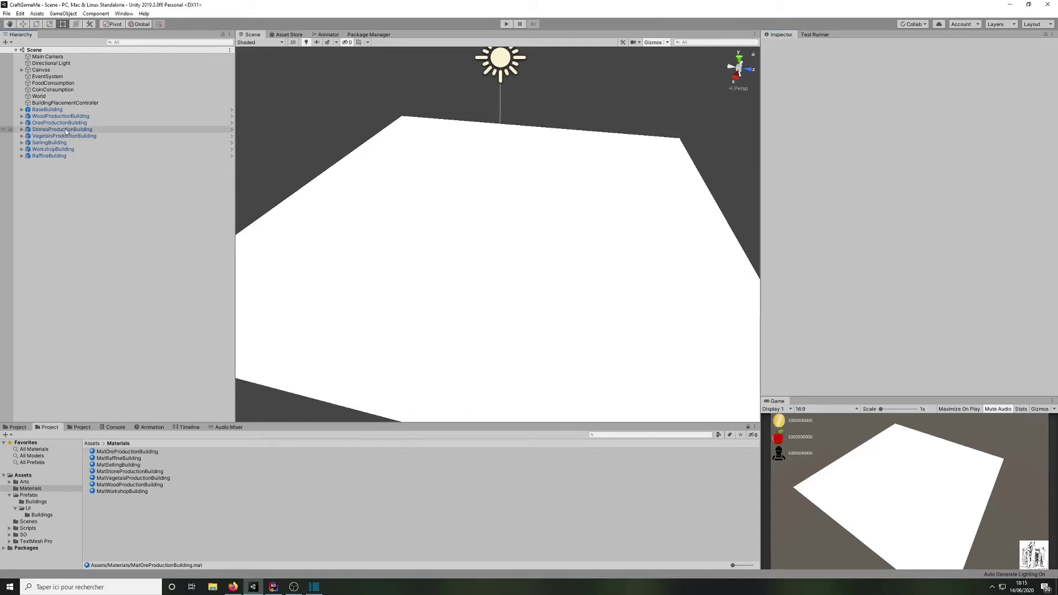
Step: Create a folder named WoodBuilding inside the Prefabs/Buildings folder
{"action": "left_click", "coordinate": [36, 502]}
{"action": "left_click", "coordinate": [29, 495]}
{"action": "left_click", "coordinate": [36, 501]}
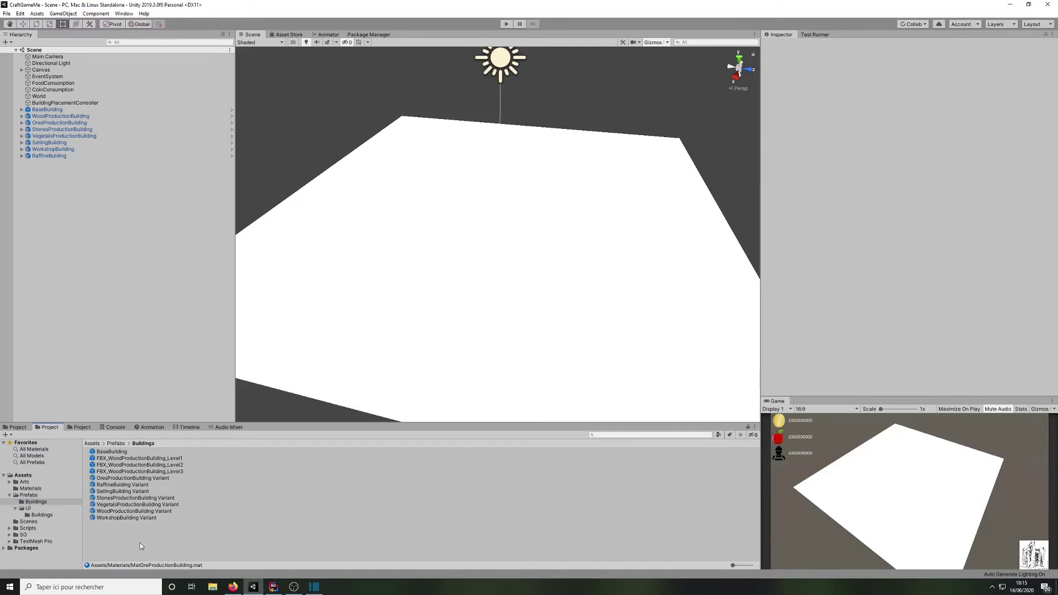
{"action": "left_click", "coordinate": [124, 459]}
{"action": "left_click", "coordinate": [127, 471], "text": "shift"}
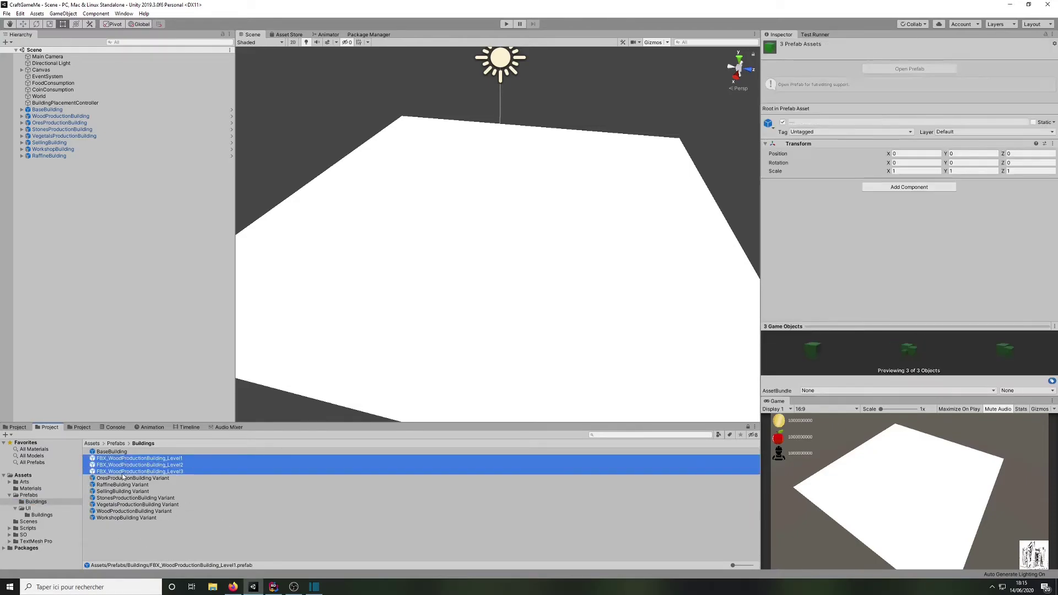
{"action": "right_click", "coordinate": [133, 554]}
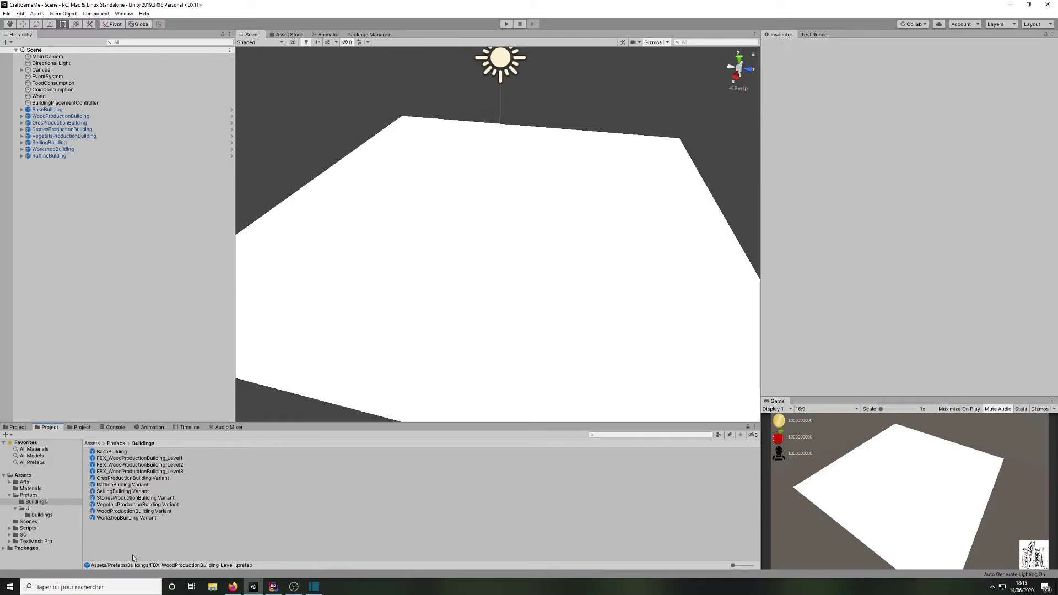
{"action": "mouse_move", "coordinate": [173, 350]}
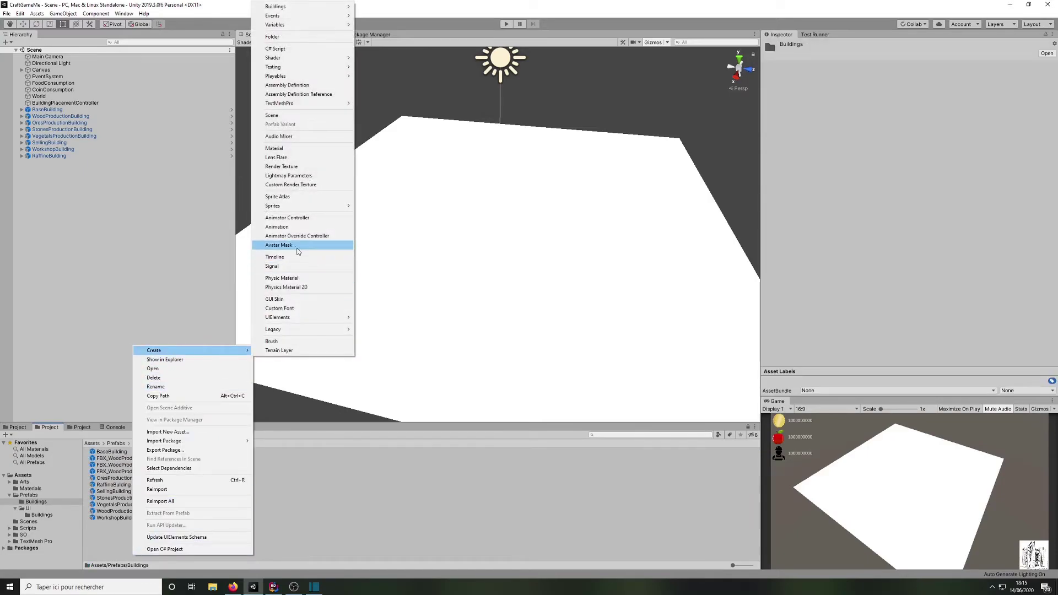
{"action": "left_click", "coordinate": [299, 36]}
{"action": "type", "text": "Wo"}
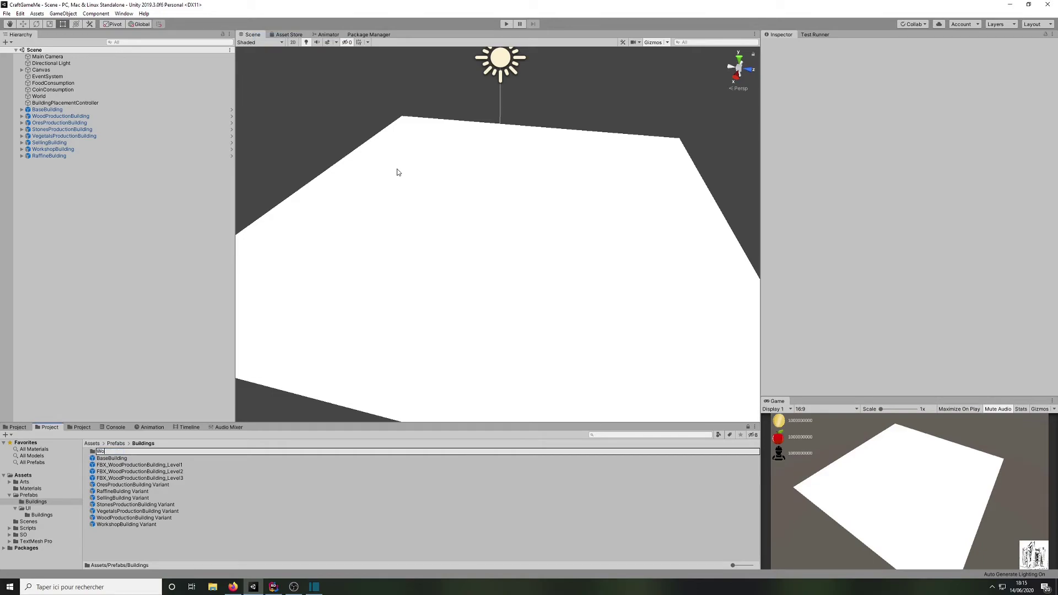
{"action": "type", "text": "odBuilding"}
{"action": "key", "text": "Return"}
Step: Duplicate the WoodBuilding folder inside Prefabs/Buildings and open the copy's name for editing
{"action": "key", "text": "ctrl+d"}
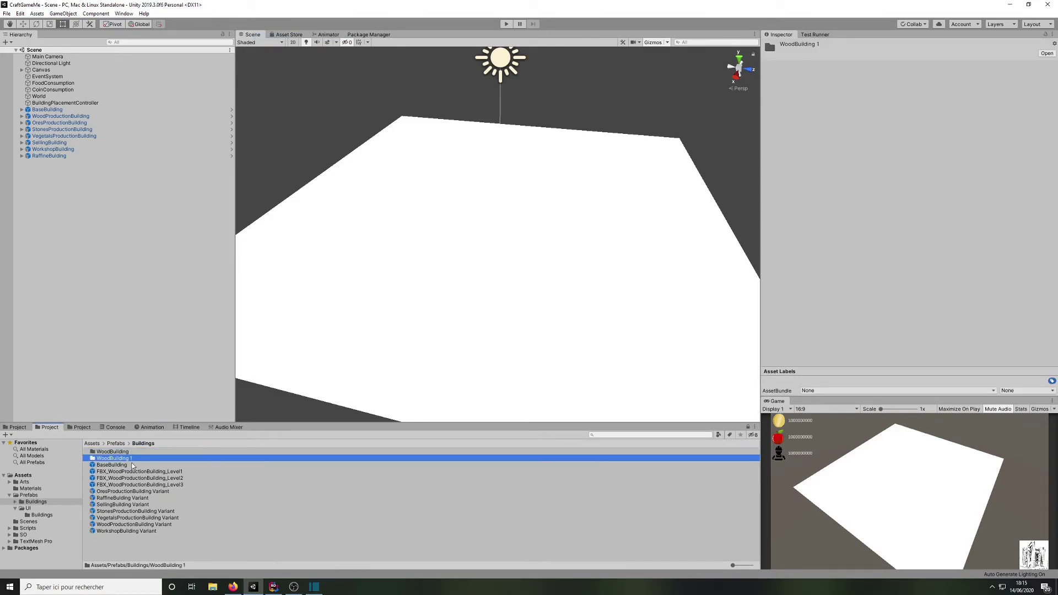
{"action": "left_click", "coordinate": [110, 458]}
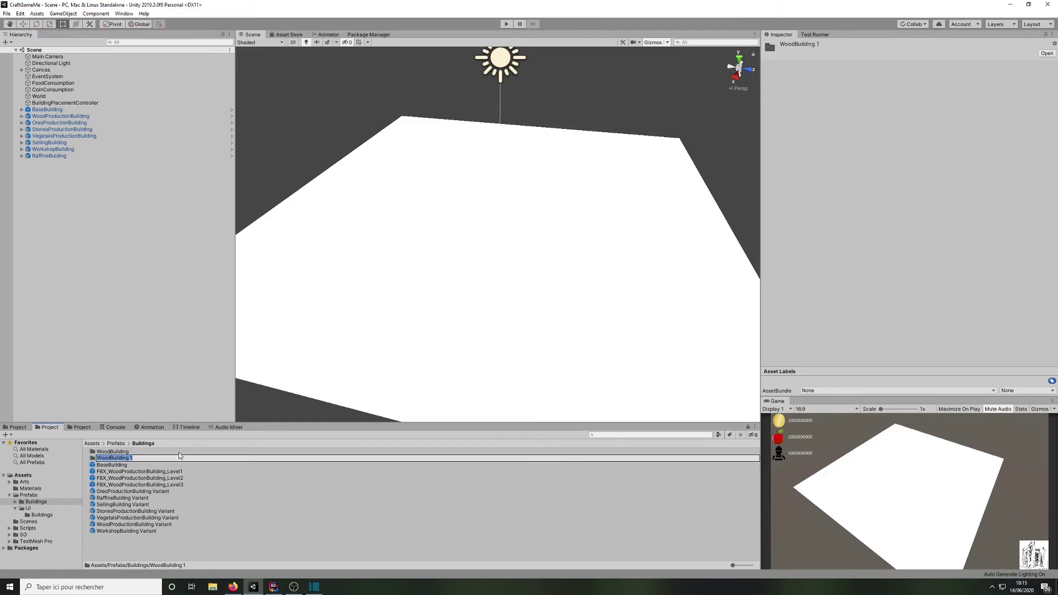
{"action": "key", "text": "BackSpace"}
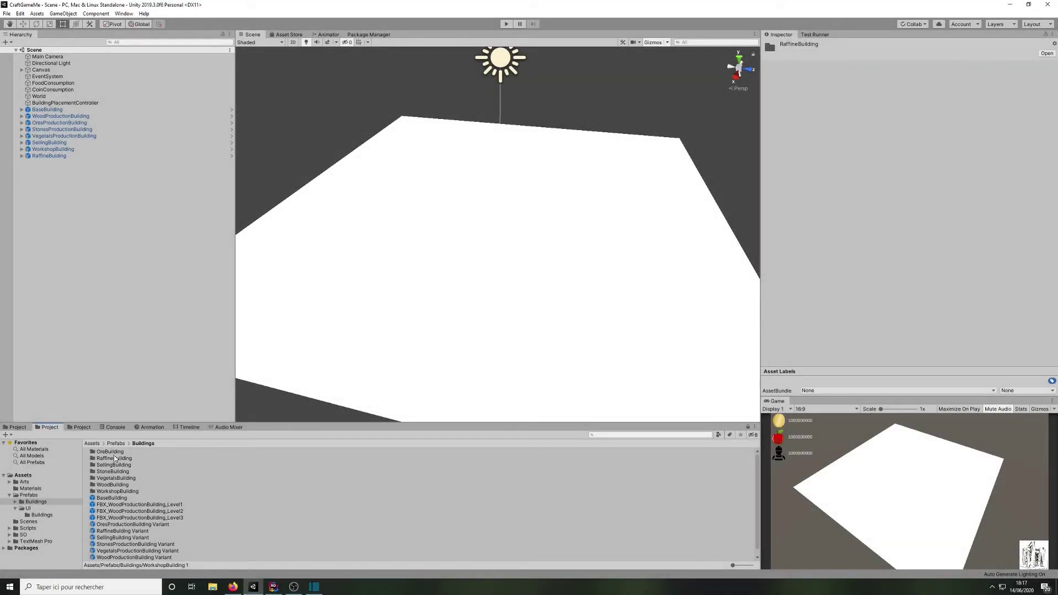
Step: Duplicate the three FBX_WoodProductionBuilding prefabs, Level1 to Level3, in Prefabs/Buildings
{"action": "left_click", "coordinate": [163, 505]}
{"action": "left_click", "coordinate": [165, 517], "text": "shift"}
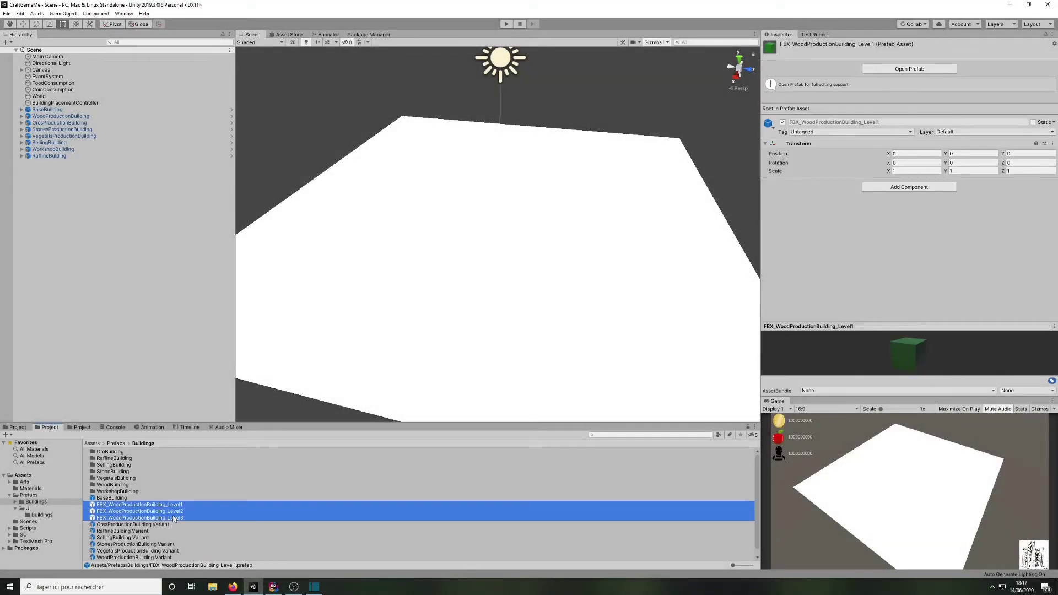
{"action": "left_click", "coordinate": [161, 505]}
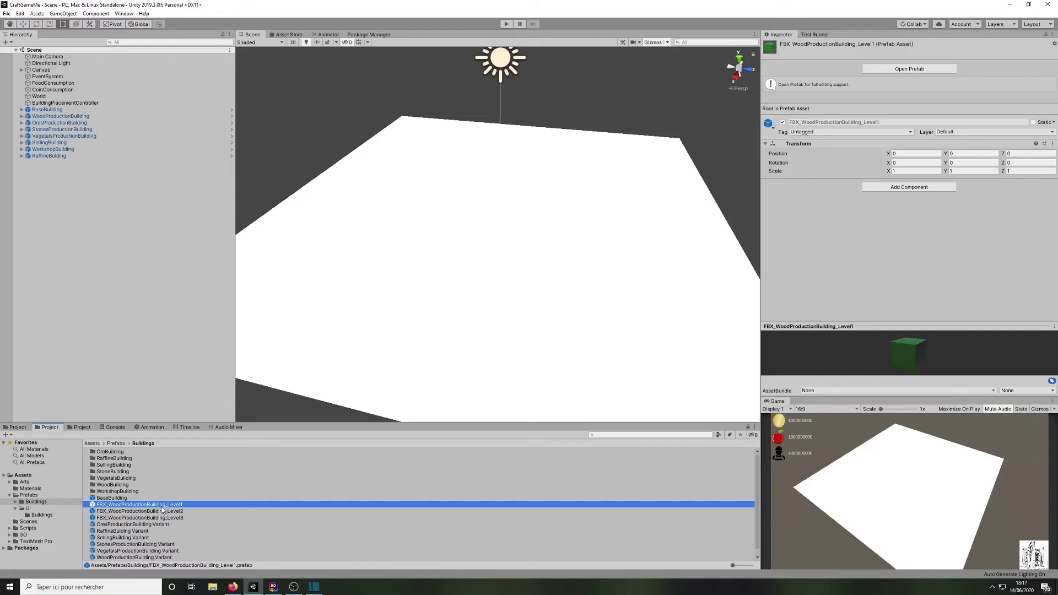
{"action": "left_click", "coordinate": [168, 518]}
{"action": "left_click", "coordinate": [174, 505], "text": "shift"}
{"action": "left_click", "coordinate": [197, 518]}
{"action": "left_click", "coordinate": [180, 505]}
{"action": "left_click", "coordinate": [180, 517]}
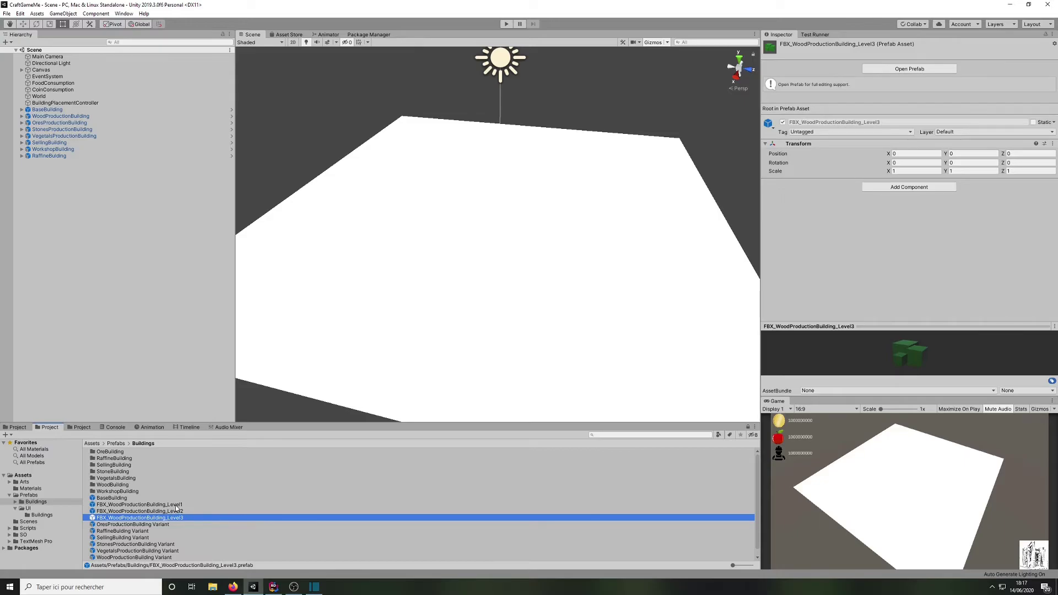
{"action": "left_click", "coordinate": [177, 505], "text": "shift"}
{"action": "key", "text": "ctrl+d"}
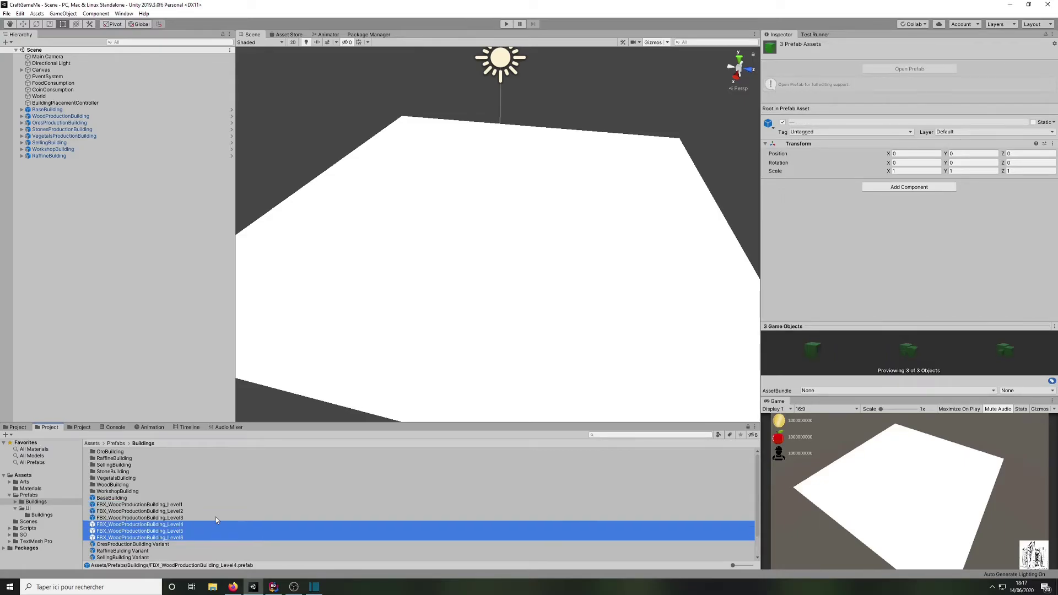
Step: Rename the first duplicated prefab, FBX_WoodProductionBuilding_Level4, as FBX_OreProductionBuilding_Level1
{"action": "left_click", "coordinate": [185, 527]}
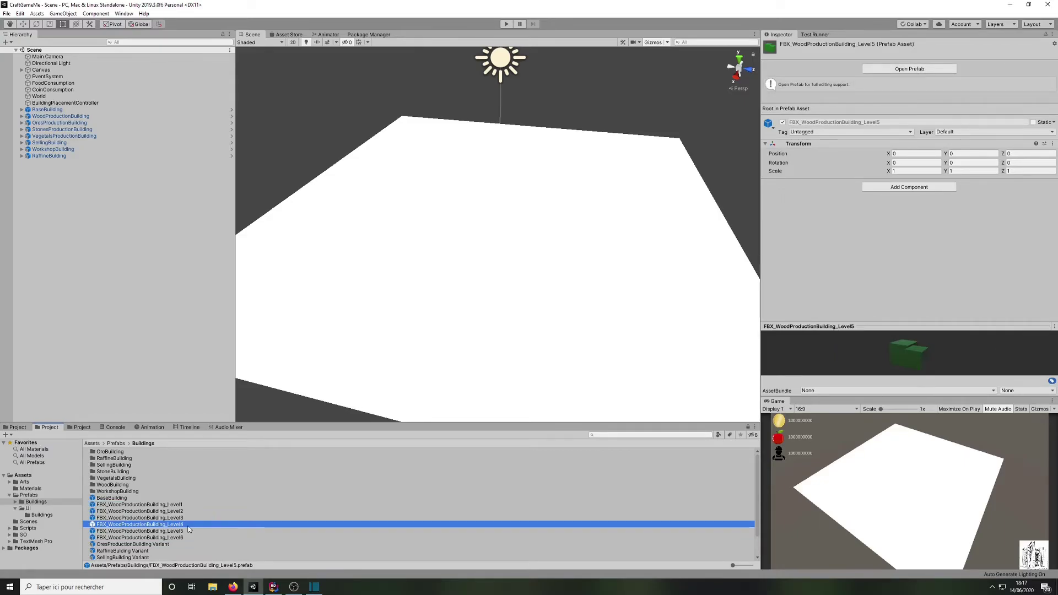
{"action": "left_click", "coordinate": [123, 525]}
{"action": "key", "text": "BackSpace"}
{"action": "key", "text": "BackSpace"}
{"action": "key", "text": "BackSpace"}
{"action": "key", "text": "BackSpace"}
{"action": "type", "text": "Ore"}
{"action": "key", "text": "BackSpace"}
{"action": "type", "text": "1"}
{"action": "key", "text": "Return"}
Step: Rename the duplicated prefab FBX_WoodProductionBuilding_Level5 as FBX_OreProductionBuilding_Level2
{"action": "left_click", "coordinate": [190, 530]}
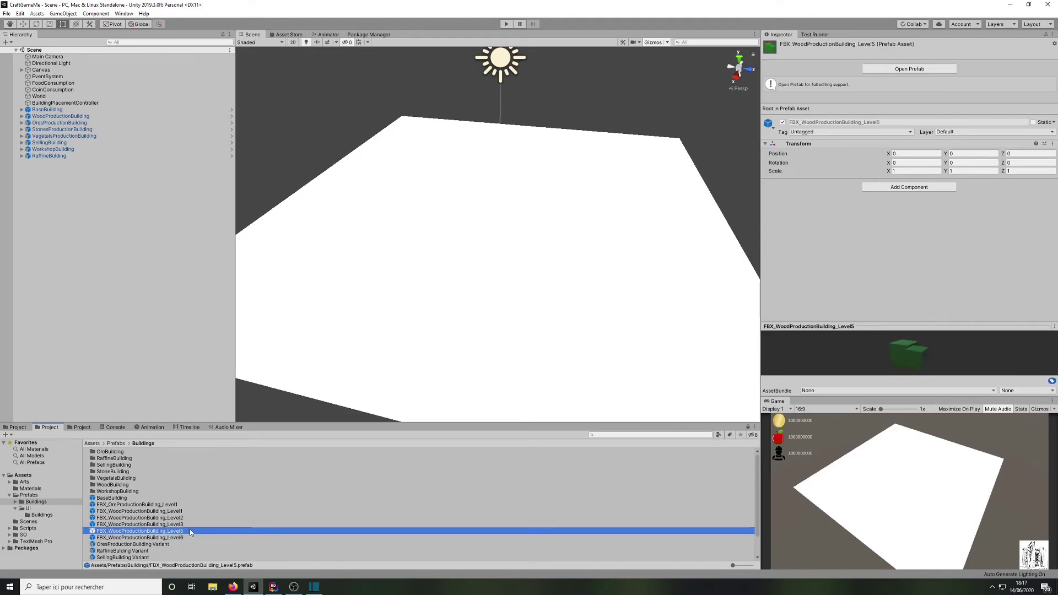
{"action": "key", "text": "F2"}
{"action": "left_click", "coordinate": [189, 532]}
{"action": "key", "text": "BackSpace"}
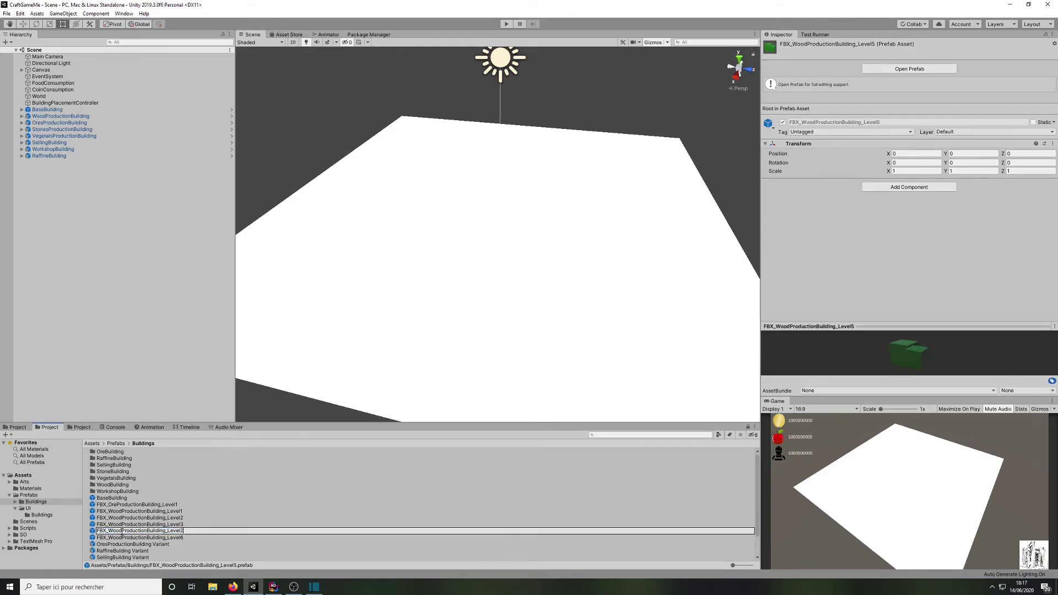
{"action": "key", "text": "BackSpace"}
{"action": "key", "text": "BackSpace"}
{"action": "key", "text": "BackSpace"}
{"action": "key", "text": "BackSpace"}
{"action": "type", "text": "Ore"}
{"action": "key", "text": "Return"}
Step: Rename the duplicated prefab FBX_WoodProductionBuilding_Level6 as FBX_OreProductionBuilding_Level3
{"action": "left_click", "coordinate": [182, 530]}
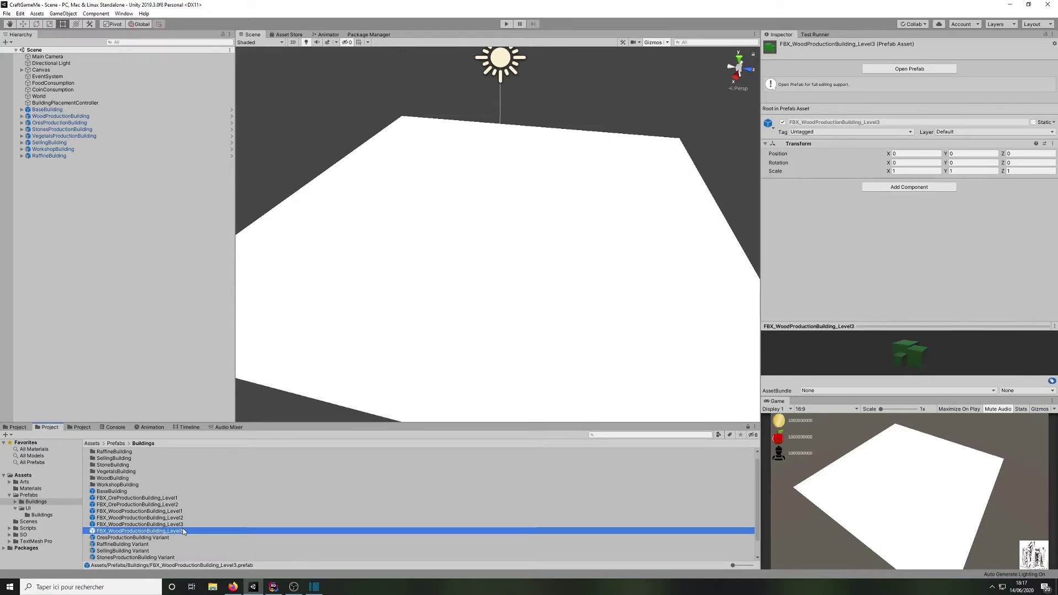
{"action": "key", "text": "F2"}
{"action": "left_click", "coordinate": [191, 533]}
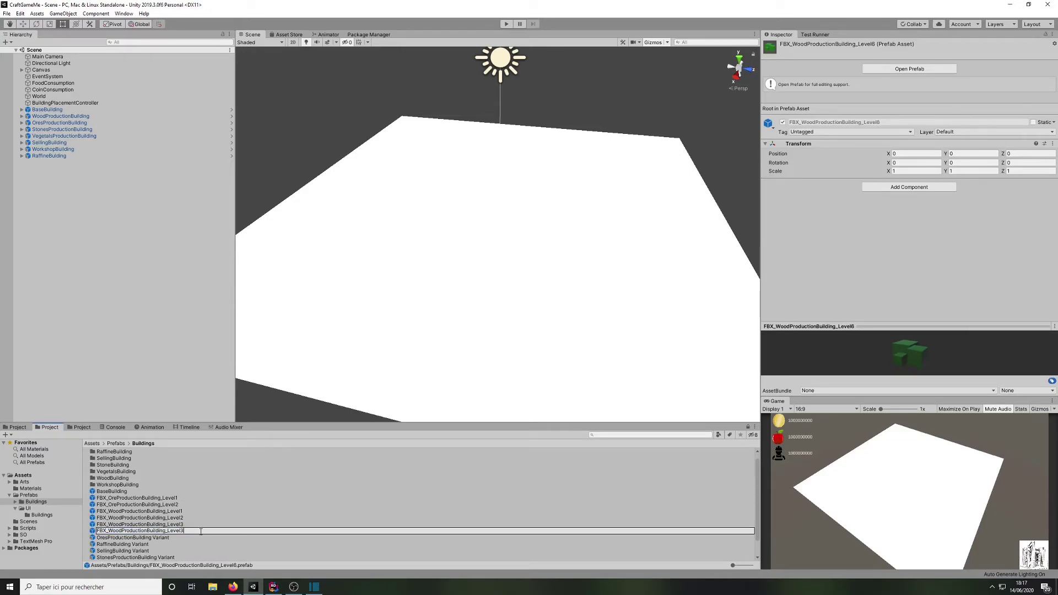
{"action": "key", "text": "BackSpace"}
{"action": "key", "text": "BackSpace"}
{"action": "key", "text": "BackSpace"}
{"action": "key", "text": "BackSpace"}
{"action": "type", "text": "Ore"}
{"action": "key", "text": "Return"}
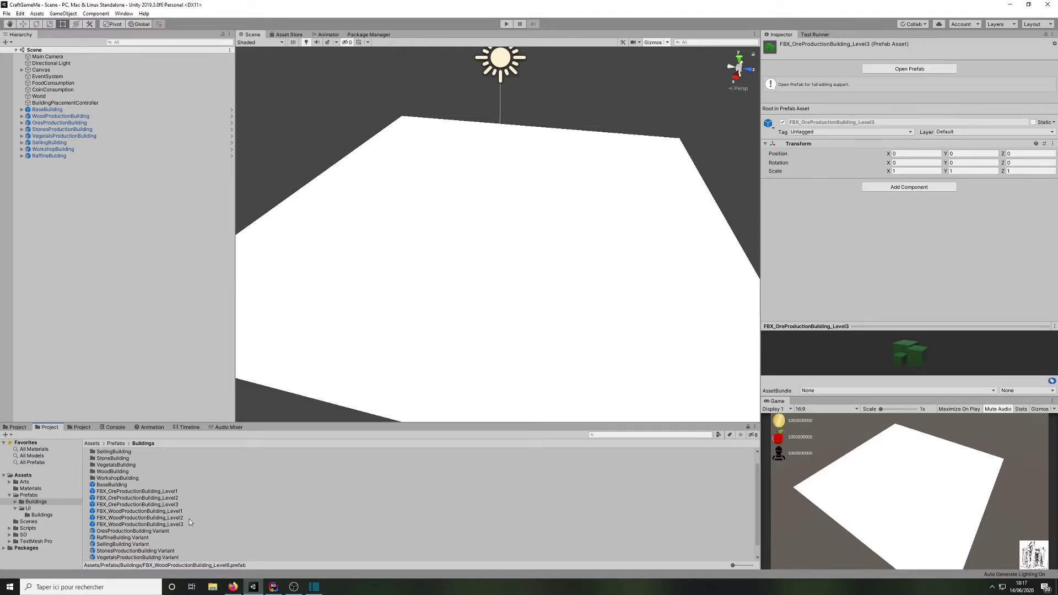
Step: Apply the MatOreProductionBuilding material to Part1 of the FBX_OreProductionBuilding_Level1 prefab and return to the scene
{"action": "double_click", "coordinate": [132, 491]}
{"action": "left_click", "coordinate": [40, 67]}
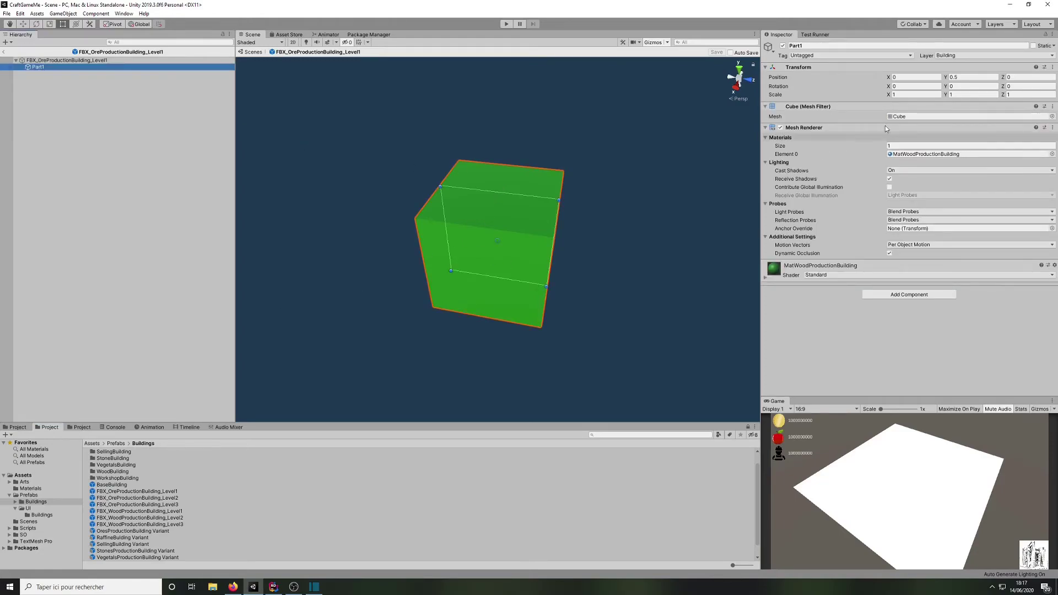
{"action": "left_click", "coordinate": [1045, 34]}
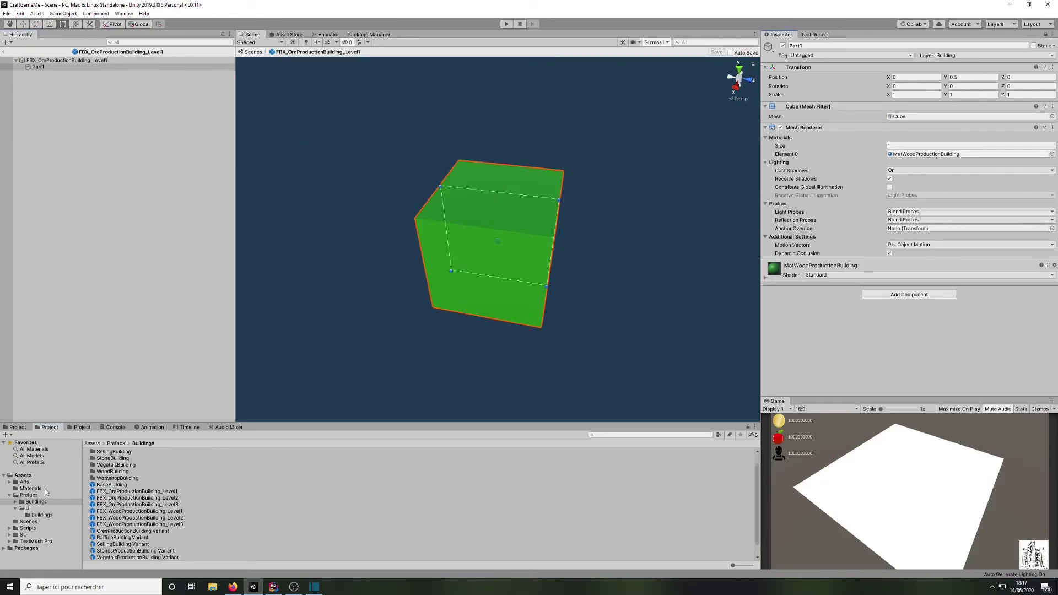
{"action": "left_click", "coordinate": [30, 488]}
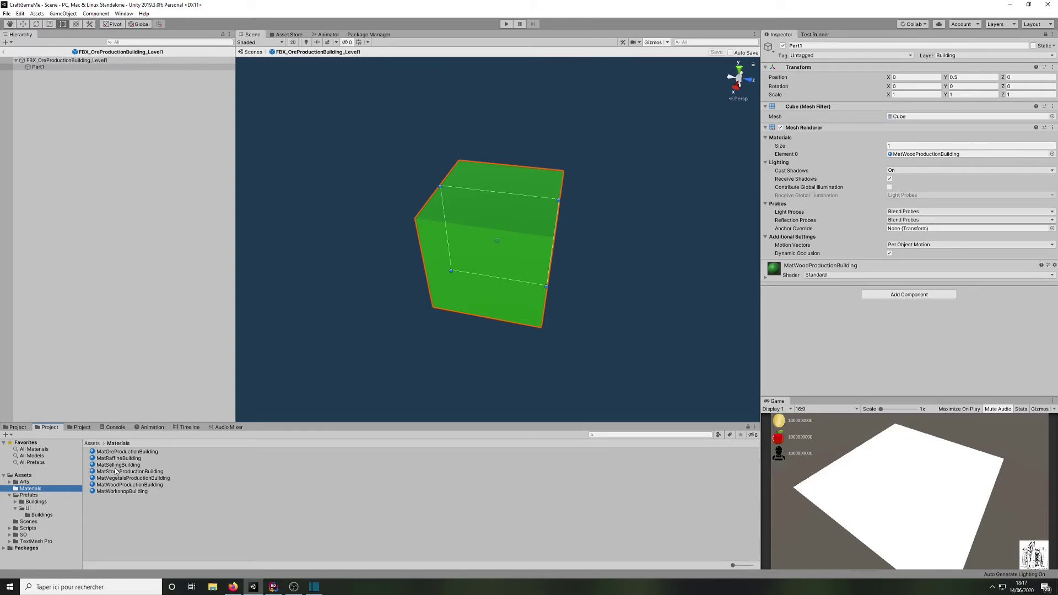
{"action": "left_click_drag", "start_coordinate": [122, 451], "coordinate": [460, 280]}
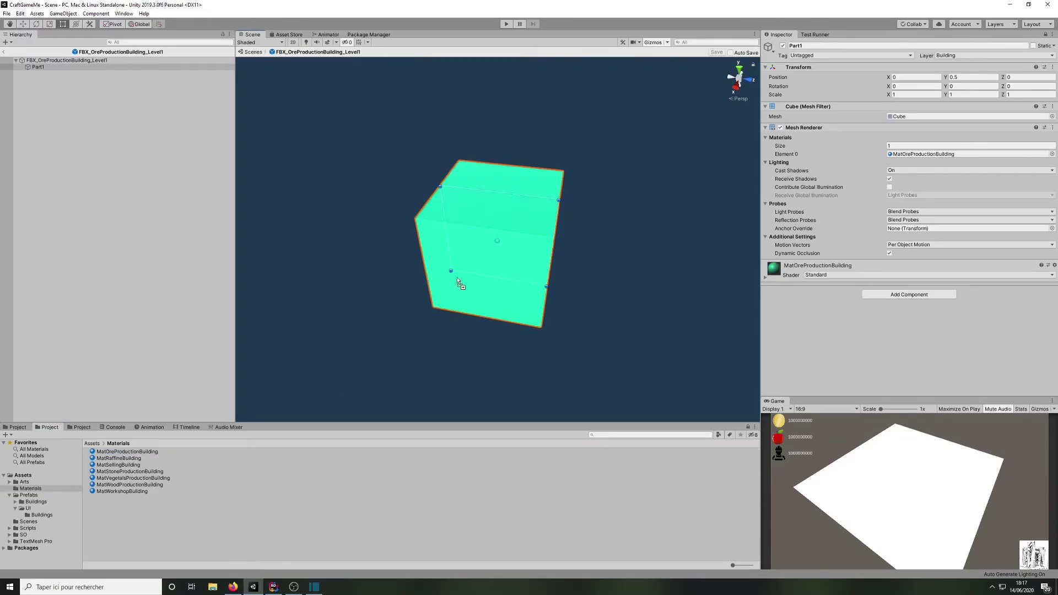
{"action": "left_click", "coordinate": [254, 52]}
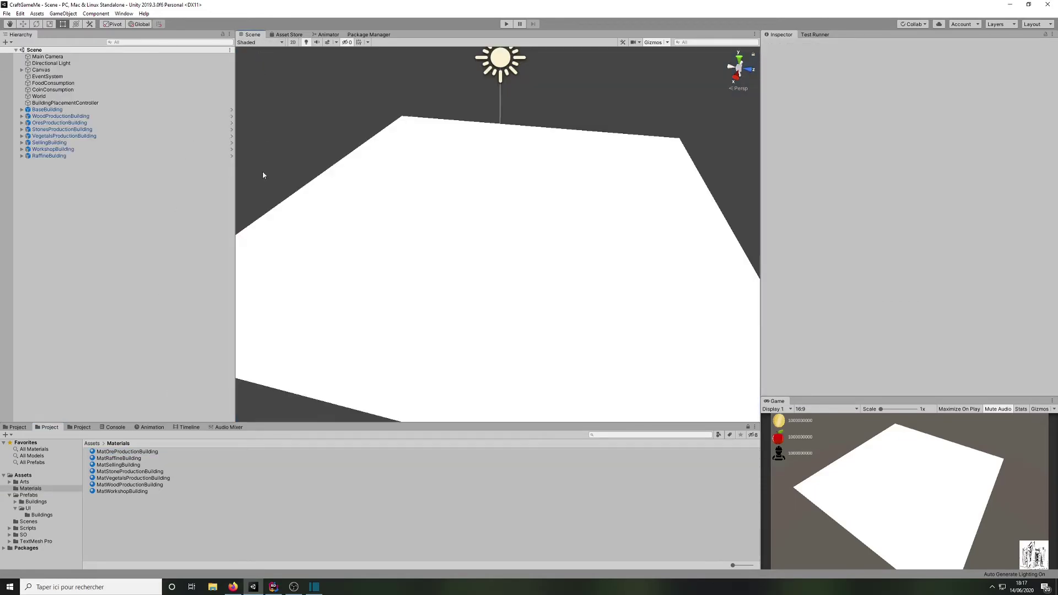
Step: Move the three FBX_WoodProductionBuilding prefabs and WoodProductionBuilding Variant into the WoodBuilding folder of Prefabs/Buildings
{"action": "left_click", "coordinate": [51, 506]}
{"action": "left_click", "coordinate": [45, 515]}
{"action": "left_click", "coordinate": [44, 503]}
{"action": "left_click", "coordinate": [42, 517]}
{"action": "left_click", "coordinate": [43, 520]}
{"action": "left_click", "coordinate": [29, 502]}
{"action": "left_click", "coordinate": [29, 496]}
{"action": "left_click", "coordinate": [36, 502]}
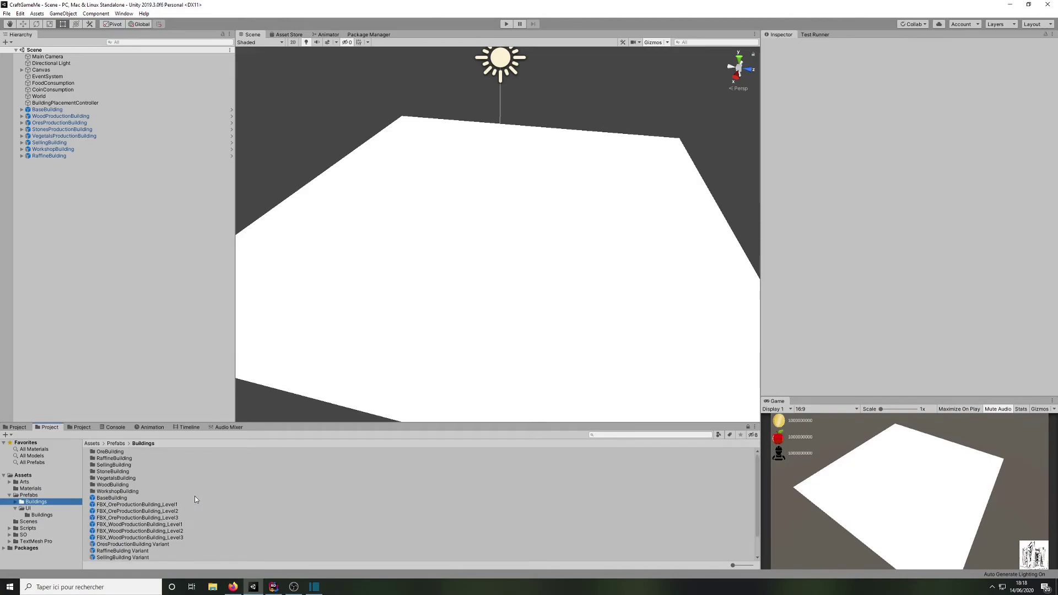
{"action": "left_click", "coordinate": [151, 524]}
{"action": "left_click", "coordinate": [159, 537], "text": "shift"}
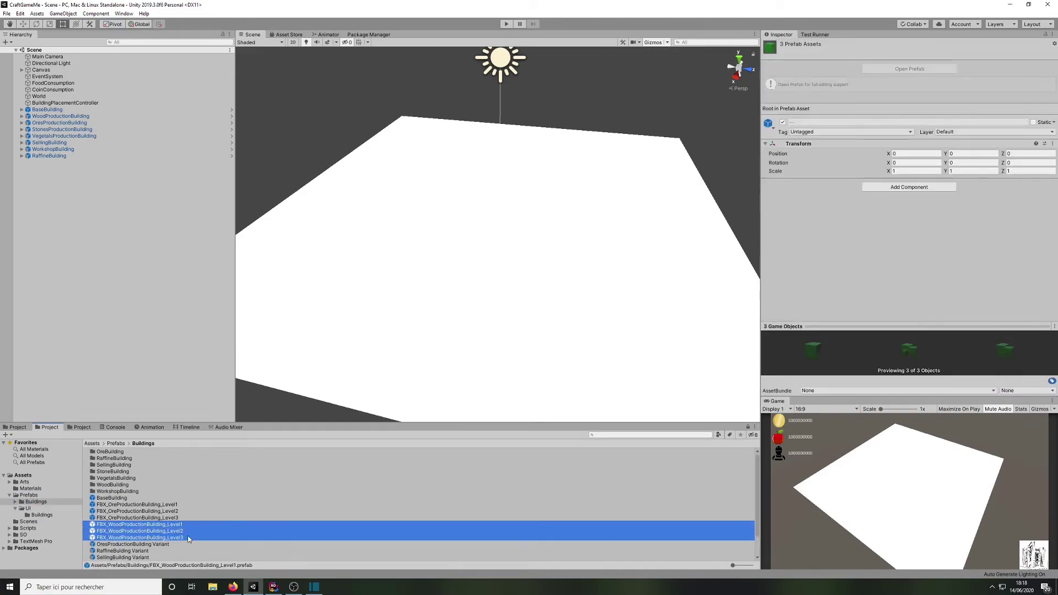
{"action": "scroll", "coordinate": [184, 526], "scroll_direction": "down", "scroll_amount": 1}
{"action": "scroll", "coordinate": [183, 536], "scroll_direction": "down", "scroll_amount": 1}
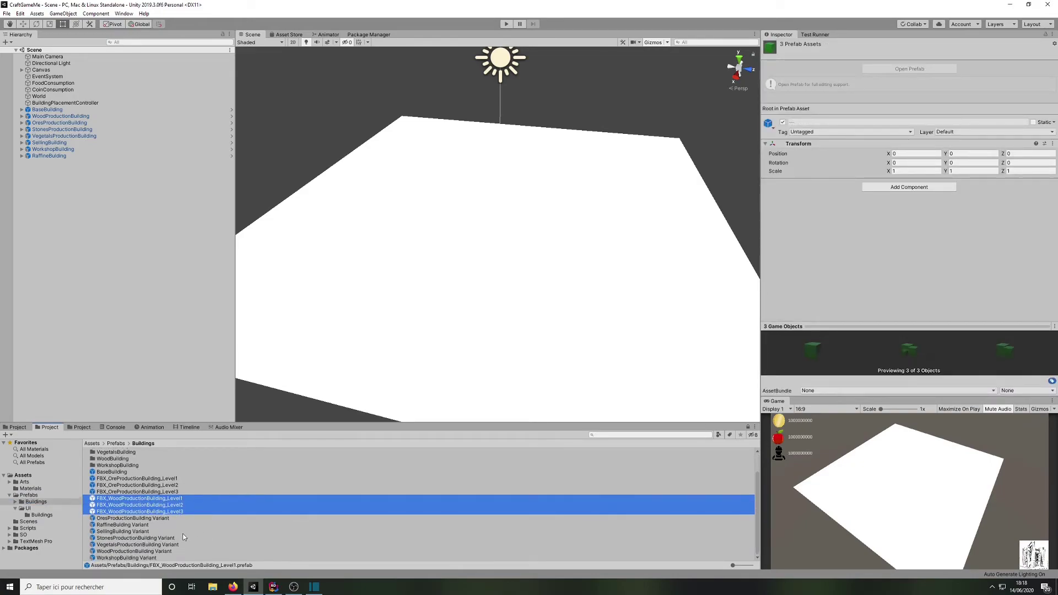
{"action": "left_click", "coordinate": [119, 551], "text": "ctrl"}
{"action": "scroll", "coordinate": [157, 532], "scroll_direction": "up", "scroll_amount": 2}
{"action": "left_click_drag", "start_coordinate": [130, 530], "coordinate": [128, 488]}
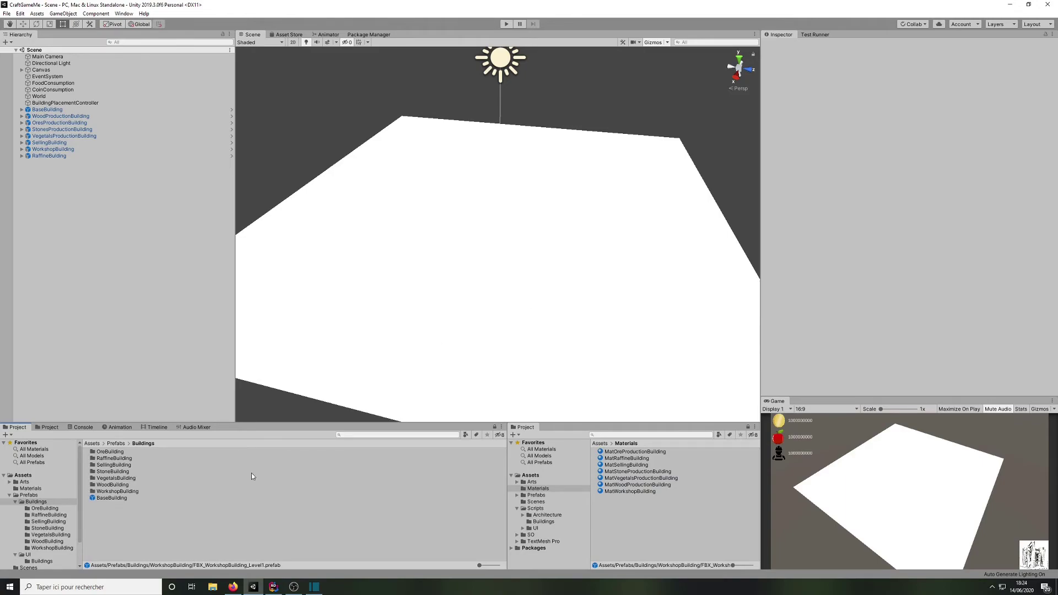
Step: Examine the prefabs in the SellingBuilding folder and the WoodProductionBuildingLevel1 data asset in SO/Buildings
{"action": "double_click", "coordinate": [139, 468]}
{"action": "left_click", "coordinate": [143, 457]}
{"action": "left_click", "coordinate": [146, 465]}
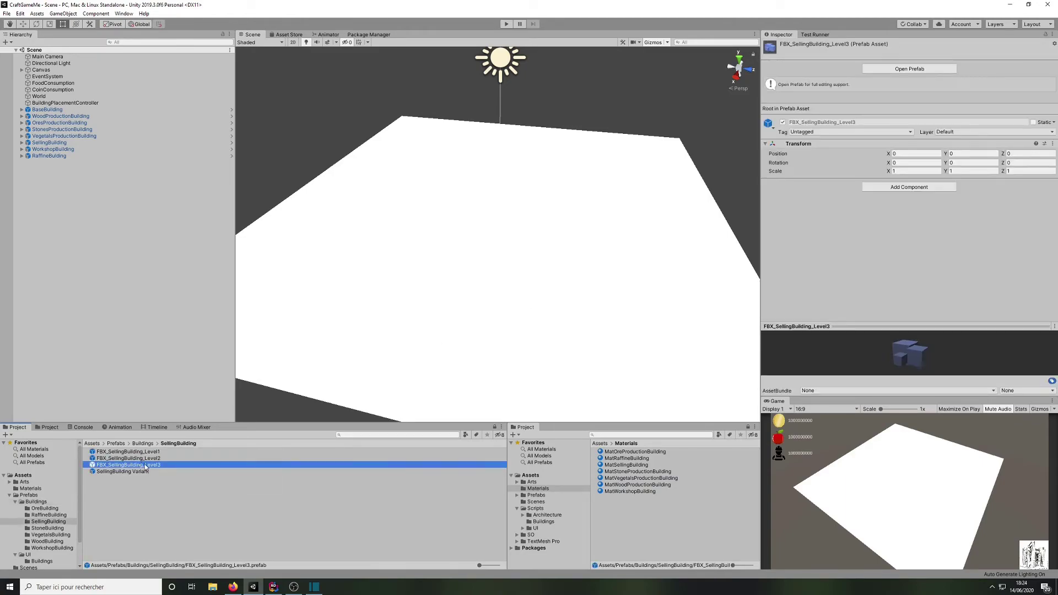
{"action": "left_click", "coordinate": [132, 471]}
{"action": "left_click", "coordinate": [144, 444]}
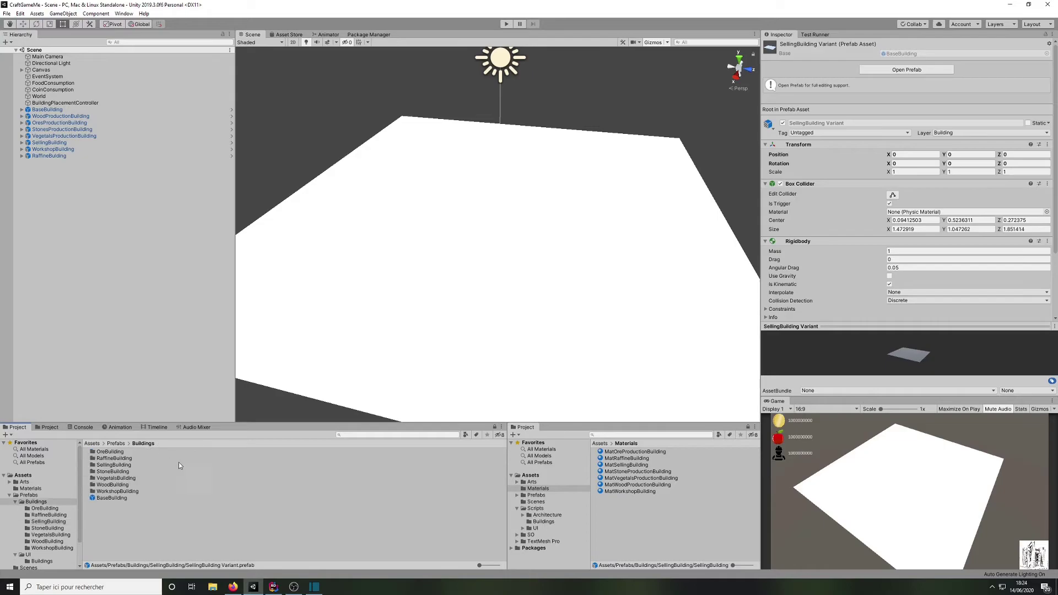
{"action": "left_click", "coordinate": [161, 532]}
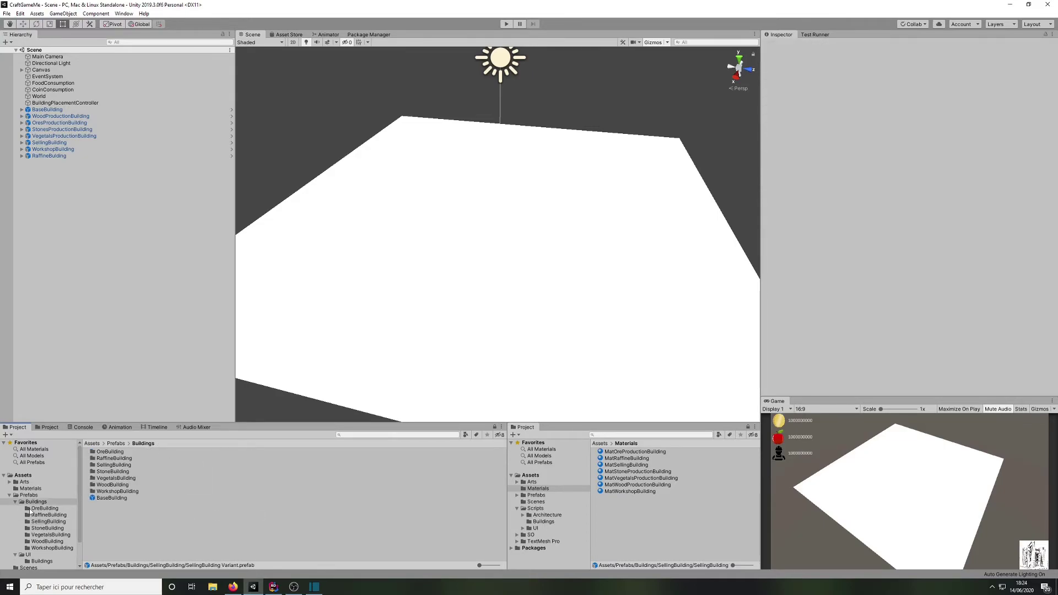
{"action": "scroll", "coordinate": [29, 511], "scroll_direction": "down", "scroll_amount": 1}
{"action": "left_click", "coordinate": [9, 551]}
{"action": "left_click", "coordinate": [35, 544]}
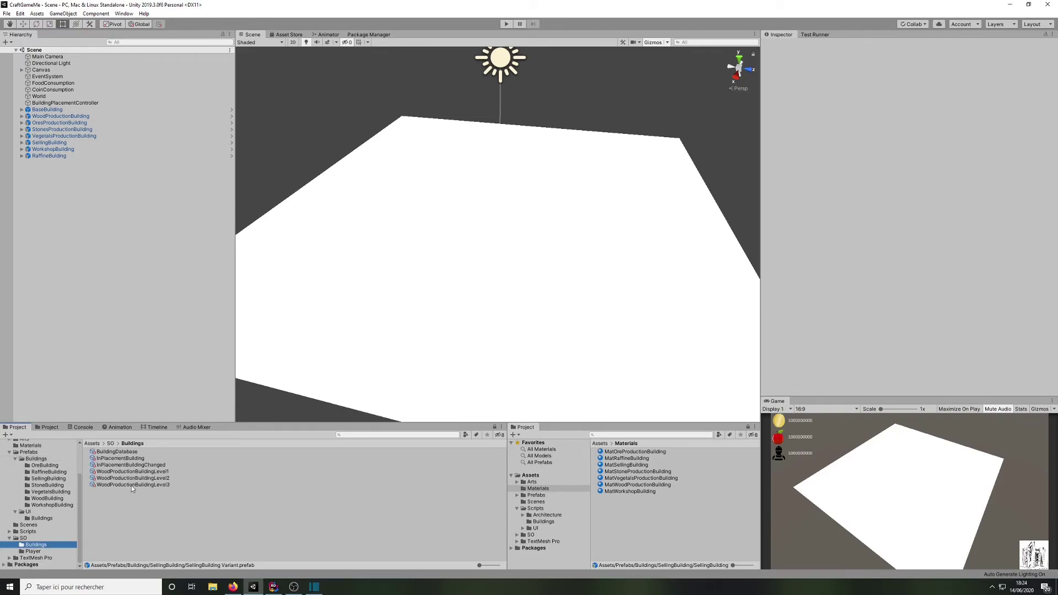
{"action": "left_click", "coordinate": [132, 471]}
{"action": "left_click", "coordinate": [132, 486], "text": "shift"}
{"action": "left_click", "coordinate": [134, 472]}
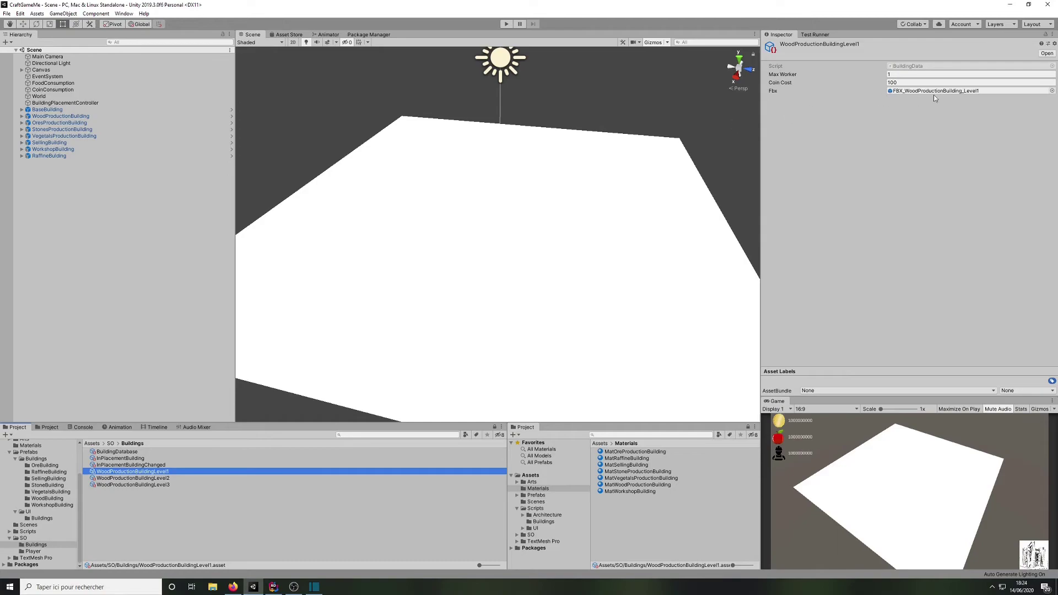
Step: Create a folder named WoodProductionBuilding in SO/Buildings and select the three WoodProductionBuilding level assets
{"action": "right_click", "coordinate": [199, 512]}
{"action": "mouse_move", "coordinate": [201, 306]}
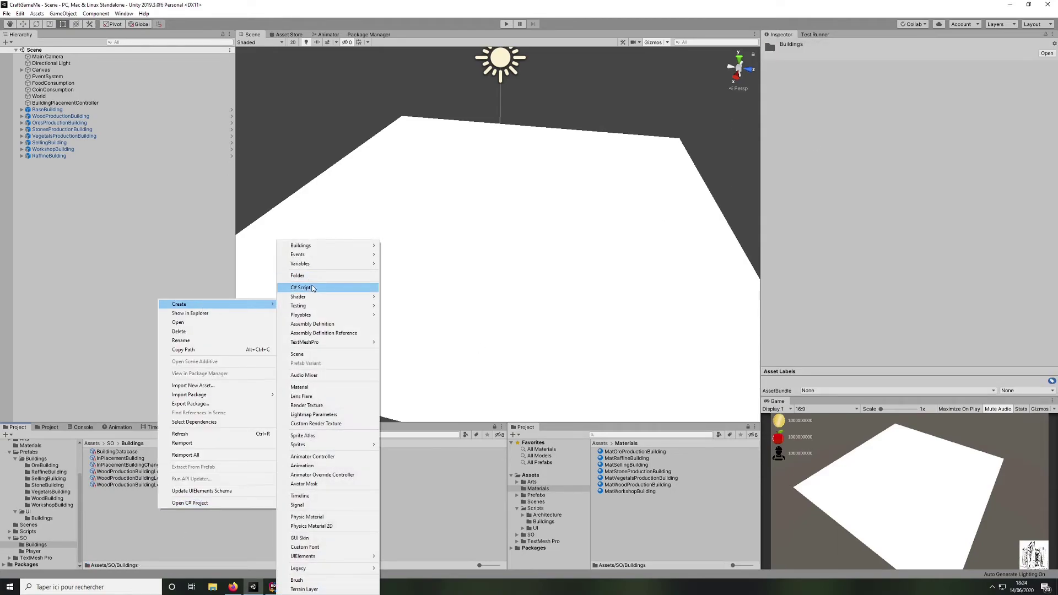
{"action": "left_click", "coordinate": [313, 277]}
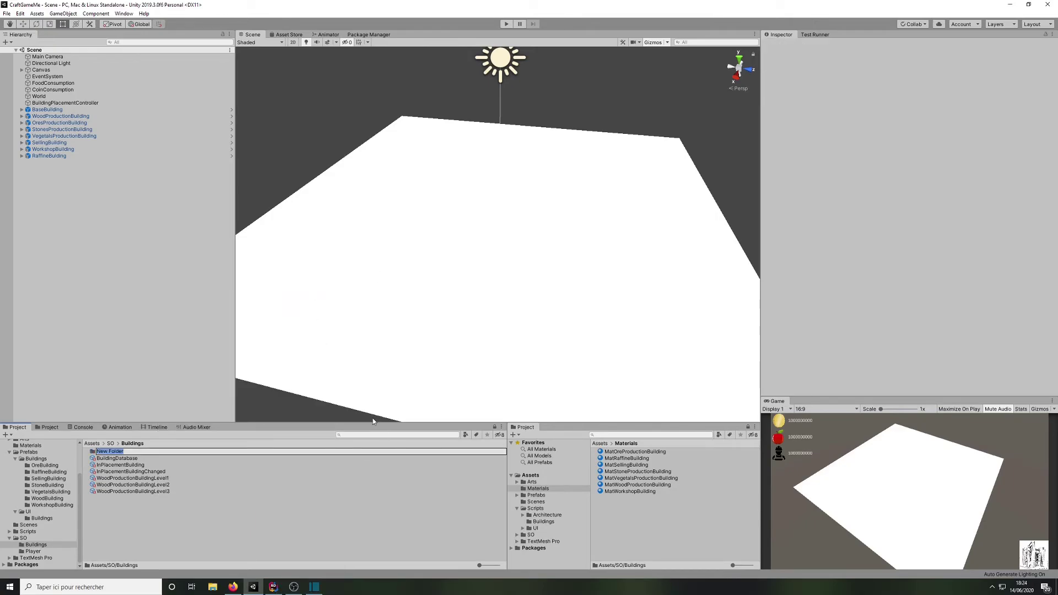
{"action": "type", "text": "WoodProductionBuilding"}
{"action": "key", "text": "Return"}
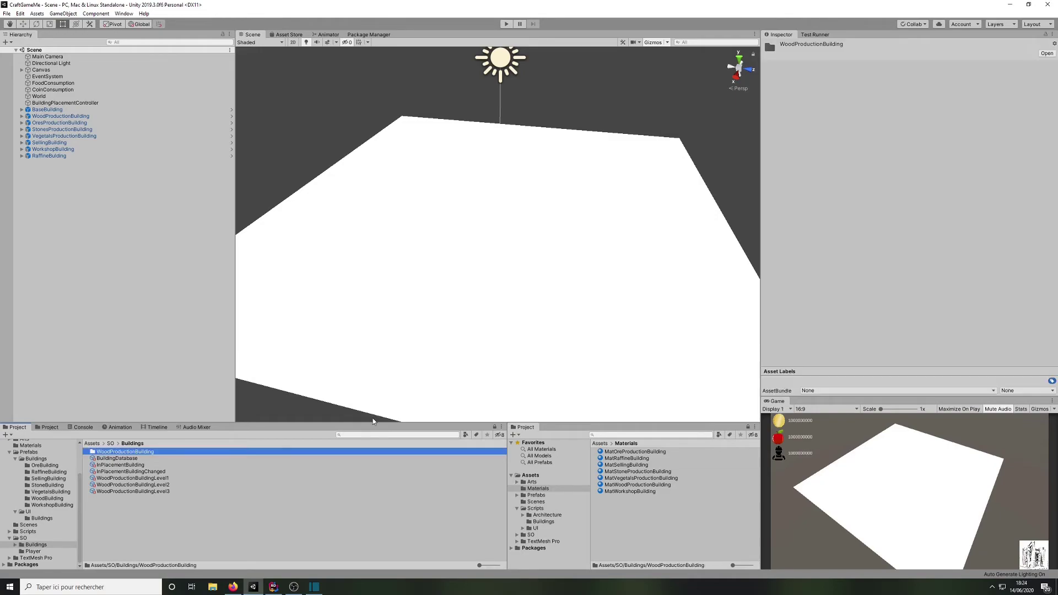
{"action": "left_click_drag", "start_coordinate": [156, 476], "coordinate": [156, 493]}
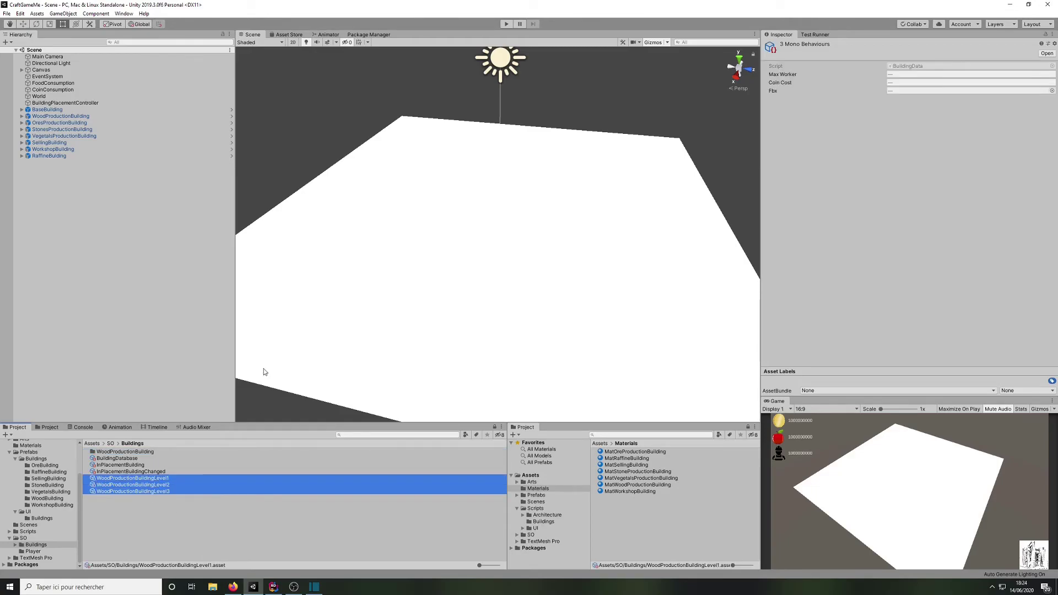
{"action": "left_click", "coordinate": [168, 485]}
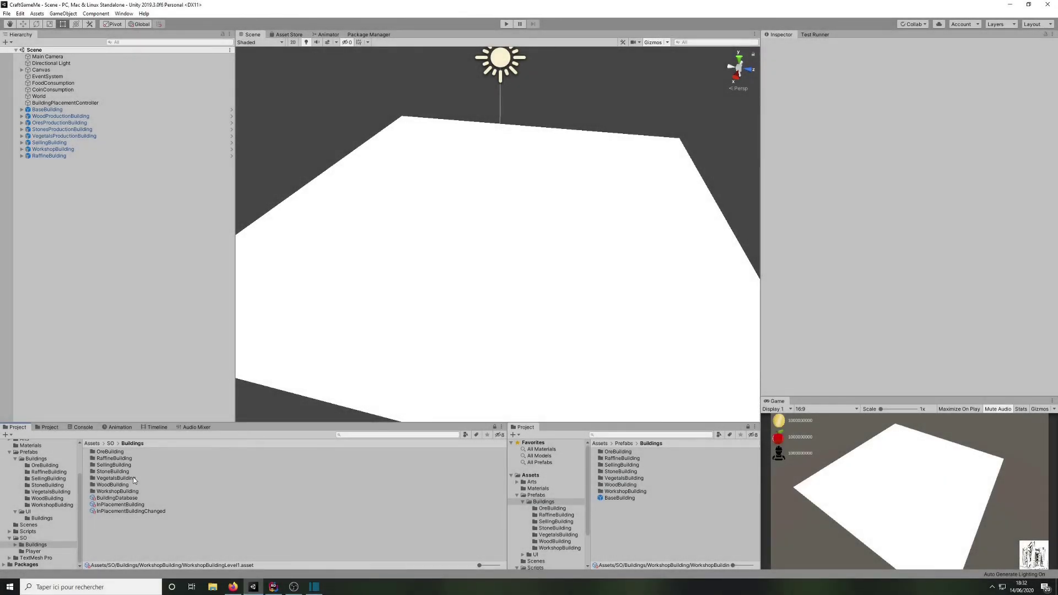
Step: Check the worker, cost and Fbx settings of VegetalsProductionBuildingLevel2 in the SO VegetalsBuilding folder
{"action": "left_click", "coordinate": [134, 478]}
{"action": "double_click", "coordinate": [134, 478]}
{"action": "left_click", "coordinate": [144, 458]}
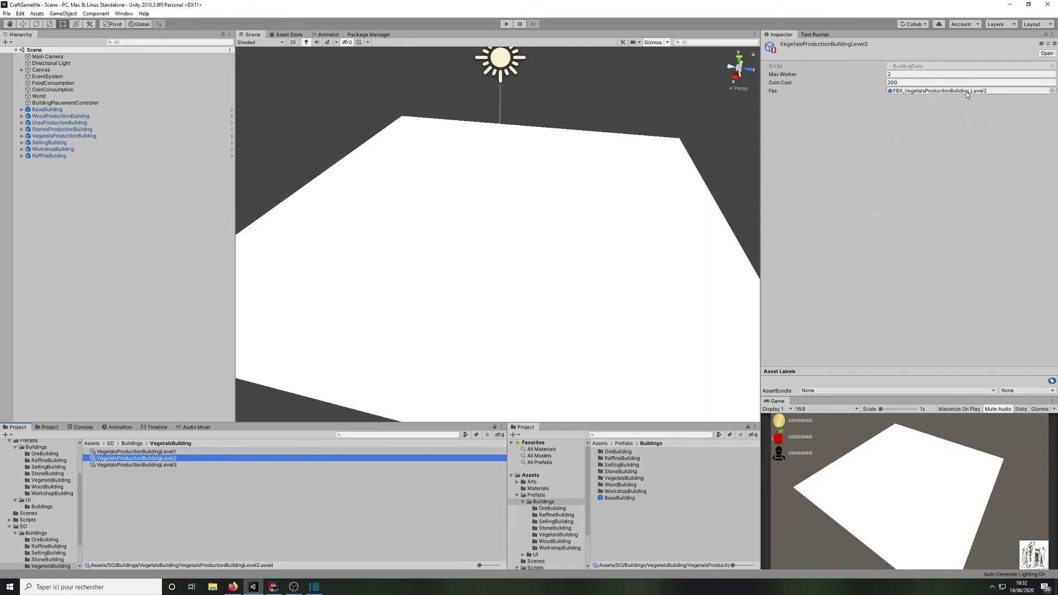
{"action": "left_click", "coordinate": [126, 443]}
{"action": "left_click", "coordinate": [110, 444]}
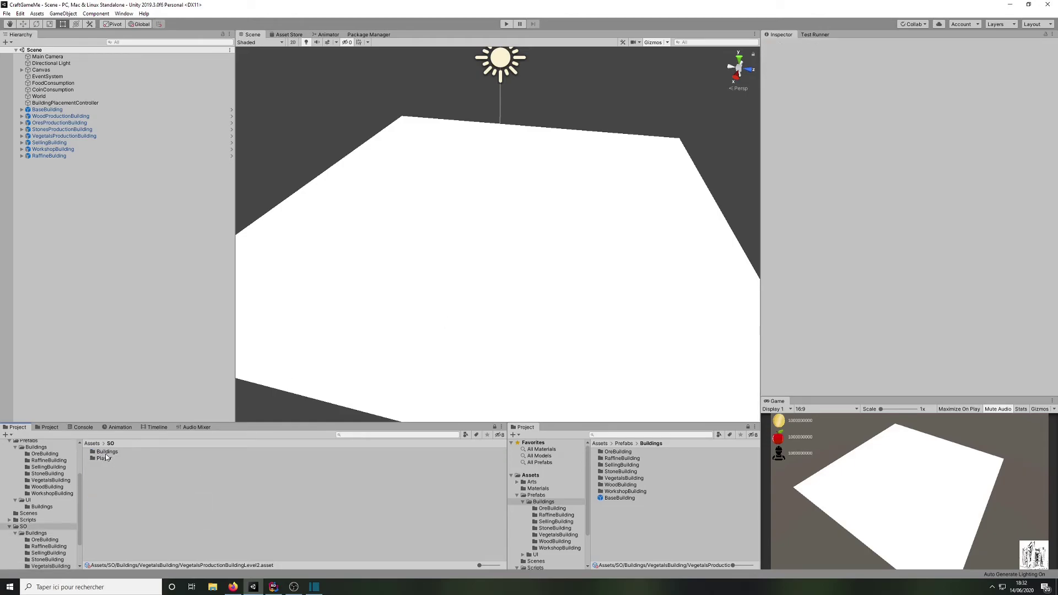
Step: Set the size of the BuildingDatabase asset's Buildings list to 7 and lock the inspector on that asset
{"action": "double_click", "coordinate": [106, 452]}
{"action": "left_click", "coordinate": [122, 498]}
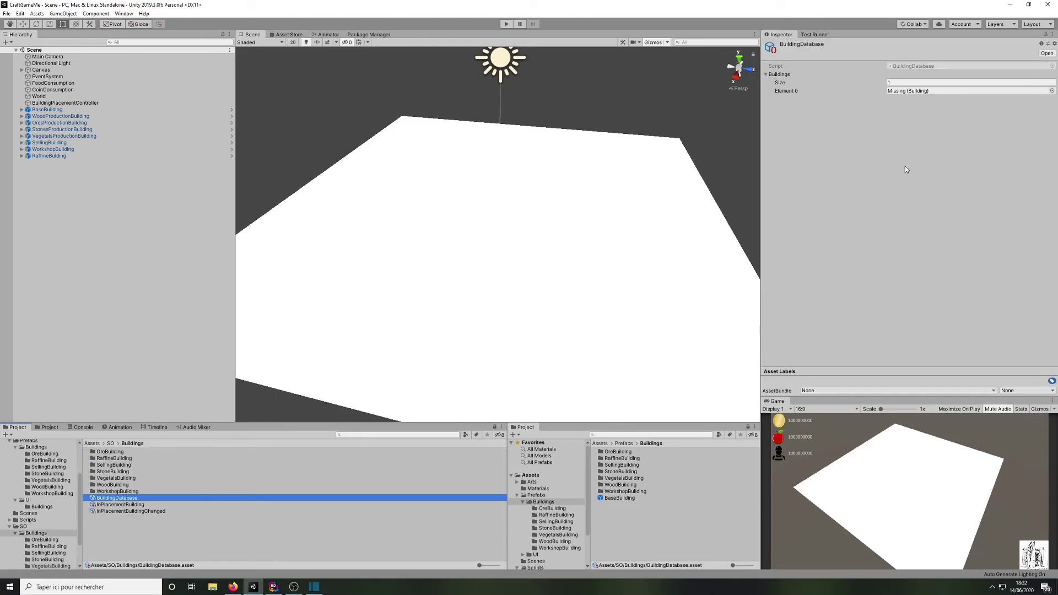
{"action": "left_click", "coordinate": [935, 83]}
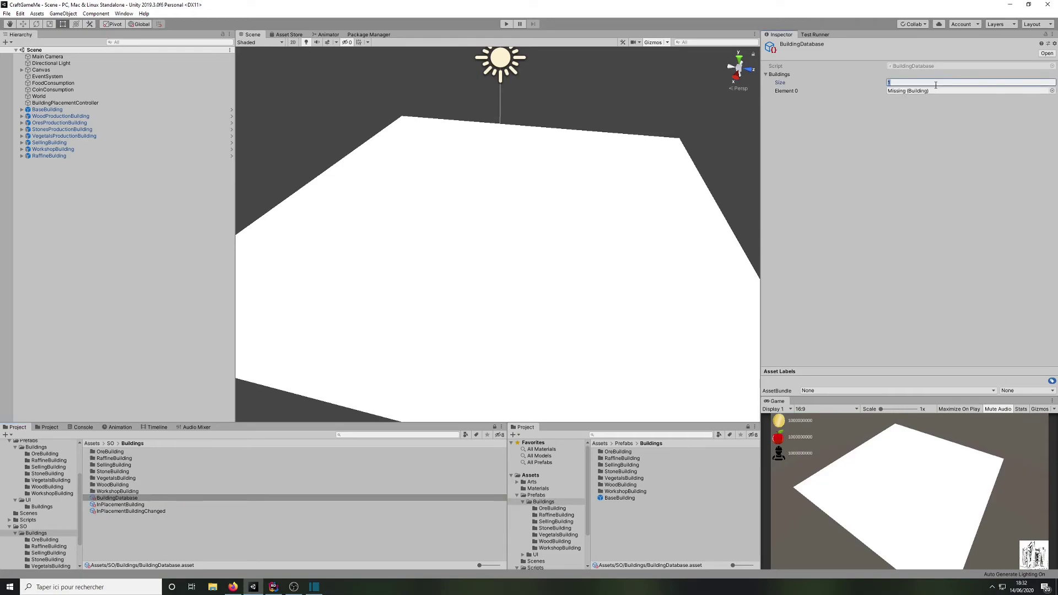
{"action": "type", "text": "7"}
{"action": "key", "text": "Return"}
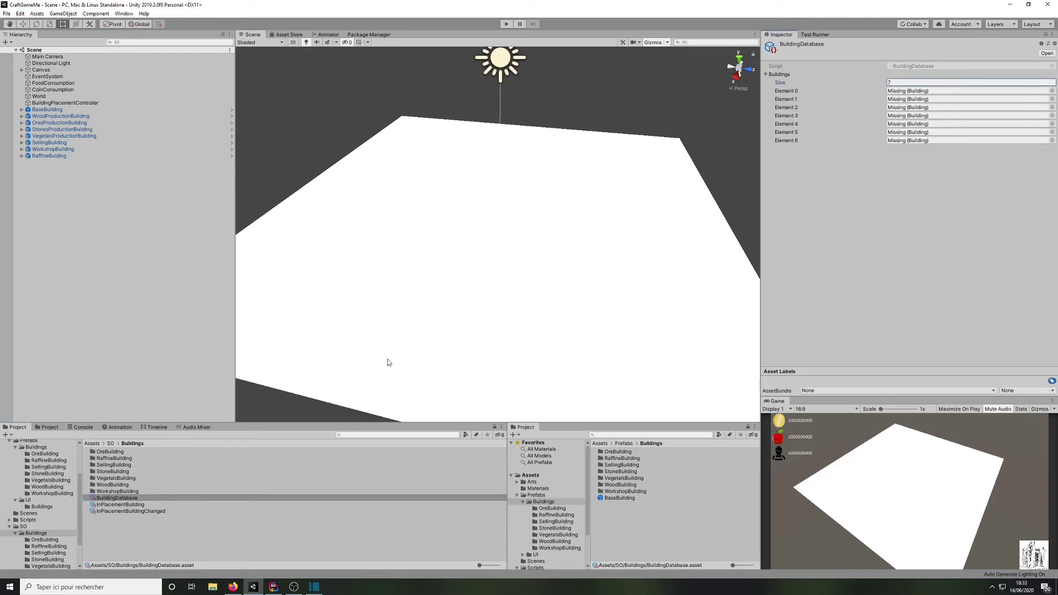
{"action": "left_click", "coordinate": [1045, 35]}
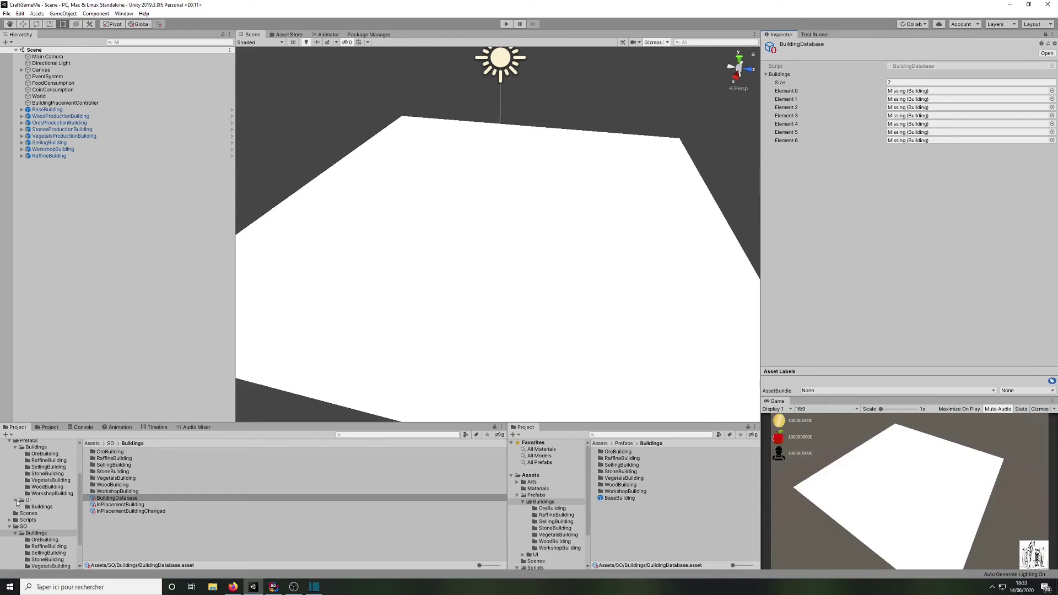
Step: Assign the OresProductionBuilding, RaffineBuilding and SellingBuilding prefab variants to Elements 0, 1 and 2 of BuildingDatabase's Buildings list
{"action": "scroll", "coordinate": [52, 463], "scroll_direction": "up", "scroll_amount": 2}
{"action": "left_click", "coordinate": [45, 478]}
{"action": "left_click_drag", "start_coordinate": [134, 469], "coordinate": [936, 90]}
{"action": "left_click", "coordinate": [57, 485]}
{"action": "left_click_drag", "start_coordinate": [133, 471], "coordinate": [900, 100]}
{"action": "left_click", "coordinate": [49, 491]}
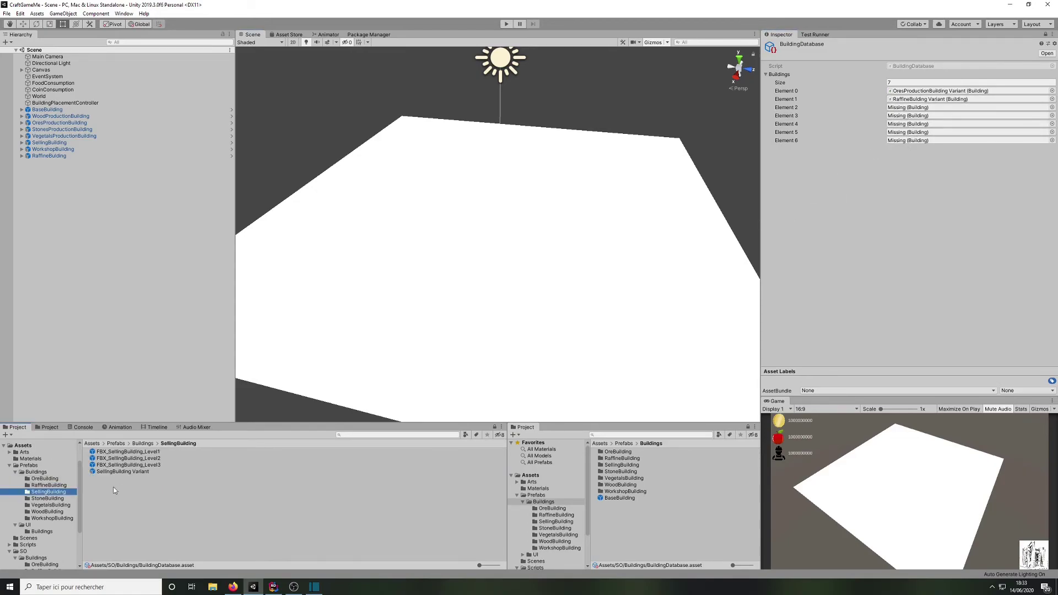
{"action": "left_click_drag", "start_coordinate": [137, 468], "coordinate": [923, 108]}
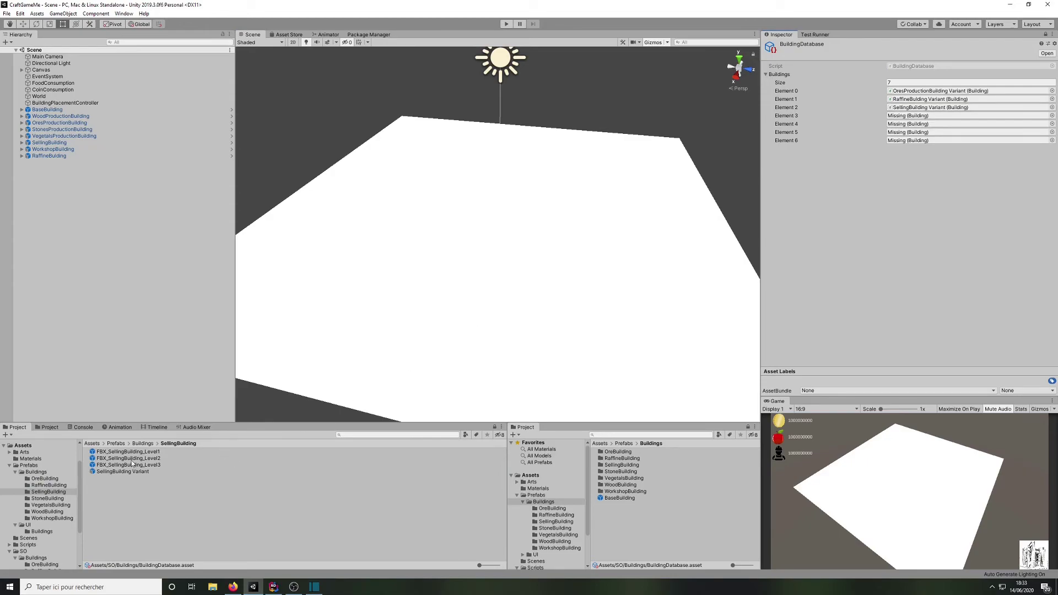
Step: Assign the StonesProductionBuilding, VegetalsProductionBuilding, WoodProductionBuilding and WorkshopBuilding prefab variants to Elements 3 through 6 of BuildingDatabase's Buildings list
{"action": "left_click", "coordinate": [48, 498]}
{"action": "left_click_drag", "start_coordinate": [136, 471], "coordinate": [907, 115]}
{"action": "left_click", "coordinate": [45, 504]}
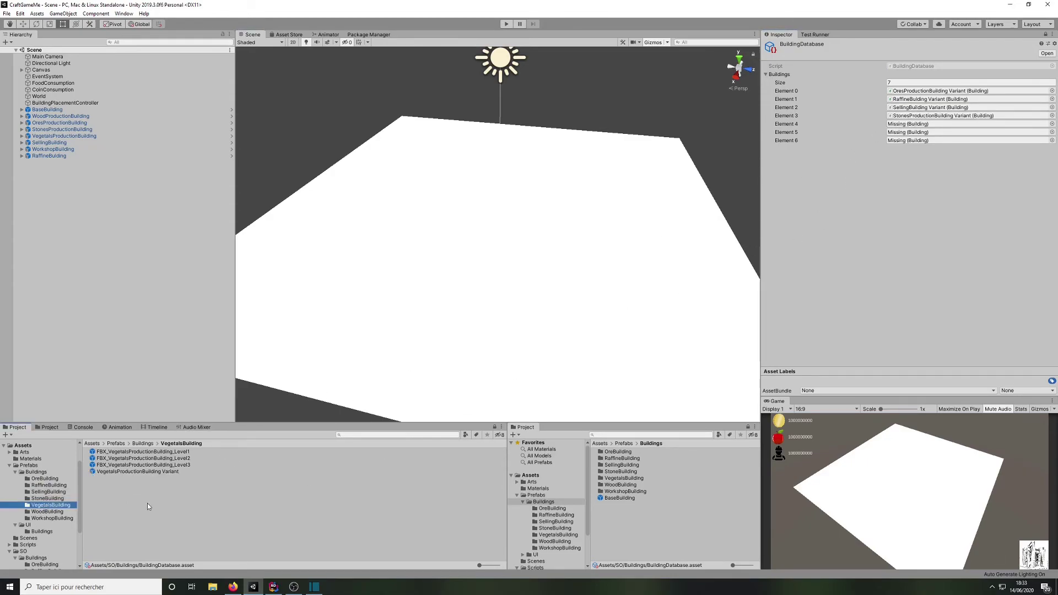
{"action": "left_click_drag", "start_coordinate": [118, 472], "coordinate": [912, 124]}
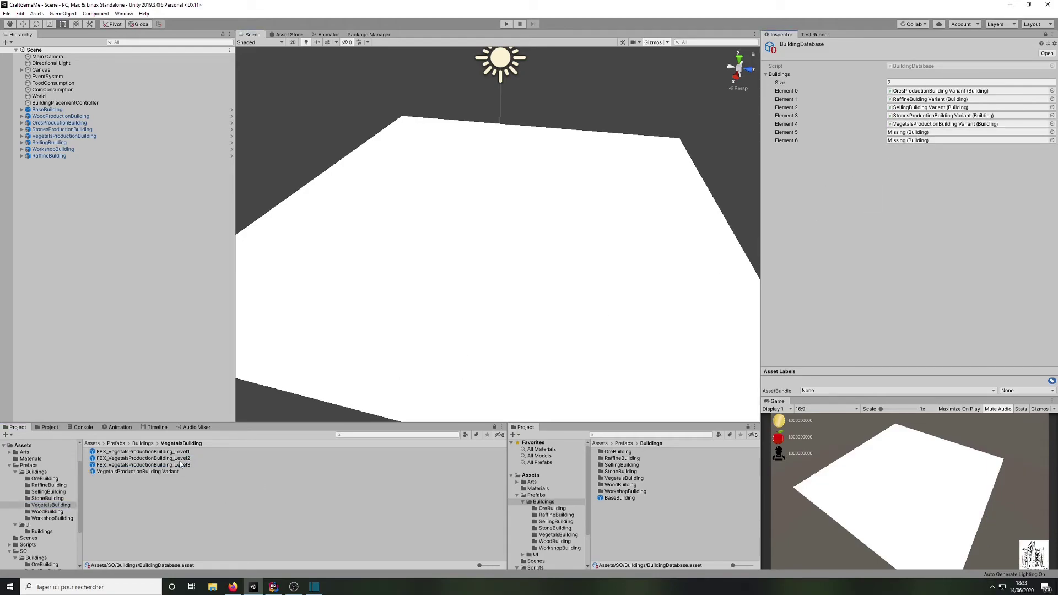
{"action": "left_click", "coordinate": [54, 511]}
{"action": "left_click_drag", "start_coordinate": [131, 472], "coordinate": [908, 133]}
{"action": "left_click", "coordinate": [61, 518]}
{"action": "left_click_drag", "start_coordinate": [148, 472], "coordinate": [924, 143]}
{"action": "left_click_drag", "start_coordinate": [150, 472], "coordinate": [929, 197]}
{"action": "left_click_drag", "start_coordinate": [925, 144], "coordinate": [925, 142]}
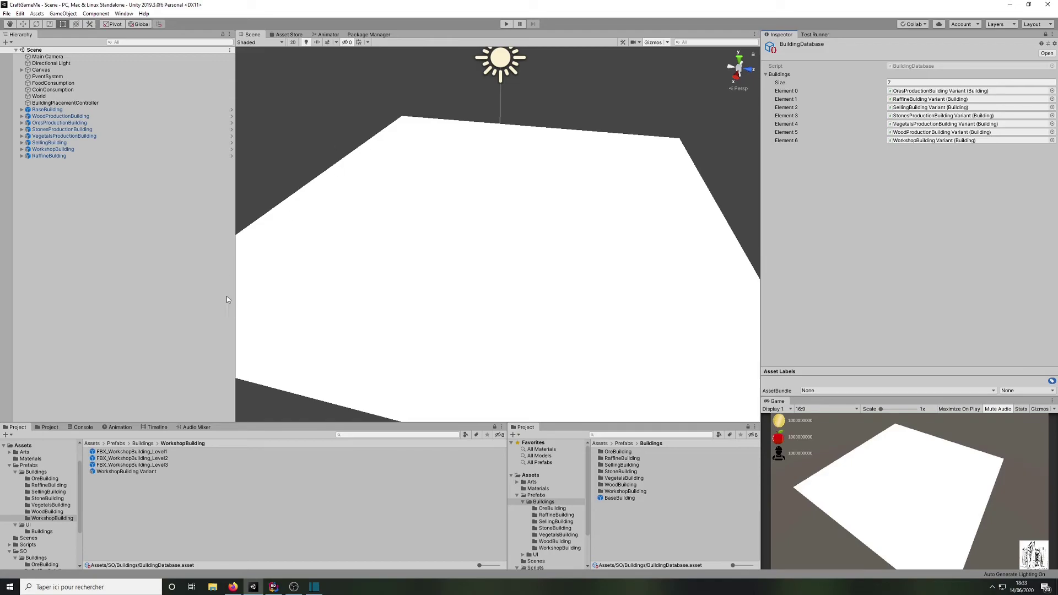
Step: Unlock the inspector and examine the InPlacementBuilding asset's values in the SO/Buildings folder
{"action": "left_click", "coordinate": [56, 428]}
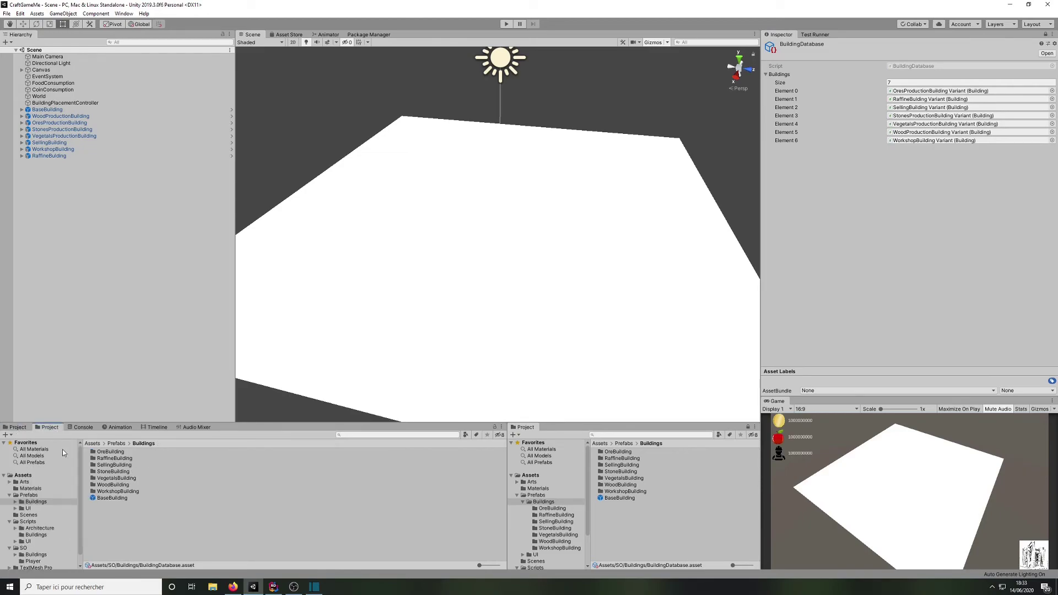
{"action": "scroll", "coordinate": [49, 495], "scroll_direction": "down", "scroll_amount": 1}
{"action": "left_click", "coordinate": [33, 544]}
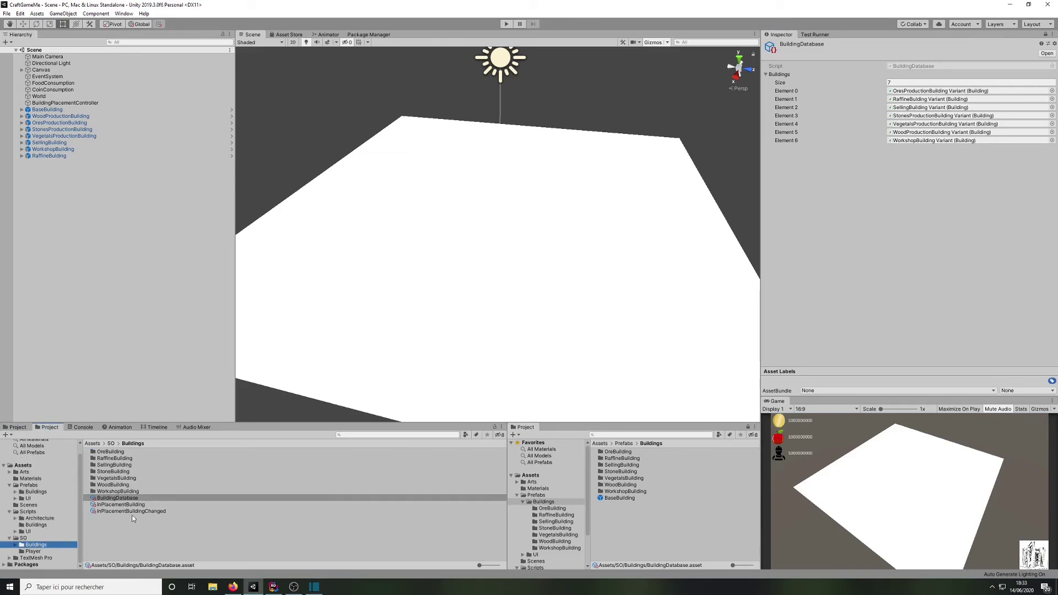
{"action": "left_click", "coordinate": [125, 505]}
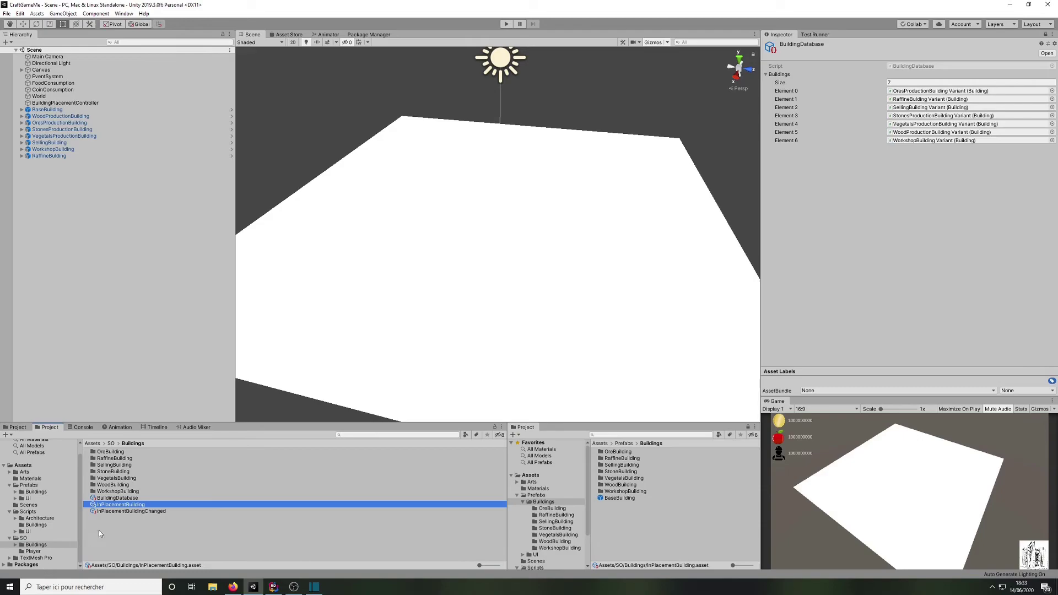
{"action": "left_click", "coordinate": [1044, 35]}
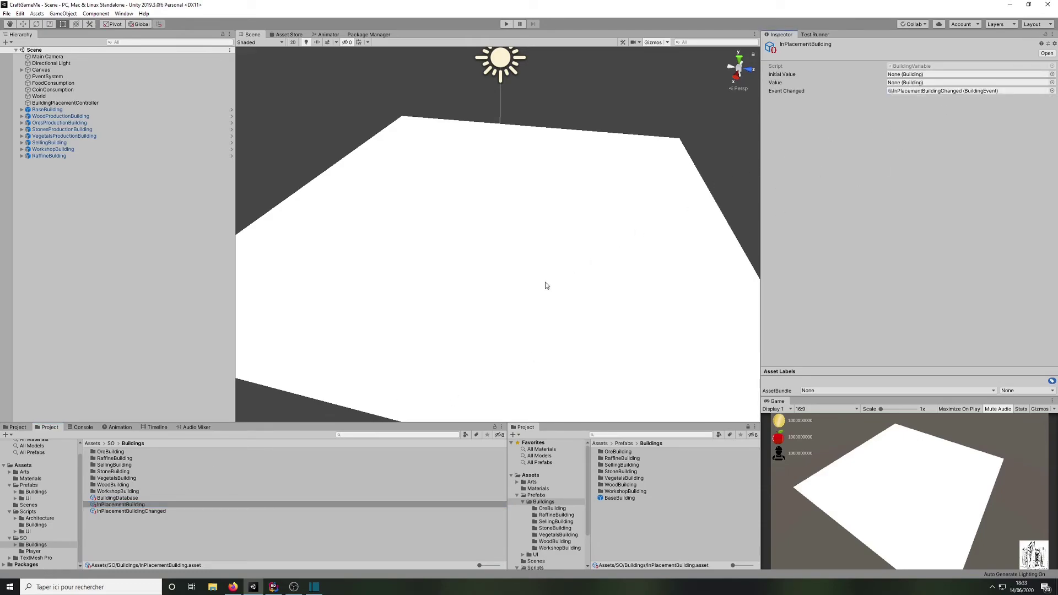
{"action": "left_click", "coordinate": [150, 510]}
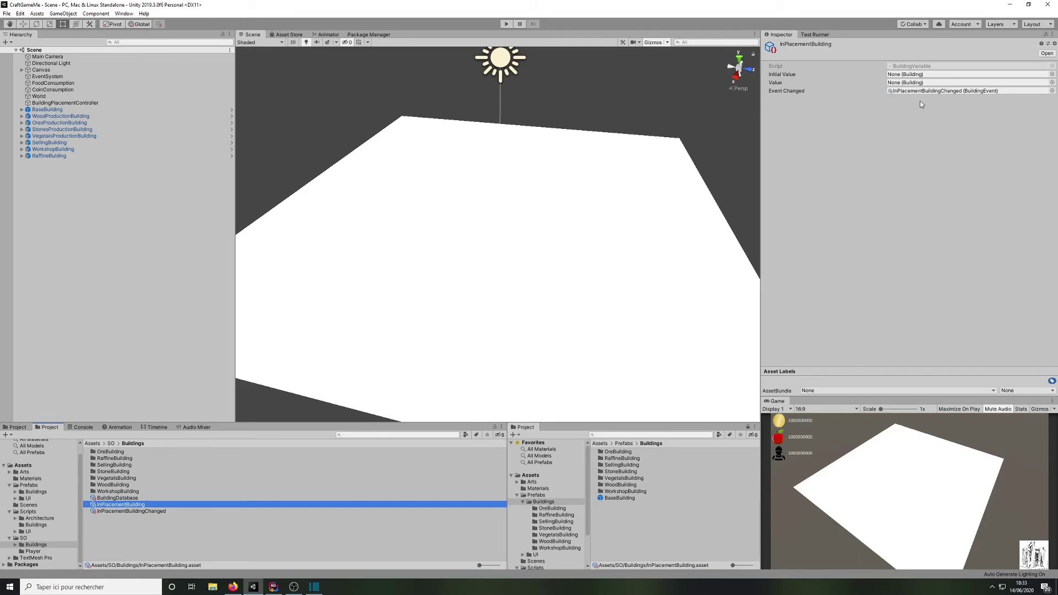
Step: Briefly run the scene, delete all eight building objects from BaseBuilding through RaffineBuilding, and save the scene
{"action": "left_click", "coordinate": [505, 24]}
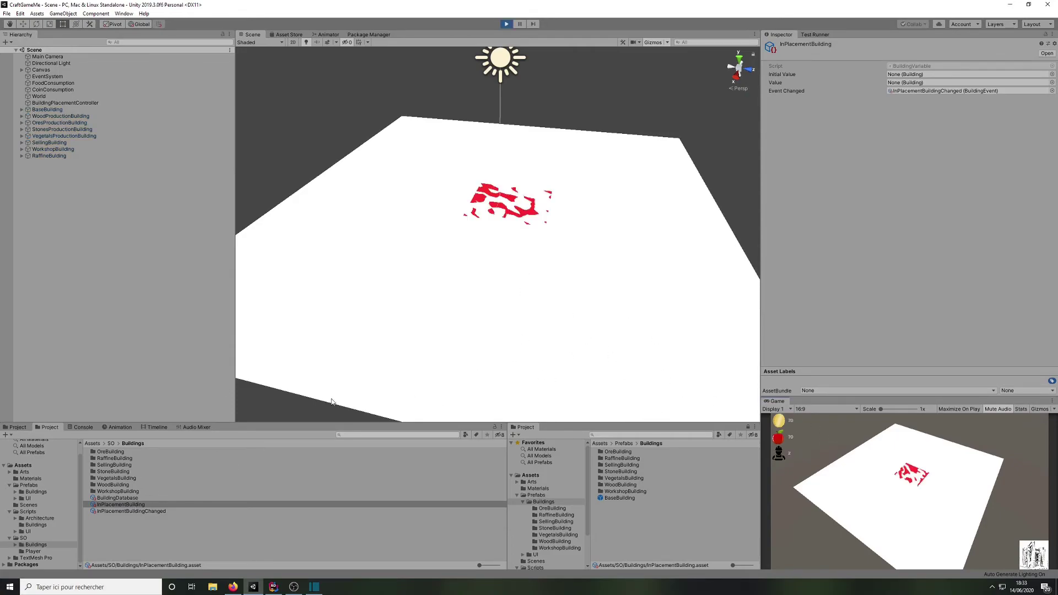
{"action": "left_click", "coordinate": [505, 24]}
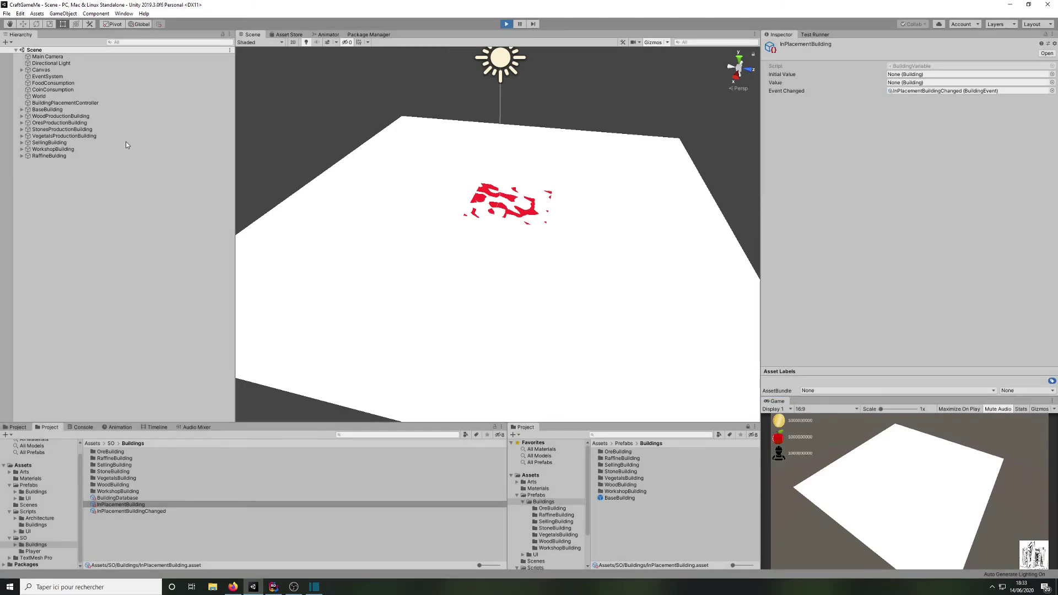
{"action": "left_click", "coordinate": [68, 115]}
{"action": "left_click", "coordinate": [71, 110]}
{"action": "left_click", "coordinate": [63, 156], "text": "shift"}
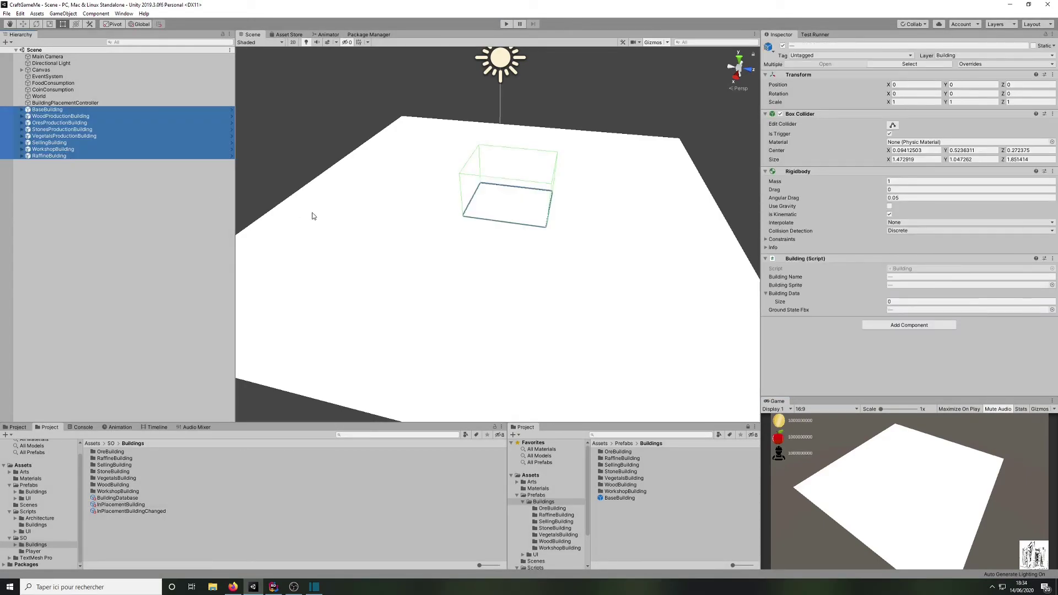
{"action": "key", "text": "Delete"}
{"action": "key", "text": "ctrl+s"}
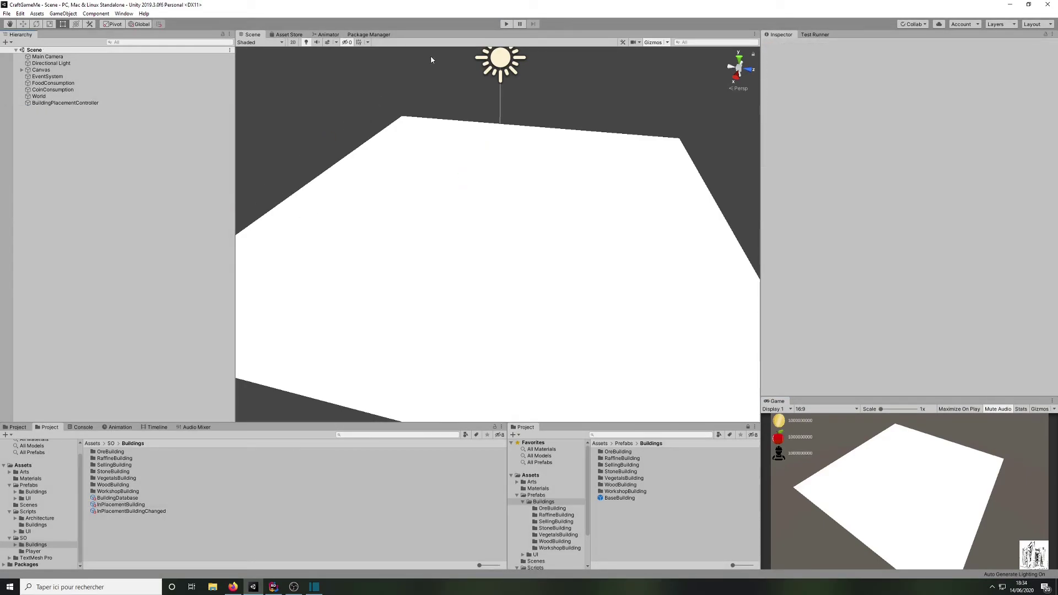
Step: Run the scene again, try picking a building in the game view, and stop the run
{"action": "left_click", "coordinate": [504, 23]}
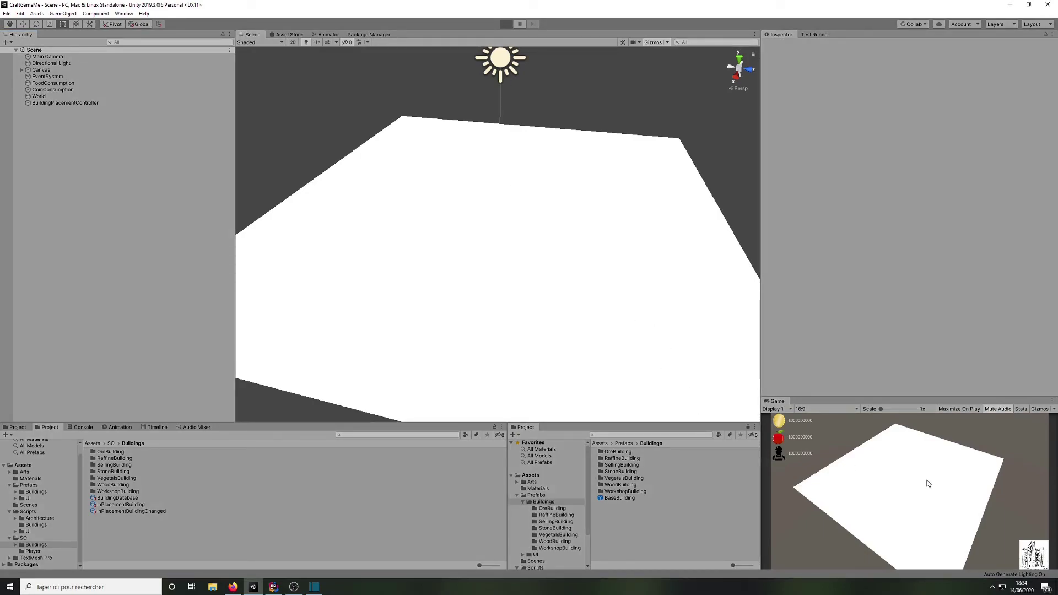
{"action": "left_click", "coordinate": [865, 545]}
{"action": "left_click", "coordinate": [860, 546]}
{"action": "left_click", "coordinate": [504, 24]}
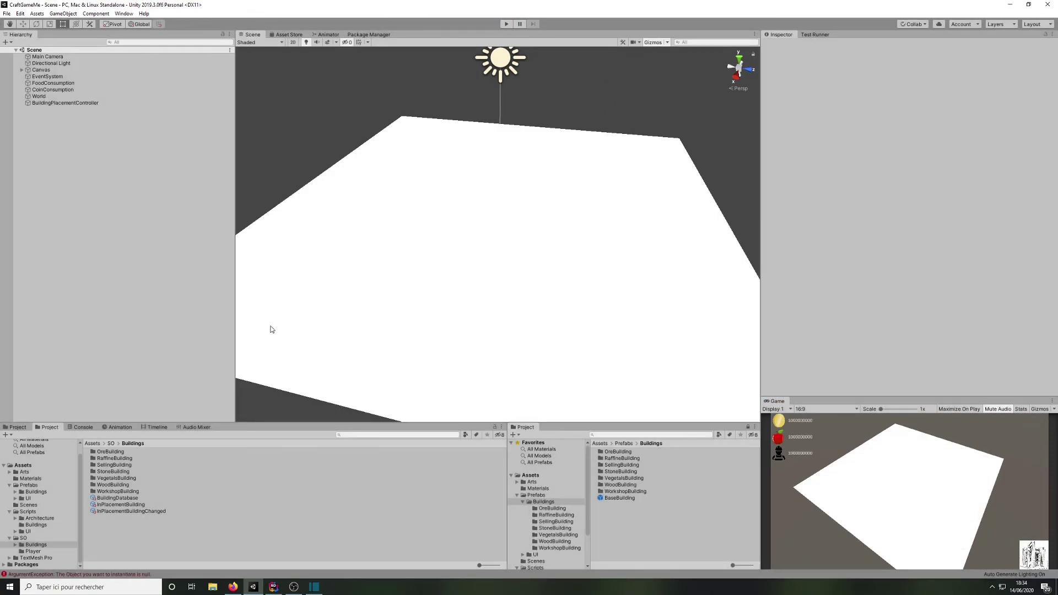
Step: Trace the console's IndexOutOfRangeException through Building.cs and line 22 of BuildingCreationUI.cs
{"action": "left_click", "coordinate": [83, 427]}
{"action": "double_click", "coordinate": [114, 453]}
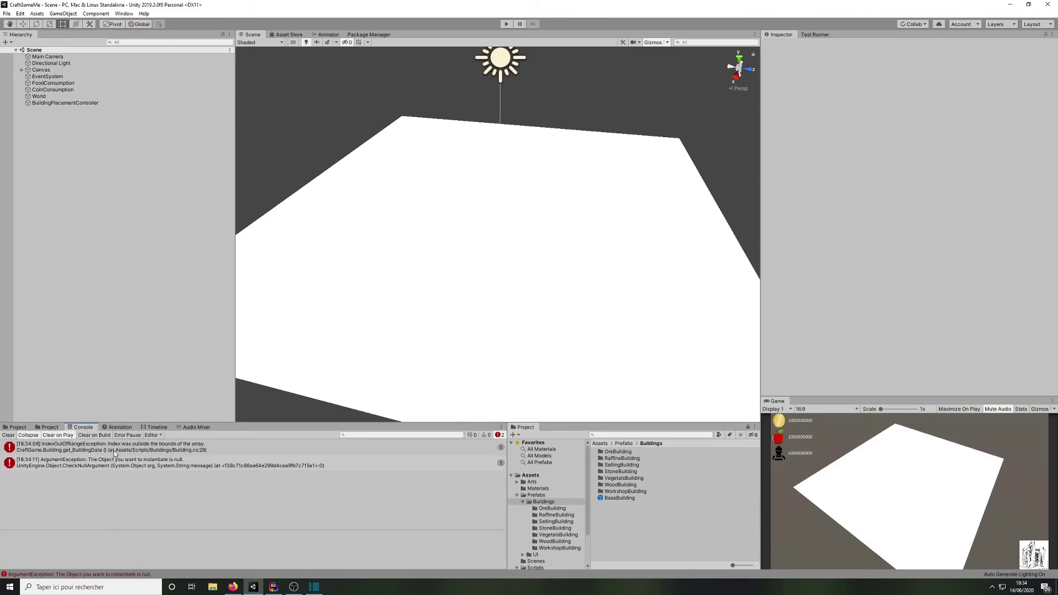
{"action": "scroll", "coordinate": [421, 353], "scroll_direction": "down", "scroll_amount": 1}
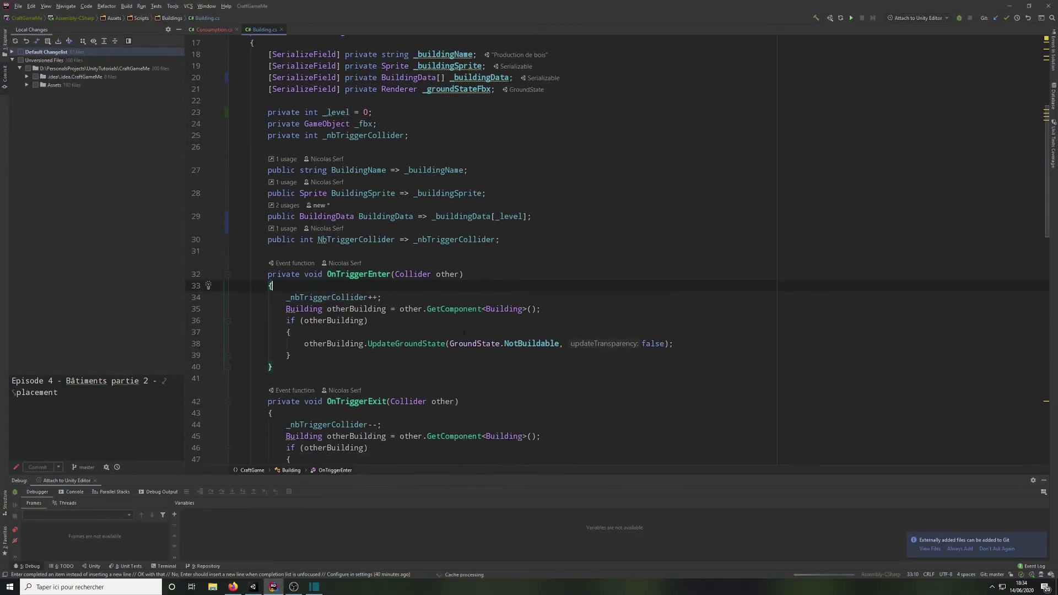
{"action": "key", "text": "alt+Tab"}
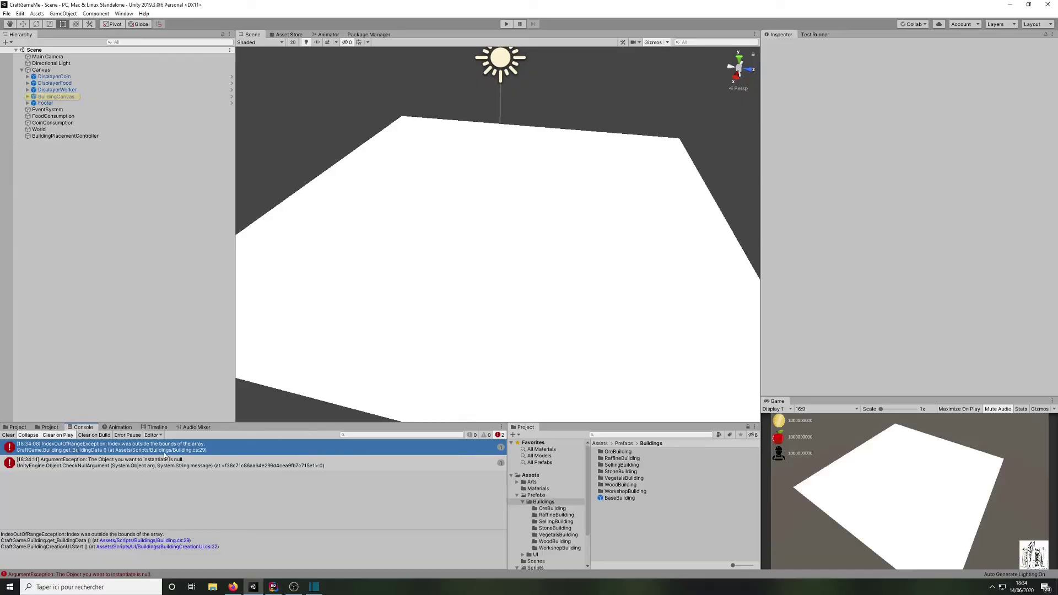
{"action": "left_click", "coordinate": [191, 547]}
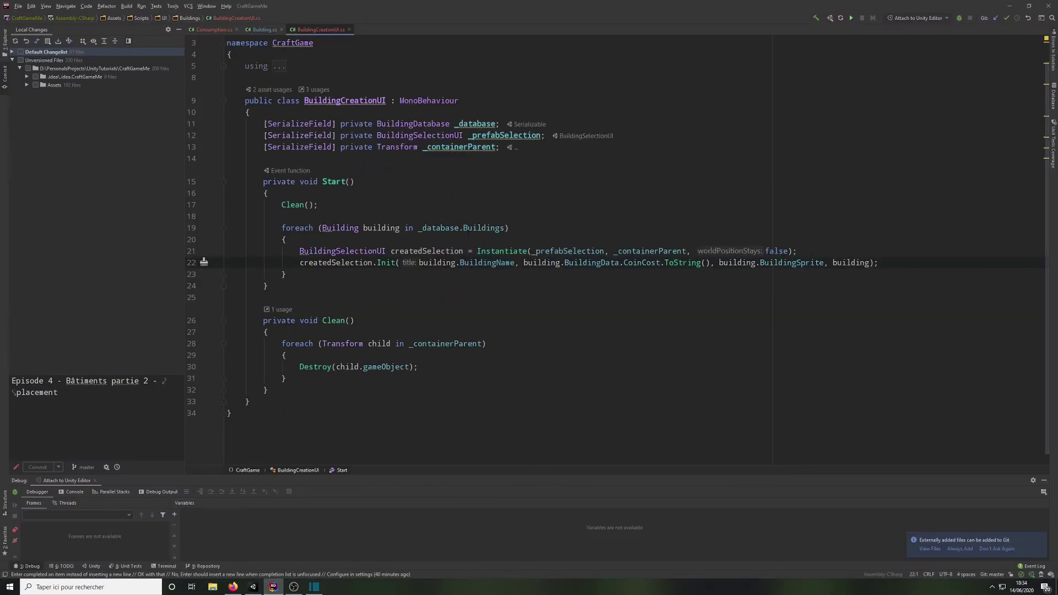
{"action": "key", "text": "alt+Tab"}
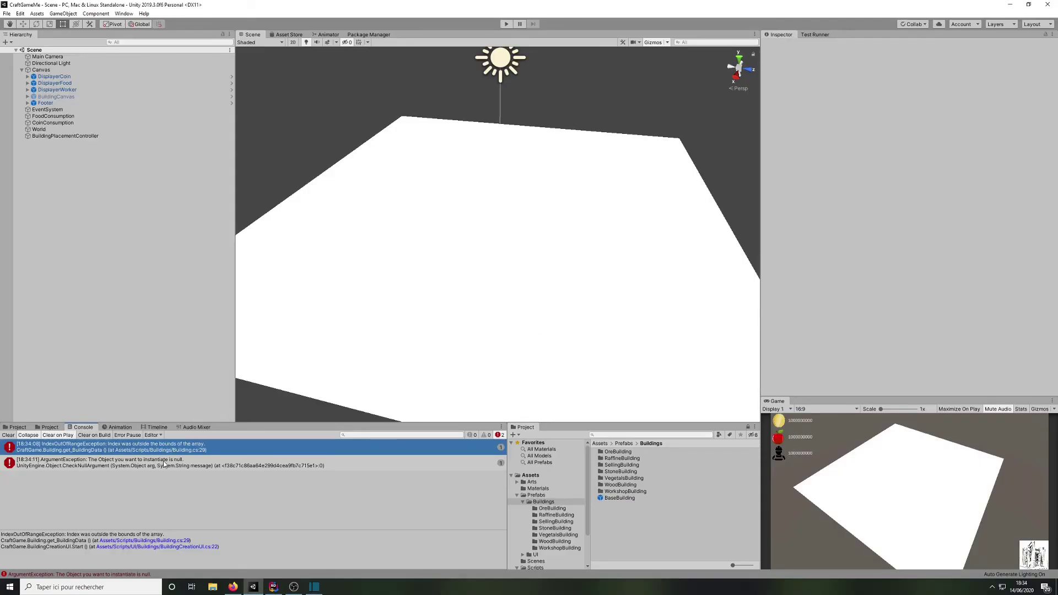
Step: Read the ArgumentException's stack trace and inspect how BuildingCreationUI.cs passes each building to the Init call
{"action": "left_click", "coordinate": [146, 462]}
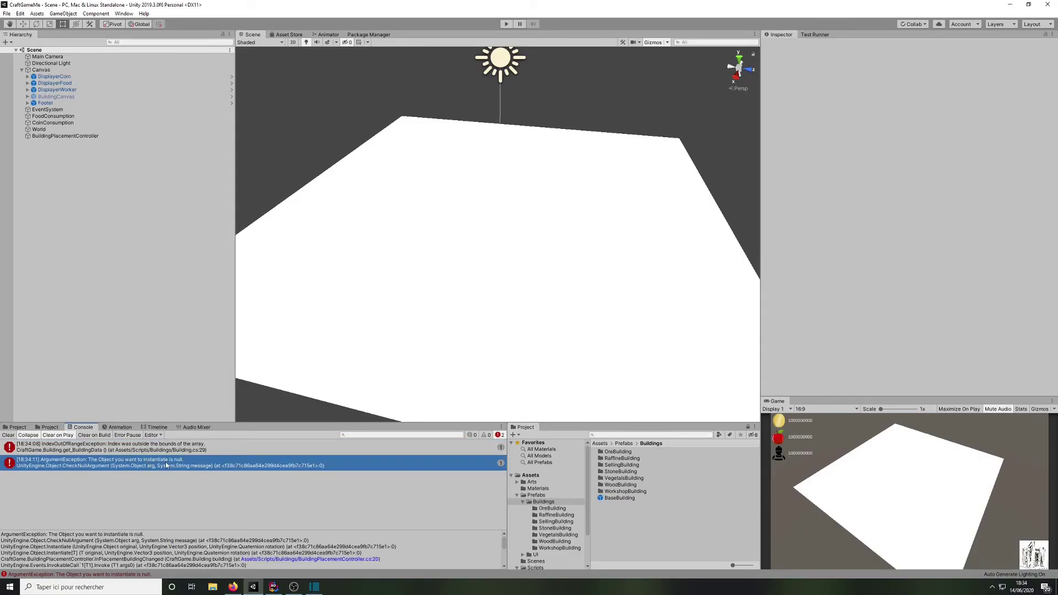
{"action": "scroll", "coordinate": [302, 547], "scroll_direction": "down", "scroll_amount": 2}
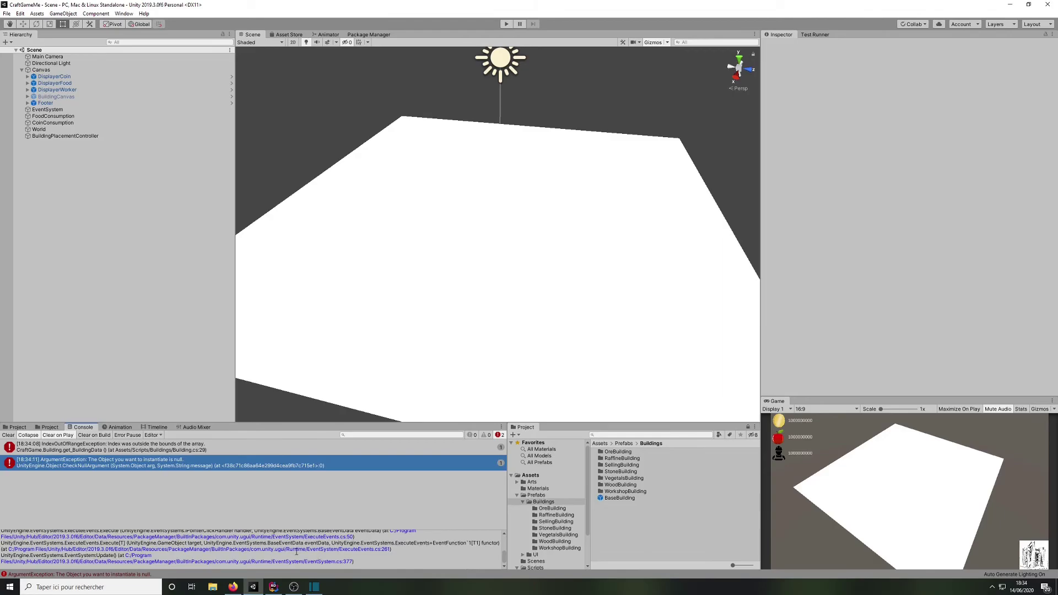
{"action": "scroll", "coordinate": [296, 551], "scroll_direction": "up", "scroll_amount": 2}
{"action": "left_click", "coordinate": [165, 447]}
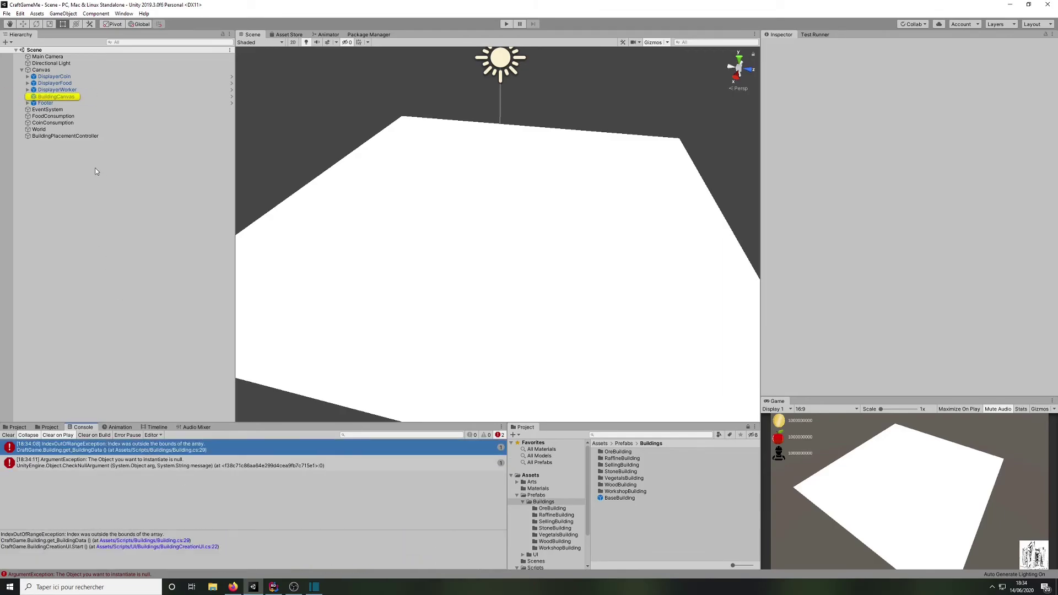
{"action": "left_click", "coordinate": [174, 547]}
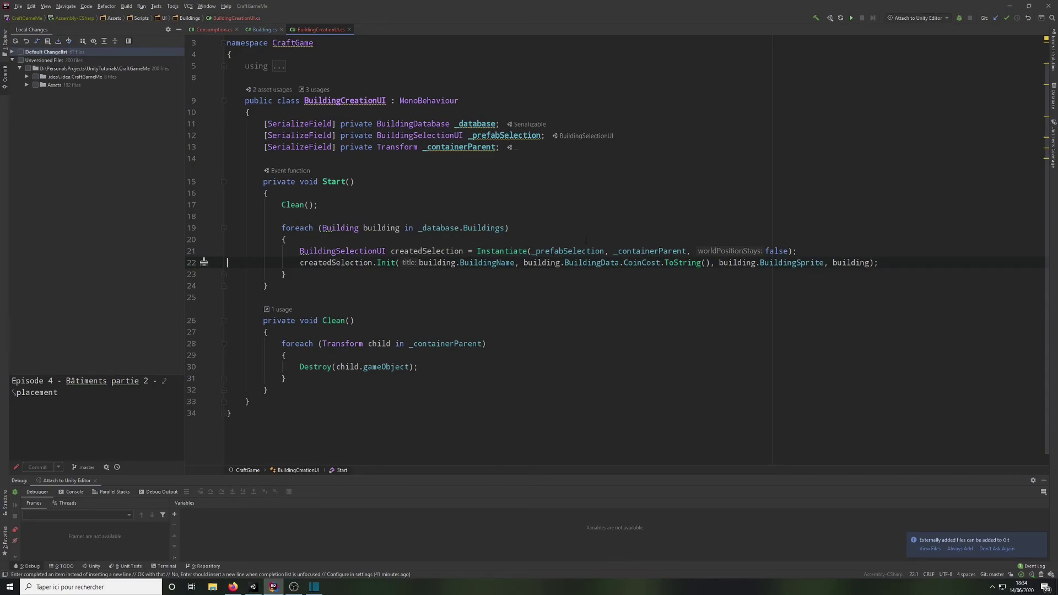
{"action": "left_click", "coordinate": [853, 262]}
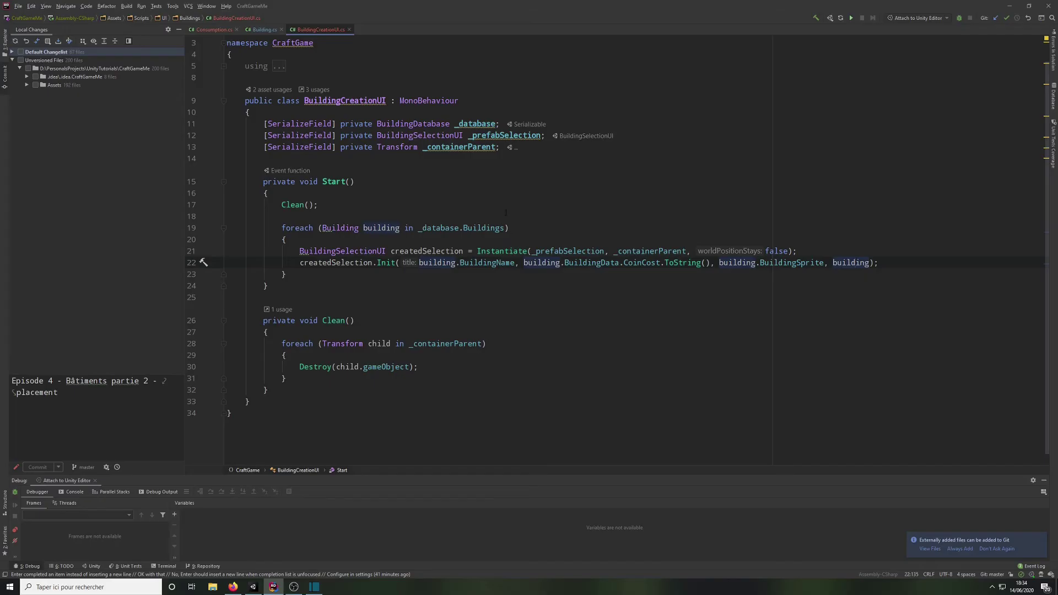
{"action": "key", "text": "alt+Tab"}
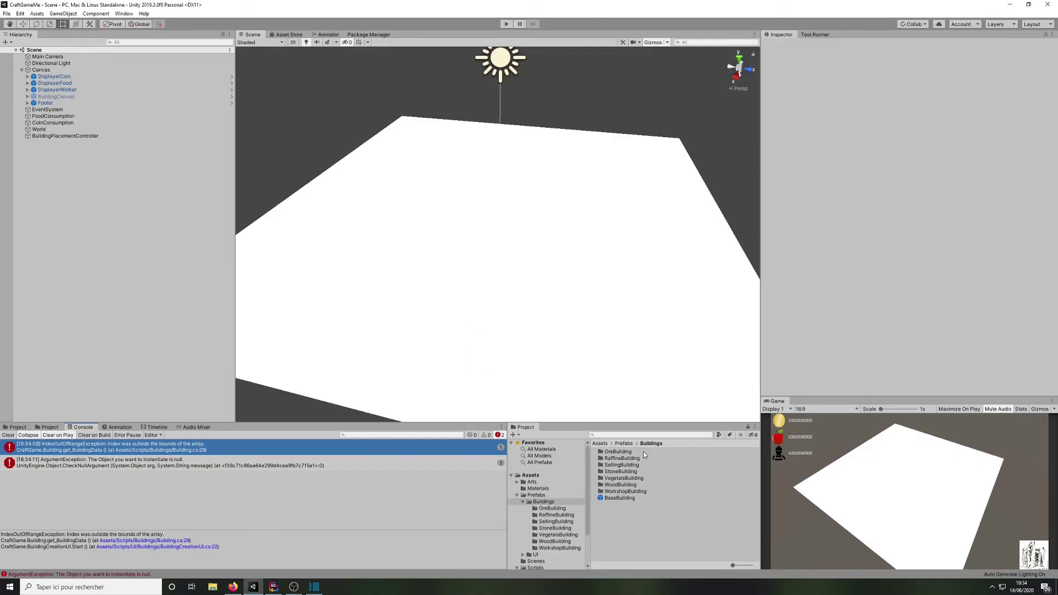
Step: Check the entries of the BuildingDatabase asset in the SO/Buildings folder
{"action": "left_click", "coordinate": [601, 443]}
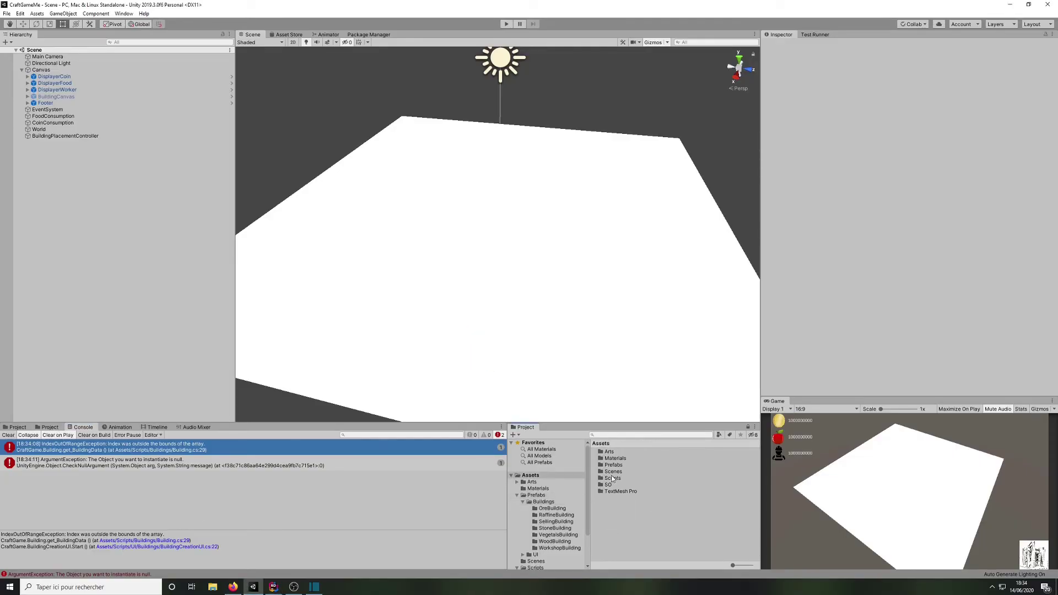
{"action": "double_click", "coordinate": [608, 483]}
{"action": "double_click", "coordinate": [614, 451]}
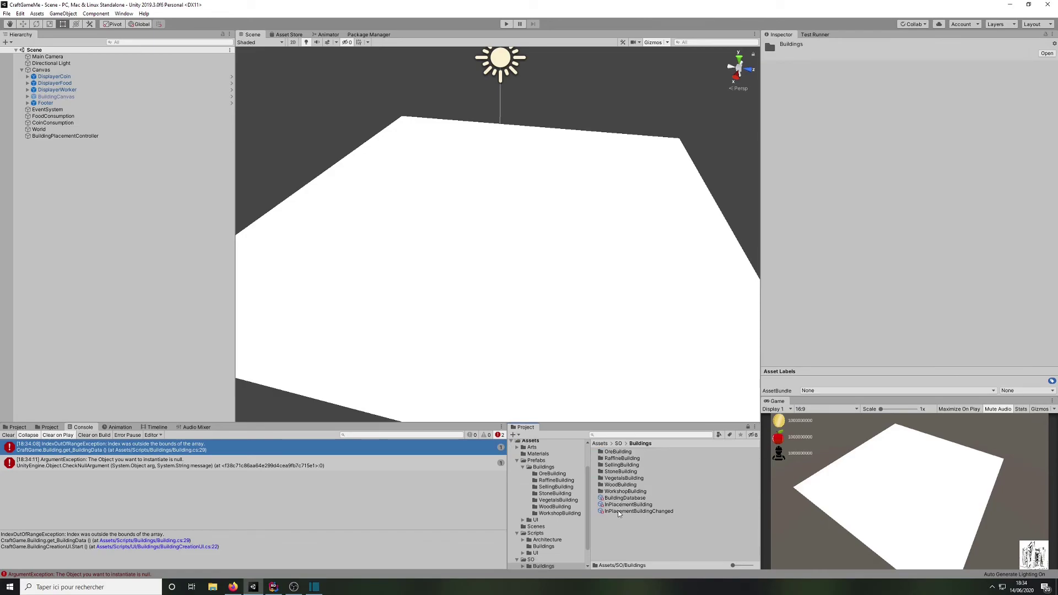
{"action": "left_click", "coordinate": [627, 498]}
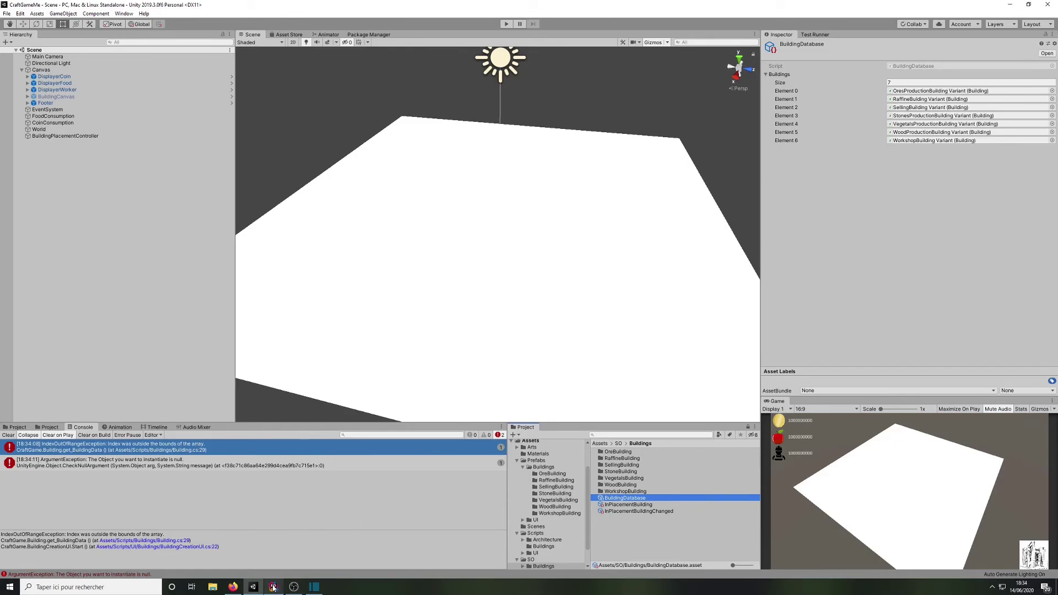
Step: Compare the two console errors again and inspect the BuildingData property at line 29 of Building.cs
{"action": "left_click", "coordinate": [147, 462]}
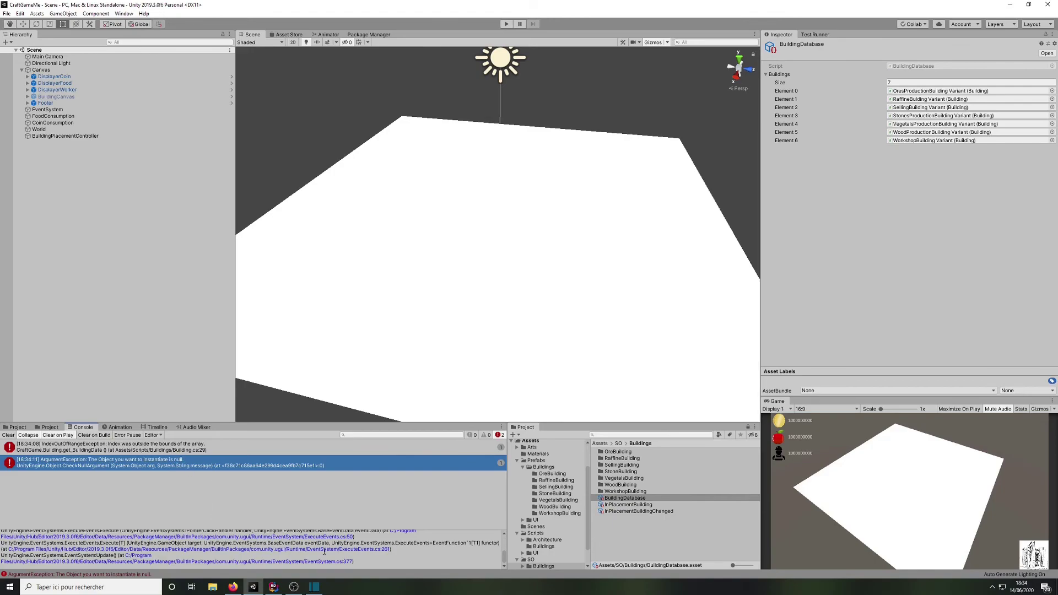
{"action": "scroll", "coordinate": [324, 552], "scroll_direction": "up", "scroll_amount": 3}
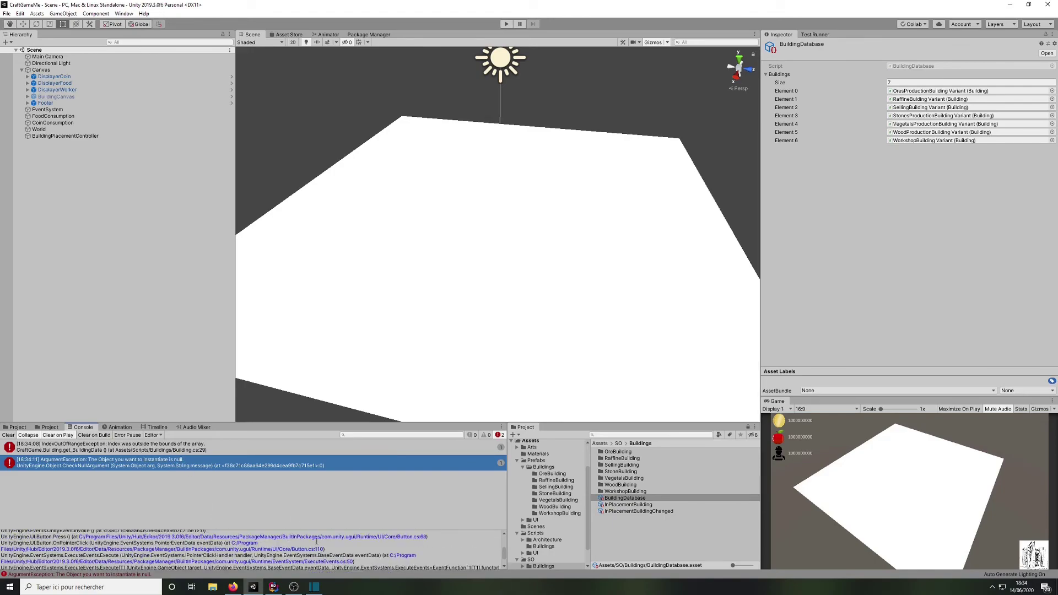
{"action": "left_click", "coordinate": [150, 447]}
{"action": "left_click", "coordinate": [169, 542]}
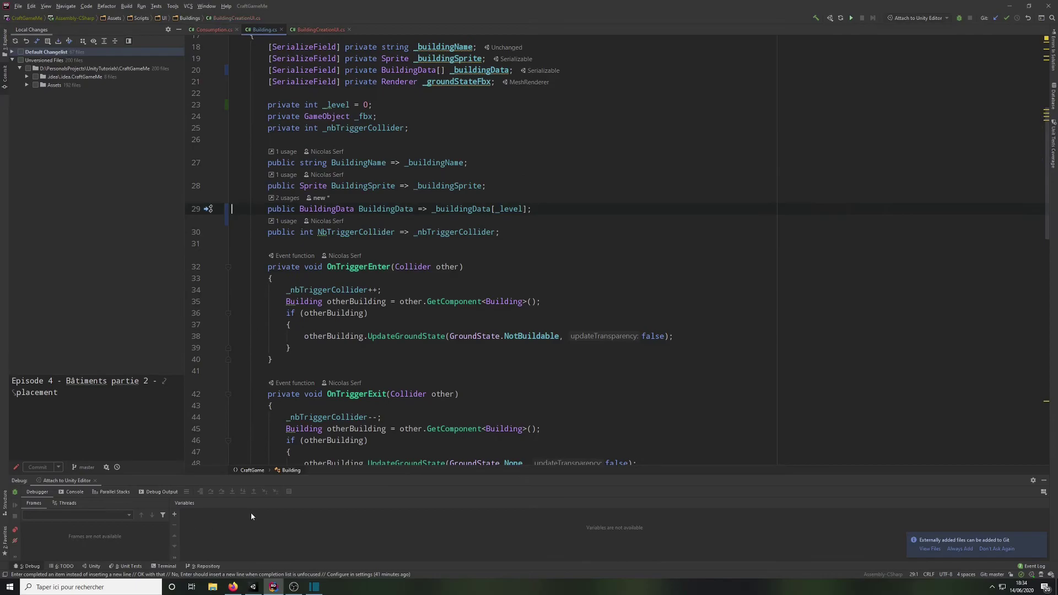
{"action": "left_click", "coordinate": [427, 232]}
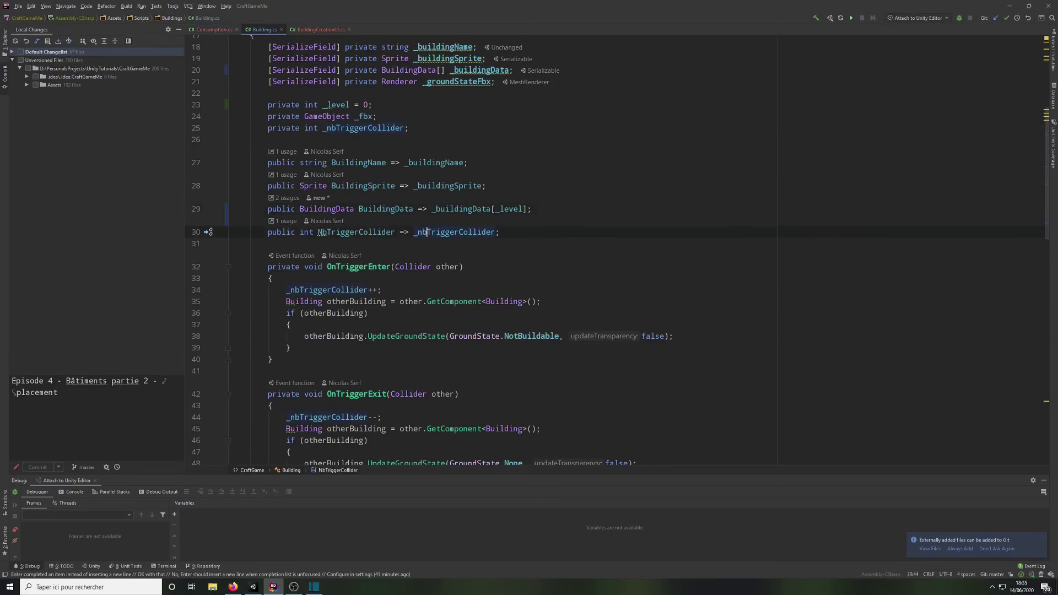
{"action": "key", "text": "alt+Tab"}
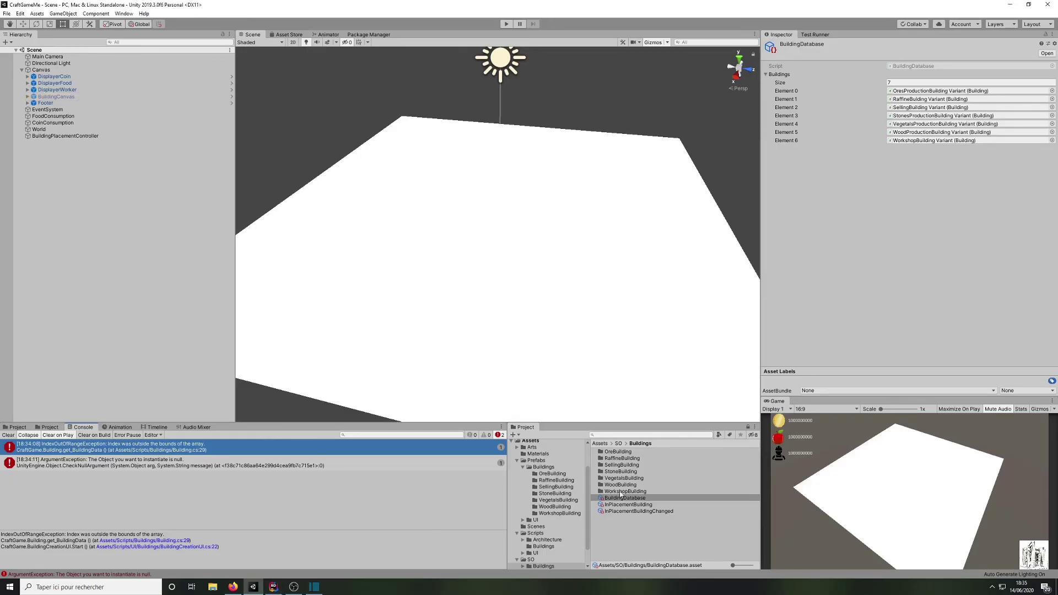
Step: Inspect the Building component of the WorkshopBuilding Variant prefab for its Building Data entries
{"action": "left_click", "coordinate": [18, 427]}
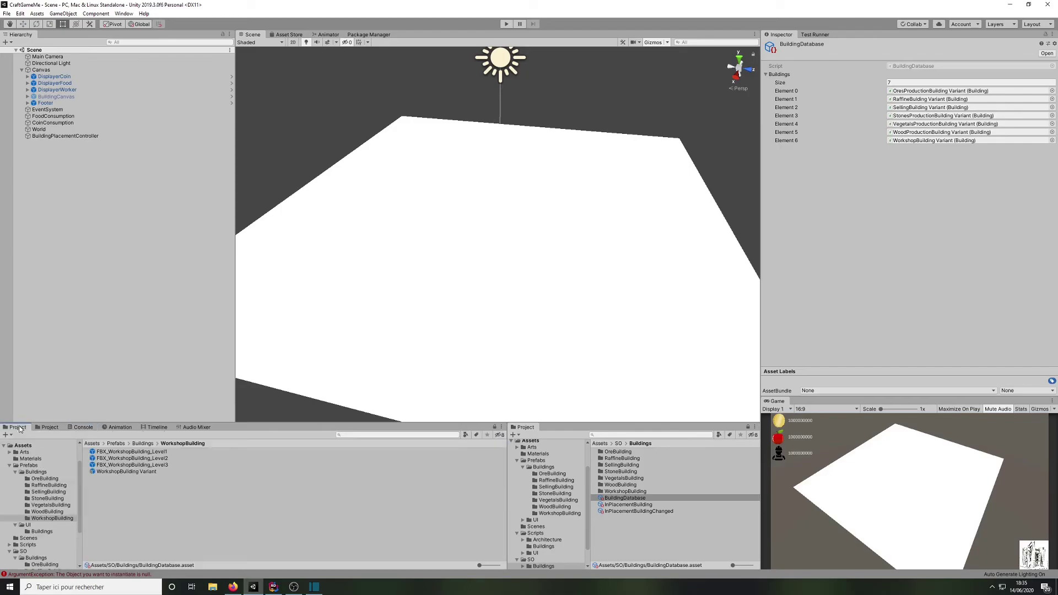
{"action": "left_click", "coordinate": [137, 471]}
{"action": "scroll", "coordinate": [843, 322], "scroll_direction": "down", "scroll_amount": 3}
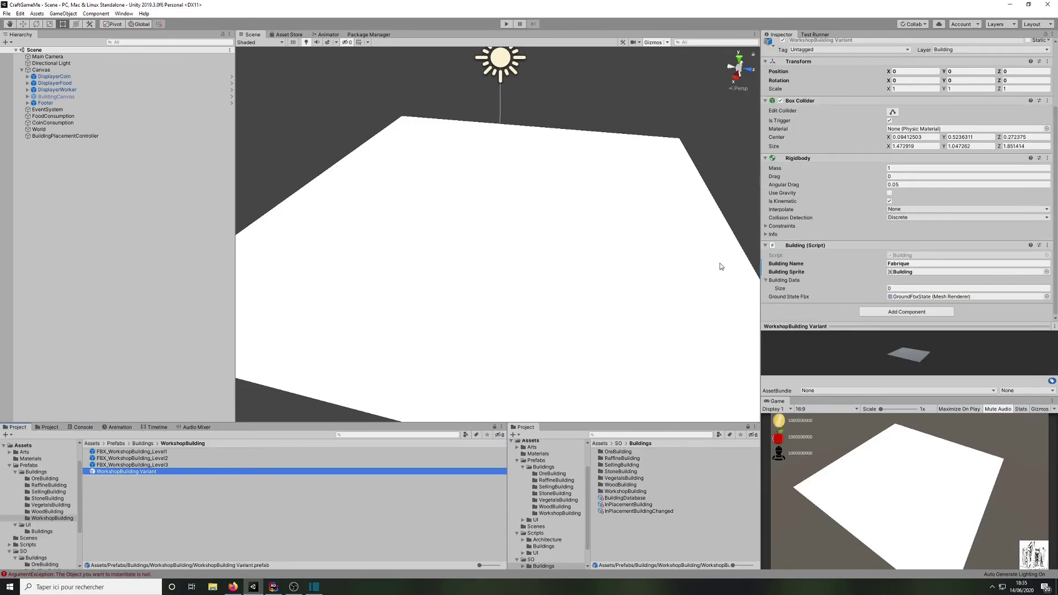
Step: Open the OresProductionBuilding Variant prefab for editing and set its Building Data size to 3
{"action": "left_click", "coordinate": [143, 444]}
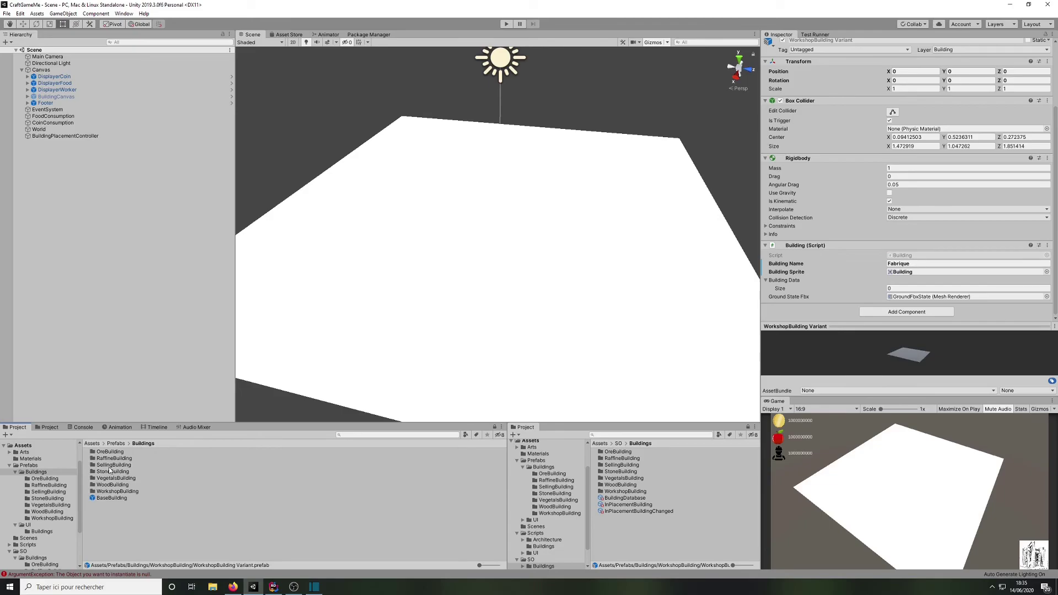
{"action": "double_click", "coordinate": [138, 452]}
{"action": "double_click", "coordinate": [124, 472]}
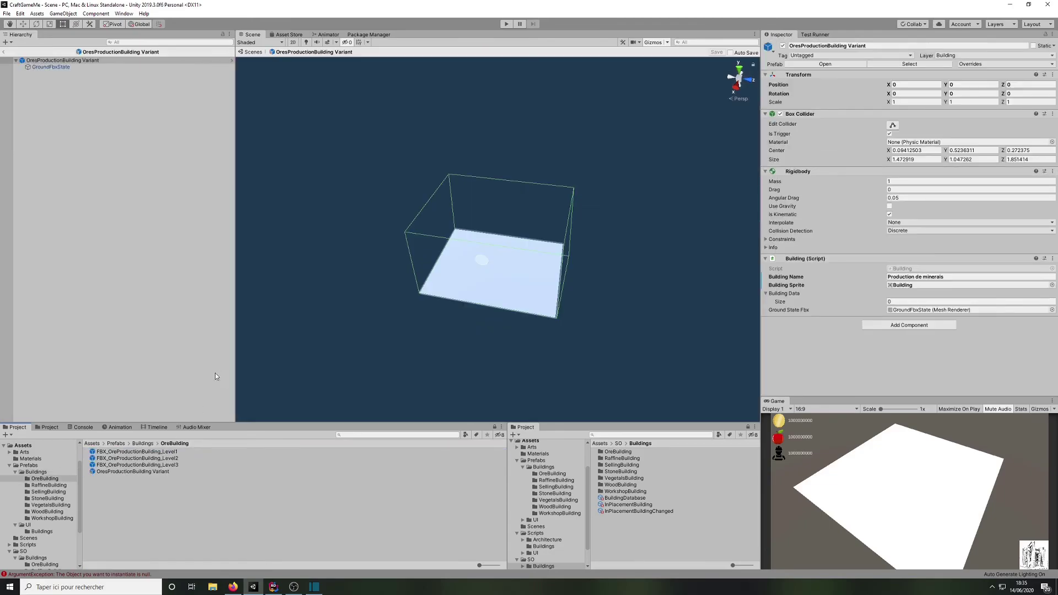
{"action": "left_click", "coordinate": [902, 301]}
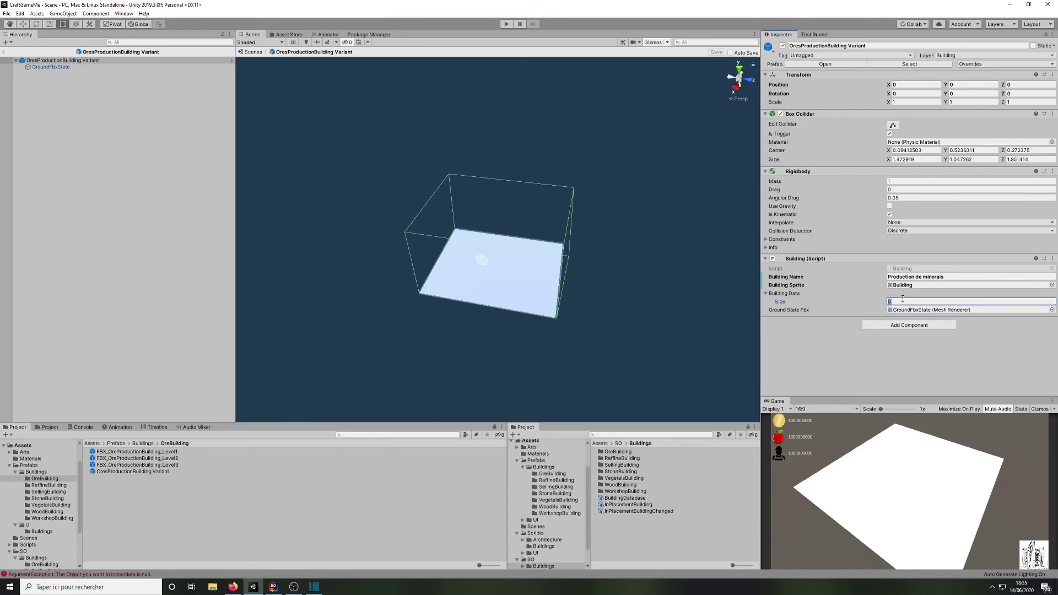
{"action": "type", "text": "3"}
{"action": "key", "text": "Return"}
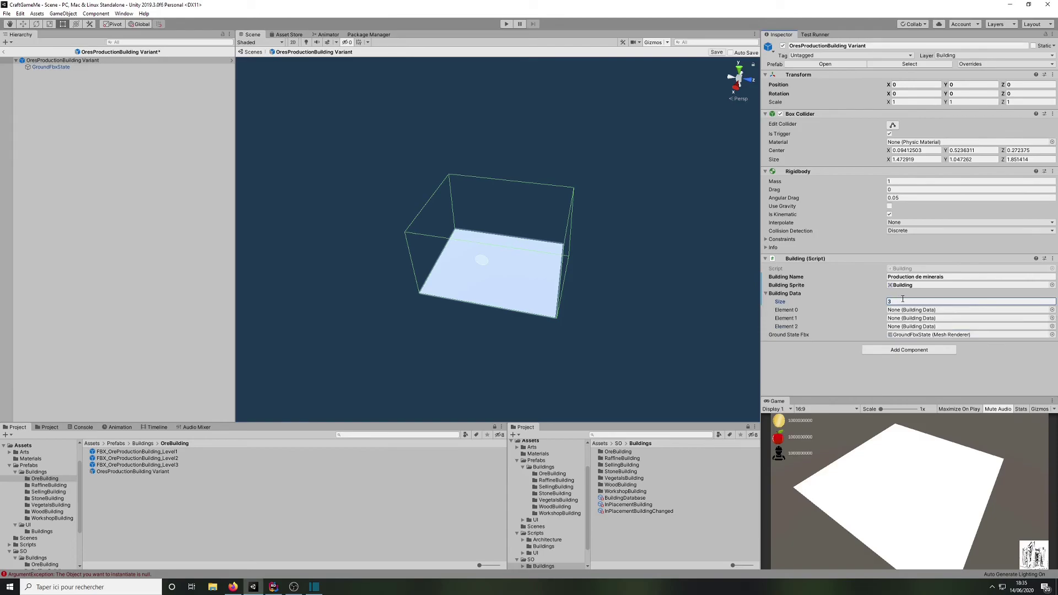
Step: Show the ore level data assets in SO/Buildings/OreBuilding and lock the inspector on the OresProductionBuilding Variant prefab asset
{"action": "double_click", "coordinate": [629, 455]}
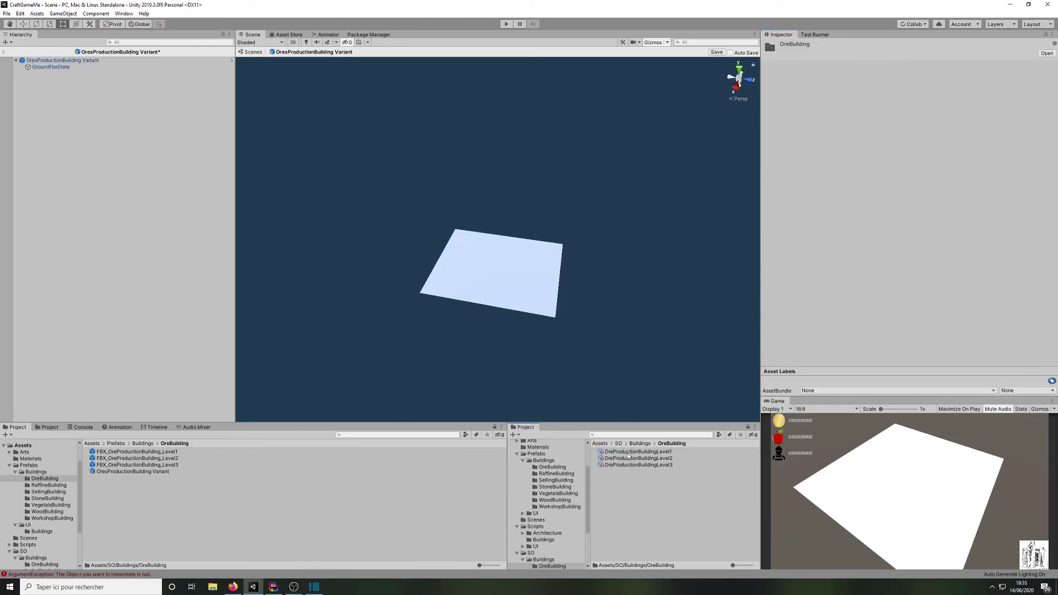
{"action": "left_click", "coordinate": [130, 471]}
{"action": "scroll", "coordinate": [964, 264], "scroll_direction": "down", "scroll_amount": 5}
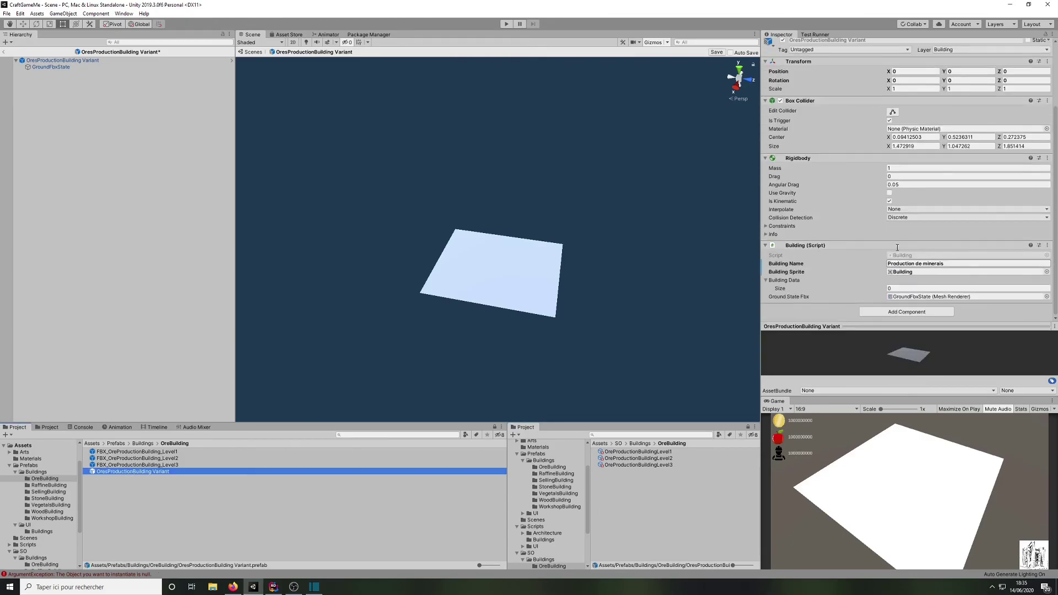
{"action": "left_click", "coordinate": [1045, 35]}
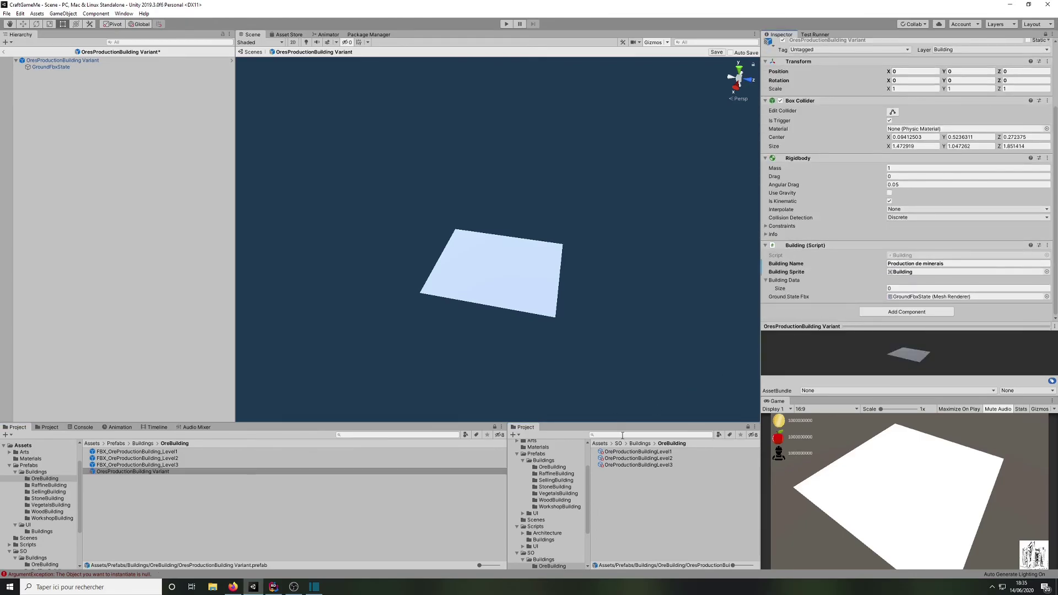
Step: Try to add OreProductionBuildingLevel1 to Level3 to the variant's Building Data together, and keep the prefab-mode changes
{"action": "left_click", "coordinate": [630, 452]}
{"action": "left_click", "coordinate": [628, 465], "text": "shift"}
{"action": "left_click_drag", "start_coordinate": [628, 465], "coordinate": [798, 282]}
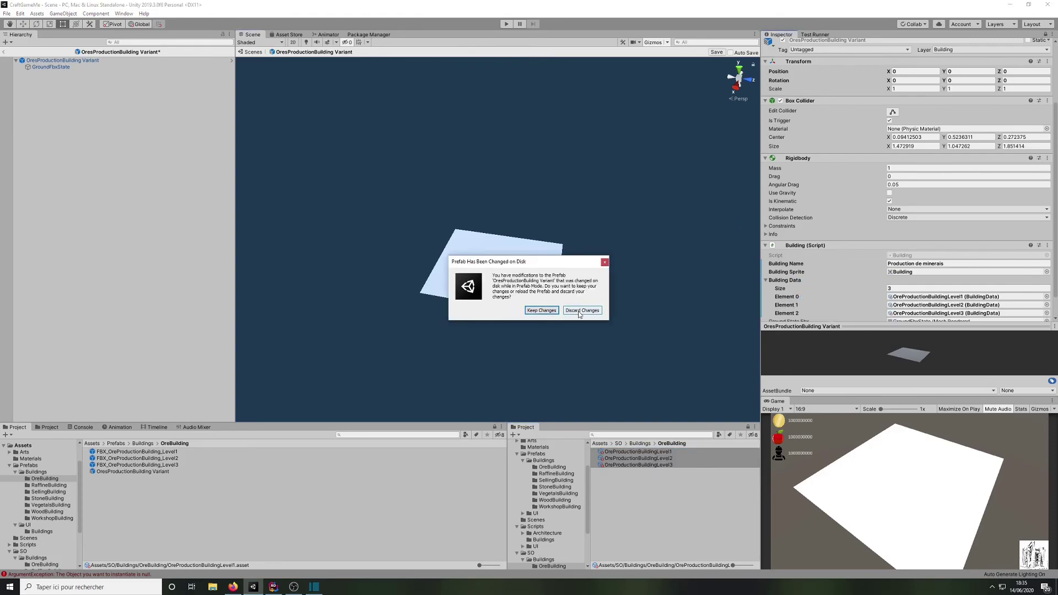
{"action": "left_click", "coordinate": [541, 310]}
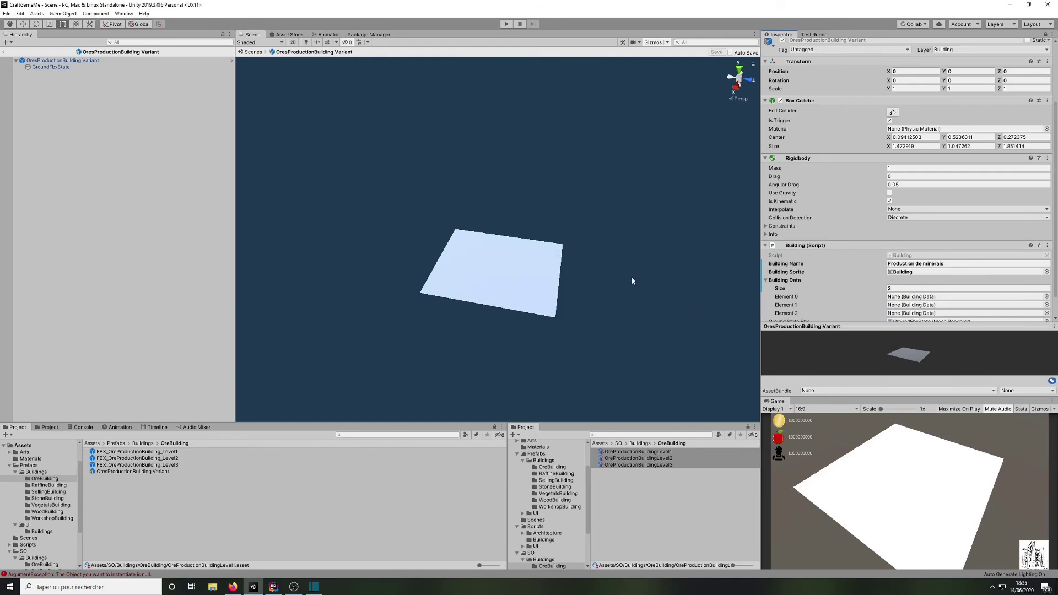
Step: Assign OreProductionBuildingLevel1, Level2 and Level3 to Building Data elements 0 to 2 of the ore variant, and return to the scene
{"action": "scroll", "coordinate": [825, 273], "scroll_direction": "down", "scroll_amount": 2}
{"action": "left_click_drag", "start_coordinate": [636, 451], "coordinate": [914, 271]}
{"action": "left_click", "coordinate": [638, 451]}
{"action": "left_click_drag", "start_coordinate": [639, 452], "coordinate": [931, 288]}
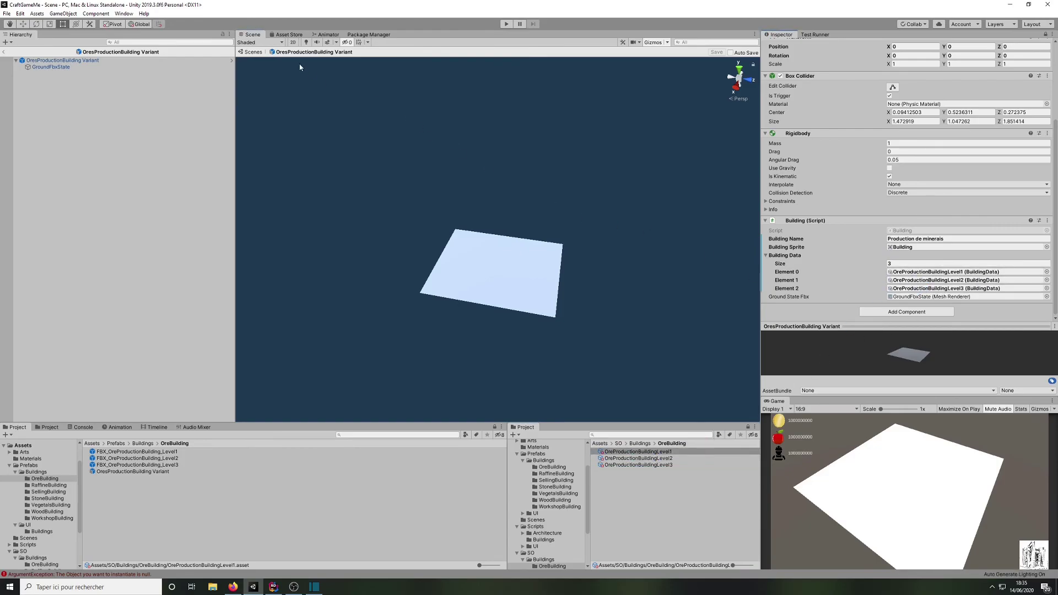
{"action": "left_click", "coordinate": [254, 52]}
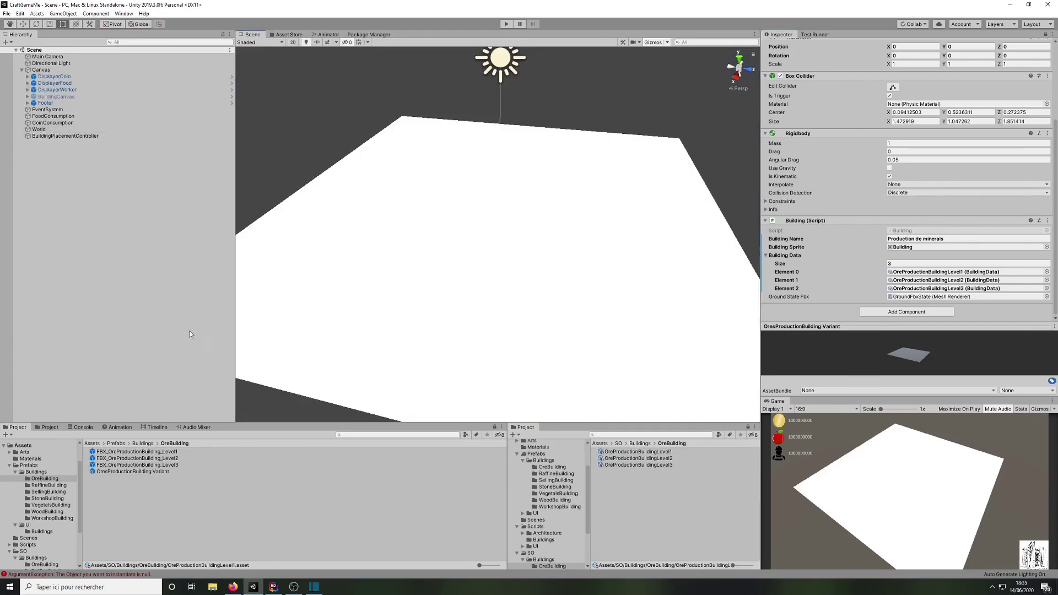
Step: Place a test instance of OresProductionBuilding Variant in the scene, check its Building Data with the inspector unlocked, and delete it
{"action": "left_click", "coordinate": [139, 471]}
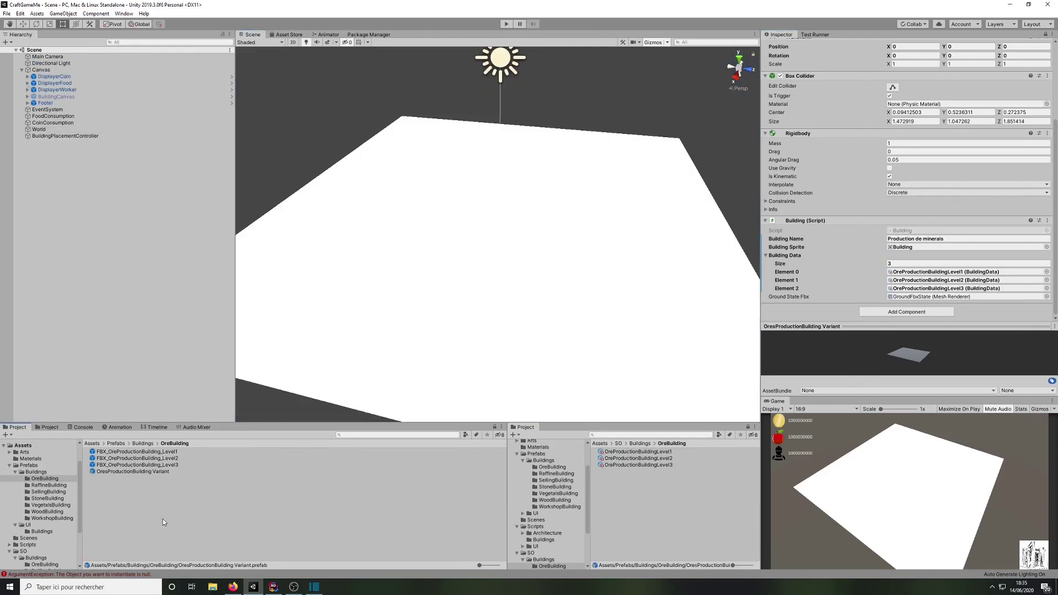
{"action": "left_click_drag", "start_coordinate": [149, 477], "coordinate": [533, 194]}
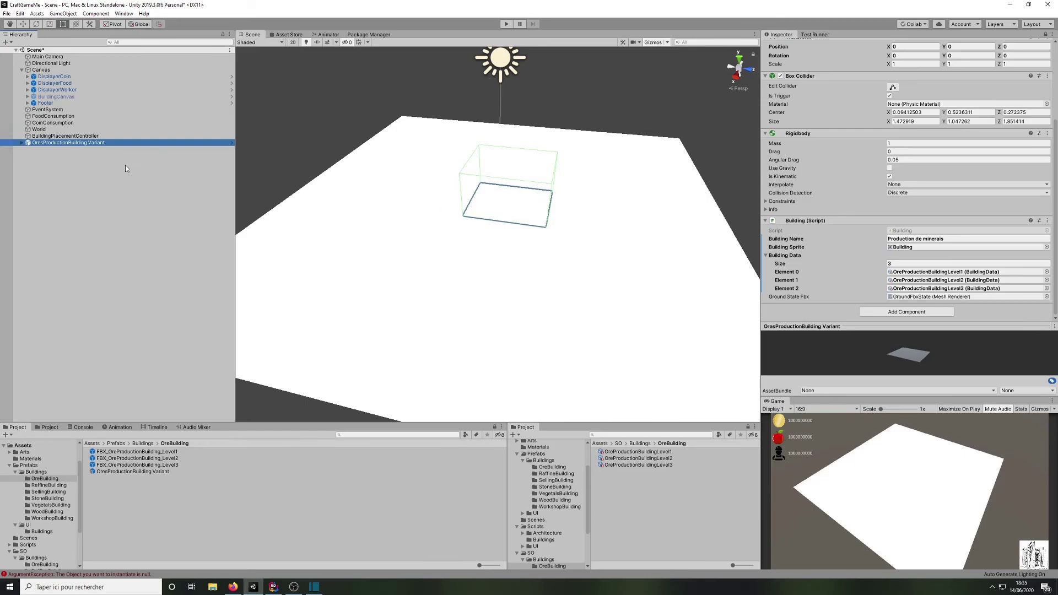
{"action": "left_click", "coordinate": [1045, 35]}
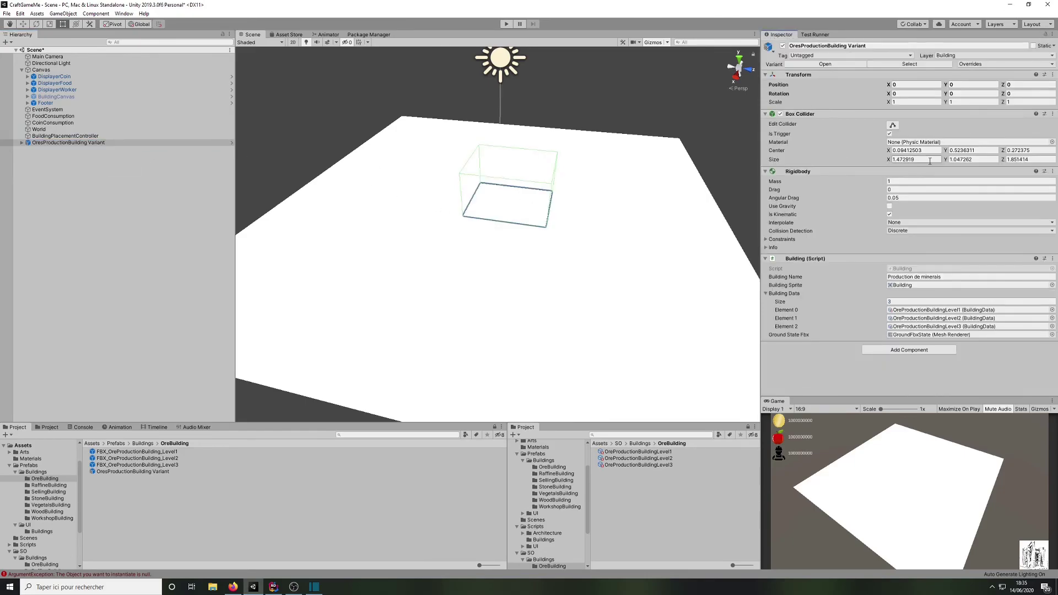
{"action": "left_click", "coordinate": [100, 149]}
{"action": "left_click", "coordinate": [112, 142]}
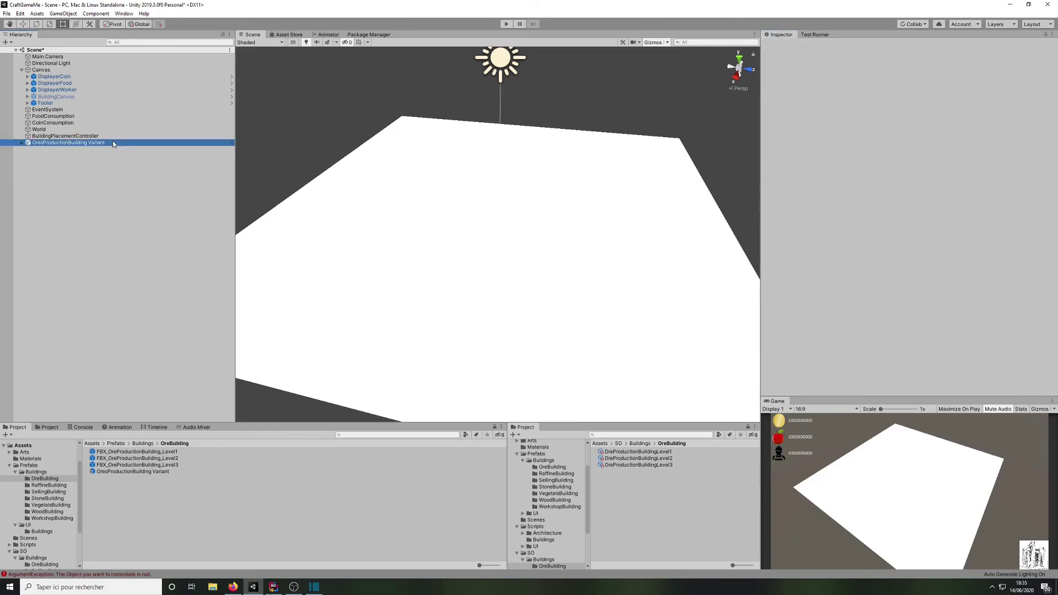
{"action": "key", "text": "Delete"}
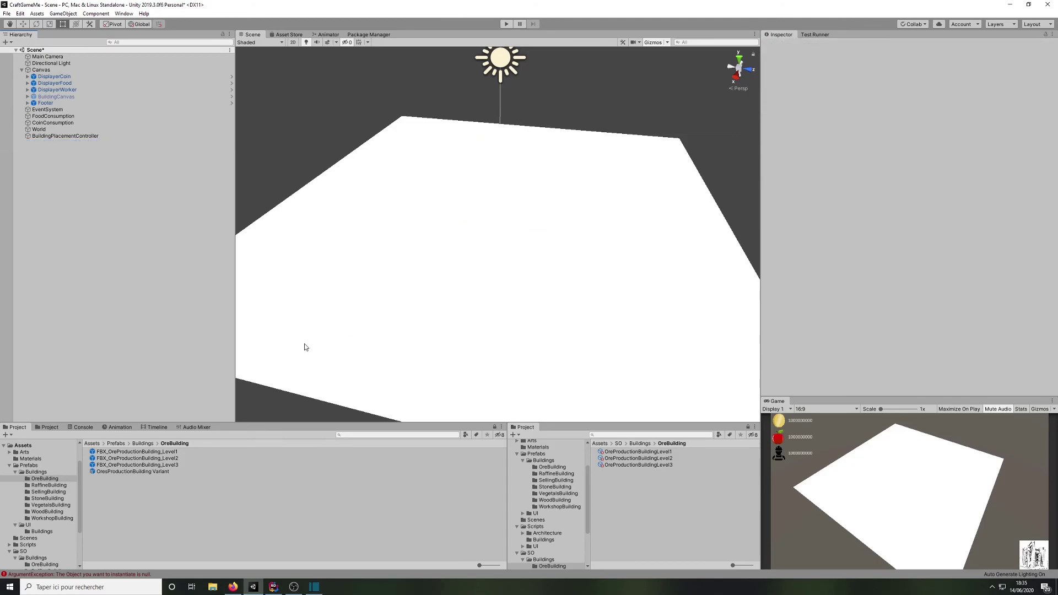
Step: Check the Building Data elements of the WorkshopBuilding Variant prefab
{"action": "left_click", "coordinate": [187, 463]}
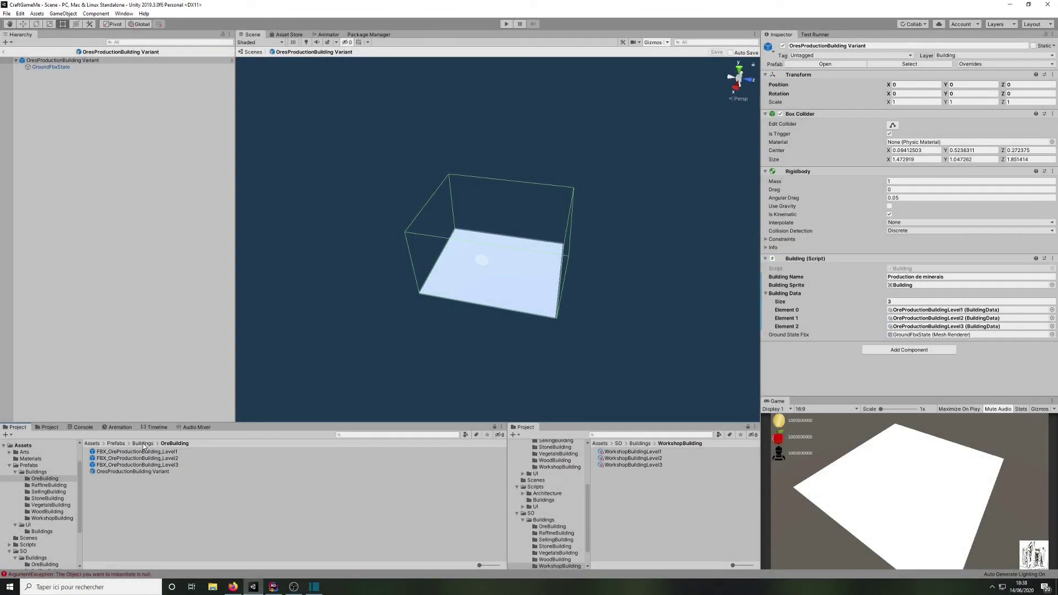
{"action": "left_click", "coordinate": [143, 443]}
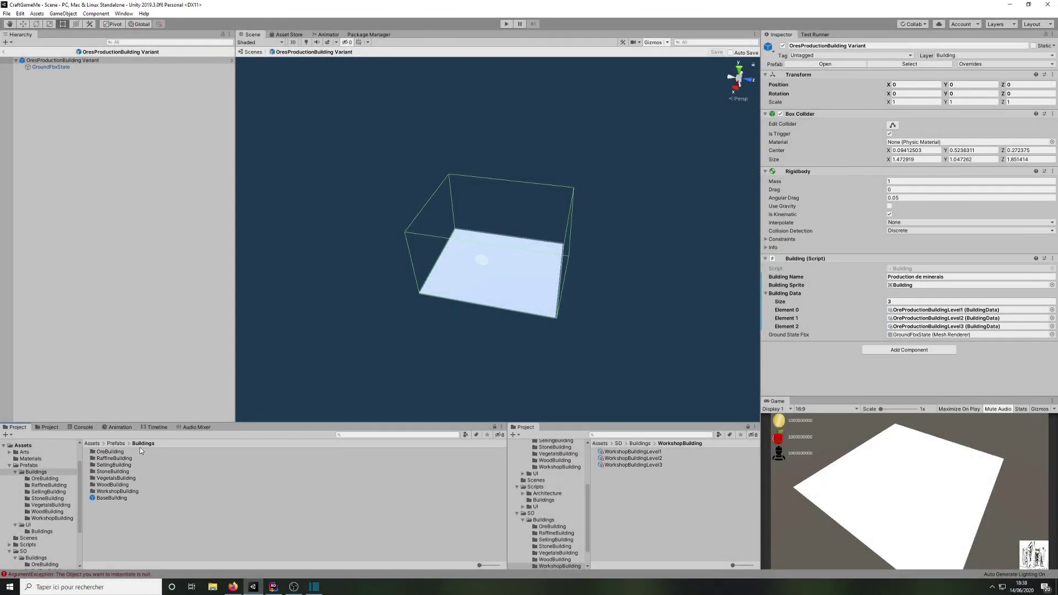
{"action": "left_click", "coordinate": [119, 485]}
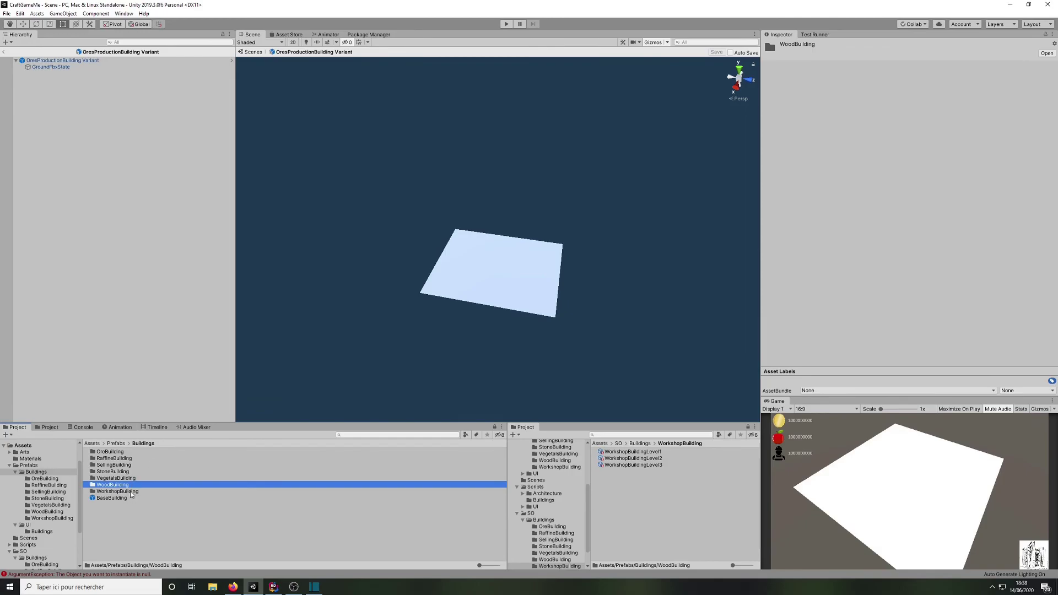
{"action": "double_click", "coordinate": [130, 491]}
{"action": "left_click", "coordinate": [112, 472]}
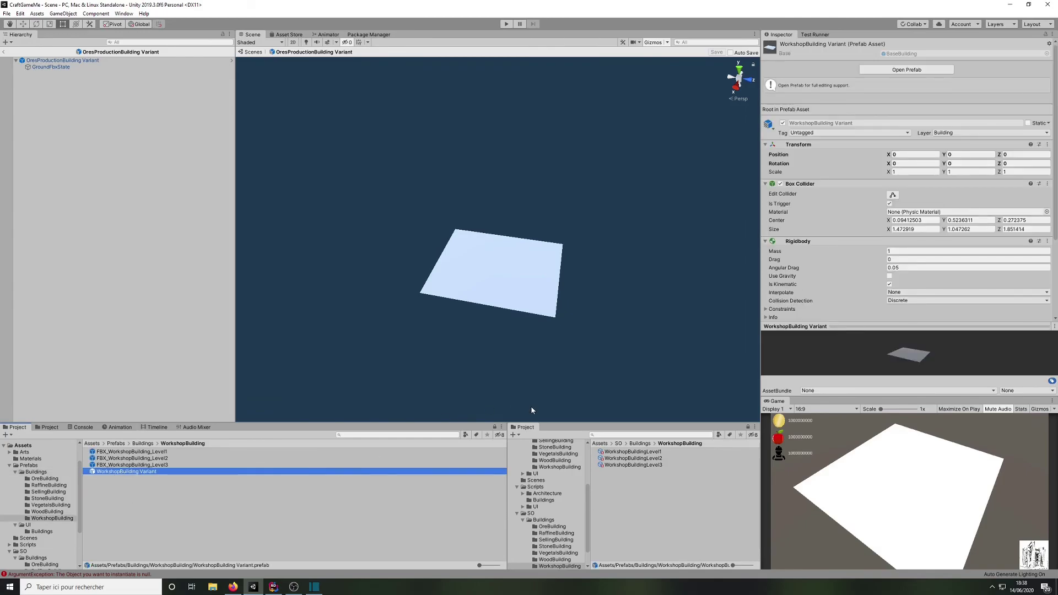
{"action": "scroll", "coordinate": [934, 256], "scroll_direction": "down", "scroll_amount": 5}
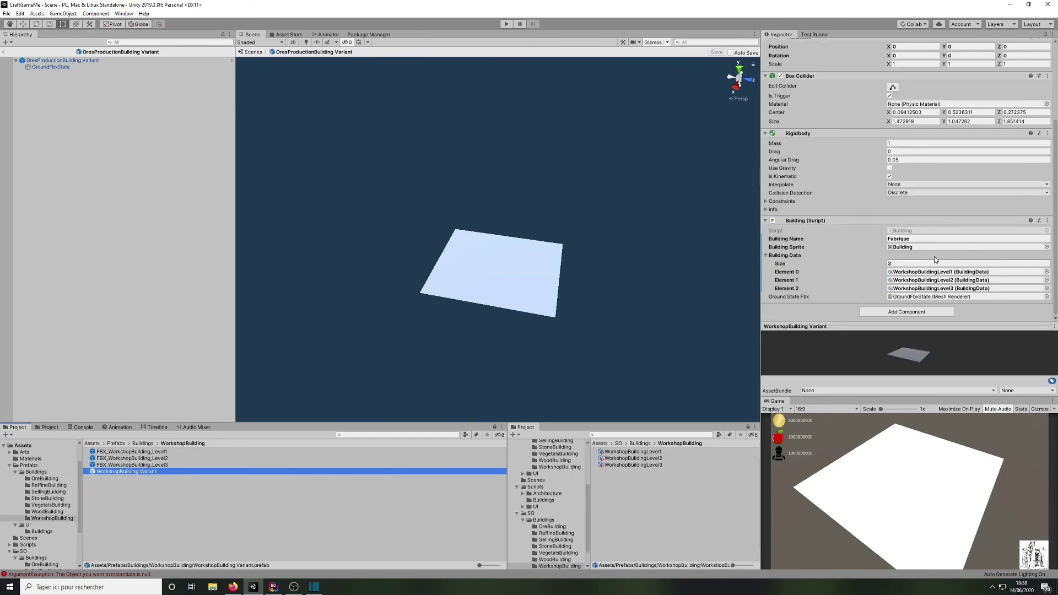
Step: Look into the WoodBuilding prefab folder and check the Building Data elements of the VegetalsProductionBuilding Variant prefab
{"action": "left_click", "coordinate": [146, 444]}
{"action": "double_click", "coordinate": [114, 485]}
{"action": "left_click", "coordinate": [146, 443]}
{"action": "double_click", "coordinate": [108, 479]}
{"action": "left_click", "coordinate": [111, 471]}
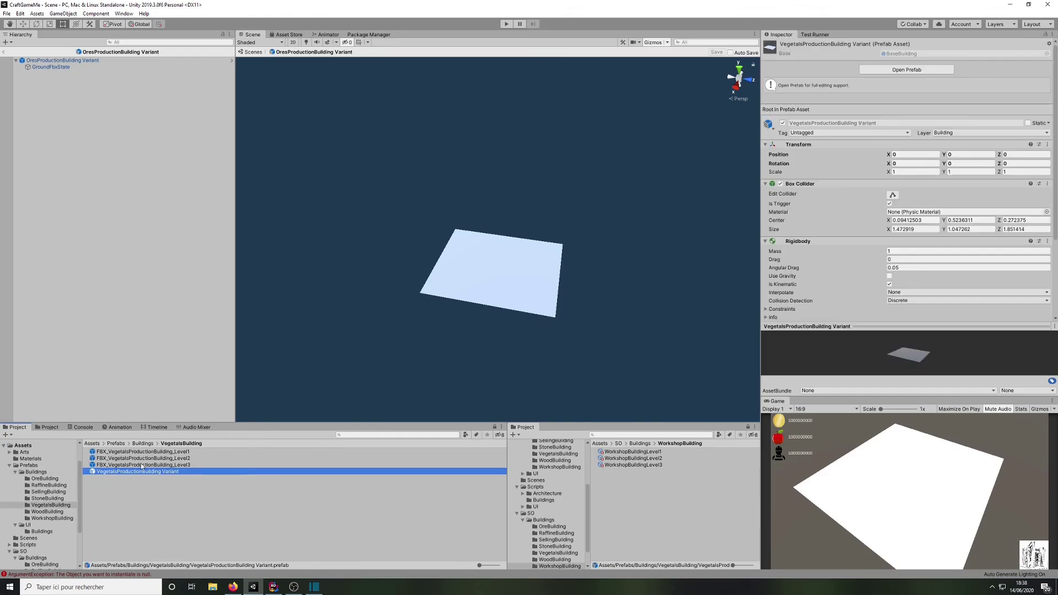
{"action": "scroll", "coordinate": [890, 249], "scroll_direction": "down", "scroll_amount": 5}
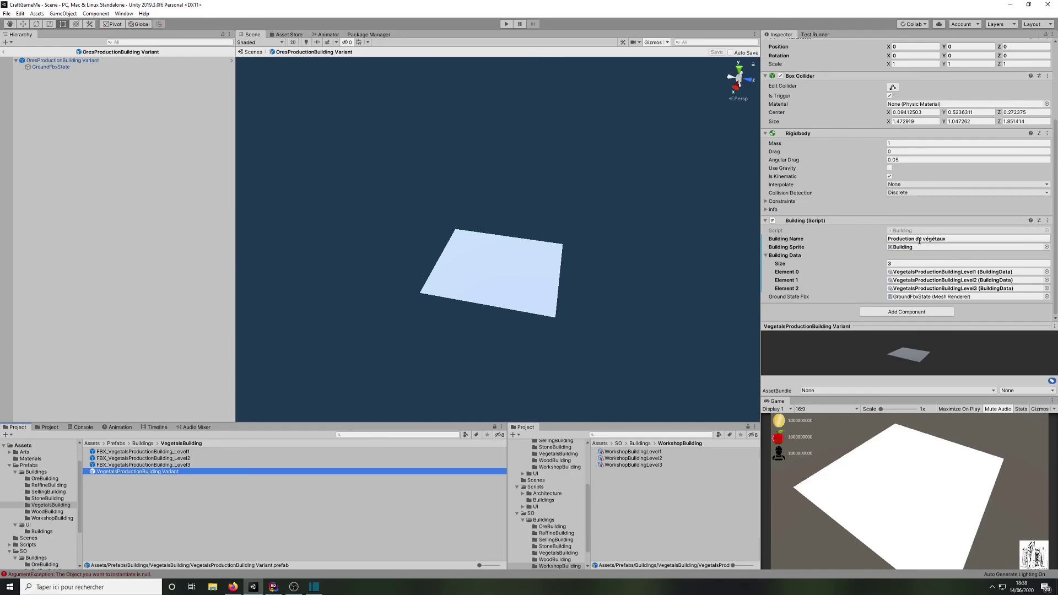
{"action": "left_click", "coordinate": [242, 492]}
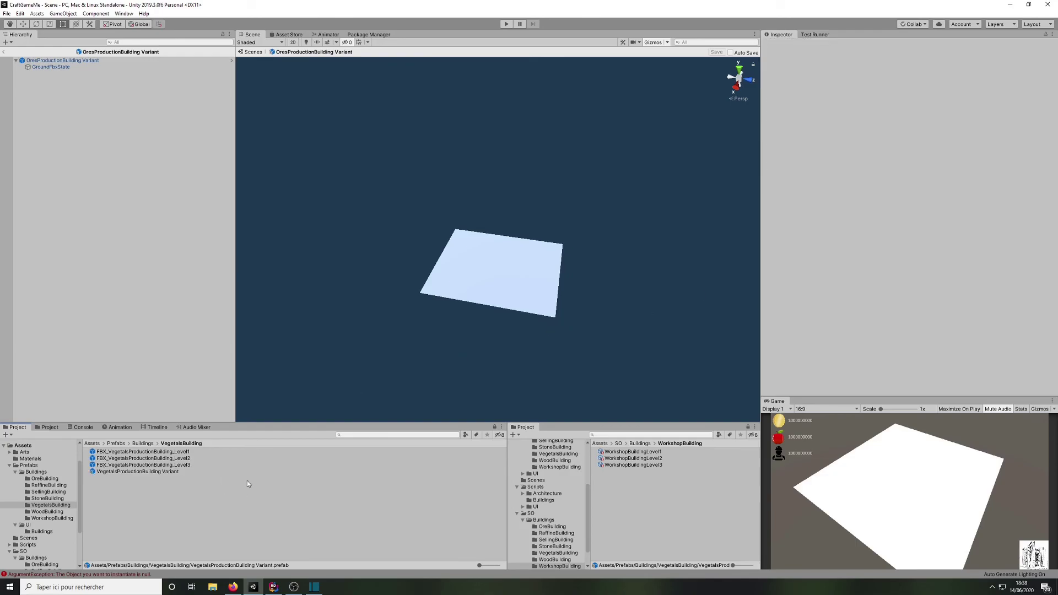
Step: Clear the console's logged errors and leave prefab mode for the main scene
{"action": "left_click", "coordinate": [83, 427]}
{"action": "left_click", "coordinate": [9, 434]}
{"action": "left_click", "coordinate": [17, 427]}
{"action": "left_click", "coordinate": [251, 55]}
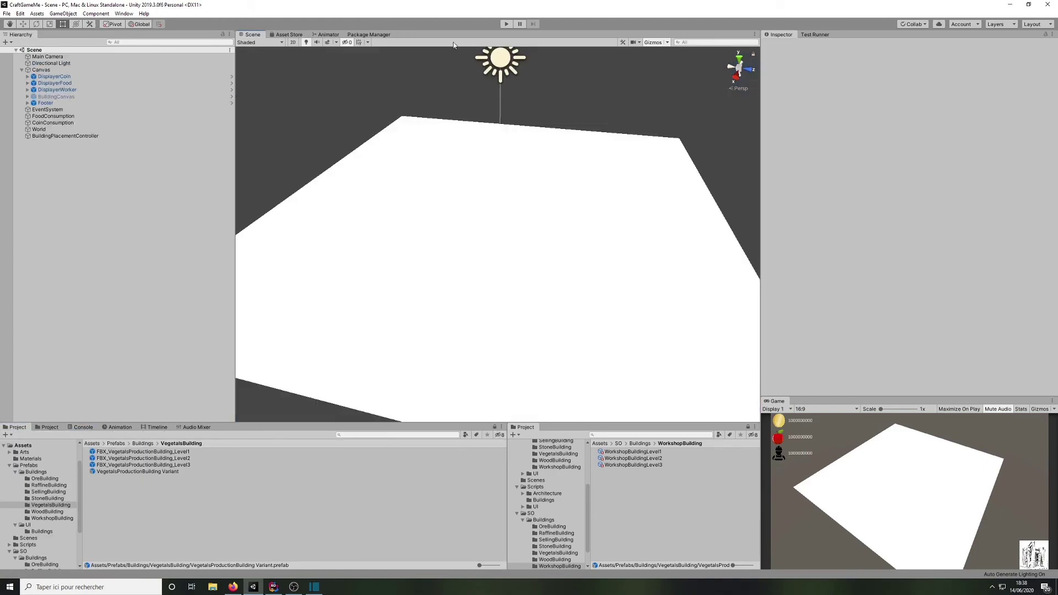
Step: Run the game with the console visible, open the building selection to test it, and stop the game
{"action": "left_click", "coordinate": [506, 23]}
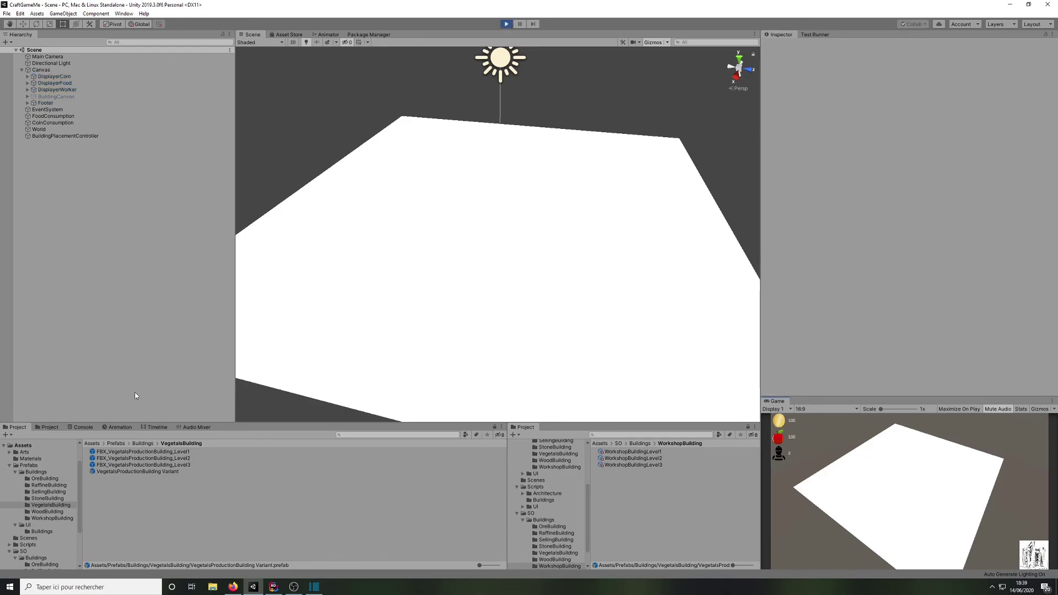
{"action": "left_click", "coordinate": [91, 428]}
{"action": "left_click", "coordinate": [1033, 554]}
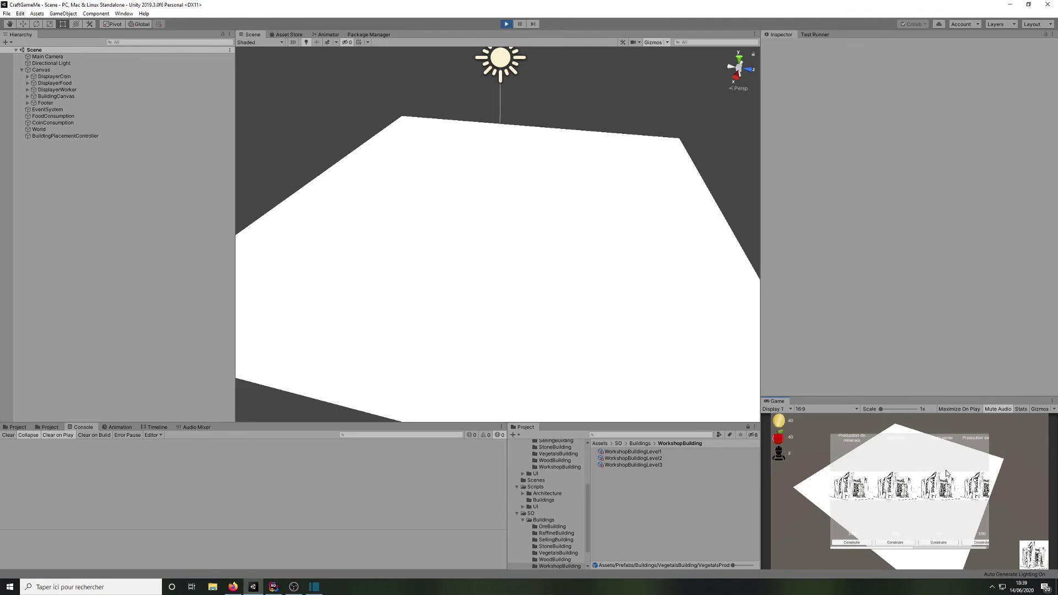
{"action": "left_click", "coordinate": [505, 25]}
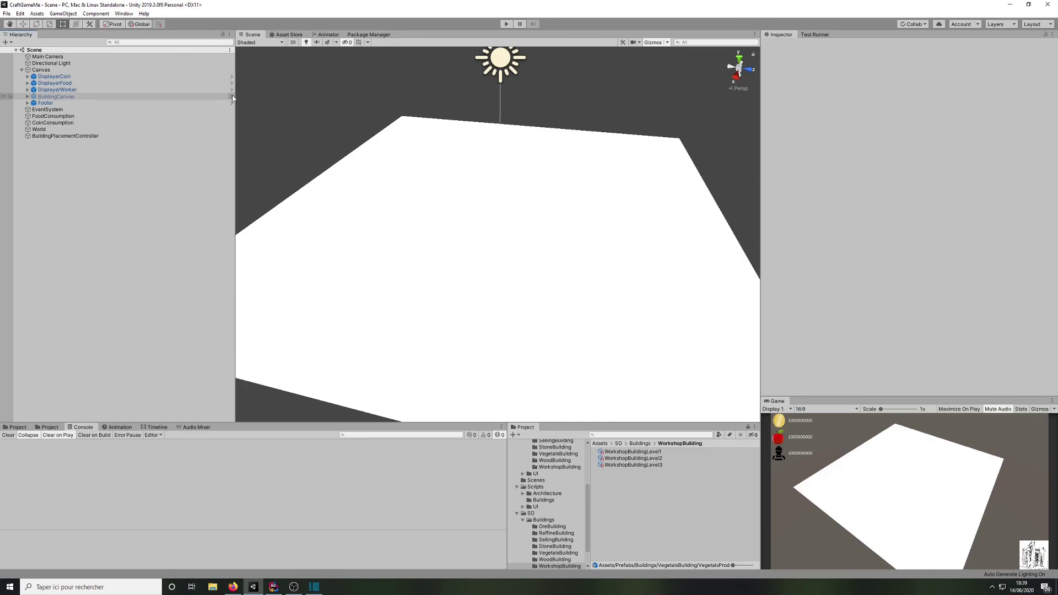
Step: Open the BuildingCanvas prefab and set the Scroll View's image color to fully opaque black (000000)
{"action": "left_click", "coordinate": [231, 96]}
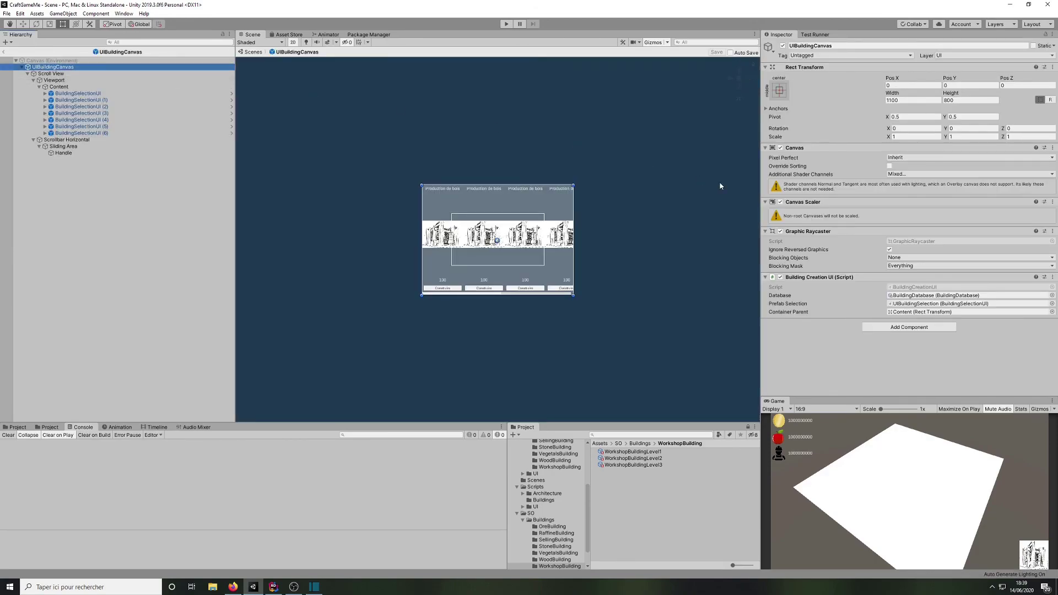
{"action": "left_click", "coordinate": [65, 74]}
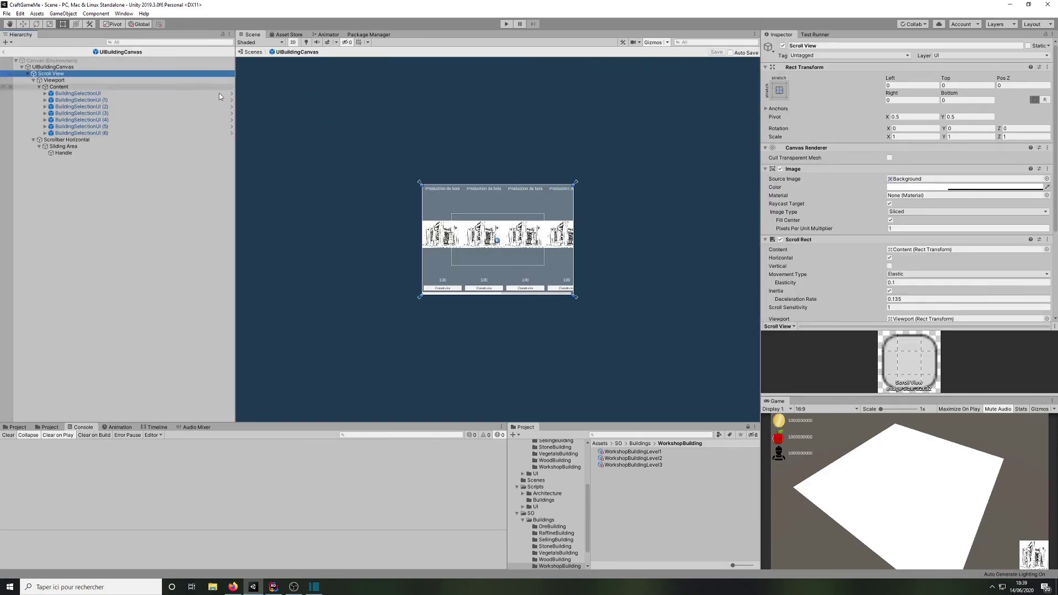
{"action": "left_click", "coordinate": [924, 188]}
{"action": "left_click_drag", "start_coordinate": [398, 329], "coordinate": [272, 426]}
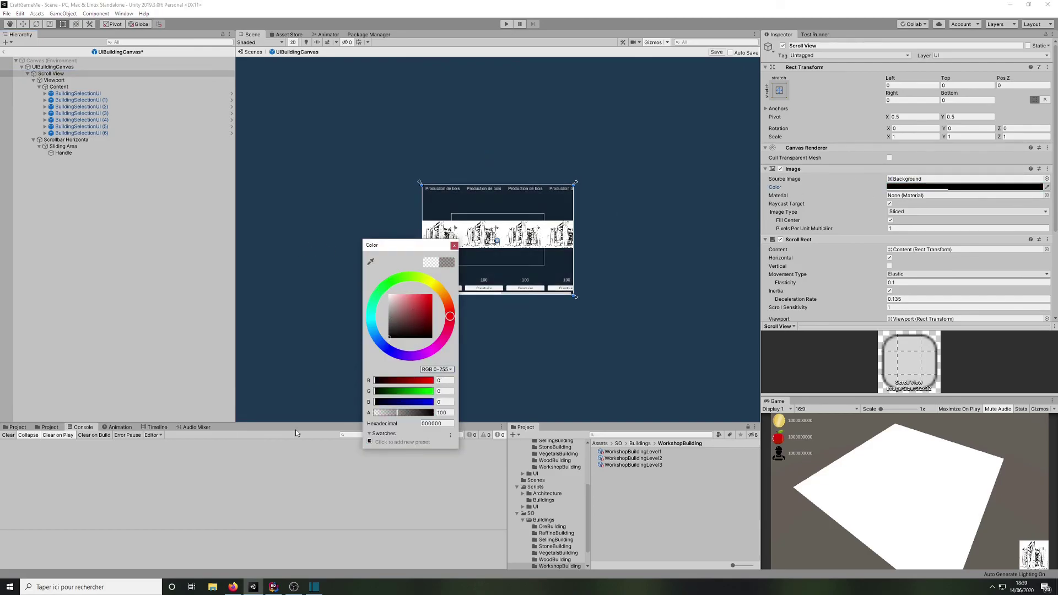
{"action": "left_click_drag", "start_coordinate": [390, 412], "coordinate": [537, 406]}
{"action": "left_click", "coordinate": [455, 246]}
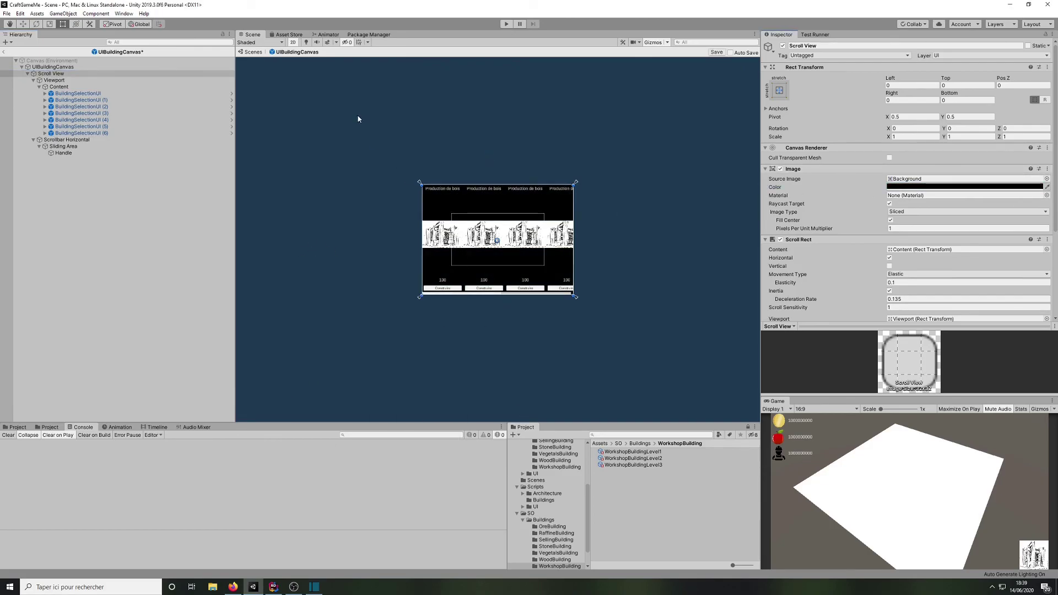
Step: Run the game and construct a Raffinage and a Hôtel de vente building from the building selection on the ground
{"action": "left_click", "coordinate": [505, 24]}
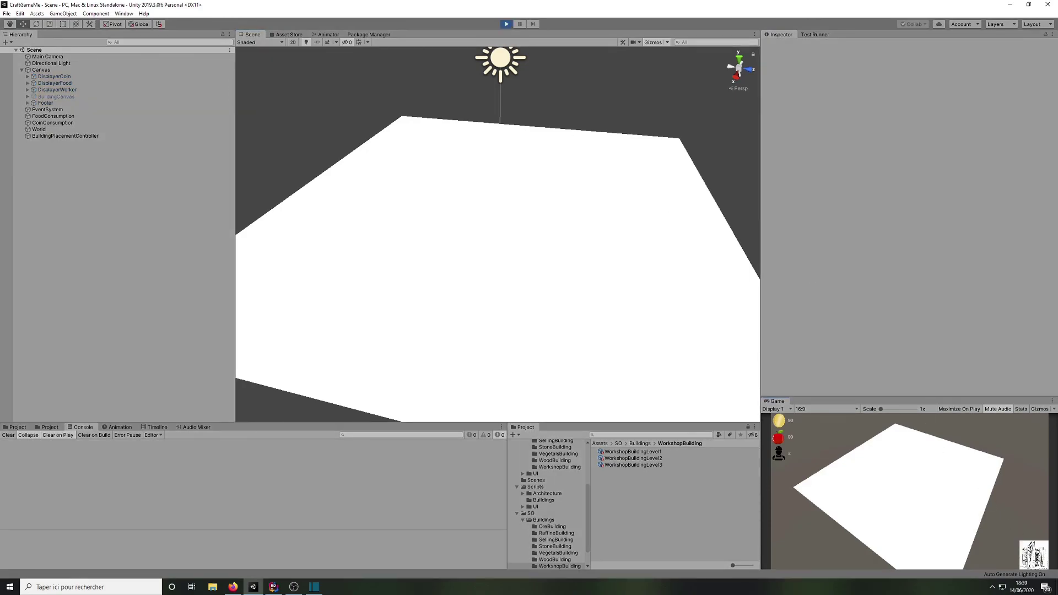
{"action": "left_click", "coordinate": [1028, 548]}
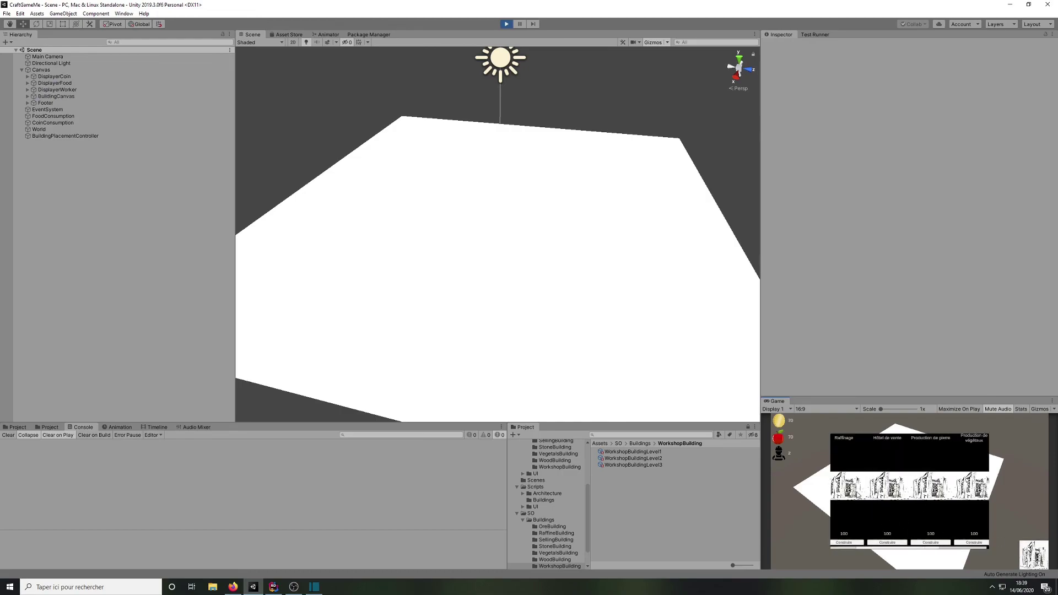
{"action": "left_click", "coordinate": [894, 543]}
{"action": "left_click", "coordinate": [880, 483]}
{"action": "left_click", "coordinate": [938, 542]}
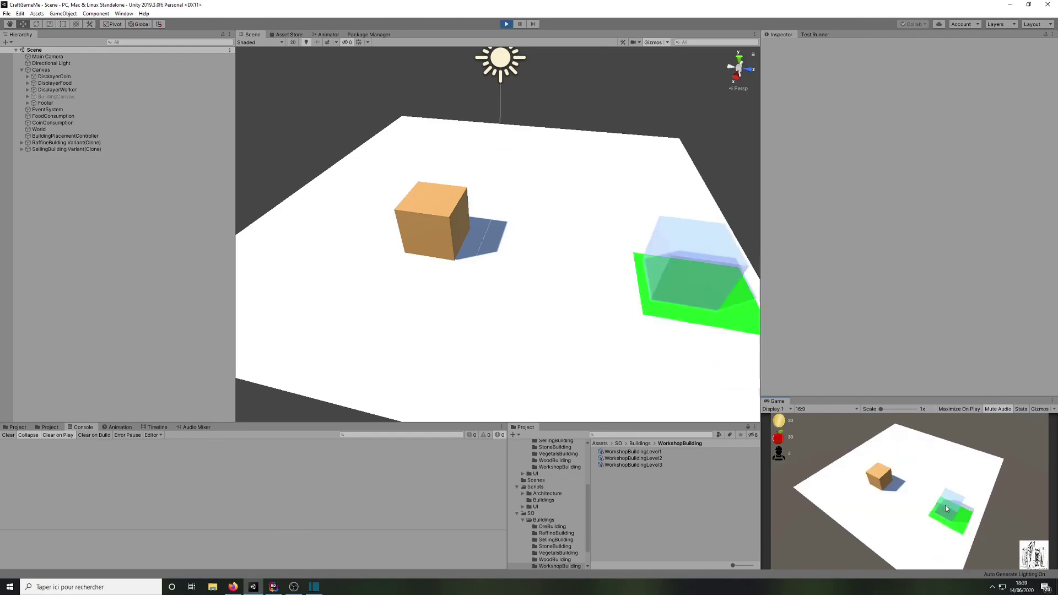
{"action": "left_click", "coordinate": [940, 484]}
Step: Construct a Production de minerais and a Production de végétaux building from the selection, placing both on free ground in the running game
{"action": "left_click", "coordinate": [1032, 550]}
{"action": "left_click", "coordinate": [851, 543]}
{"action": "left_click", "coordinate": [904, 515]}
{"action": "left_click", "coordinate": [1032, 554]}
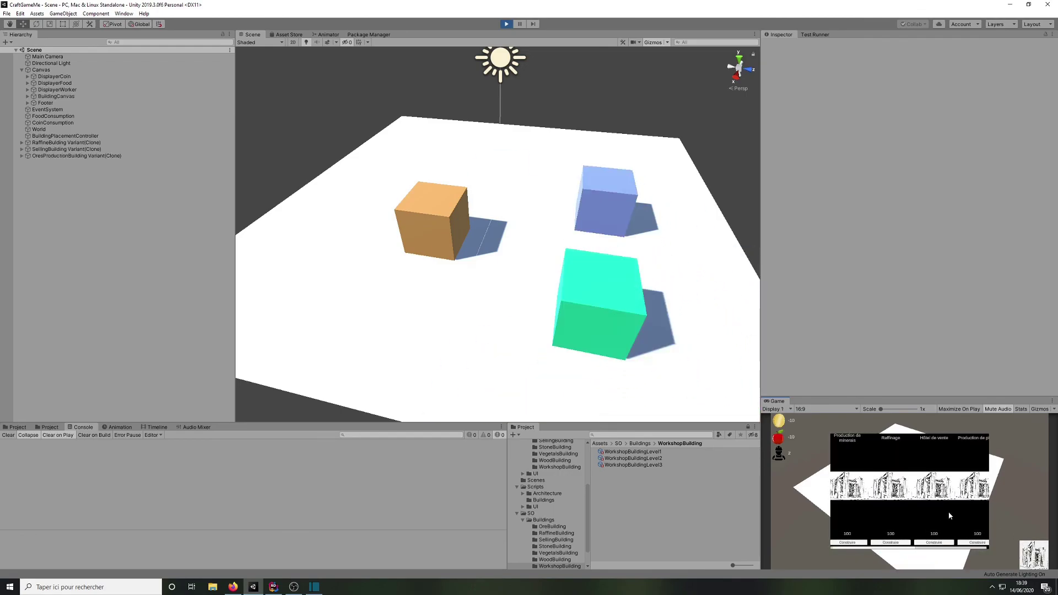
{"action": "left_click_drag", "start_coordinate": [881, 547], "coordinate": [913, 547]}
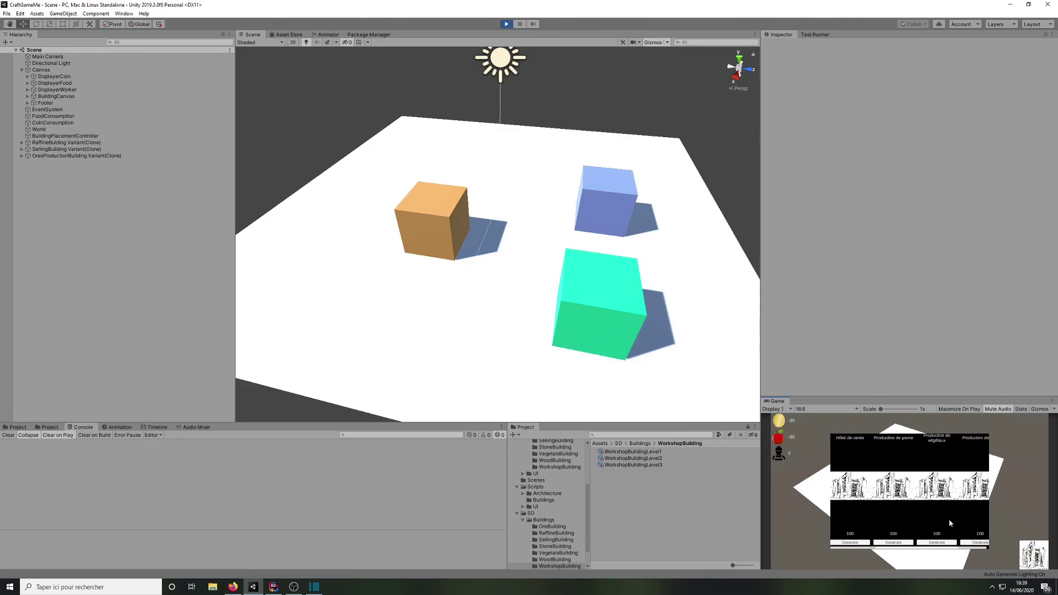
{"action": "left_click", "coordinate": [935, 542]}
{"action": "left_click", "coordinate": [909, 453]}
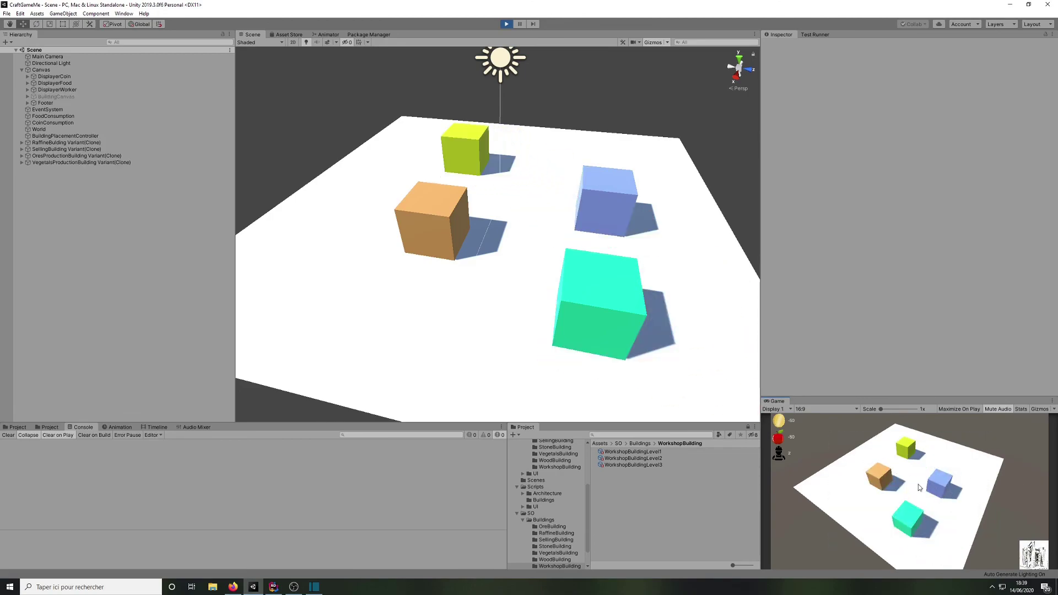
Step: Inspect the InPlacementBuilding asset in the SO/Buildings folder while the game is running
{"action": "left_click", "coordinate": [49, 428]}
{"action": "left_click", "coordinate": [124, 504]}
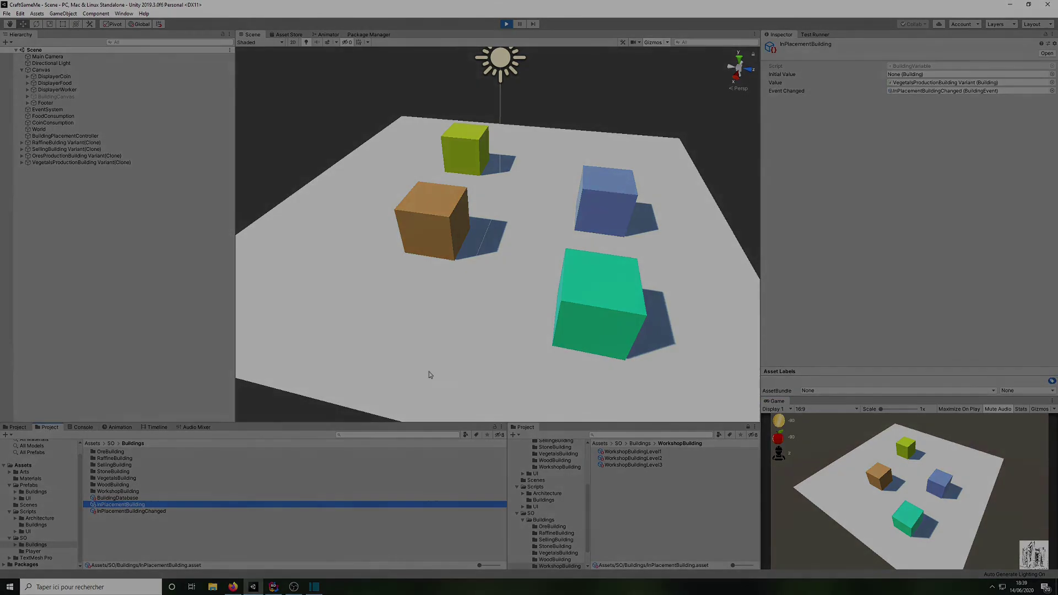